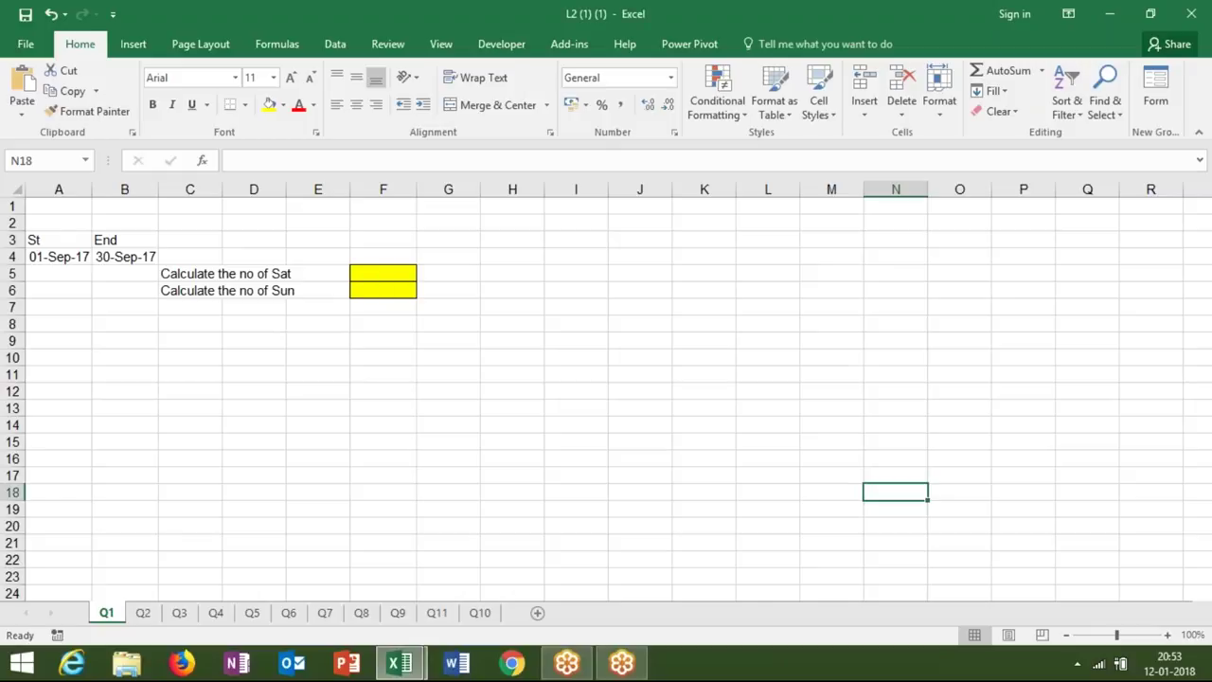
Review the start and end dates in A4:B4 and the Saturday and Sunday counting tasks.
left_click(57, 257)
left_click(110, 256)
left_click(54, 256)
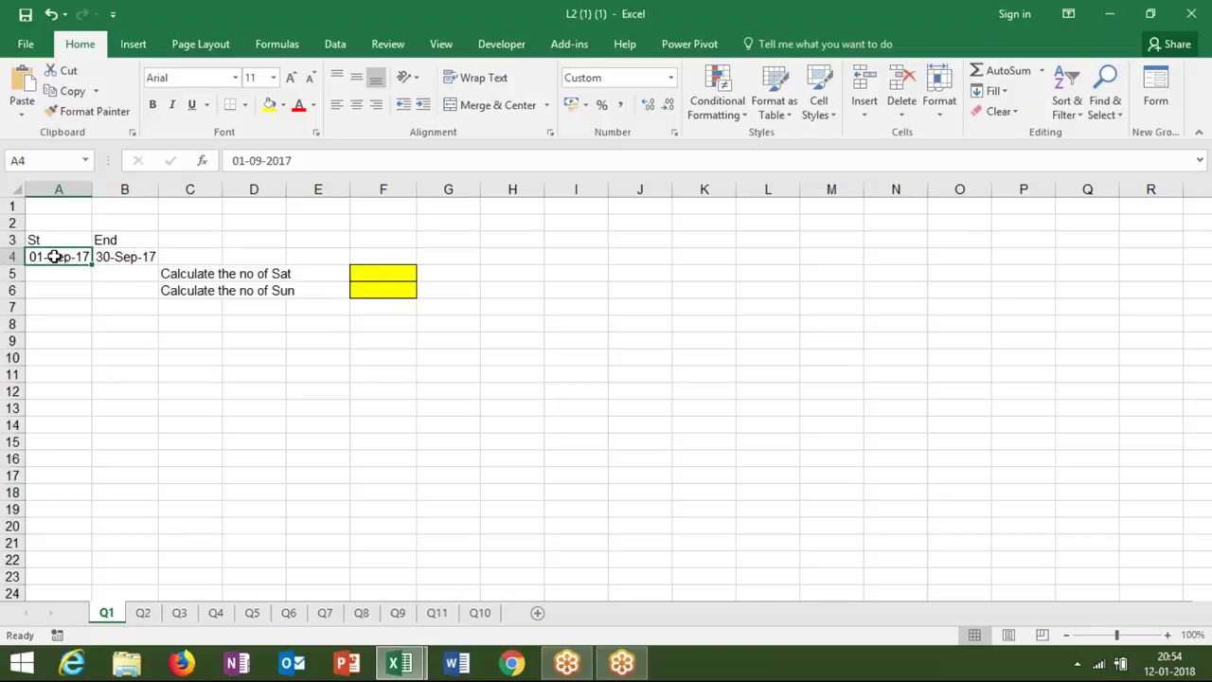
left_click(108, 257)
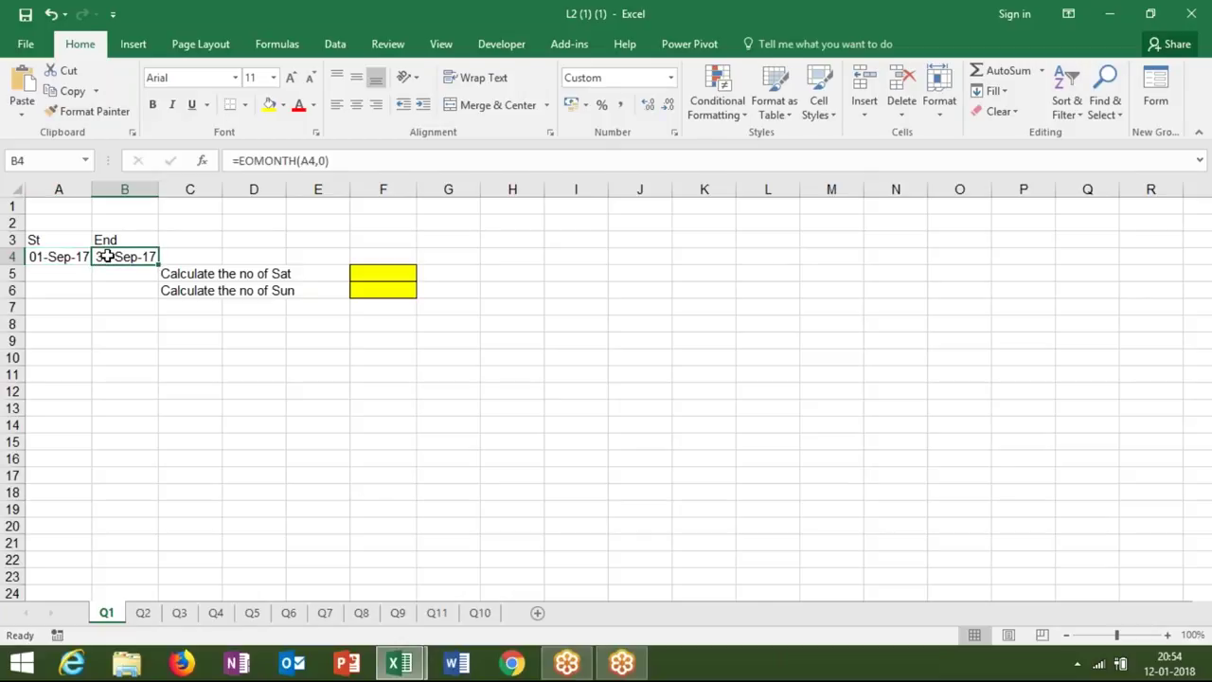
left_click(165, 272)
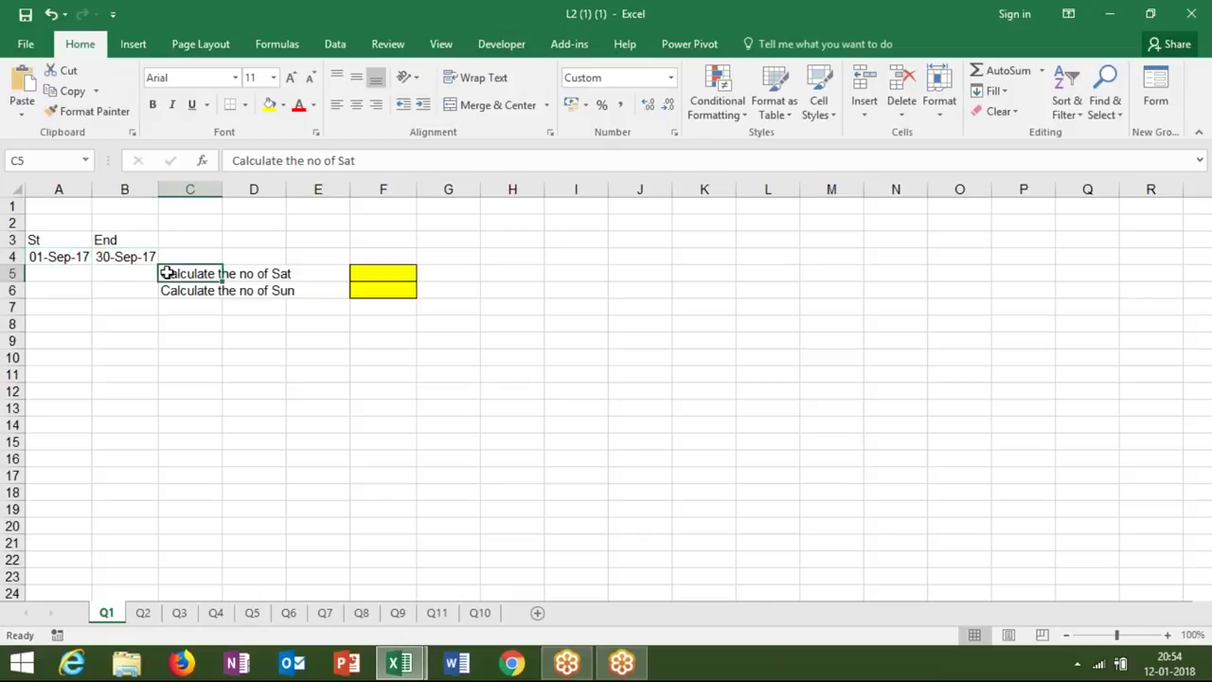
left_click(166, 290)
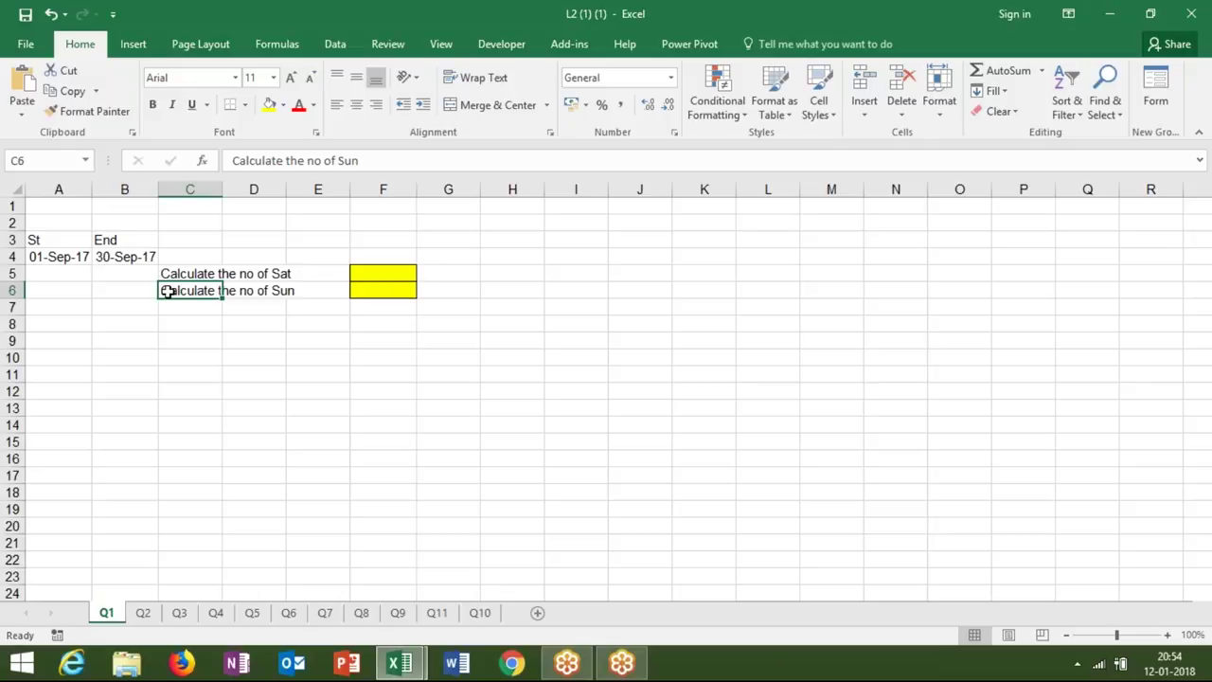
left_click(168, 274)
left_click(168, 289)
Copy the dates 01-Sep-17 and 30-Sep-17 from A4:B4 into B9:C9 and autofit column C.
left_click_drag(76, 257, 109, 257)
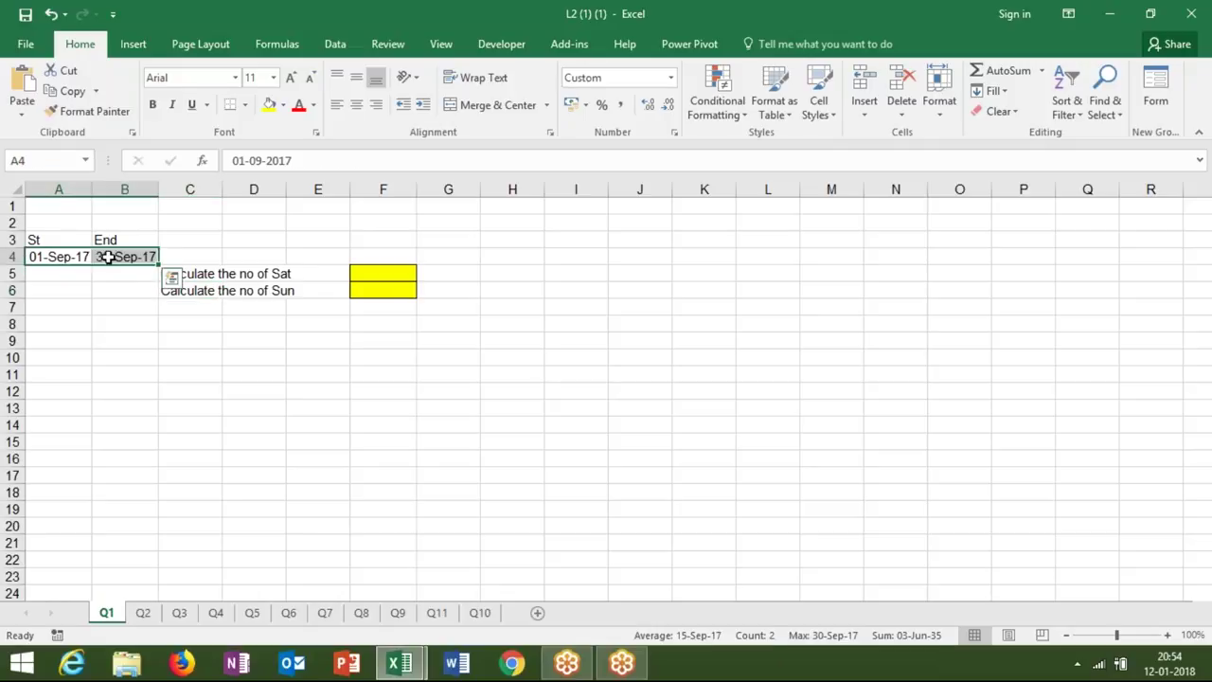
key("ctrl+c")
left_click(122, 342)
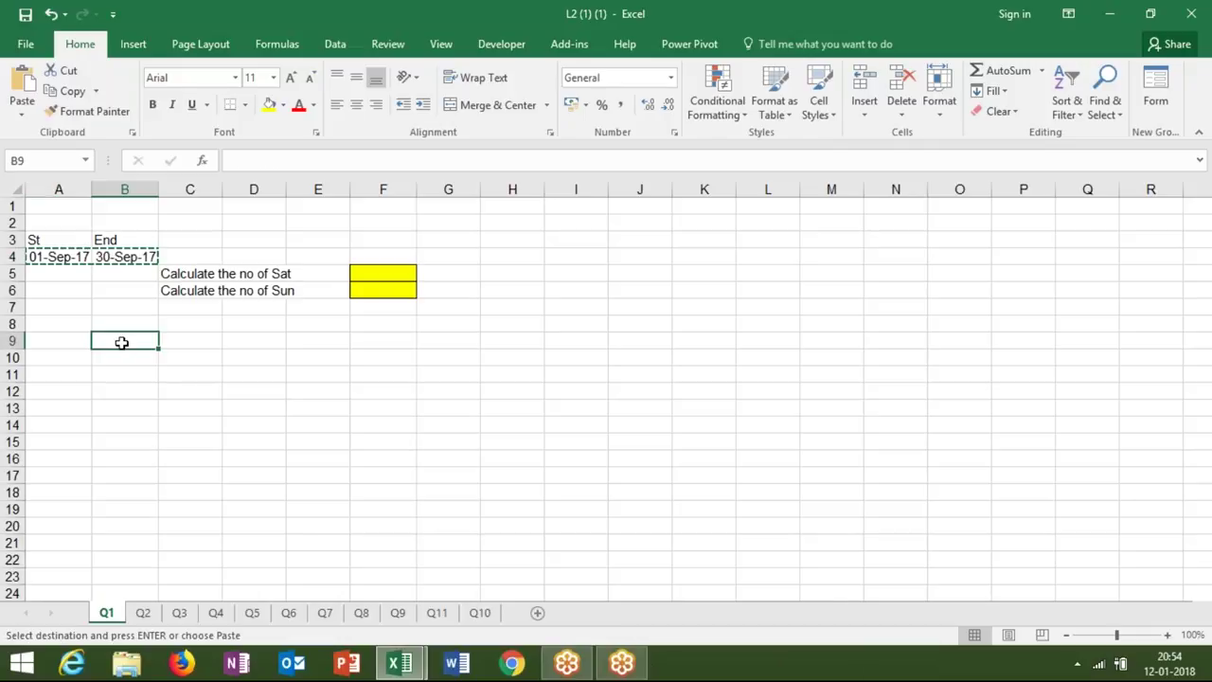
key("ctrl+v")
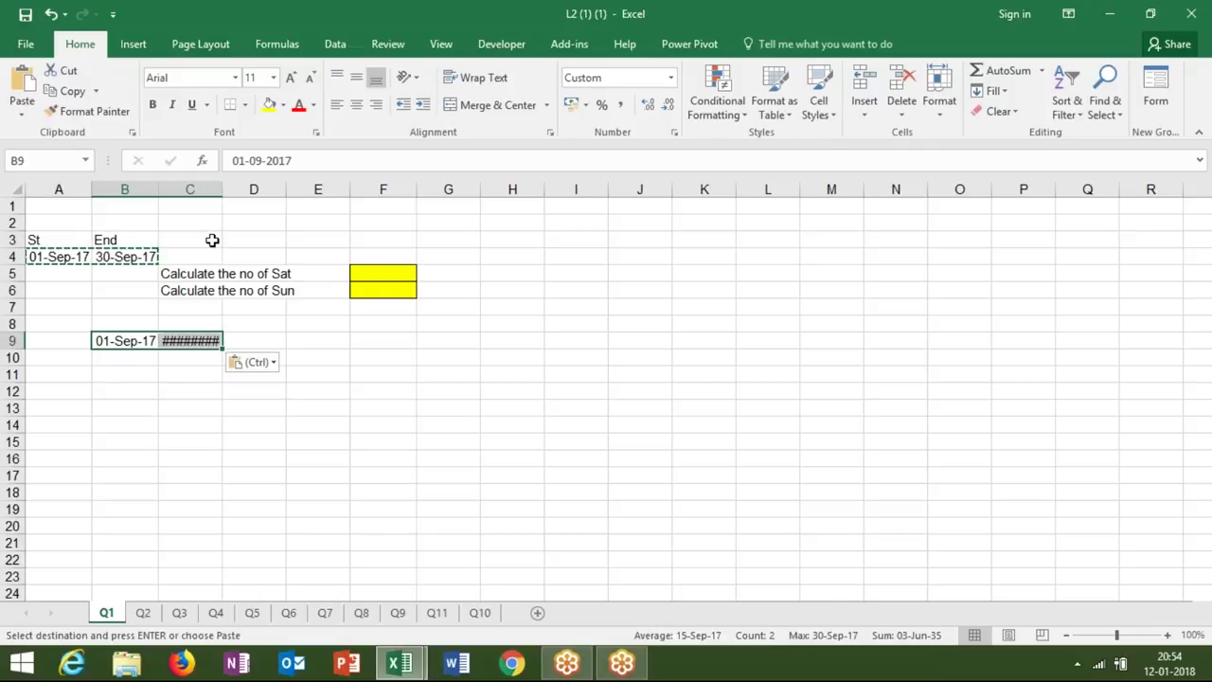
double_click(223, 190)
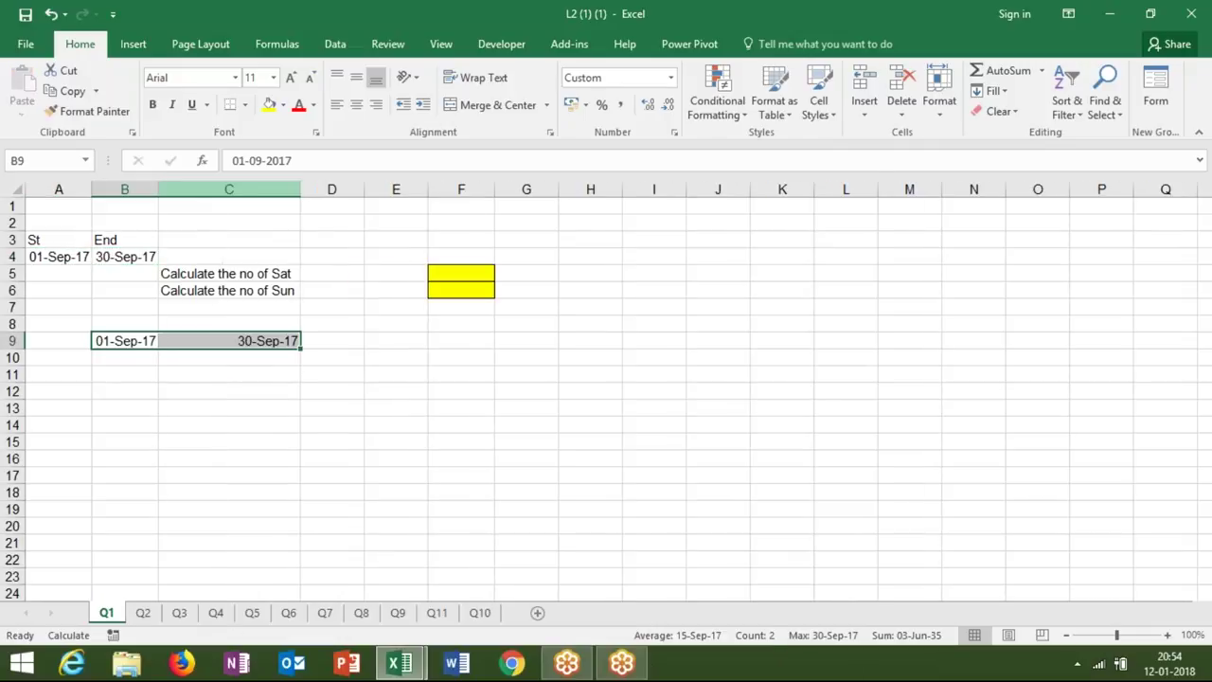
Enter =NETWORKDAYS(B9,C9) in D9, returning 21 workdays.
left_click(333, 340)
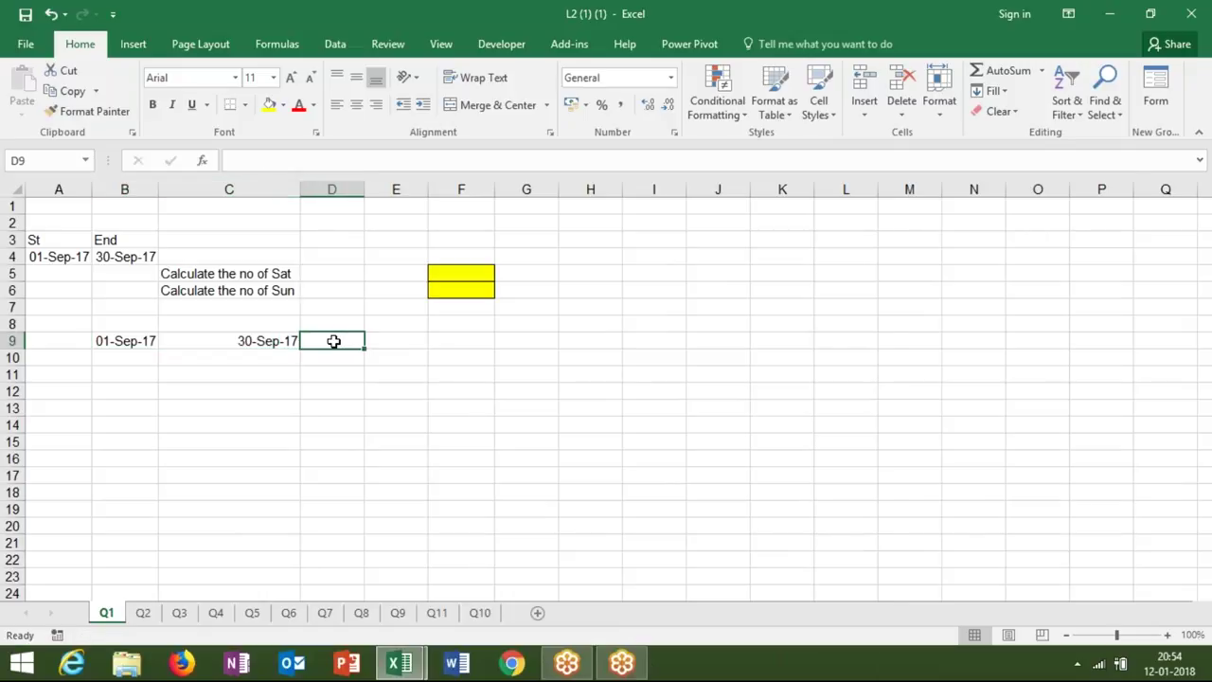
type("=")
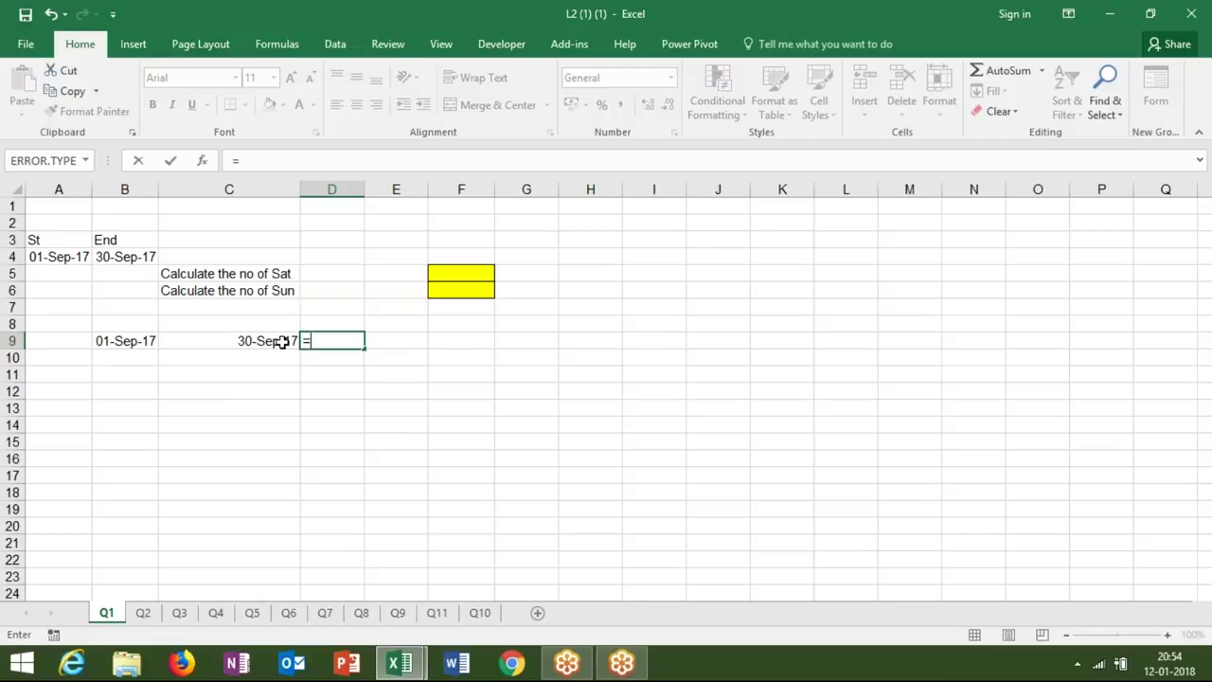
type("ne")
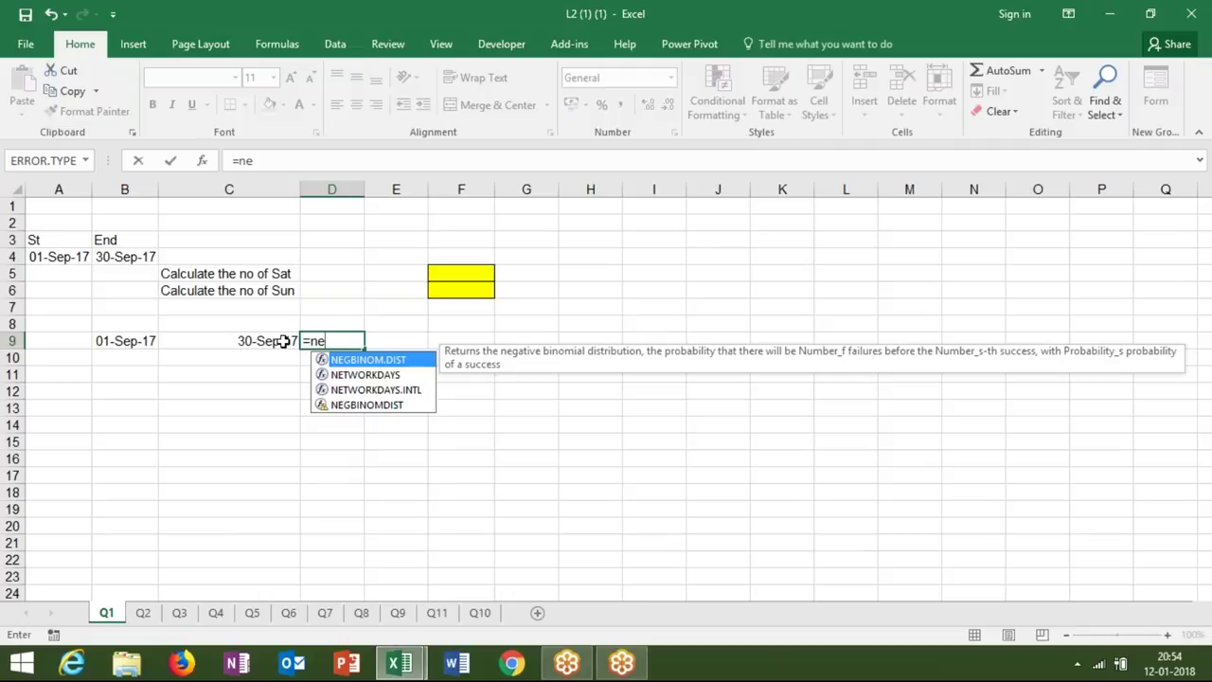
key("Down")
key("Down")
key("Up")
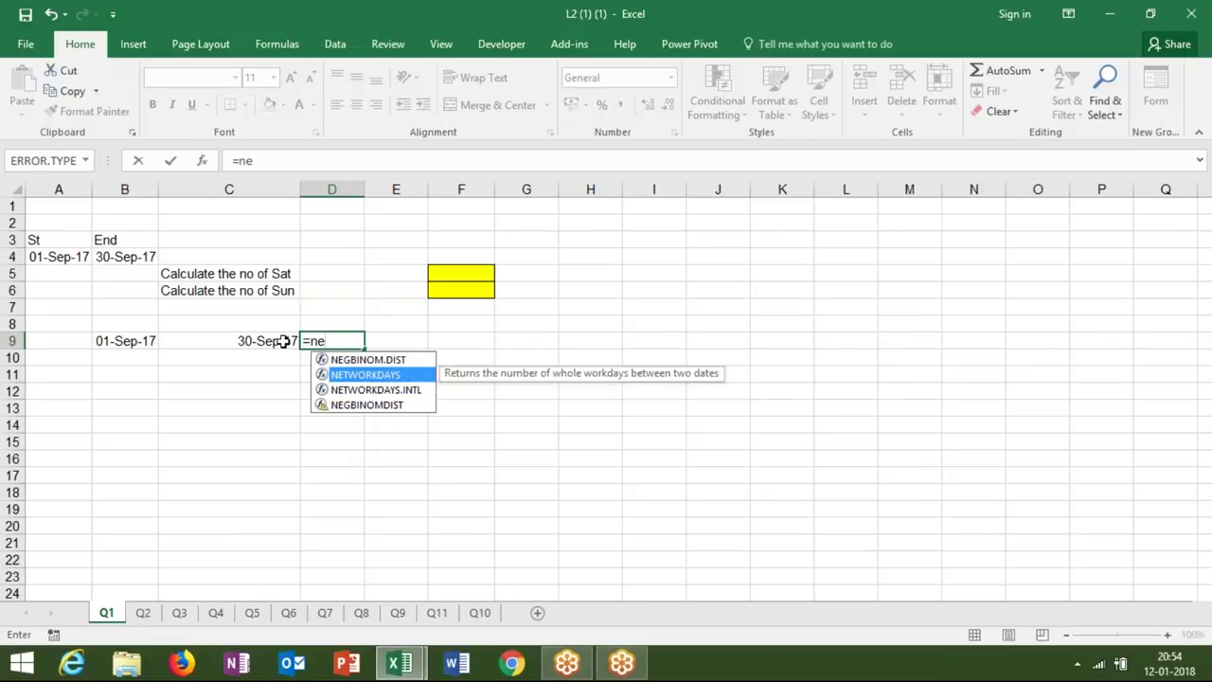
key("Tab")
key("Left")
key("Left")
key("Left")
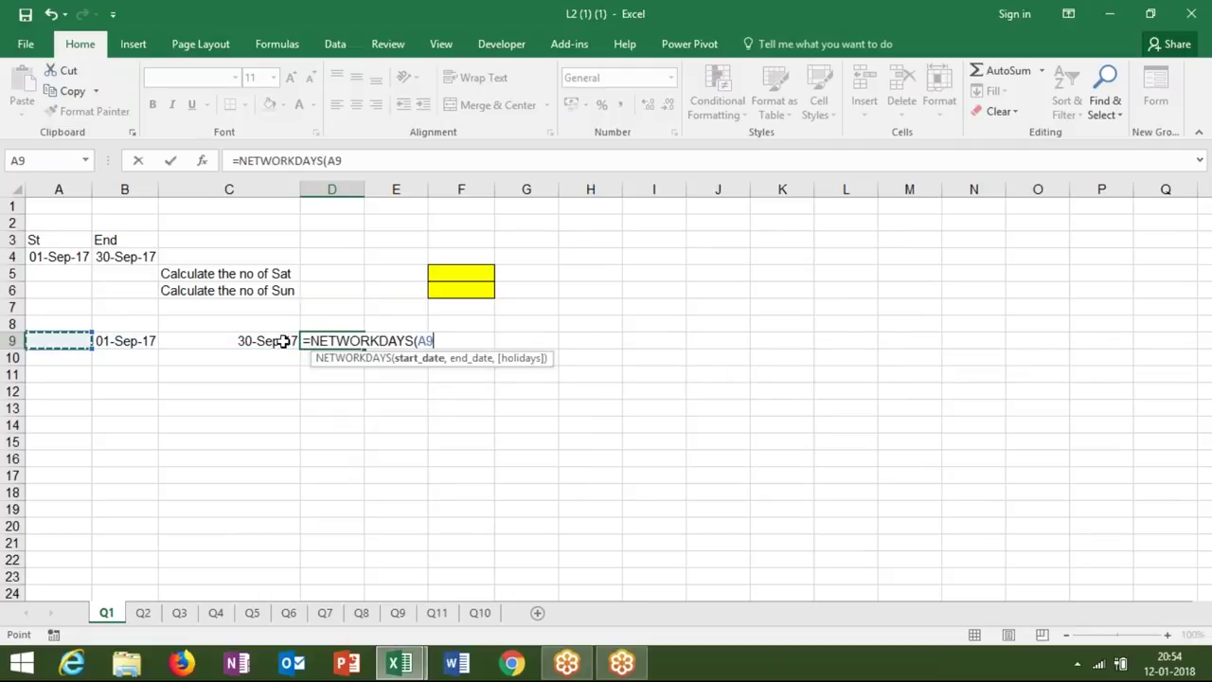
type(",")
key("BackSpace")
key("BackSpace")
key("BackSpace")
left_click(130, 338)
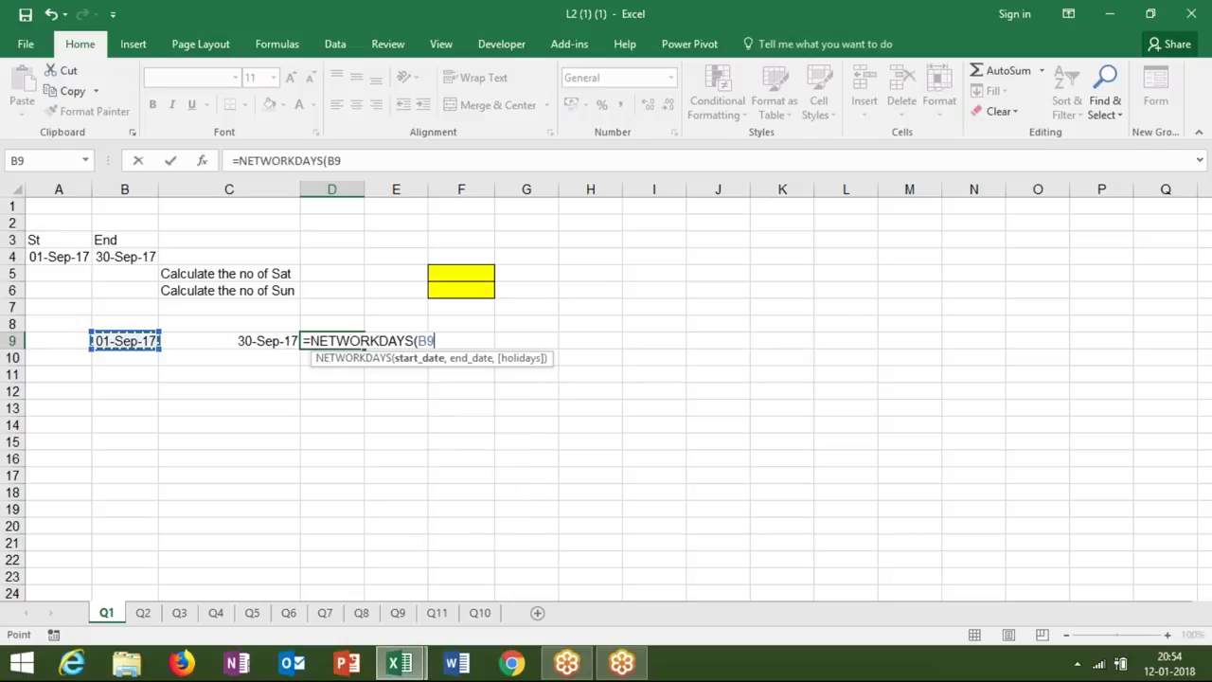
type(",")
left_click(183, 340)
type(")")
key("Return")
key("Up")
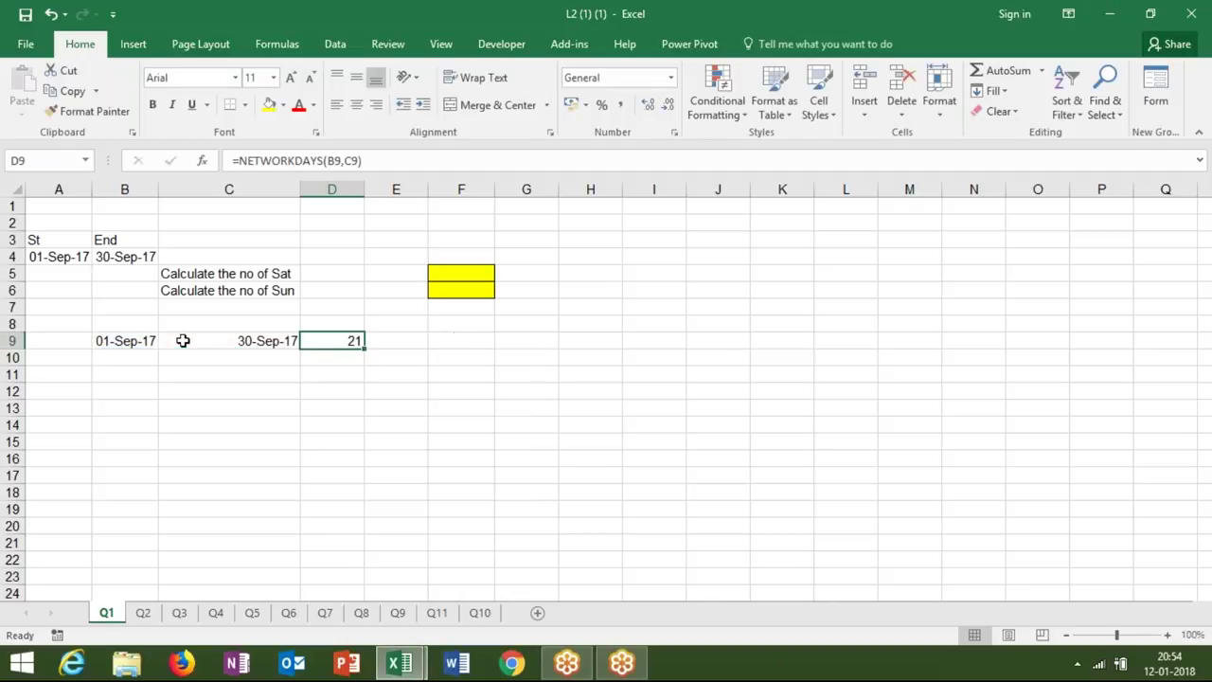
key("Right")
Start a NETWORKDAYS formula in E9, then abandon the unfinished entry.
type("=n")
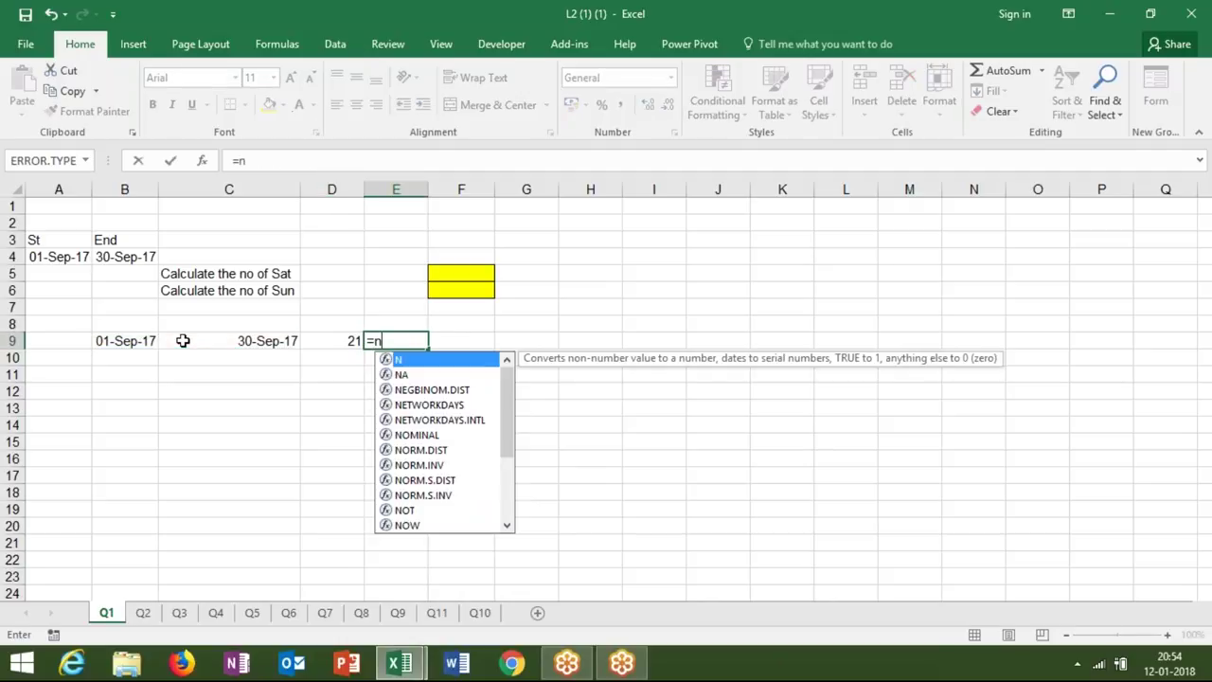
type("et")
key("Tab")
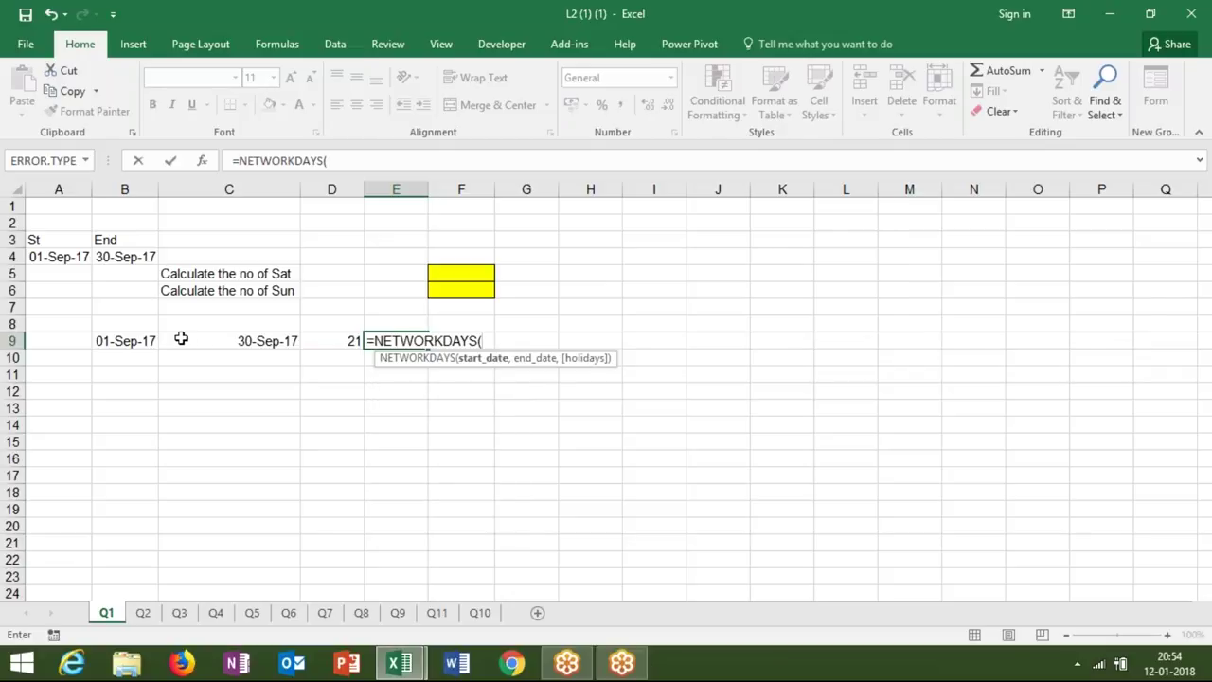
key("BackSpace")
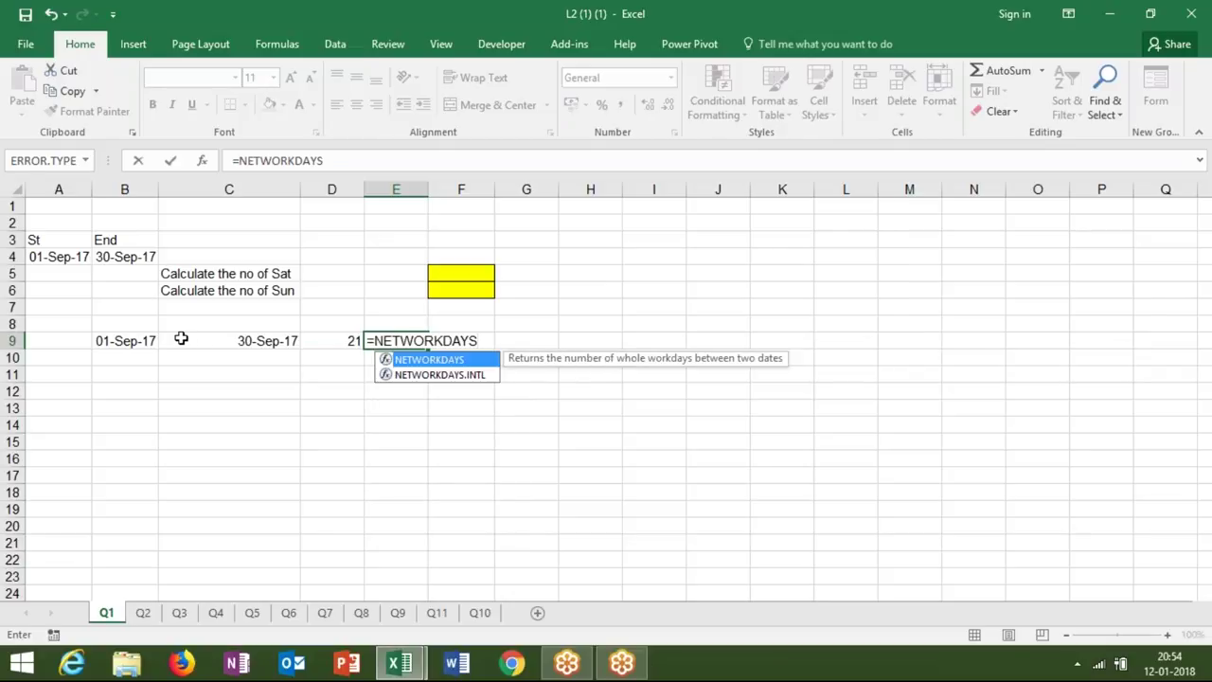
key("Left")
key("Right")
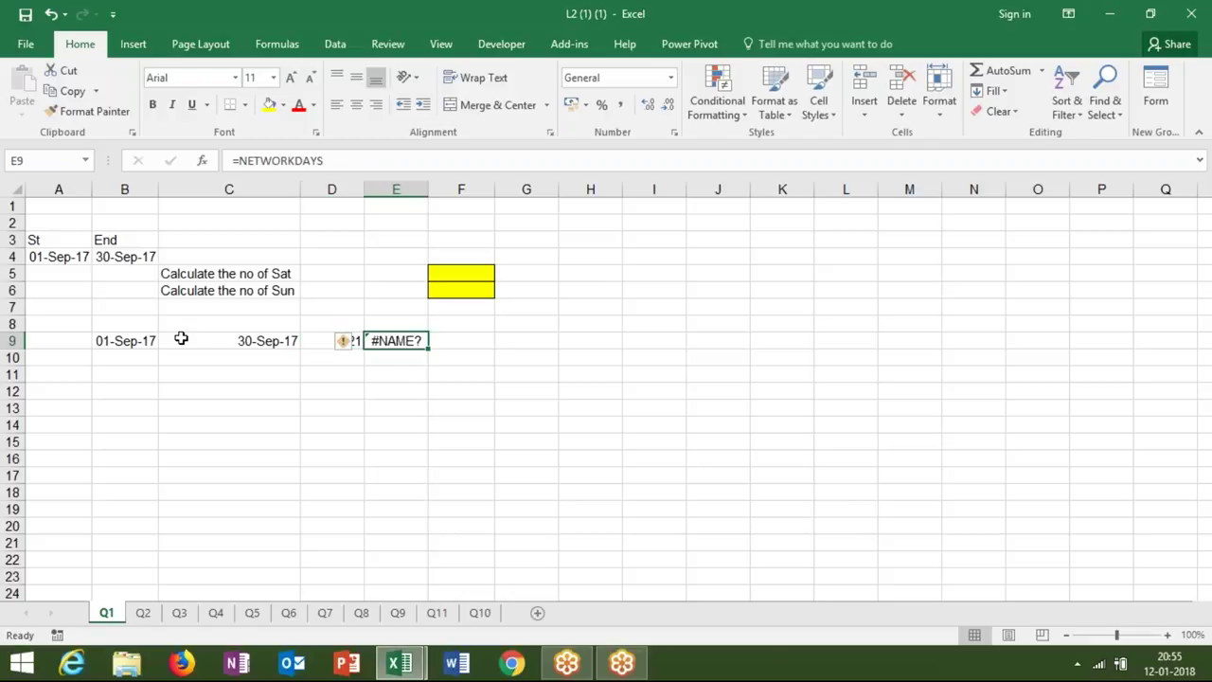
Enter =NETWORKDAYS.INTL(B9,C9,11) in E9, counting 26 days with only Sundays excluded.
type("=n")
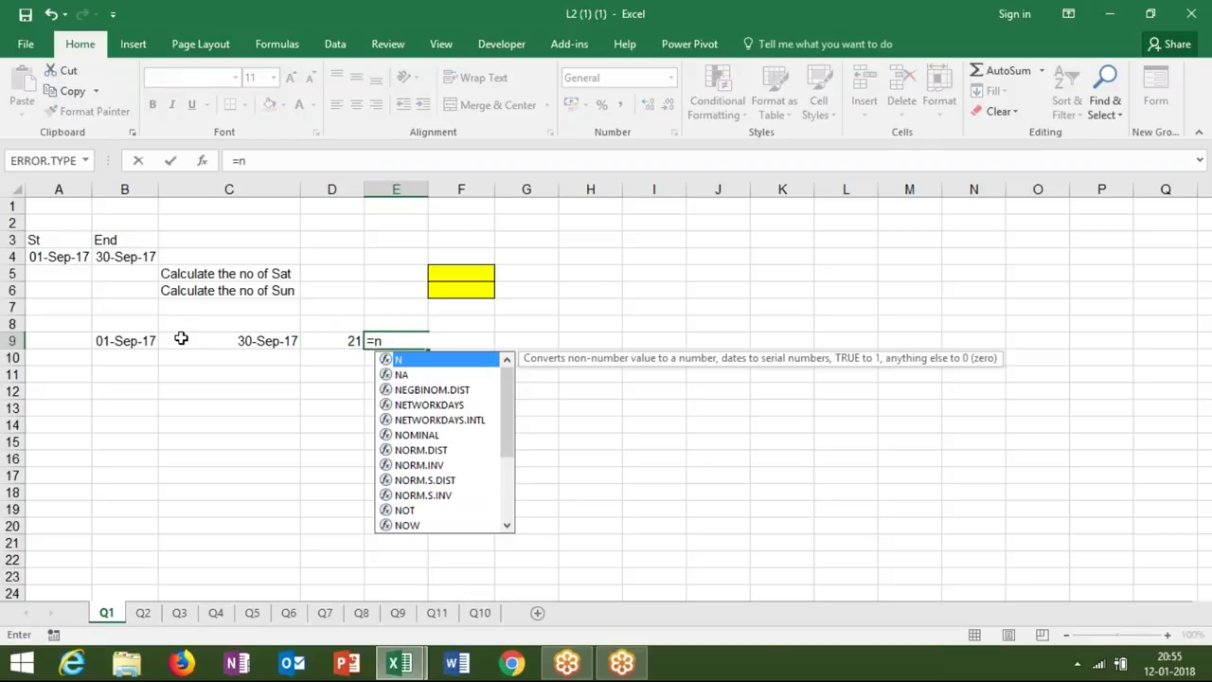
type("et")
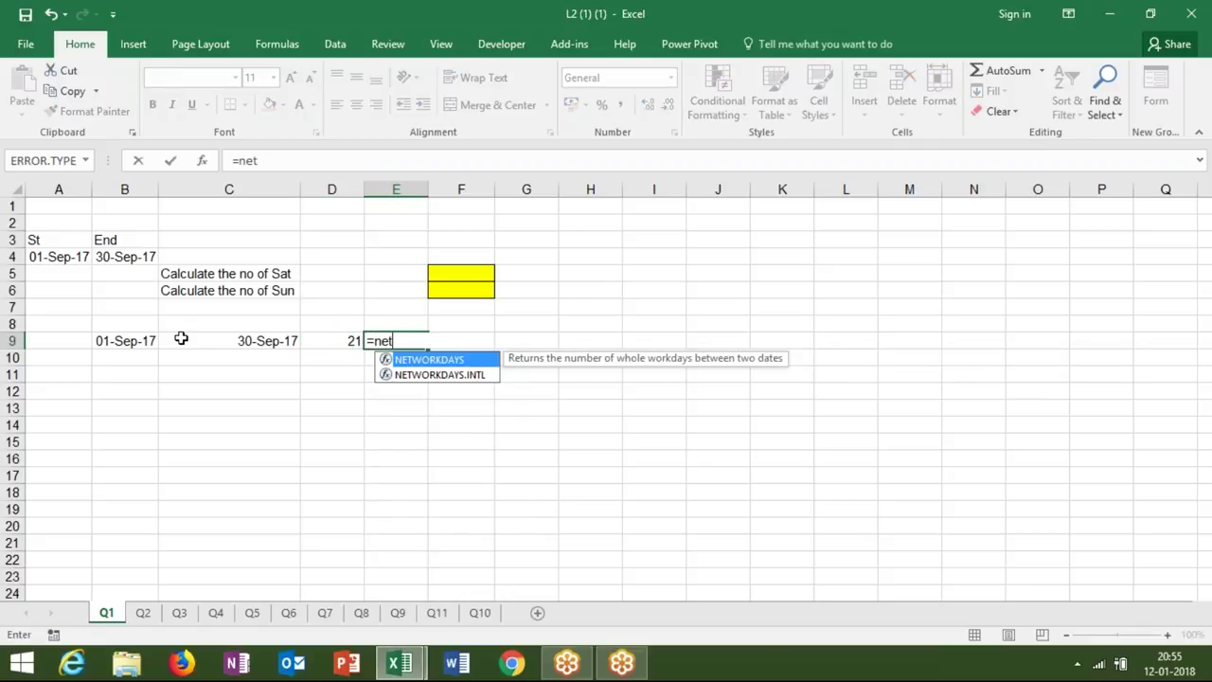
key("Down")
key("Tab")
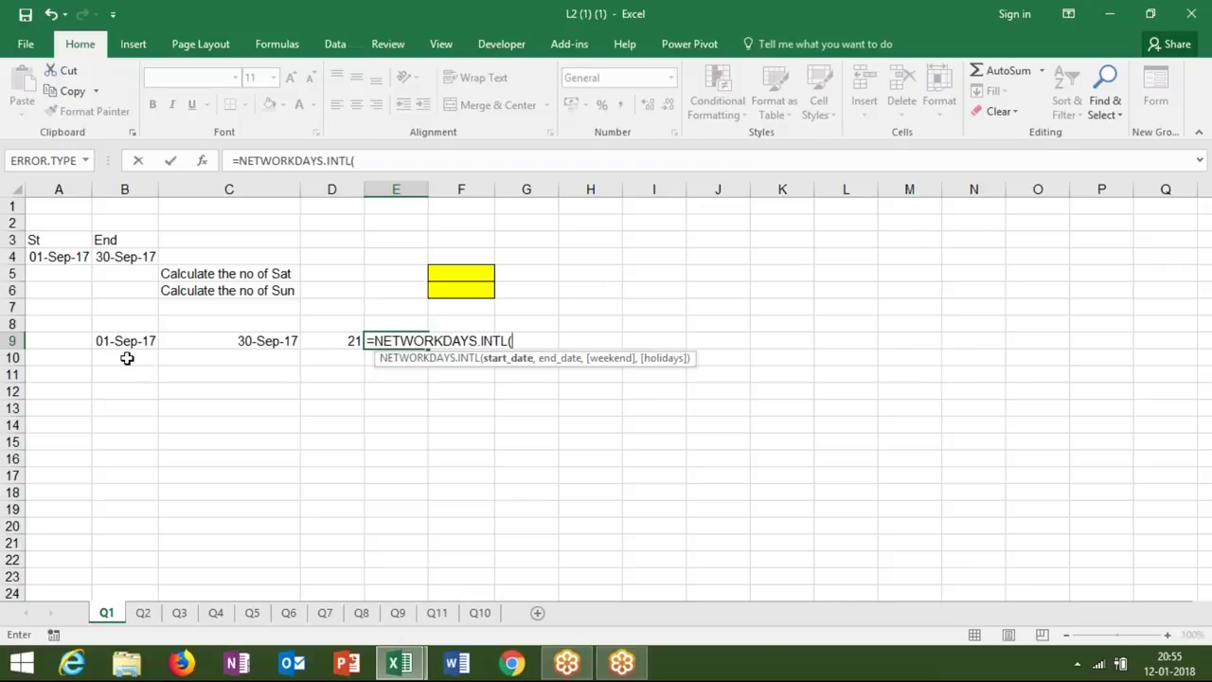
left_click(127, 341)
type(",")
left_click(184, 341)
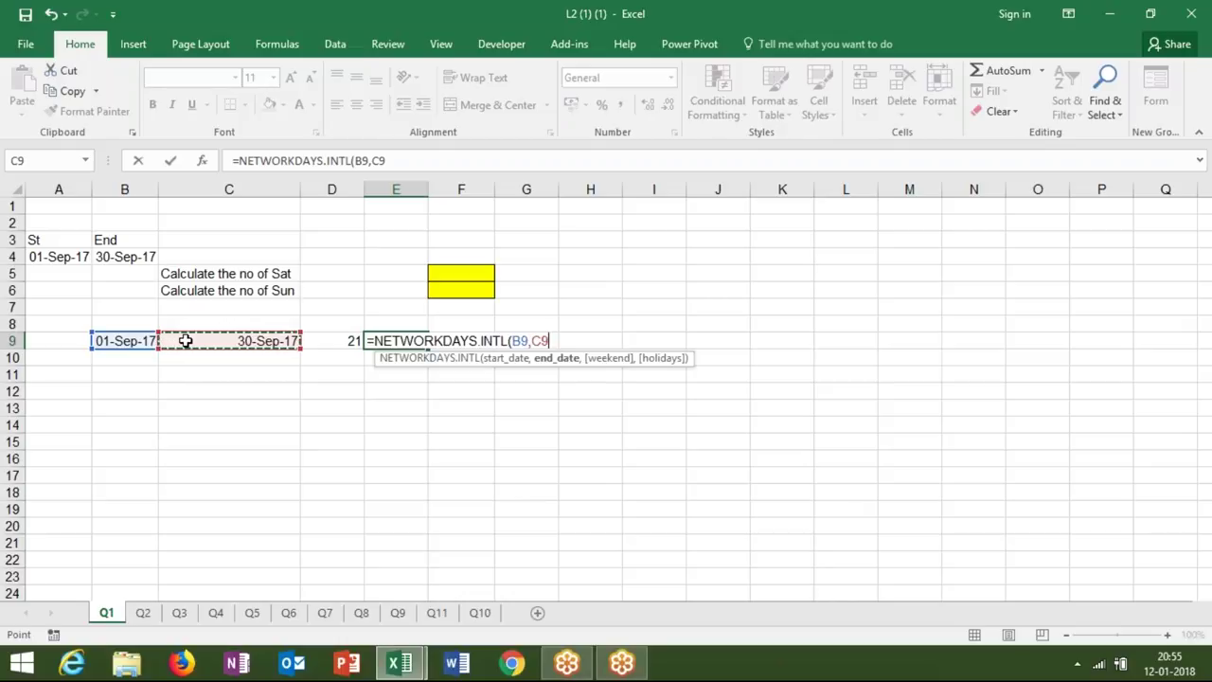
type(",")
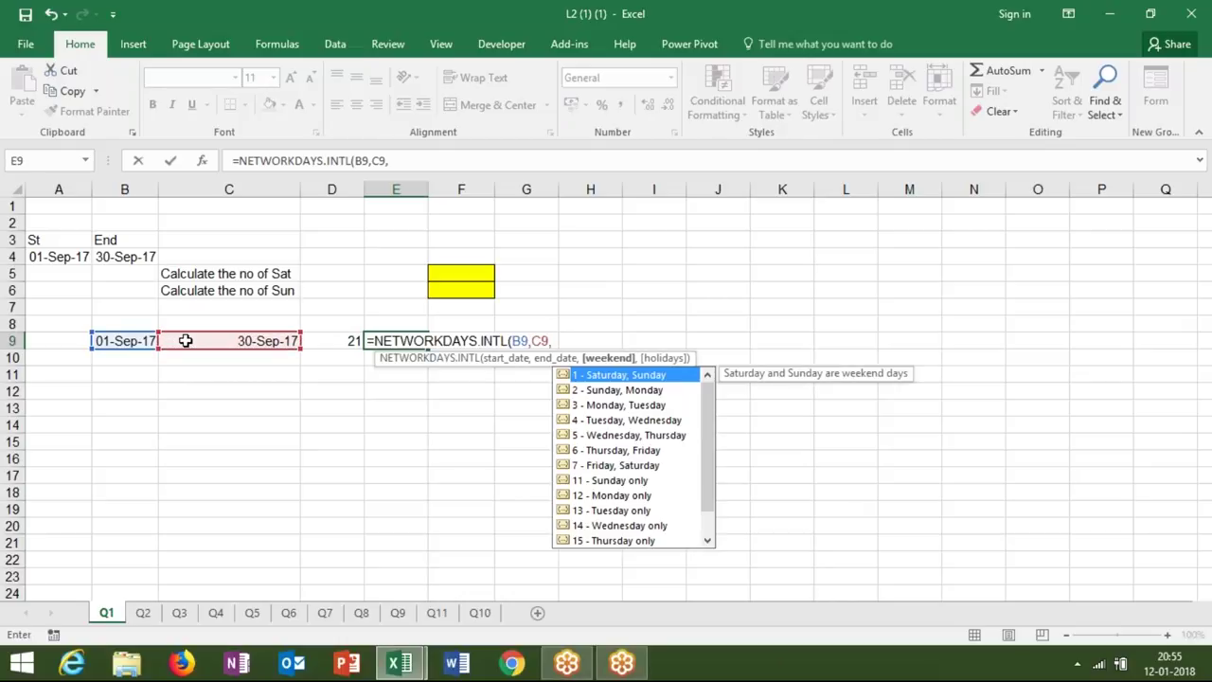
key("Down")
key("Down")
key("Down")
key("Down")
key("Down")
key("Down")
key("Down")
key("Escape")
type("11")
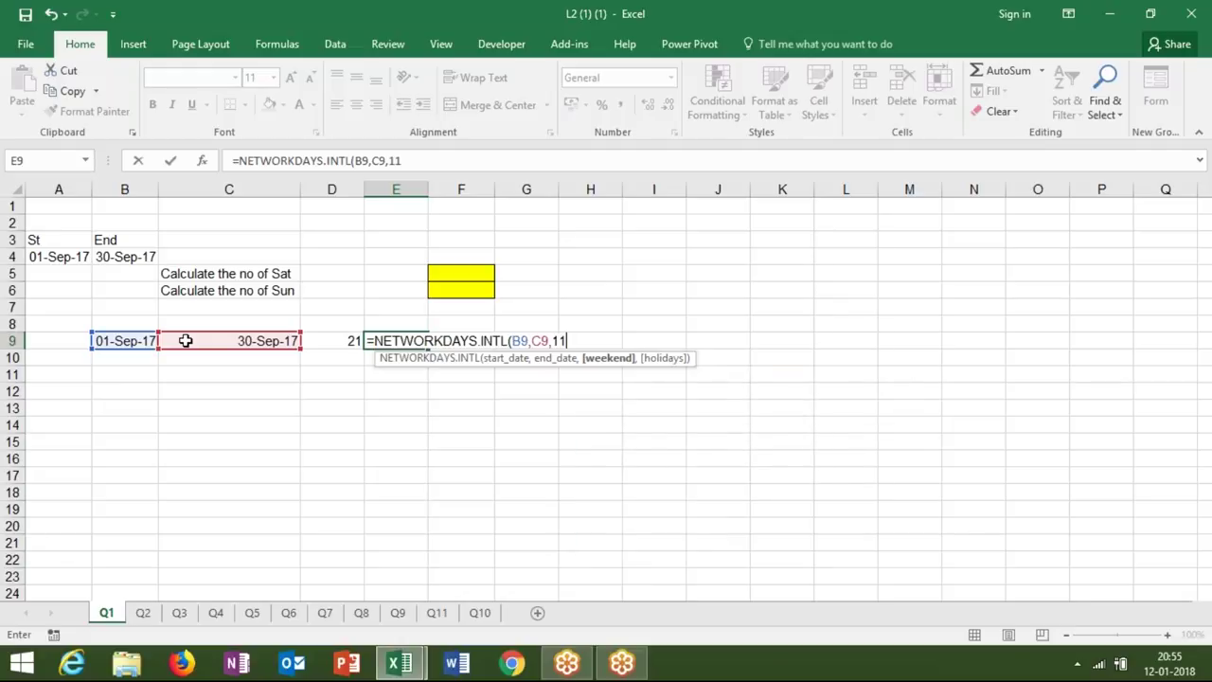
type(",")
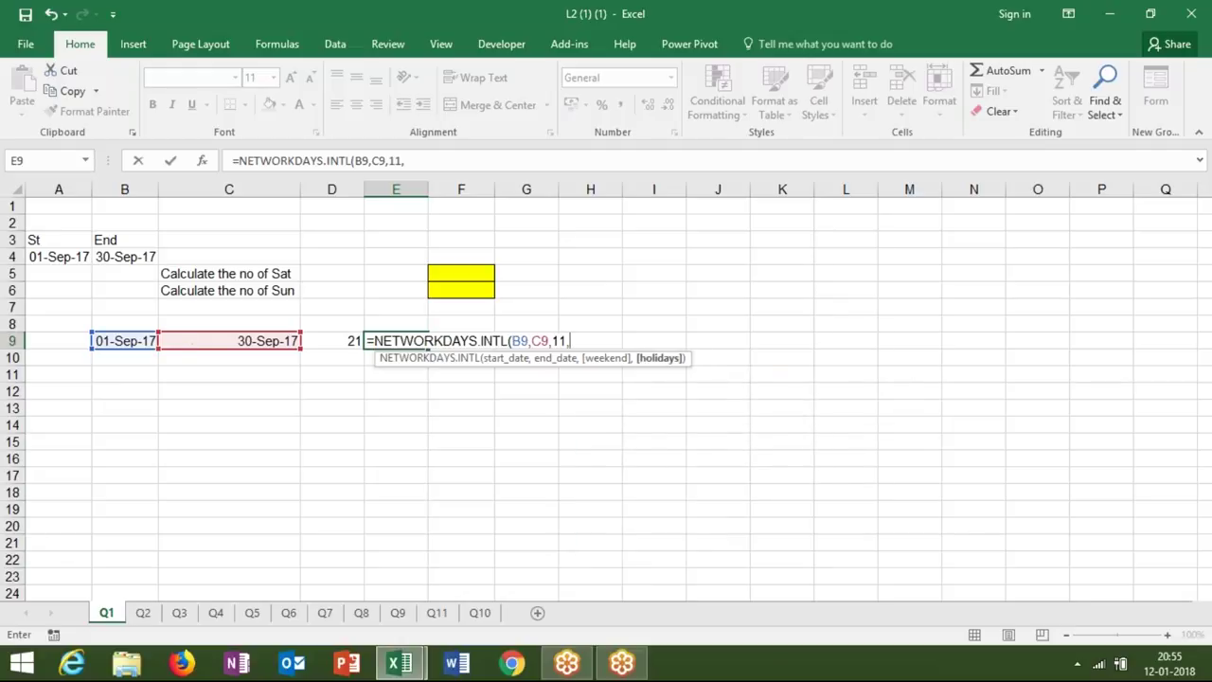
key("BackSpace")
type(")")
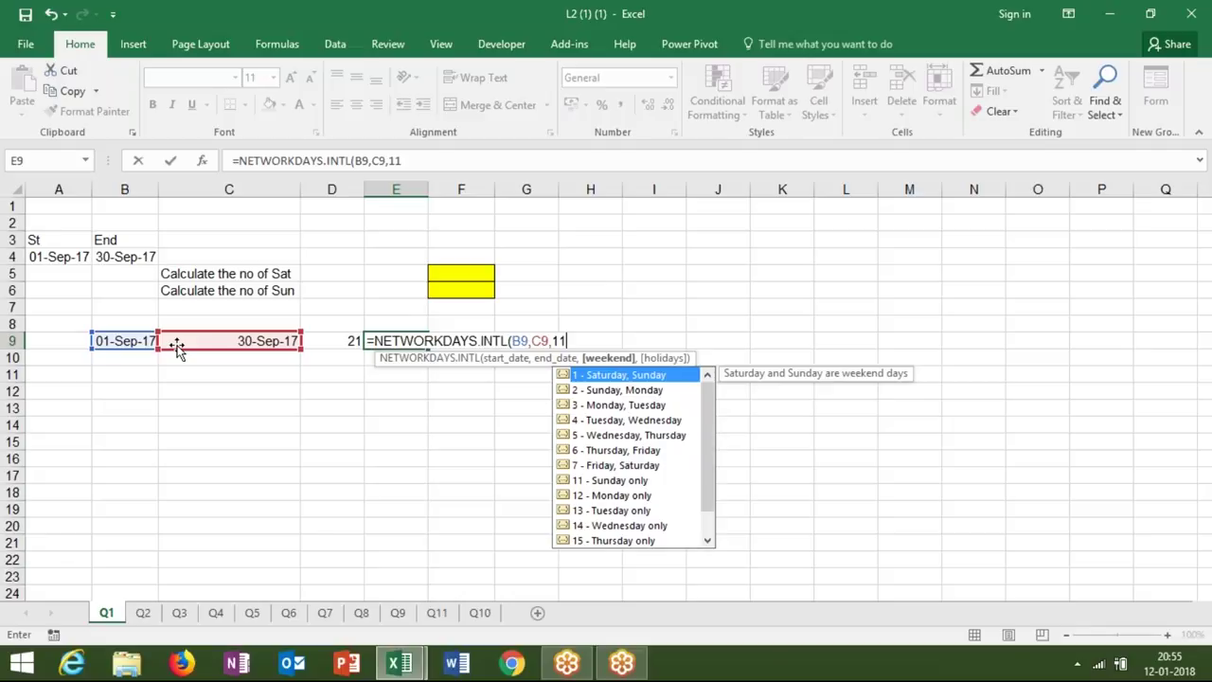
key("Return")
left_click(396, 340)
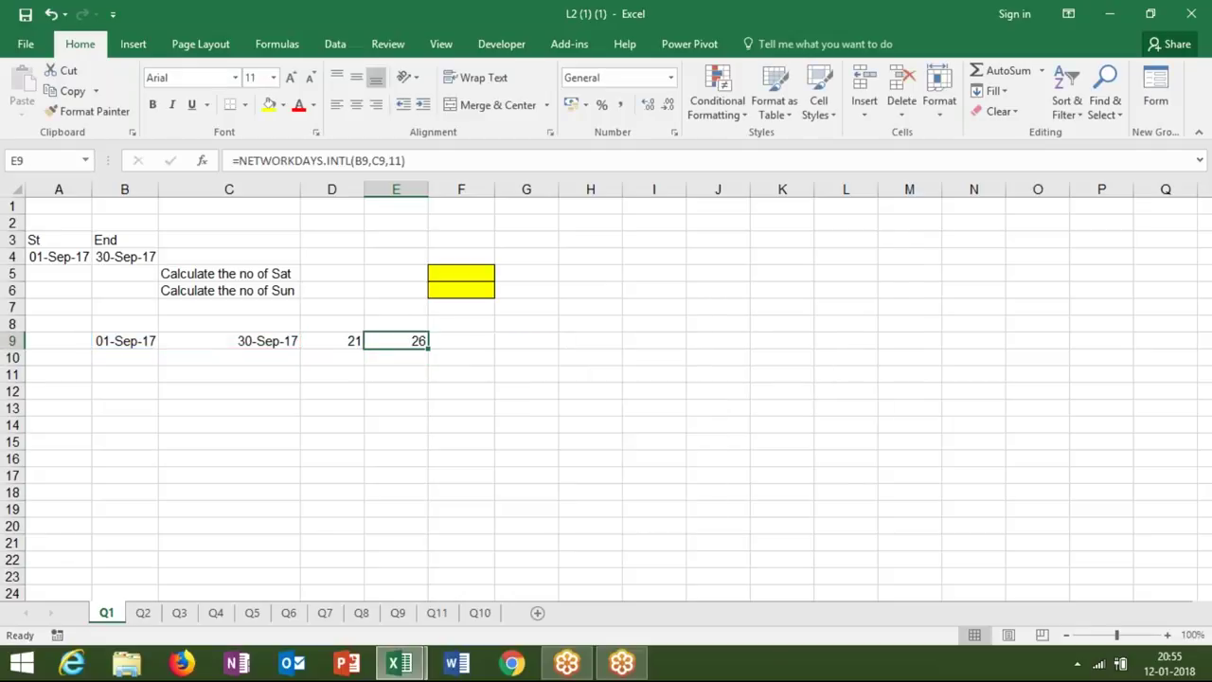
Enter =E9-D9 in F9, giving a difference of 5.
left_click(461, 341)
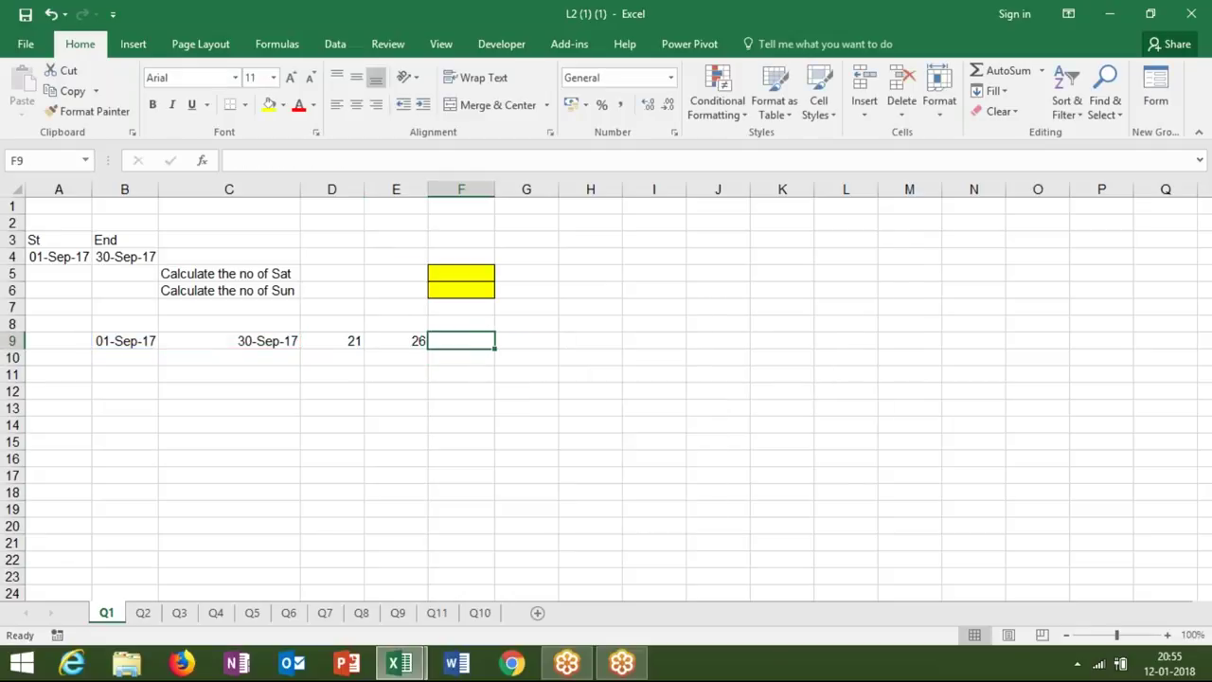
type("=")
left_click(395, 341)
type("-")
left_click(332, 341)
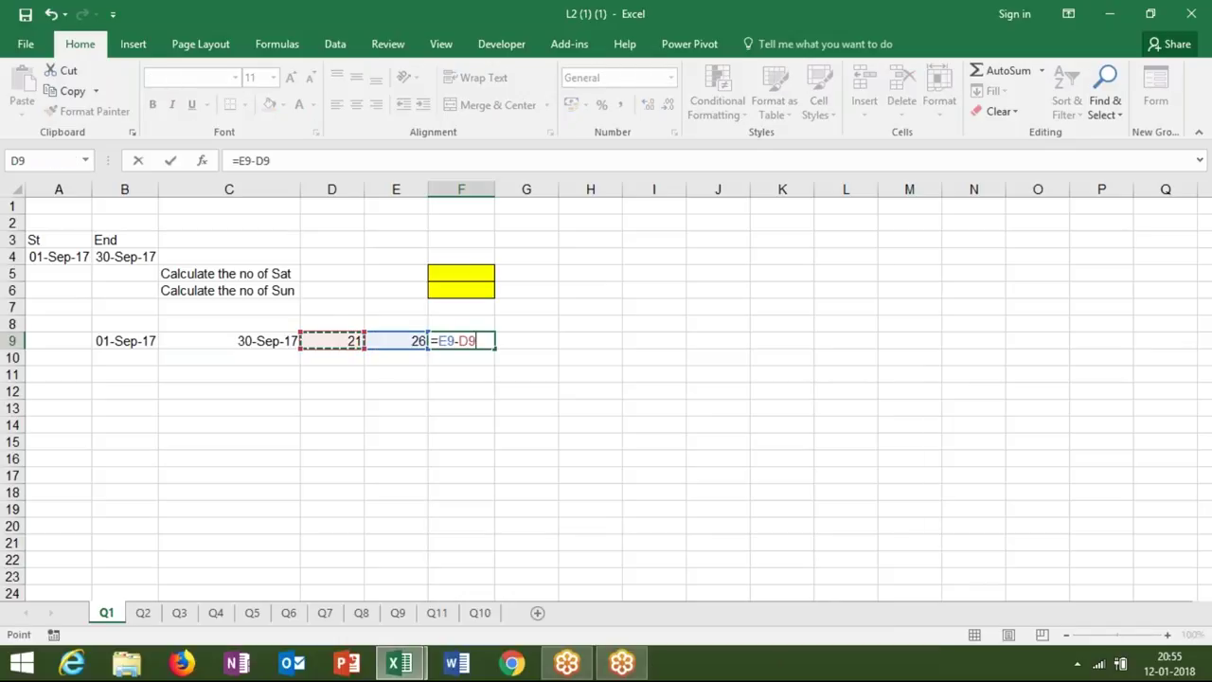
key("Return")
left_click(461, 341)
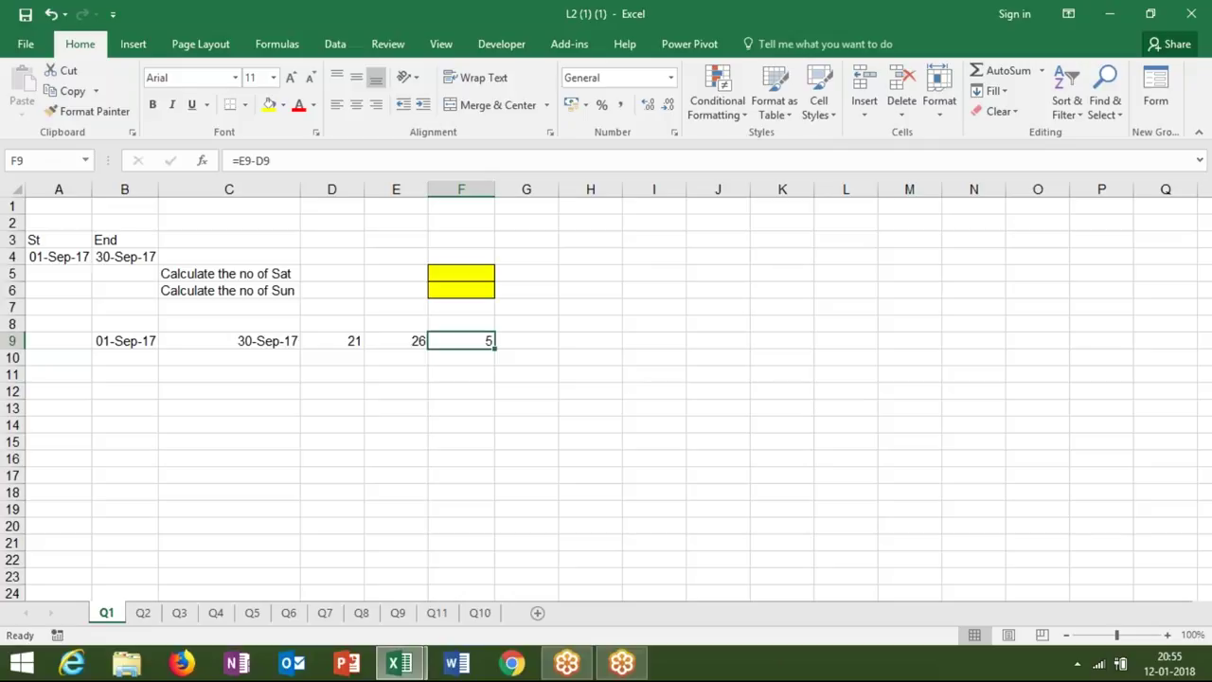
Review the NETWORKDAYS, NETWORKDAYS.INTL and subtraction formulas in D9, E9 and F9.
key("Left")
key("Left")
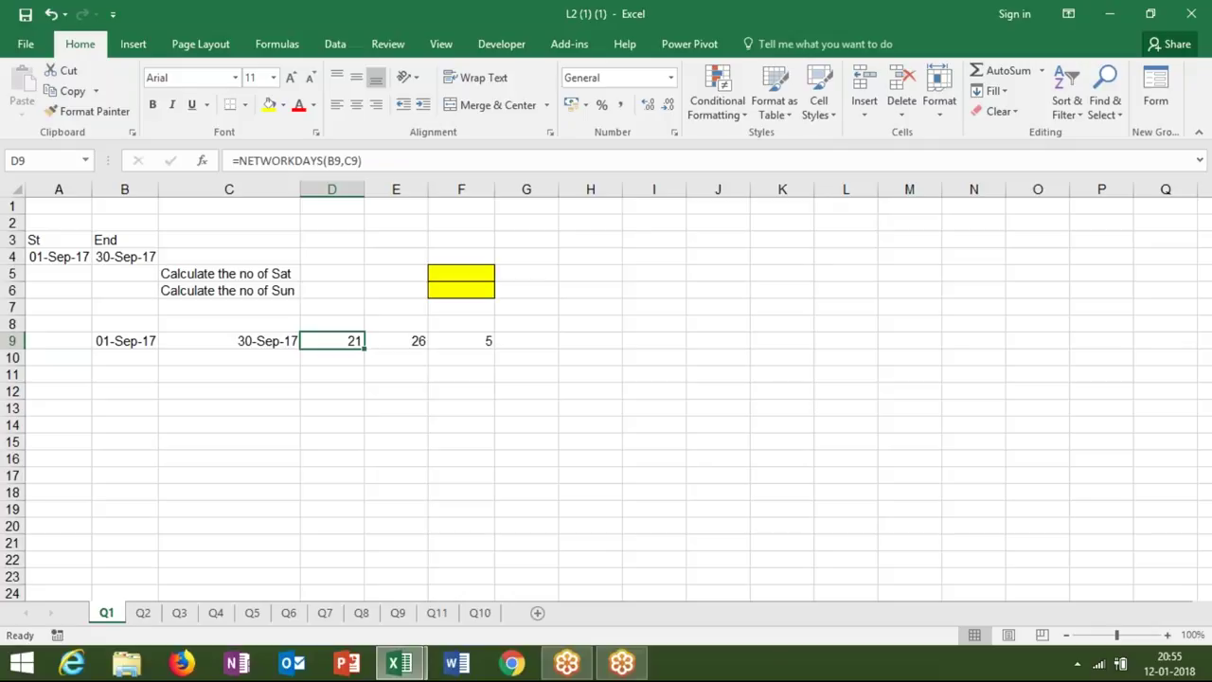
left_click(395, 340)
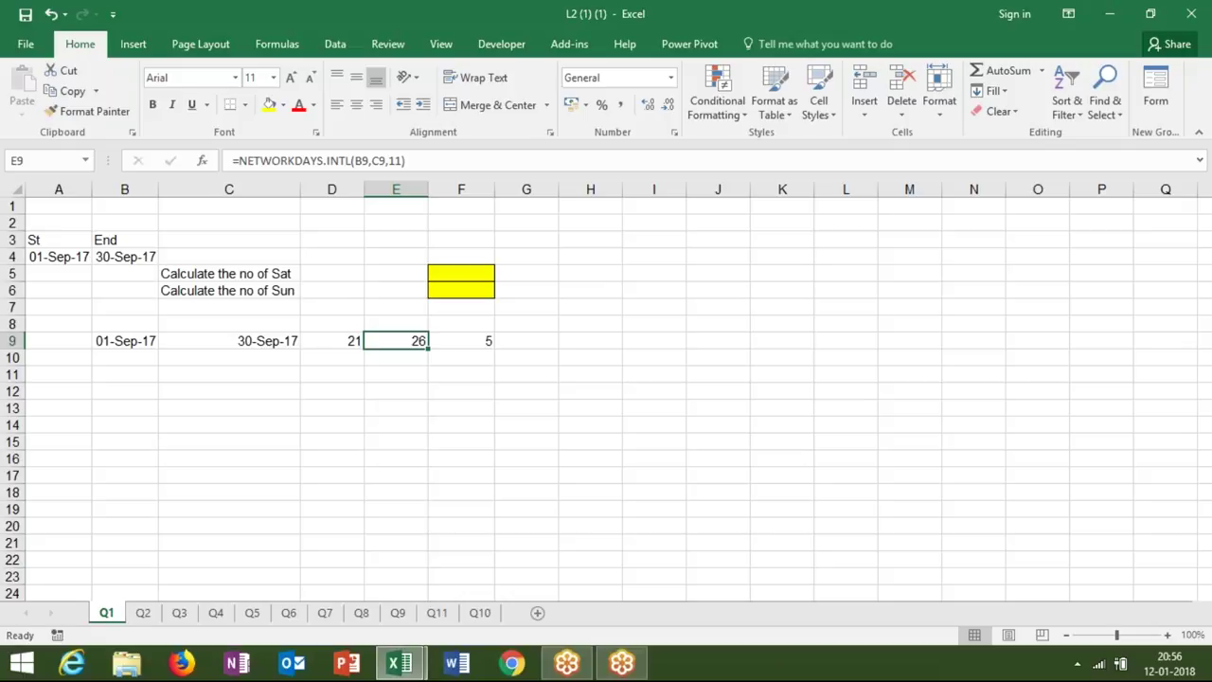
left_click(332, 340)
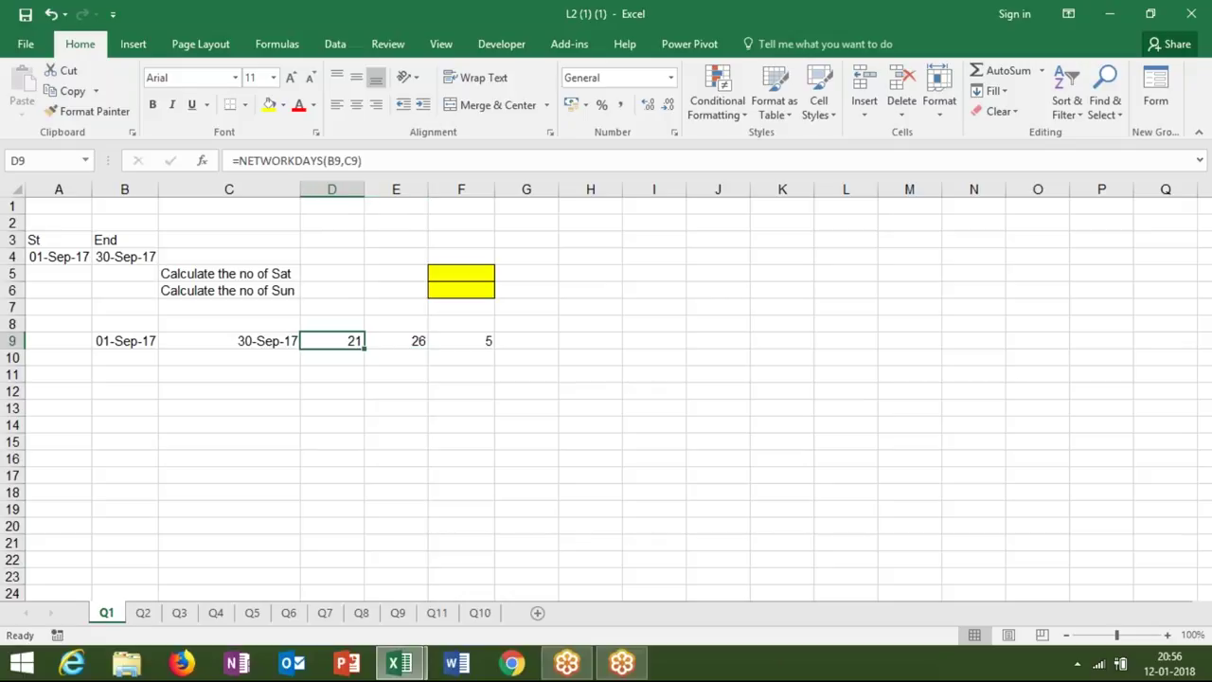
left_click(396, 340)
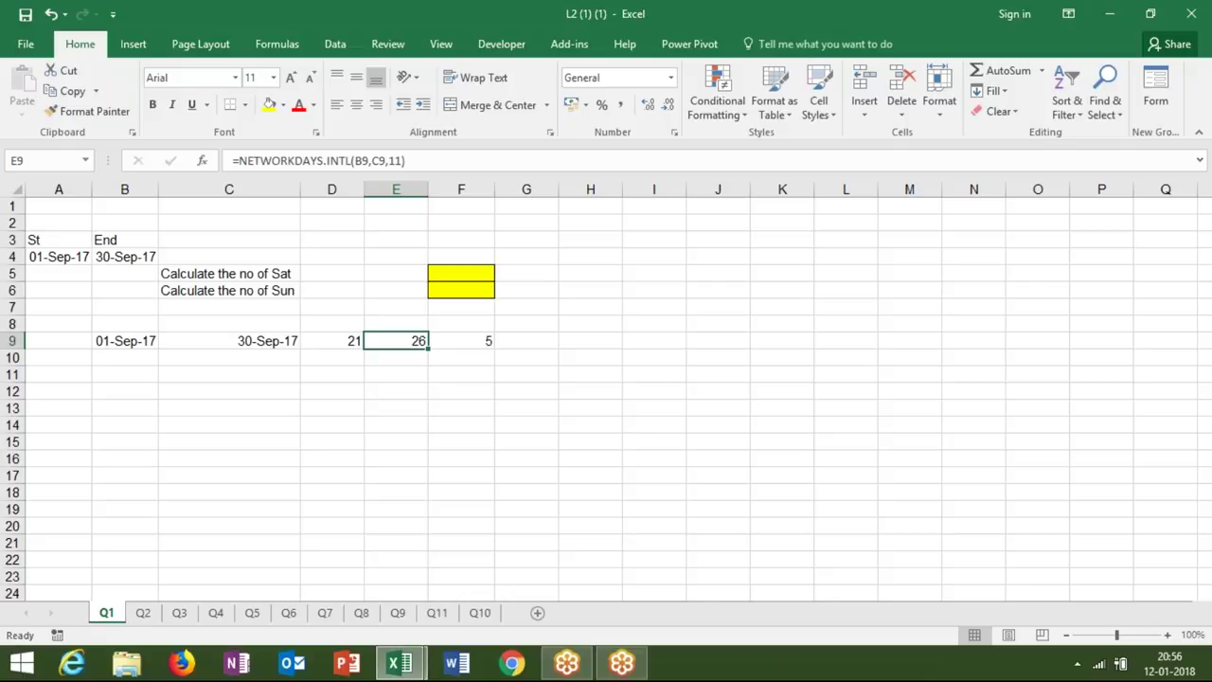
left_click(461, 341)
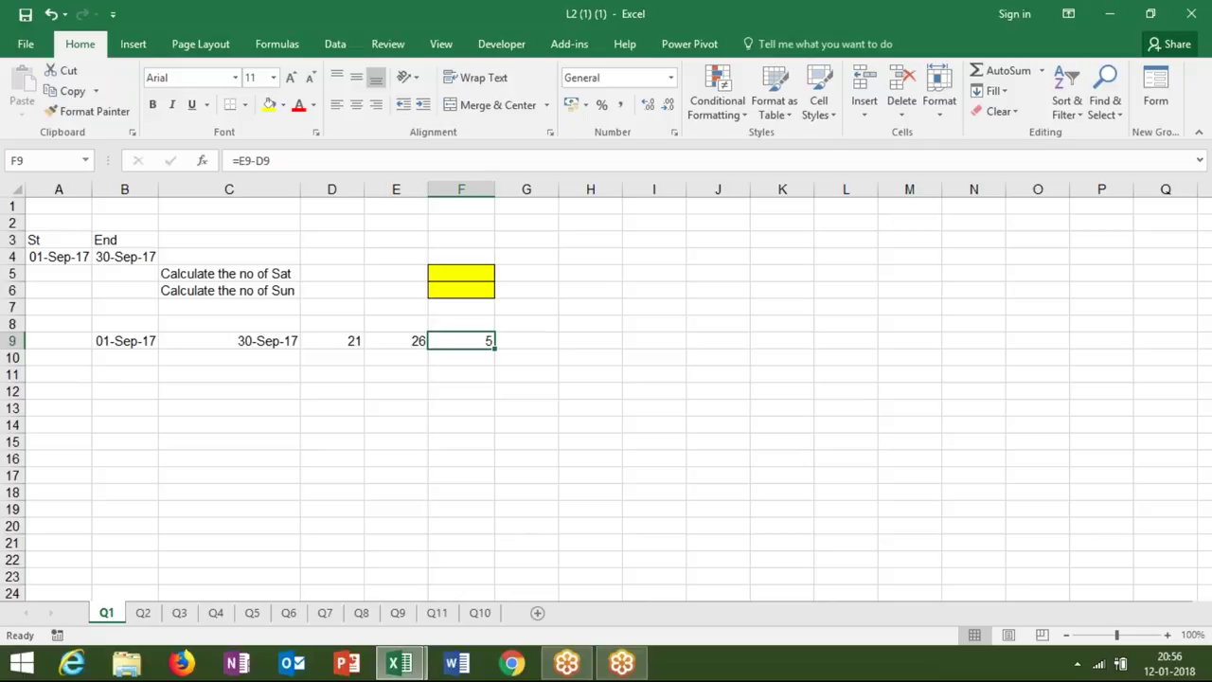
Clear the helper dates, workday counts and difference from B9:F9.
key("shift+Left")
key("shift+Left")
key("shift+Left")
key("shift+Left")
key("shift+Left")
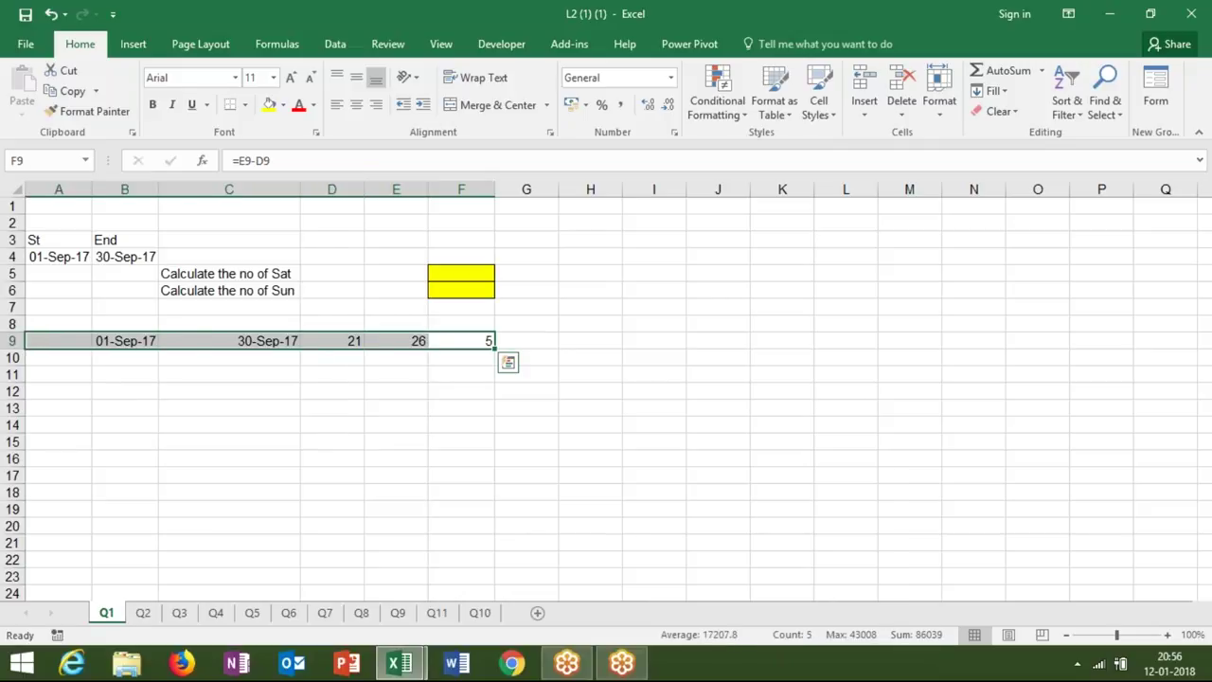
key("shift+Right")
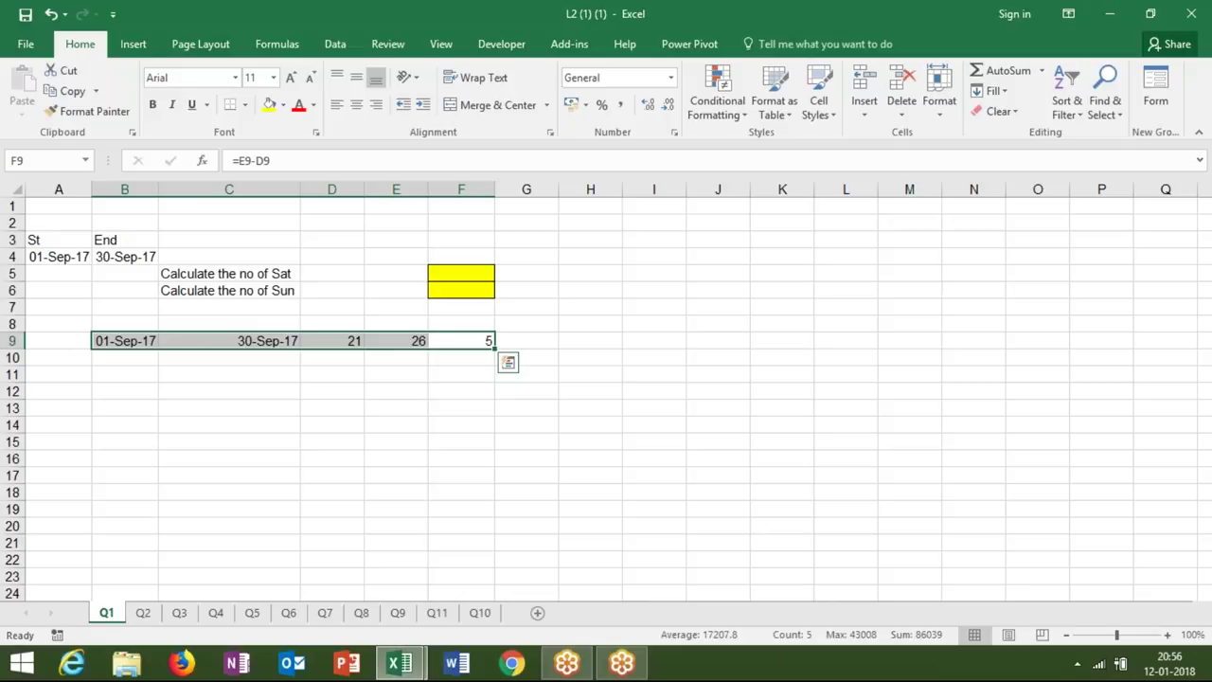
key("Delete")
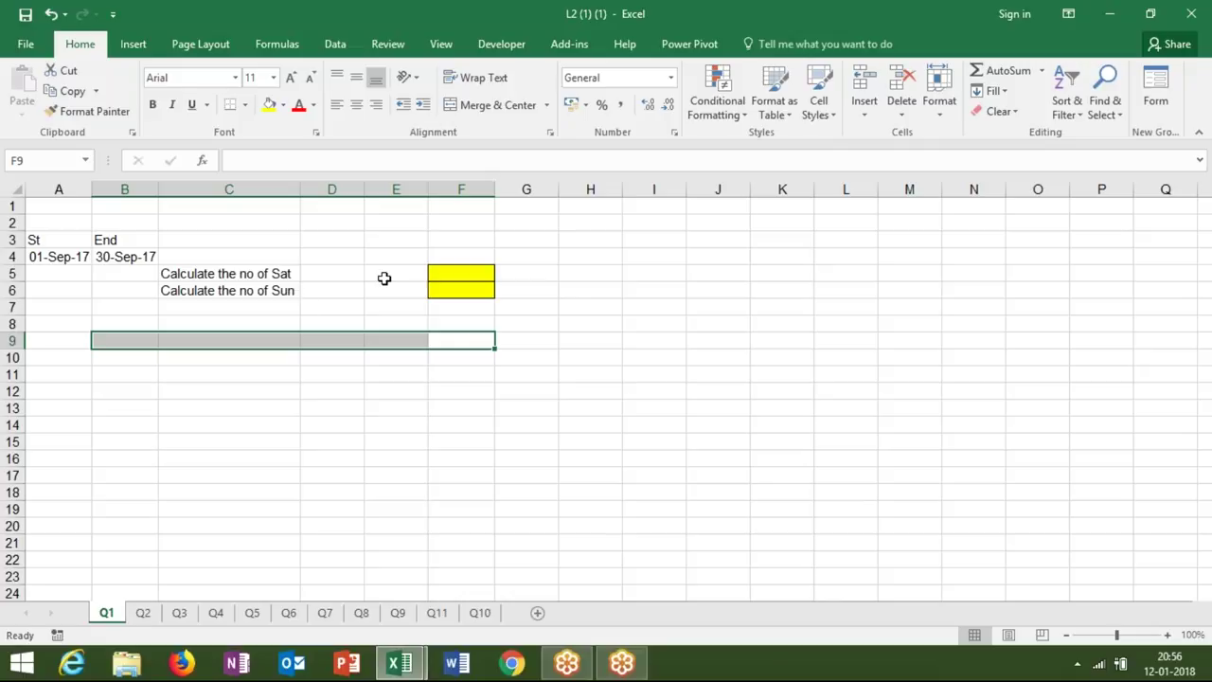
left_click(444, 272)
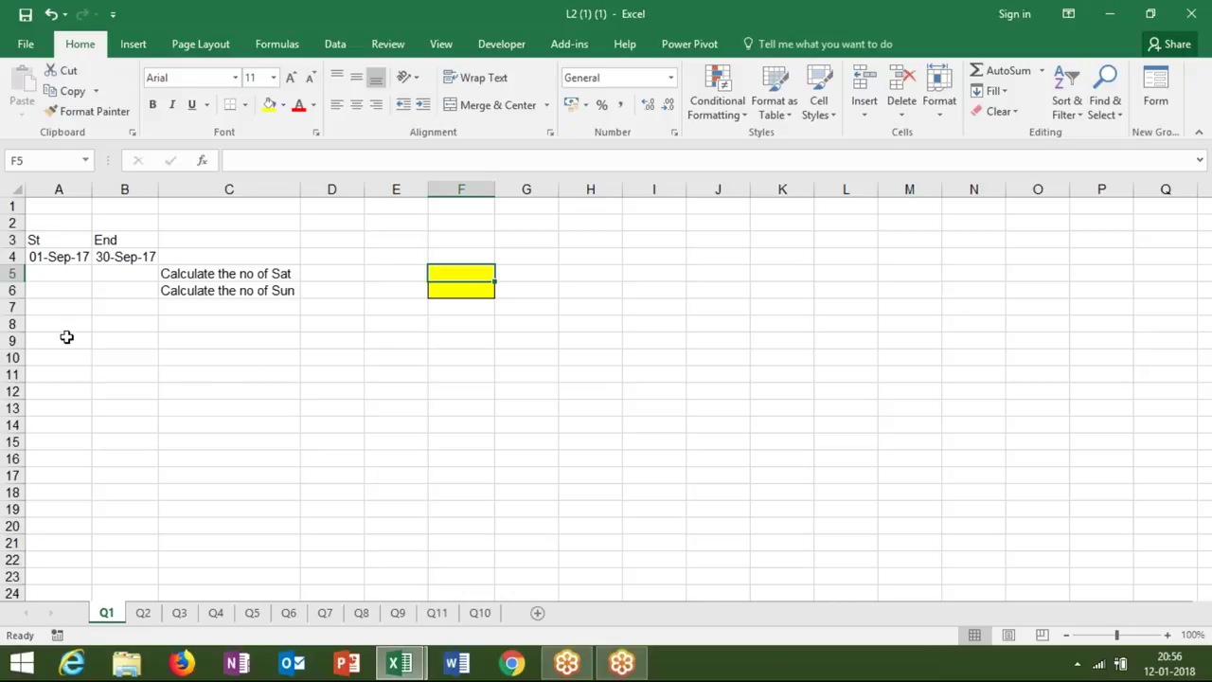
Link A7 to the start date with =A4 and put the next-day formula =A7+1 in A8.
left_click(51, 311)
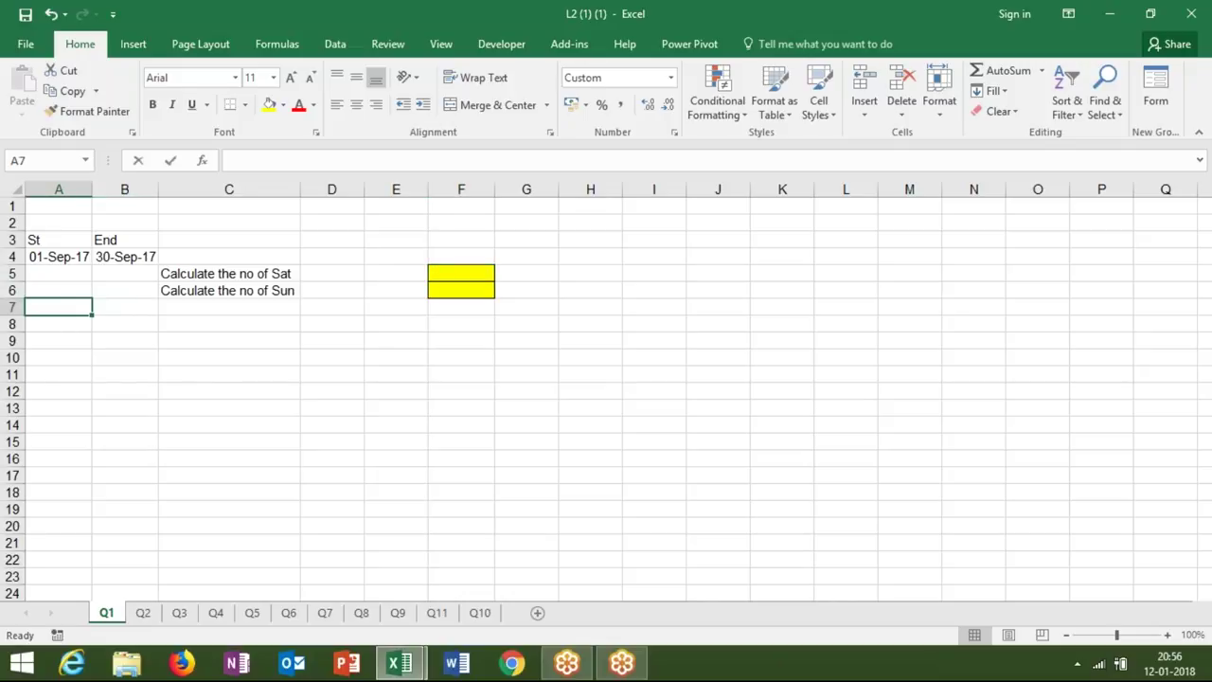
type("=")
key("Up")
key("Up")
key("Up")
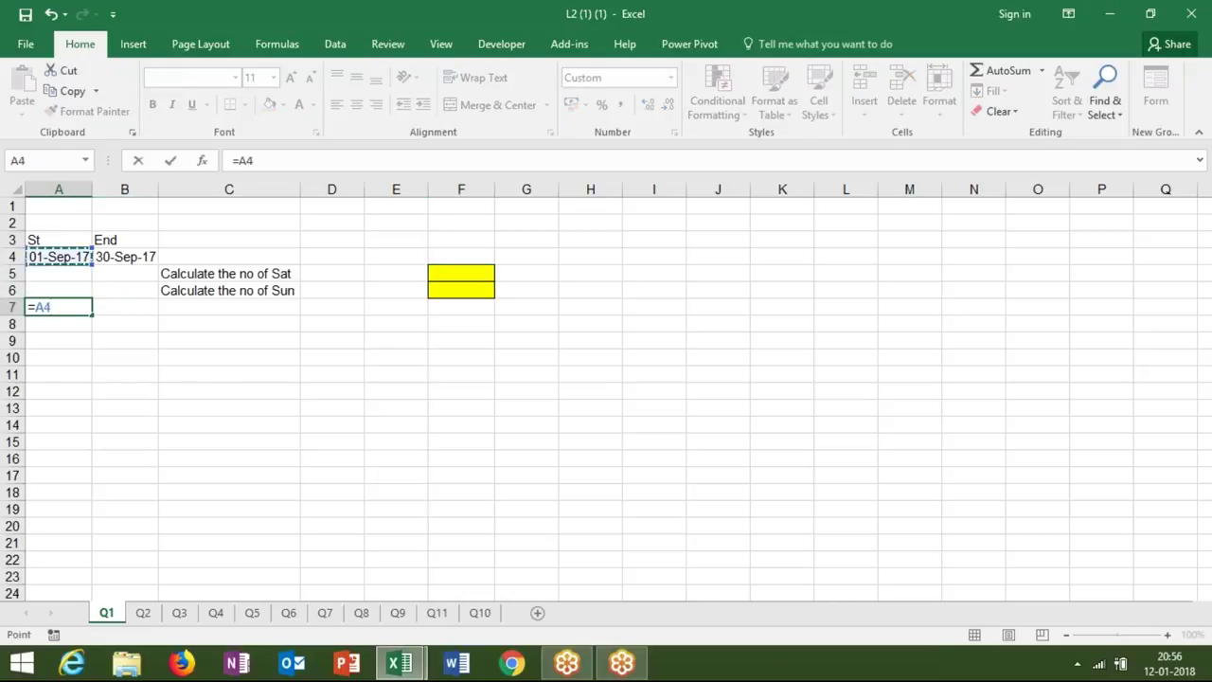
key("Return")
type("=")
key("Up")
type("+1")
key("Return")
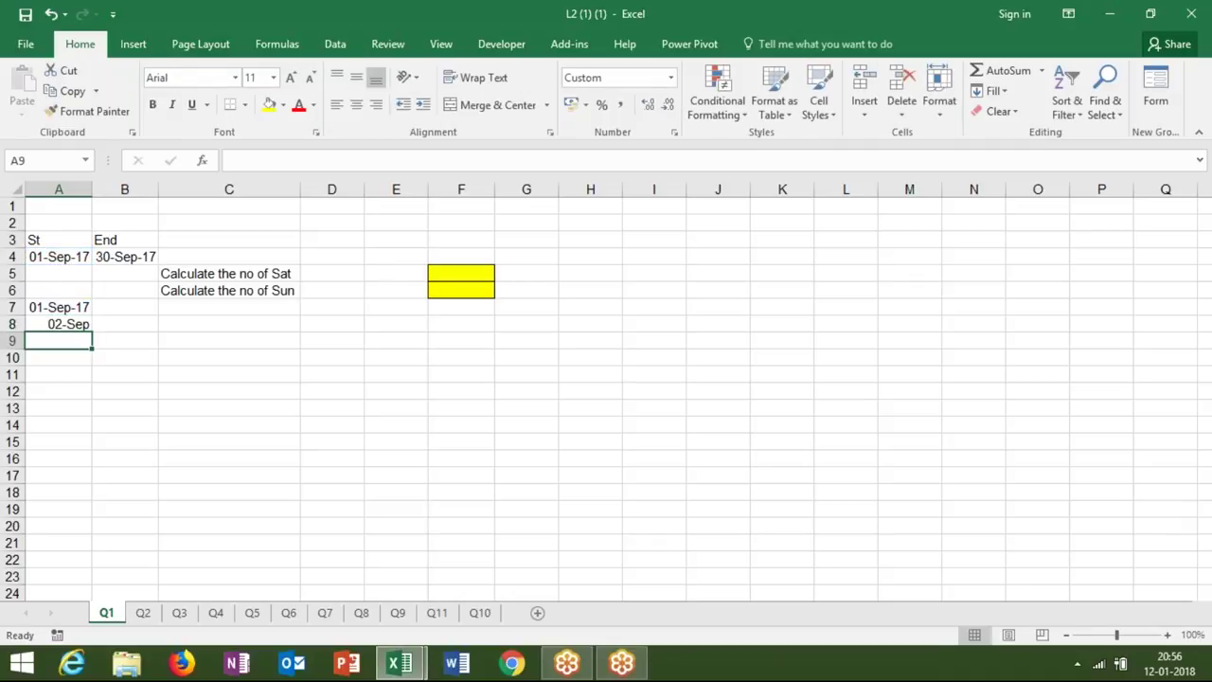
type("1")
key("Return")
key("Up")
key("Up")
Fill the next-day formula down column A so dates run through 30-Sep in A36.
key("shift+Down")
key("shift+Down")
key("shift+Down")
key("shift+Down")
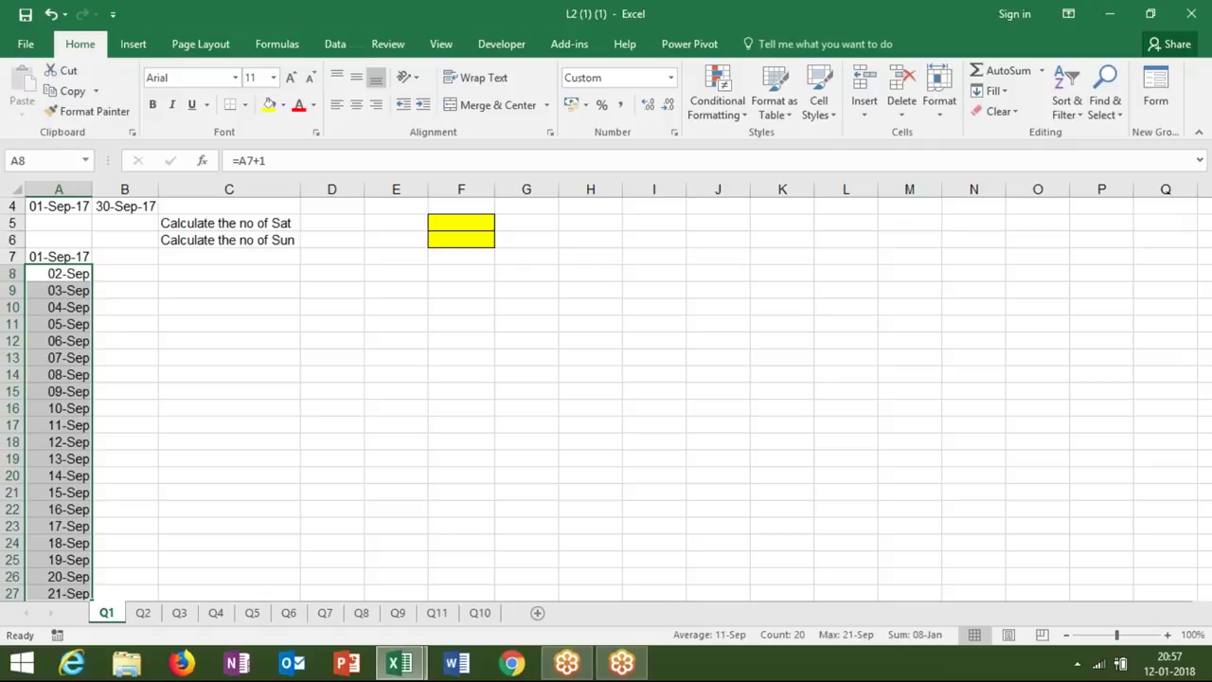
key("Down")
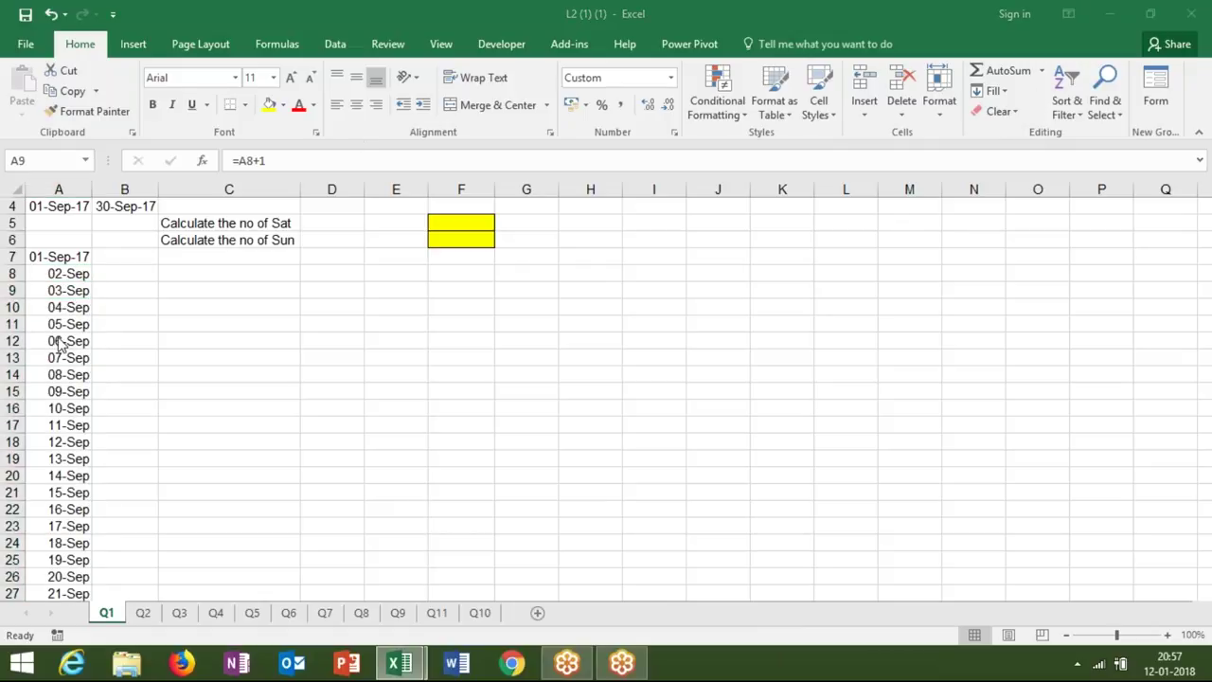
key("ctrl+Down")
key("Down")
key("Up")
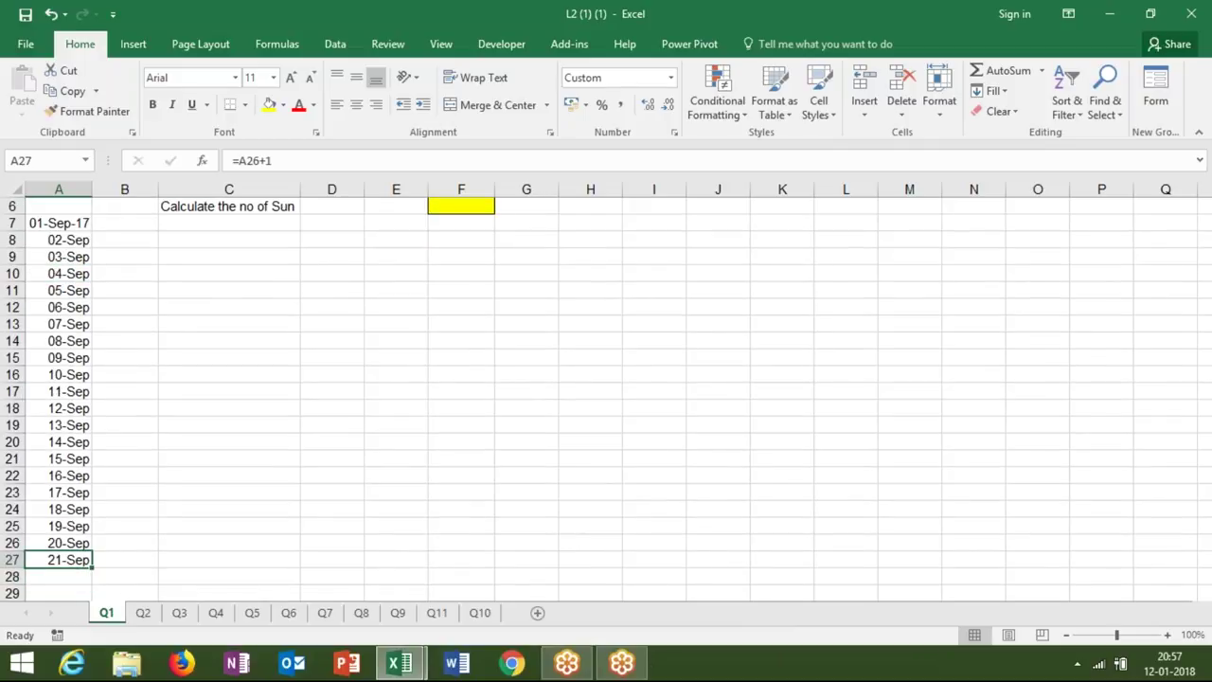
key("shift+Down")
key("shift+Down")
key("shift+Down")
key("shift+Down")
key("shift+Down")
key("shift+Down")
key("ctrl+d")
key("ctrl+Down")
key("shift+Down")
key("shift+Down")
key("ctrl+d")
key("ctrl+Down")
key("Down")
key("Up")
key("ctrl+Up")
key("ctrl+Up")
key("ctrl+Down")
key("Right")
type("=te")
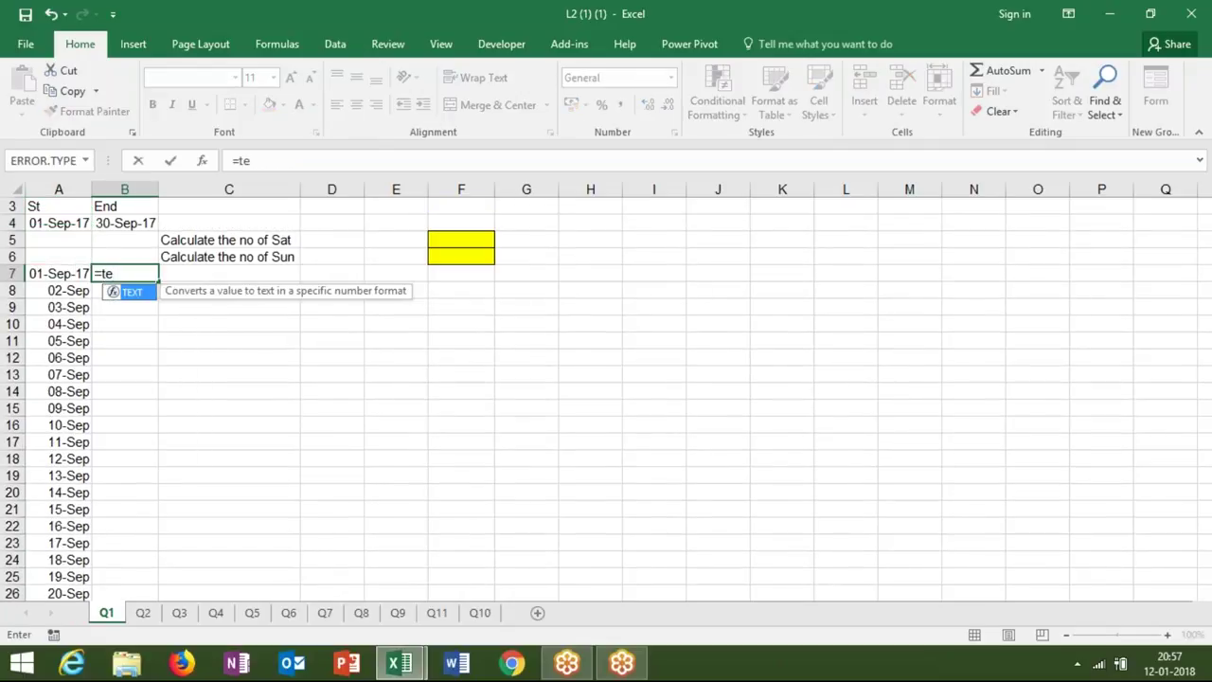
Enter =TEXT(A7,"ddd") in B7 and fill it down to B36 to show weekday names.
key("Tab")
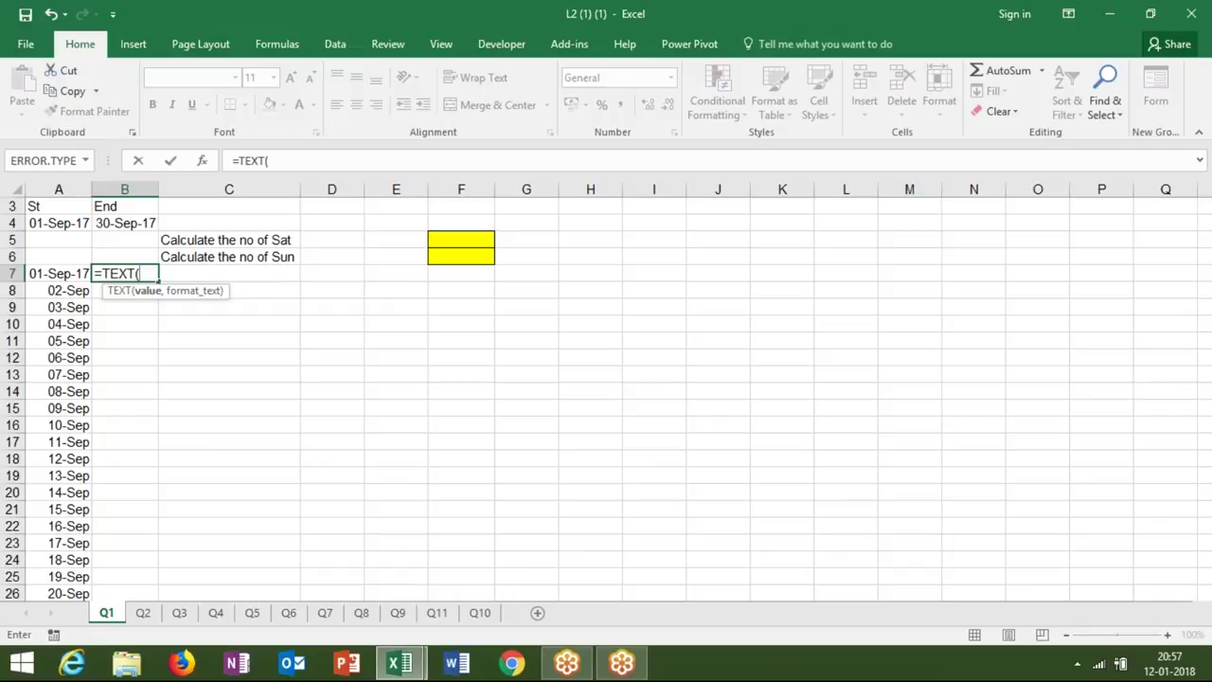
left_click(59, 273)
type(",")
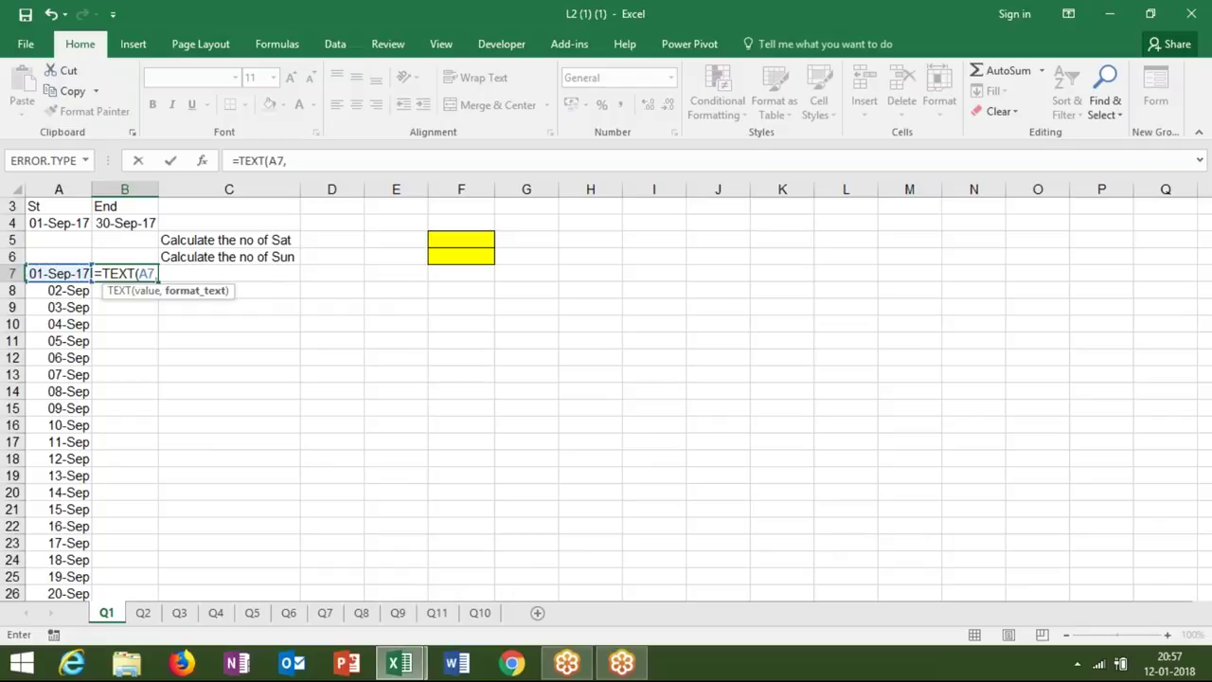
type("\"")
type("S")
key("BackSpace")
type("ddd\"")
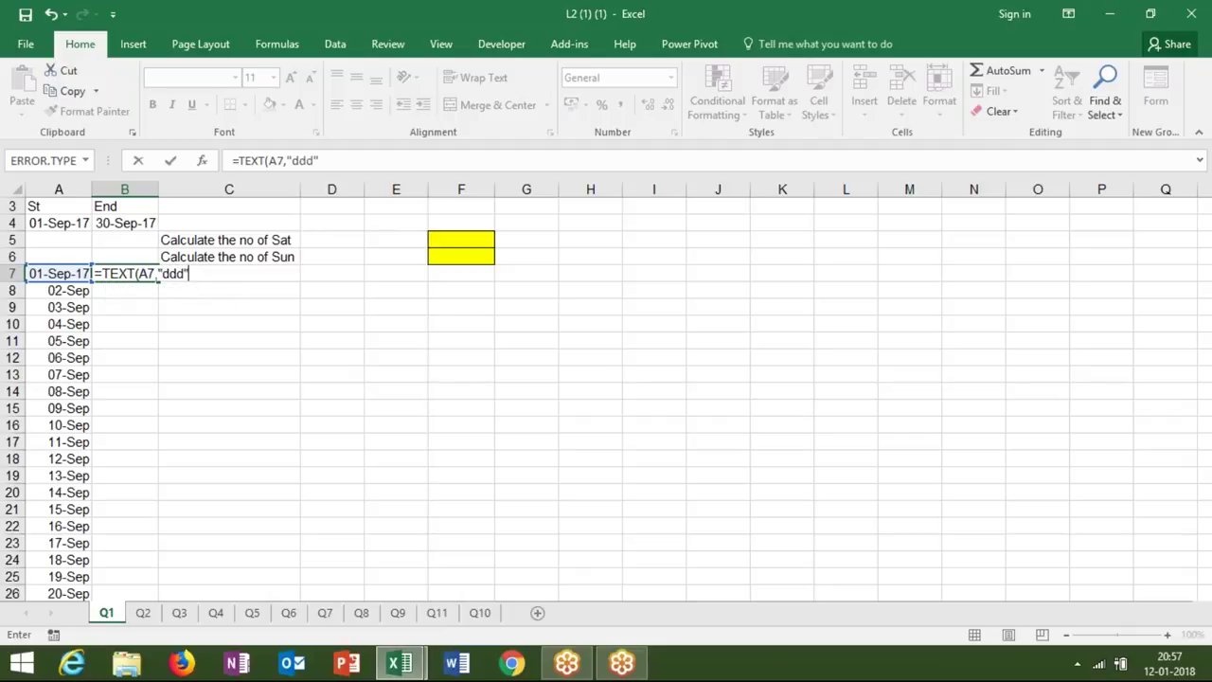
key("Return")
left_click(124, 272)
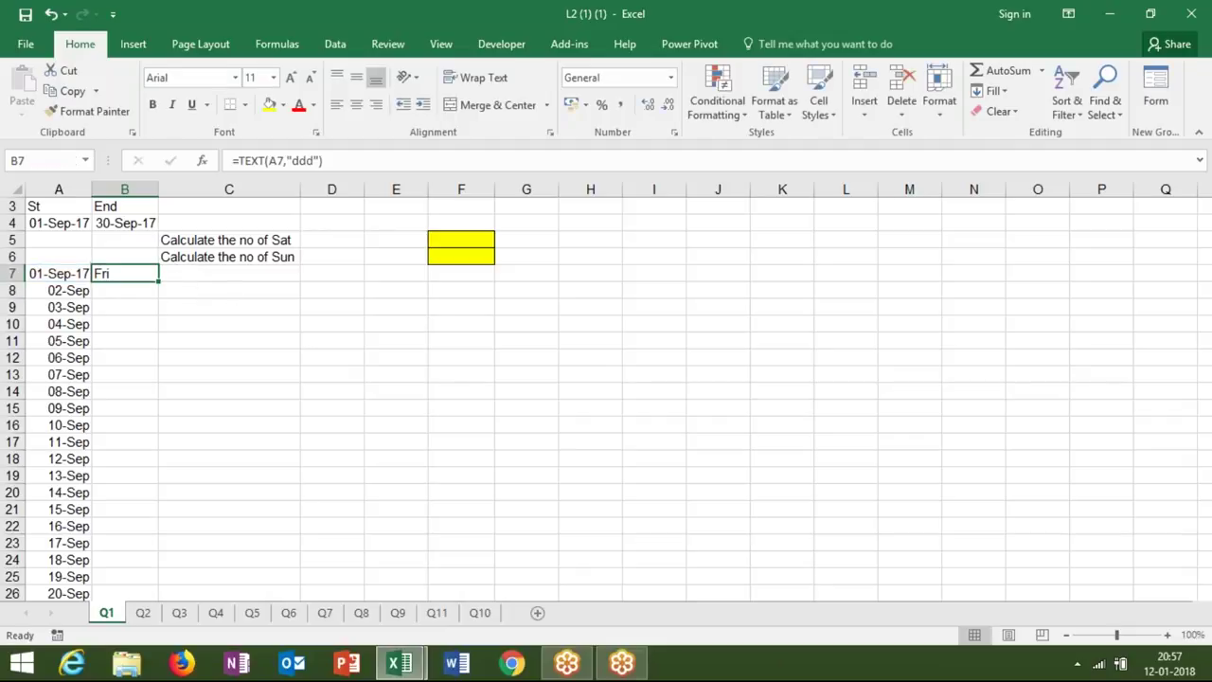
double_click(159, 281)
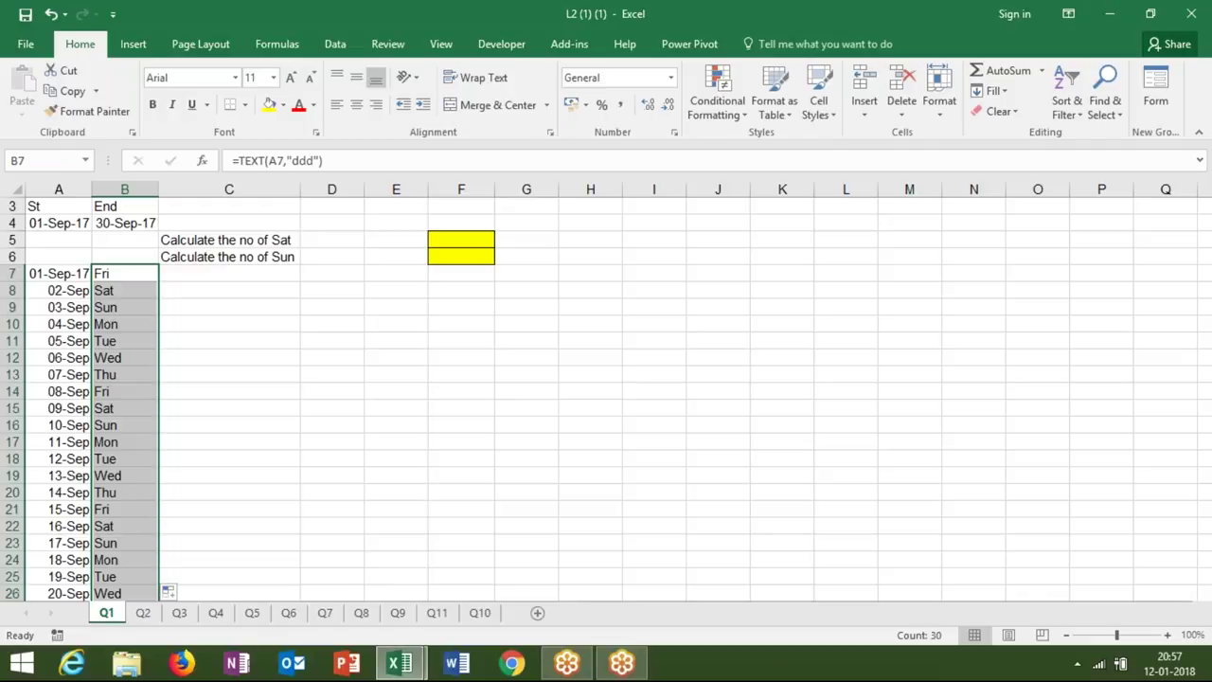
key("ctrl+Down")
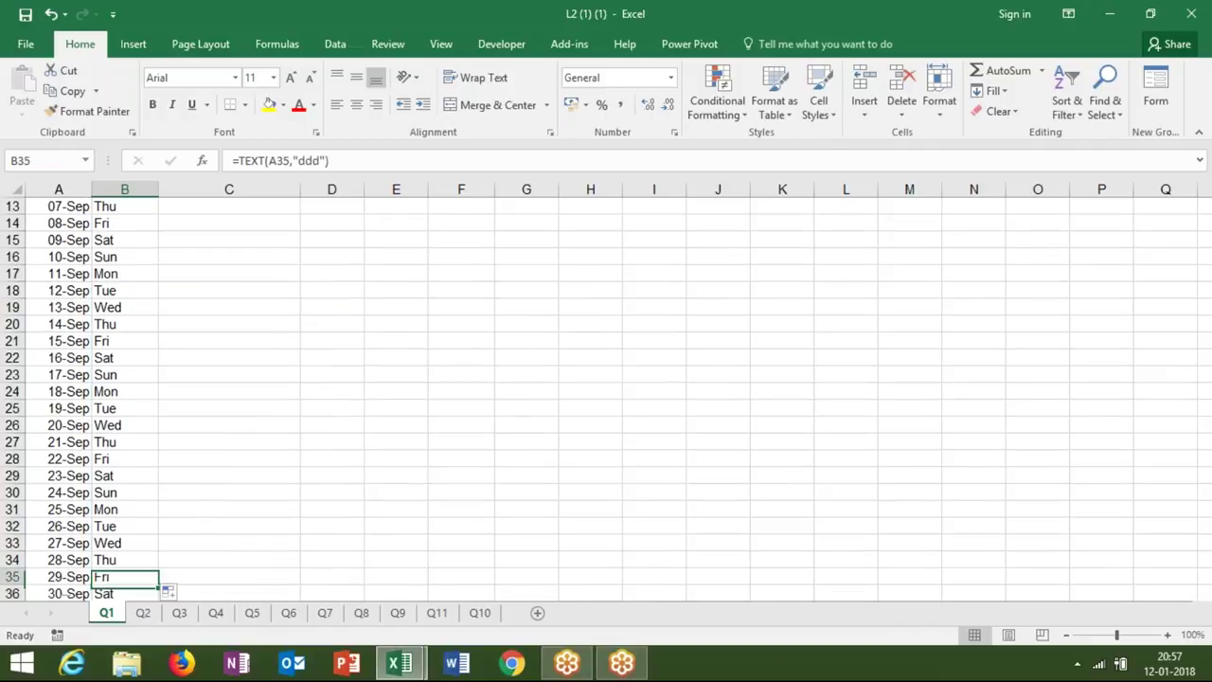
key("ctrl+Up")
key("ctrl+Up")
key("ctrl+Down")
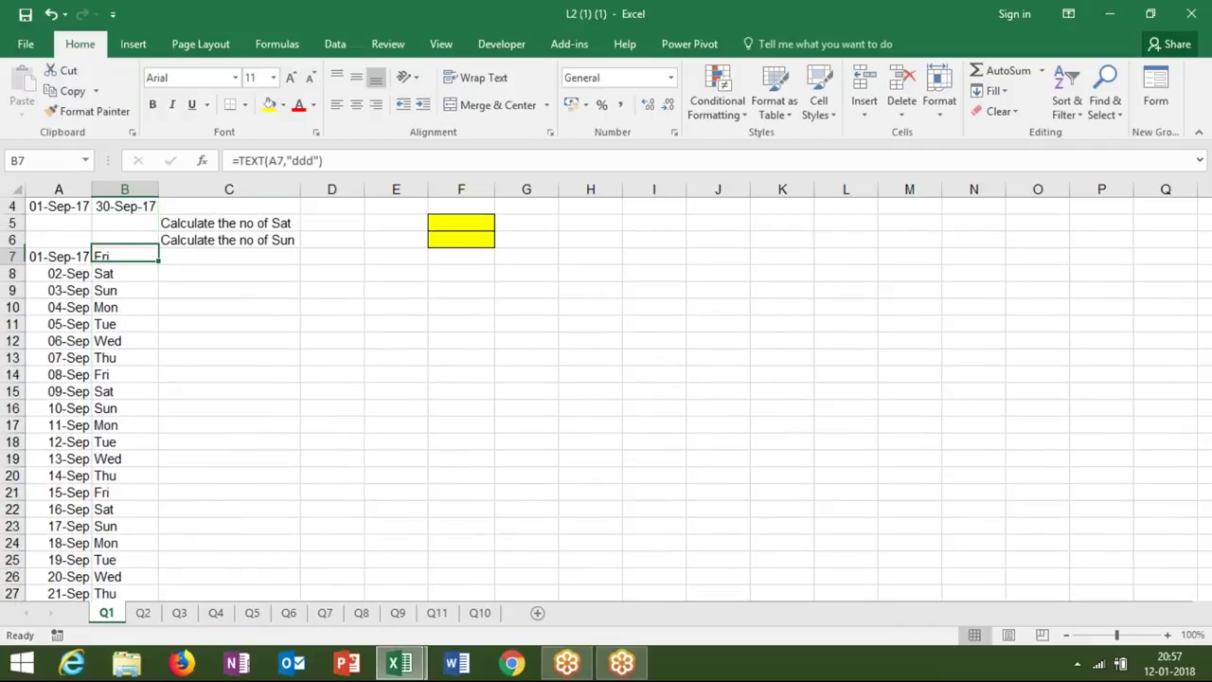
key("Right")
Enter =IF(B7="Sat",1,0) in C7 and fill it down column C.
type("=")
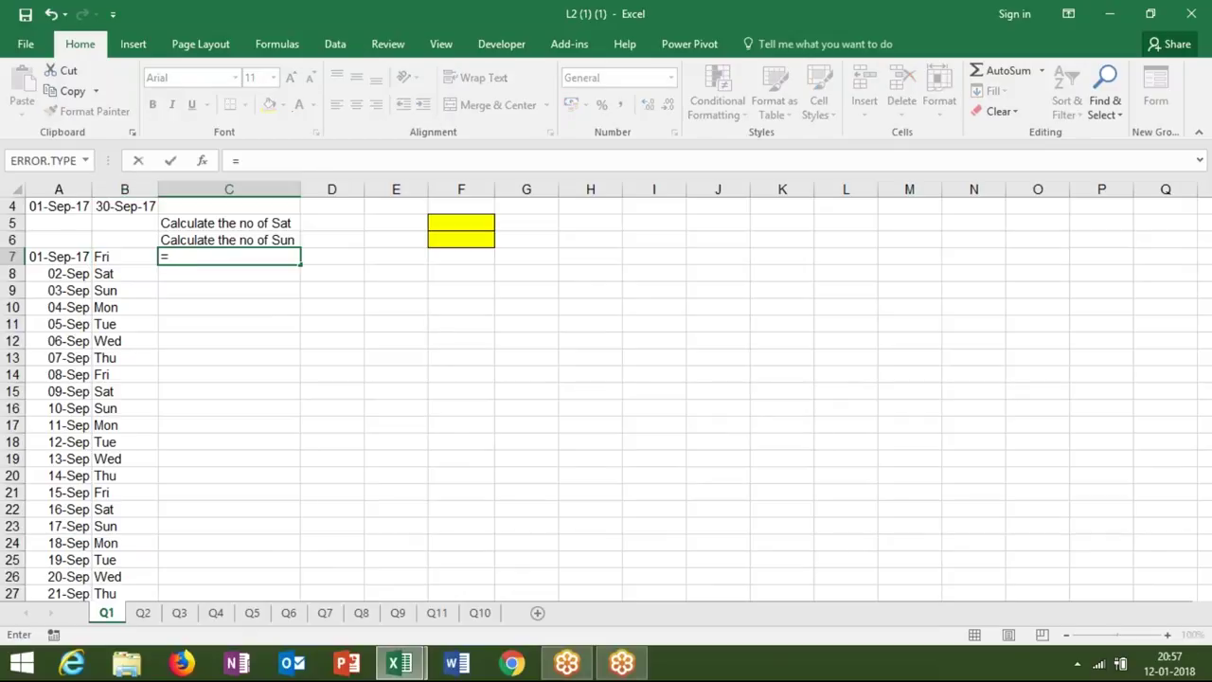
type("I")
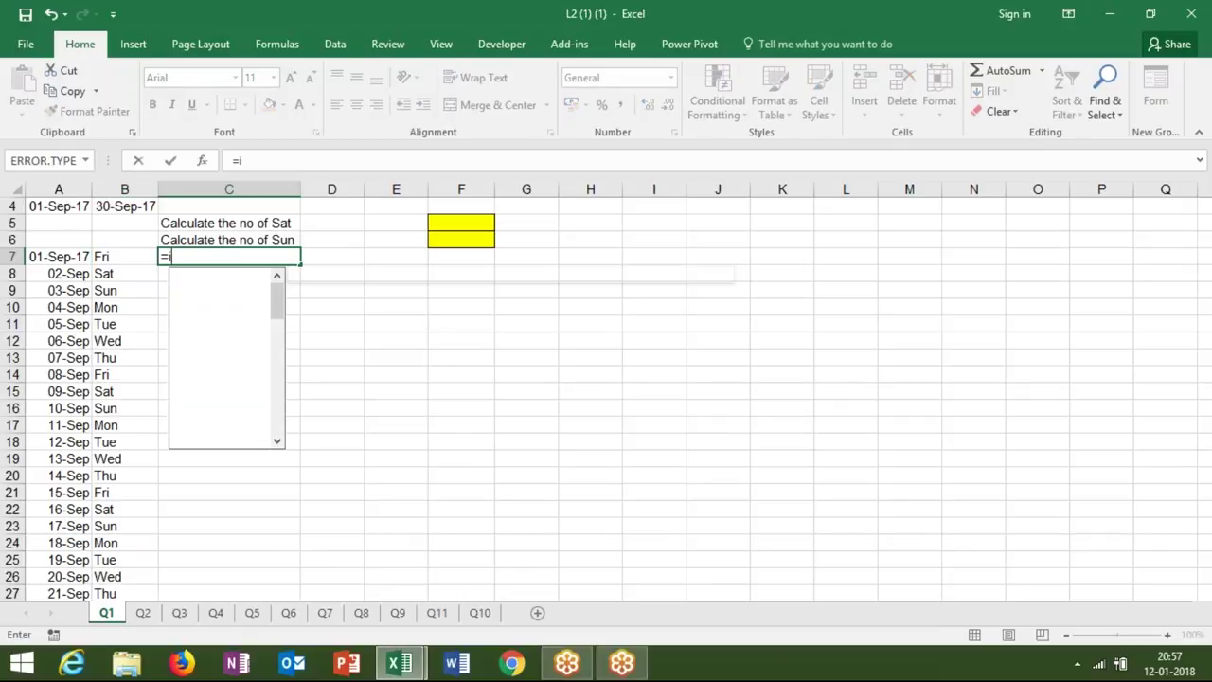
type("F(")
key("Left")
key("Left")
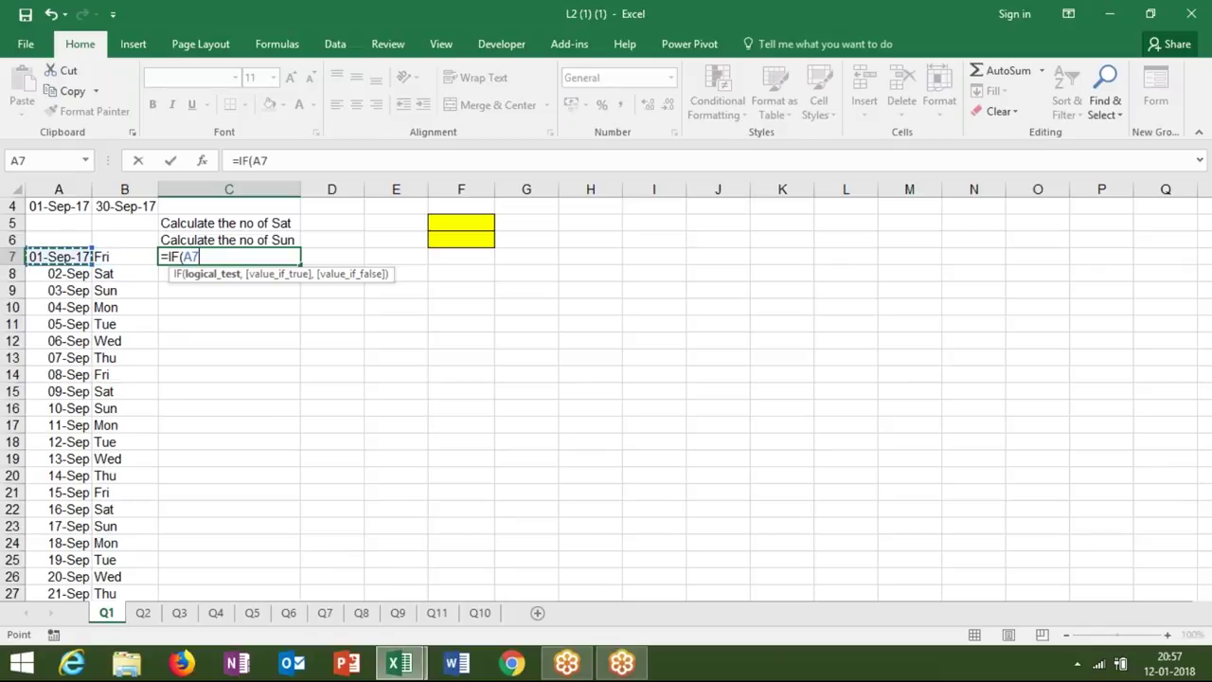
type("=")
key("BackSpace")
key("BackSpace")
key("BackSpace")
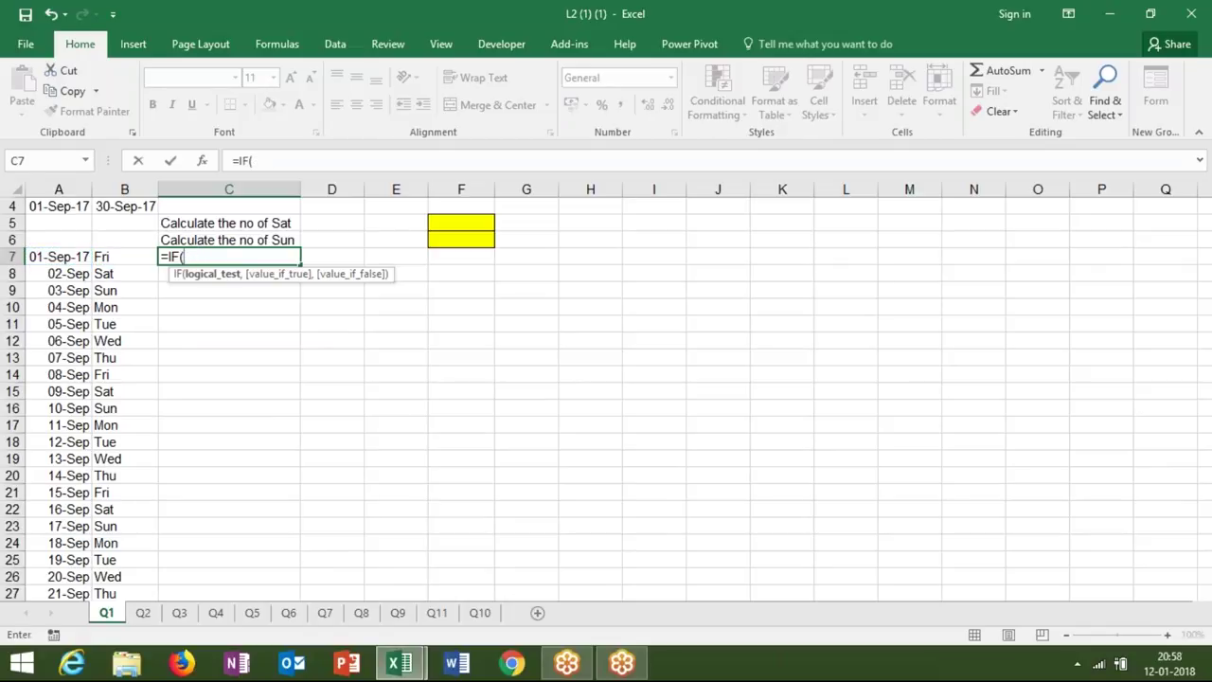
left_click(112, 254)
type("=\"Sat\",1,0")
key("Return")
left_click(189, 257)
double_click(301, 263)
Total the Saturday flags in D7 with =SUM(C7:C36).
key("Right")
type("=SUM(")
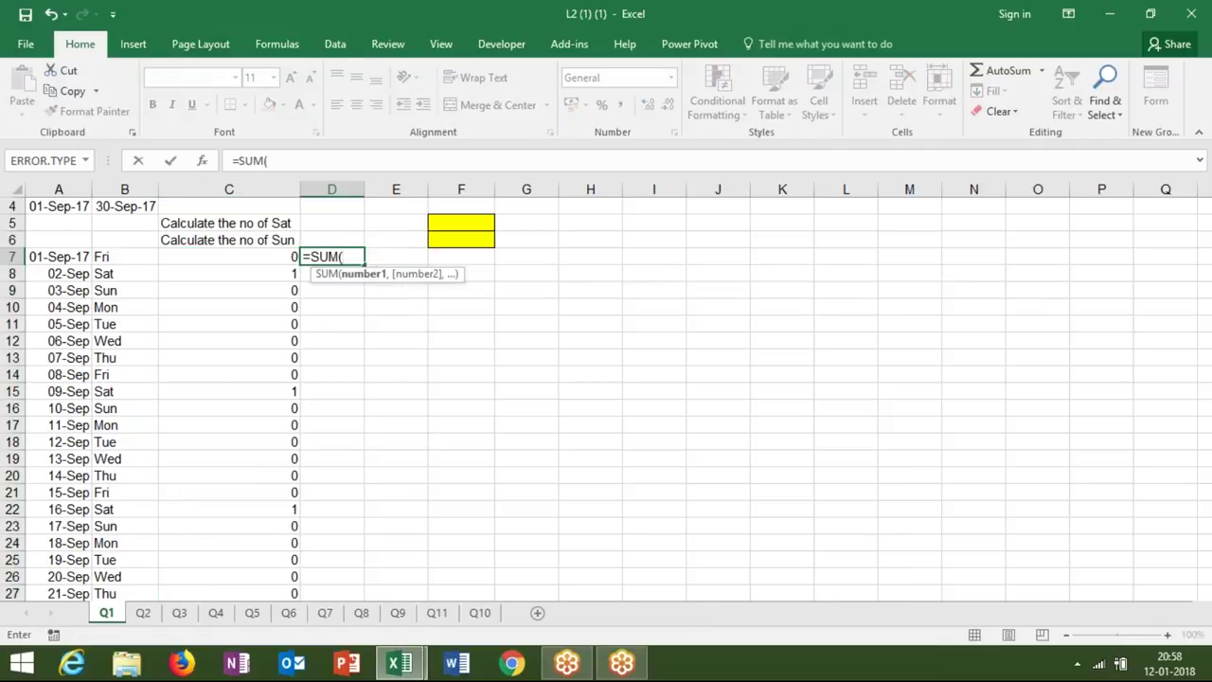
left_click_drag(246, 257, 265, 597)
key("Return")
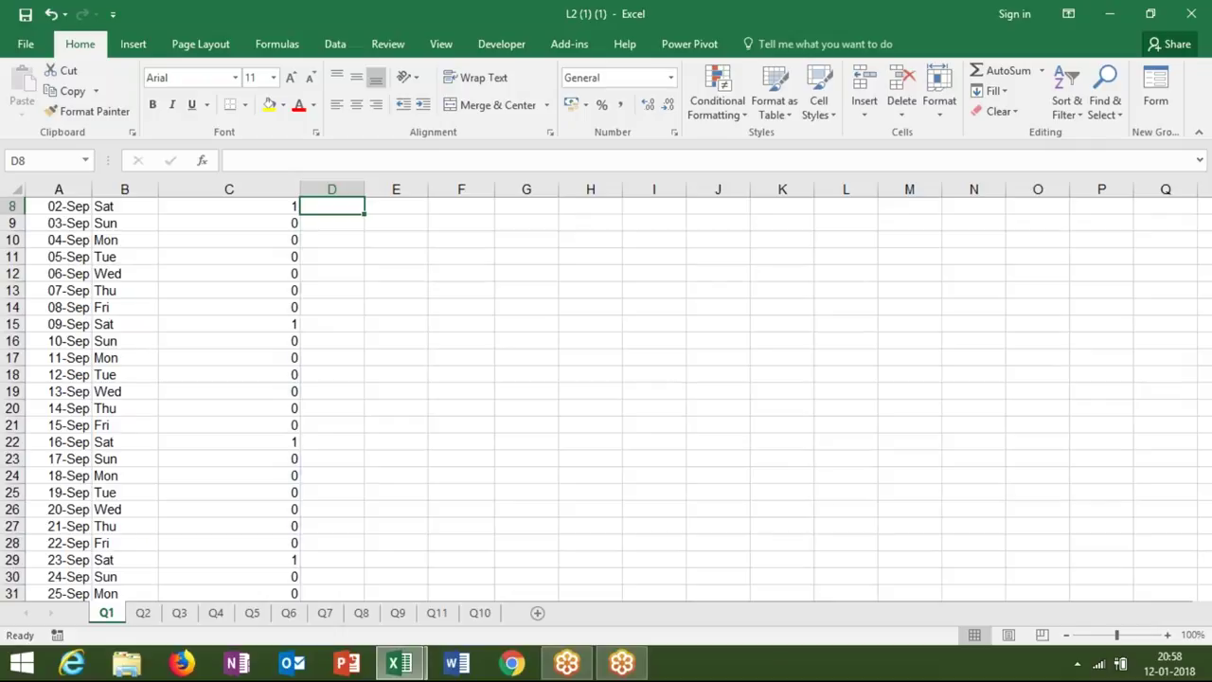
key("Up")
key("Up")
key("Up")
key("Up")
key("Up")
key("Up")
key("Up")
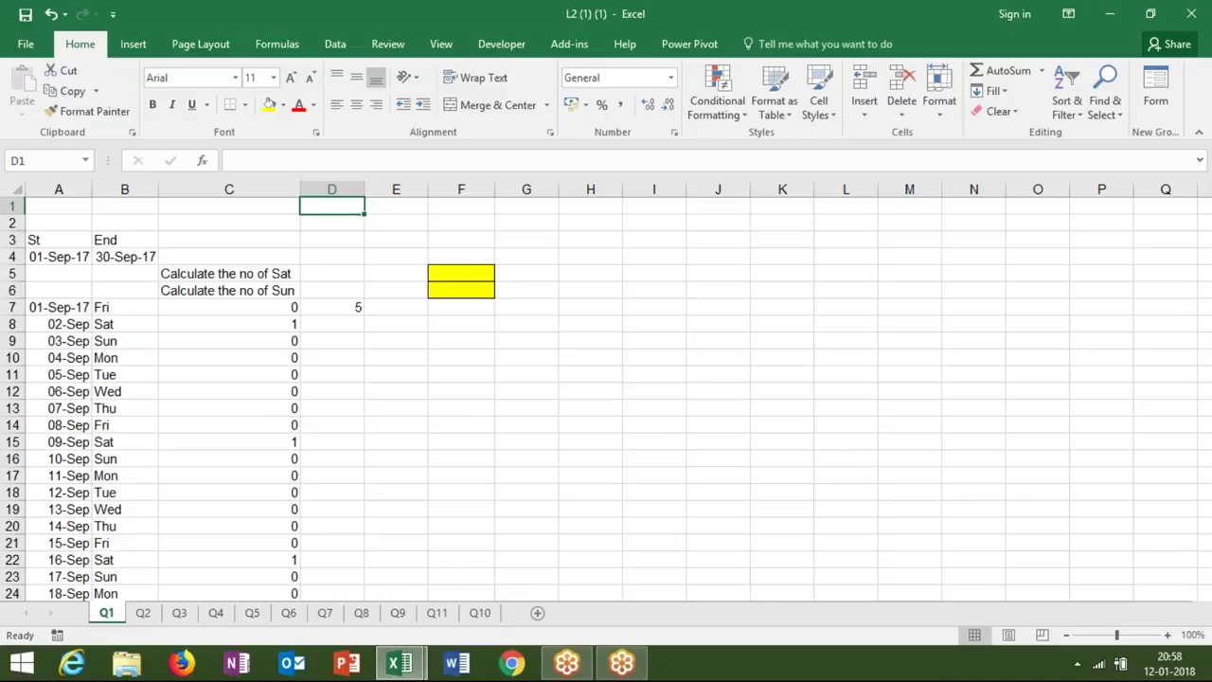
left_click(350, 306)
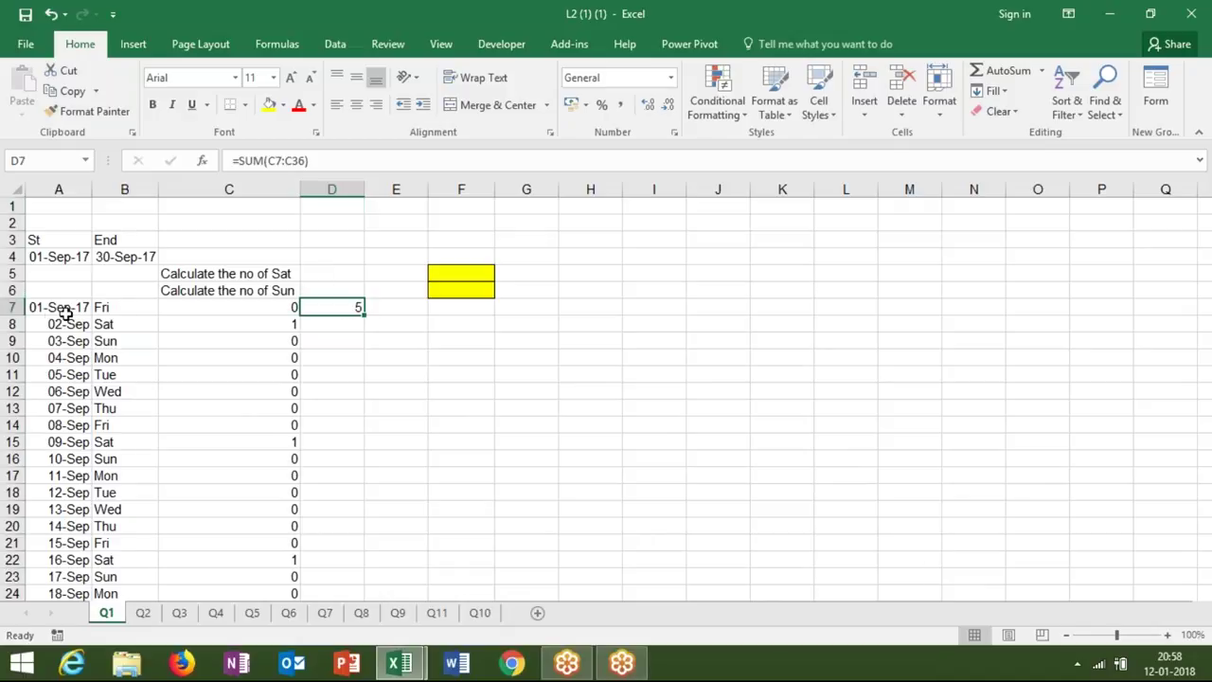
left_click(59, 307)
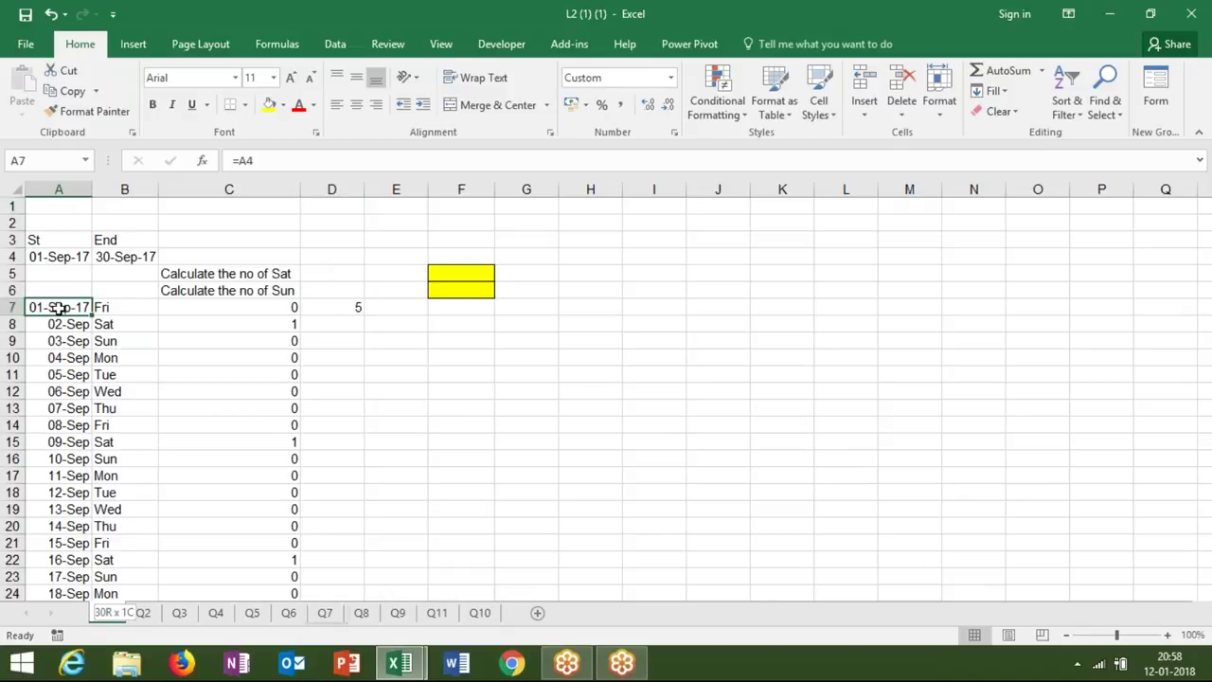
key("ctrl+shift+Down")
key("ctrl+Up")
key("Down")
key("Down")
key("Right")
key("Down")
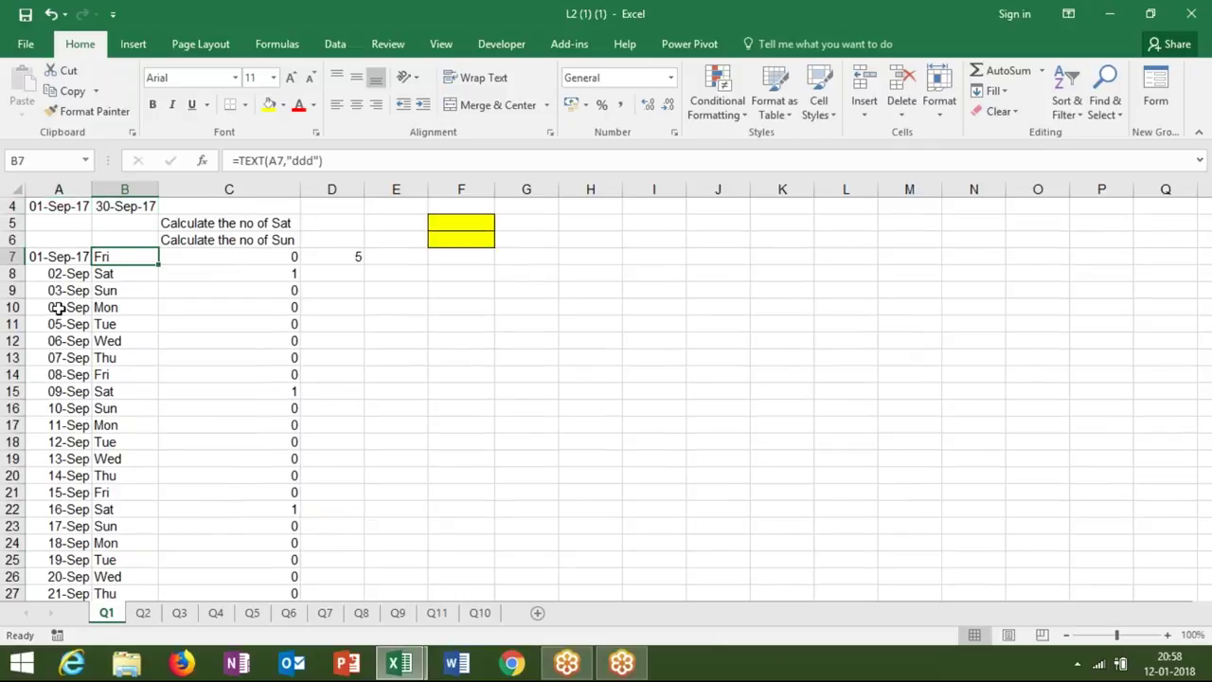
key("ctrl+shift+Down")
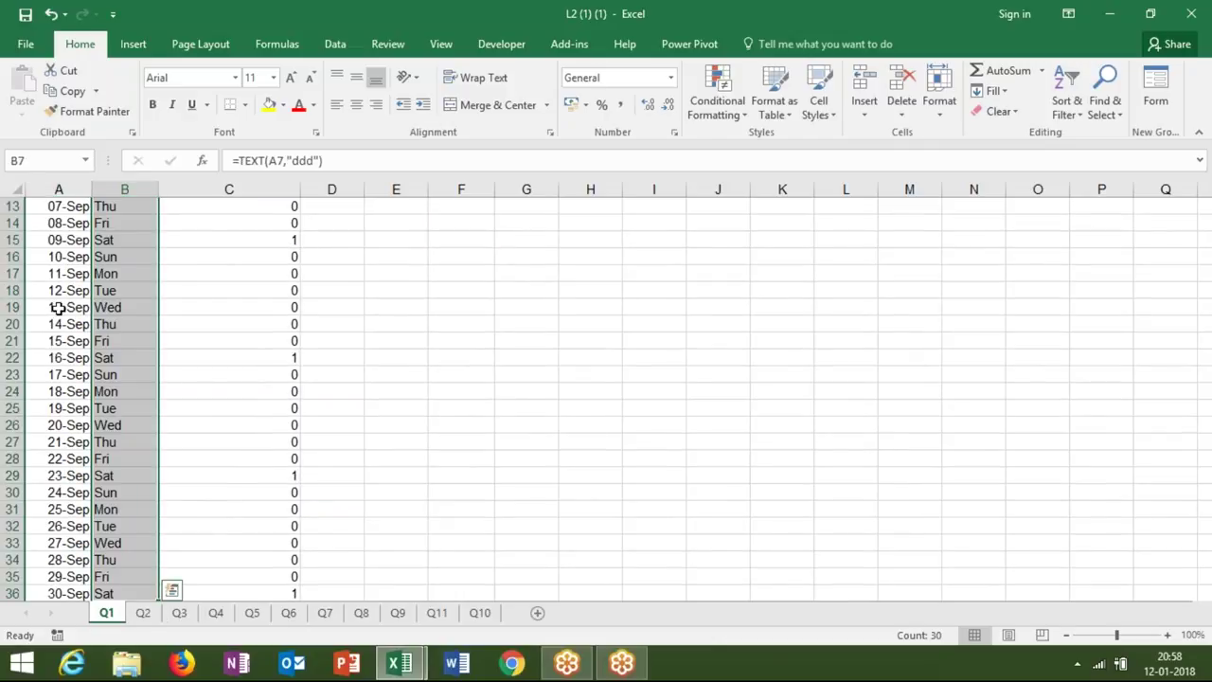
key("ctrl+shift+Up")
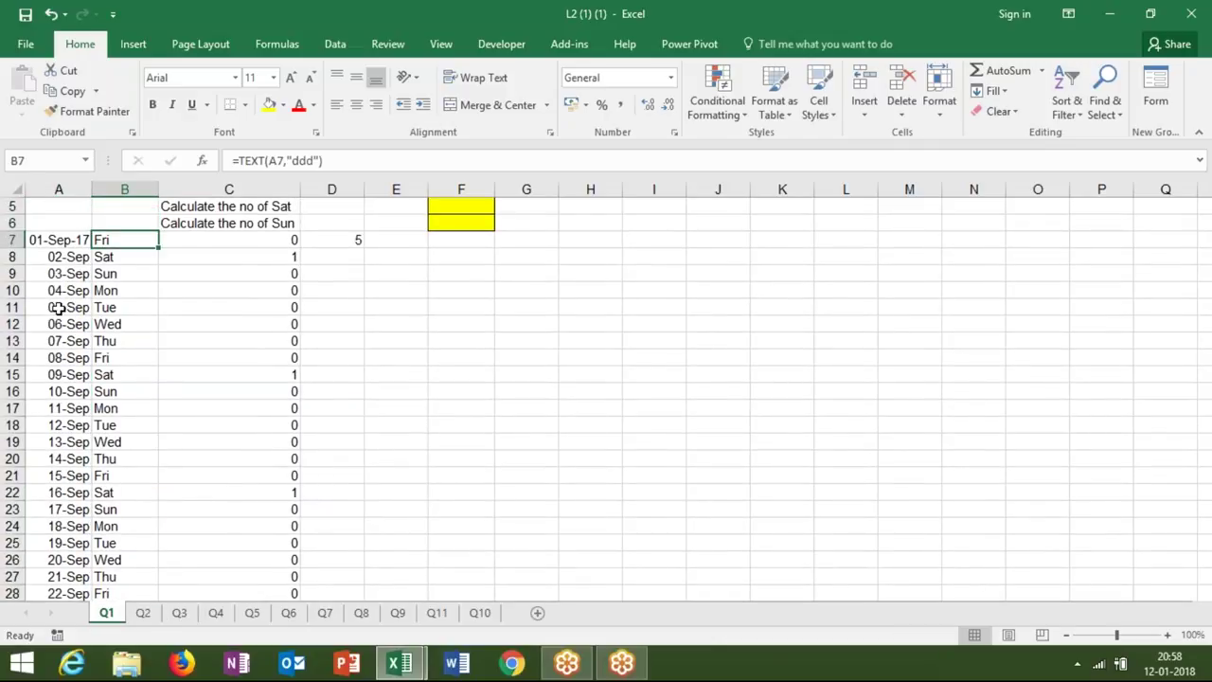
key("Right")
key("ctrl+shift+Down")
key("ctrl+Up")
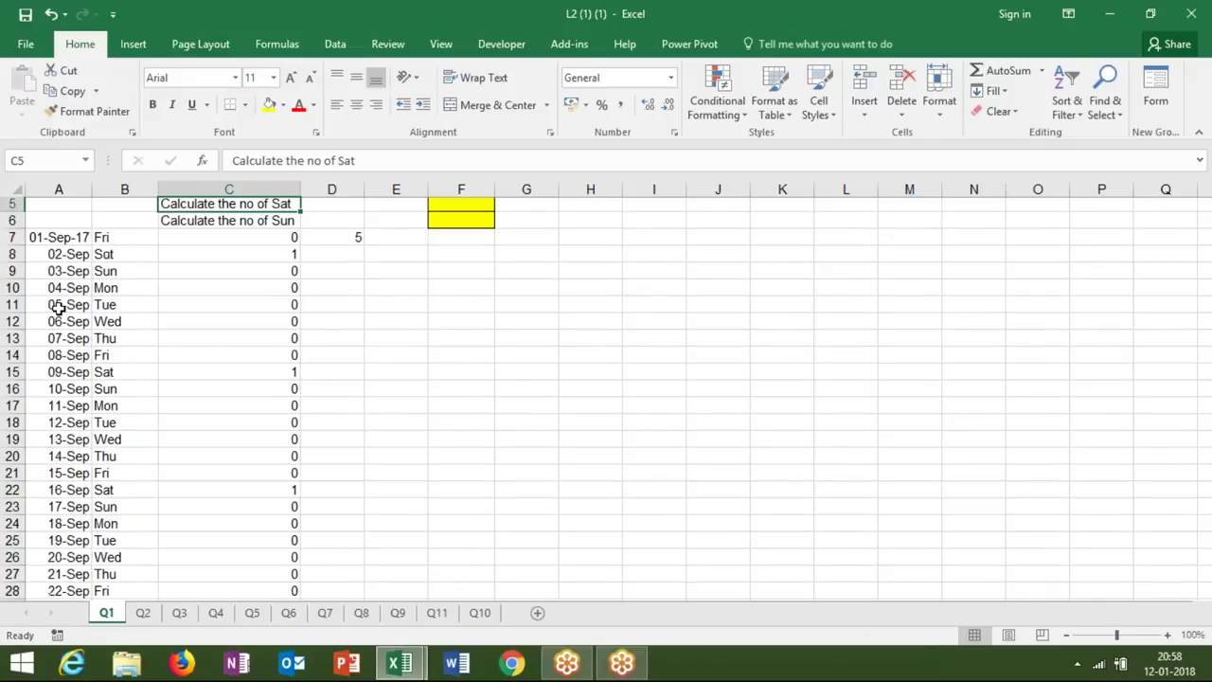
key("Right")
key("Down")
key("Down")
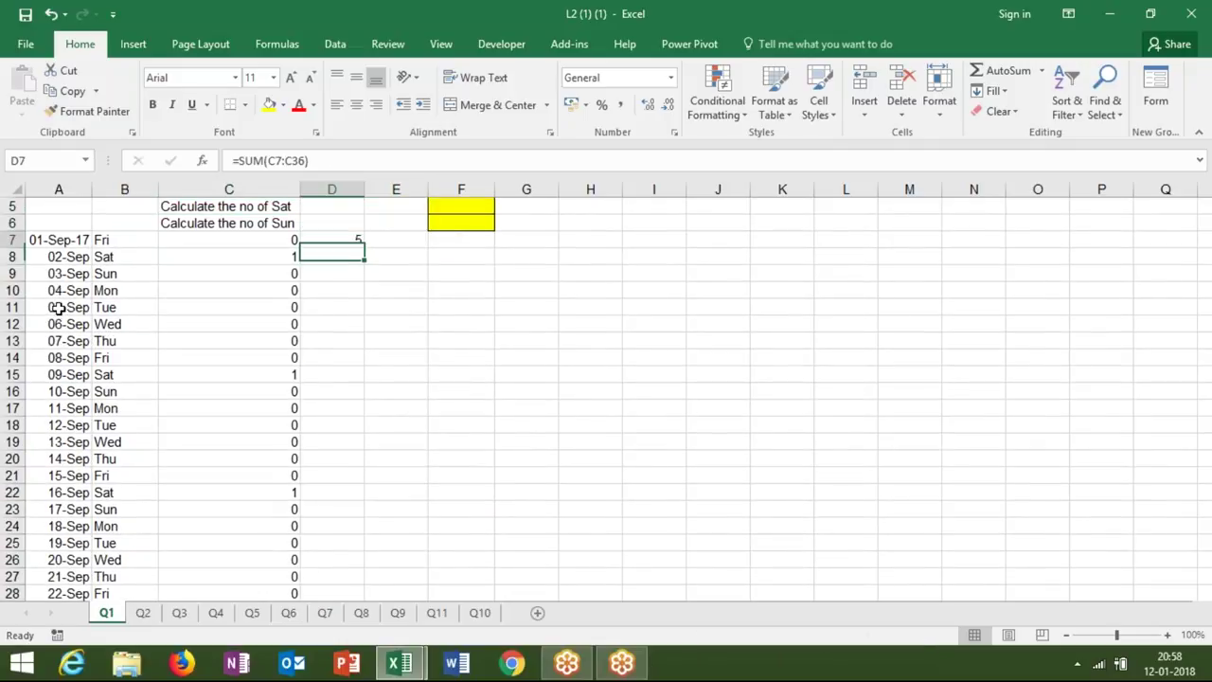
key("ctrl+Up")
key("Down")
key("Down")
key("Down")
key("Down")
key("Right")
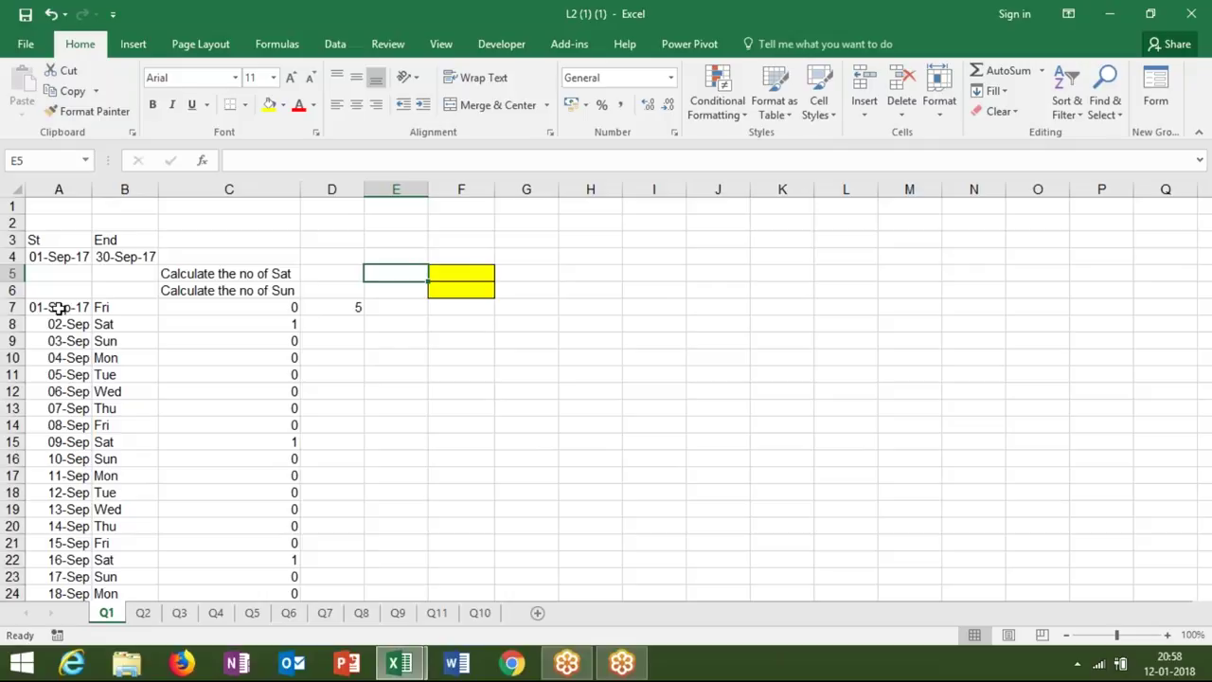
key("Right")
type("=SUM(IF(TEXT(")
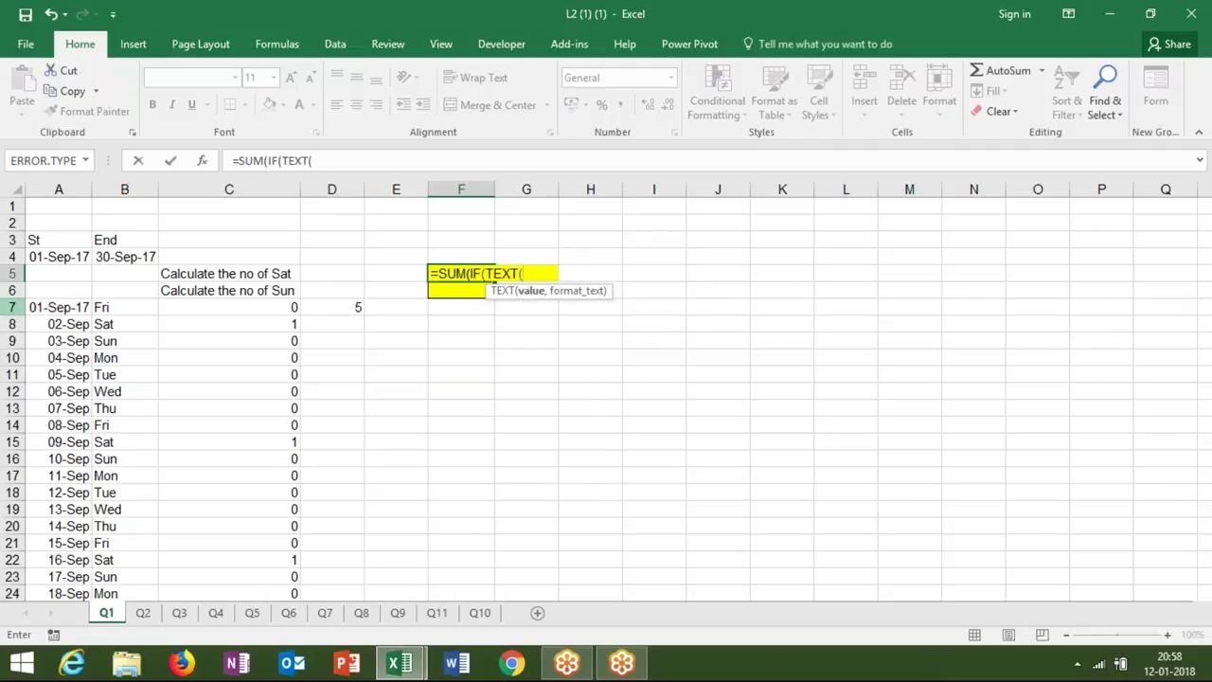
Enter =SUM(IF(TEXT(A4+ROW(1:30),"DDD")="Sat",1,0)) in F5 as an array formula.
left_click(48, 256)
type("+row")
key("Tab")
type("1")
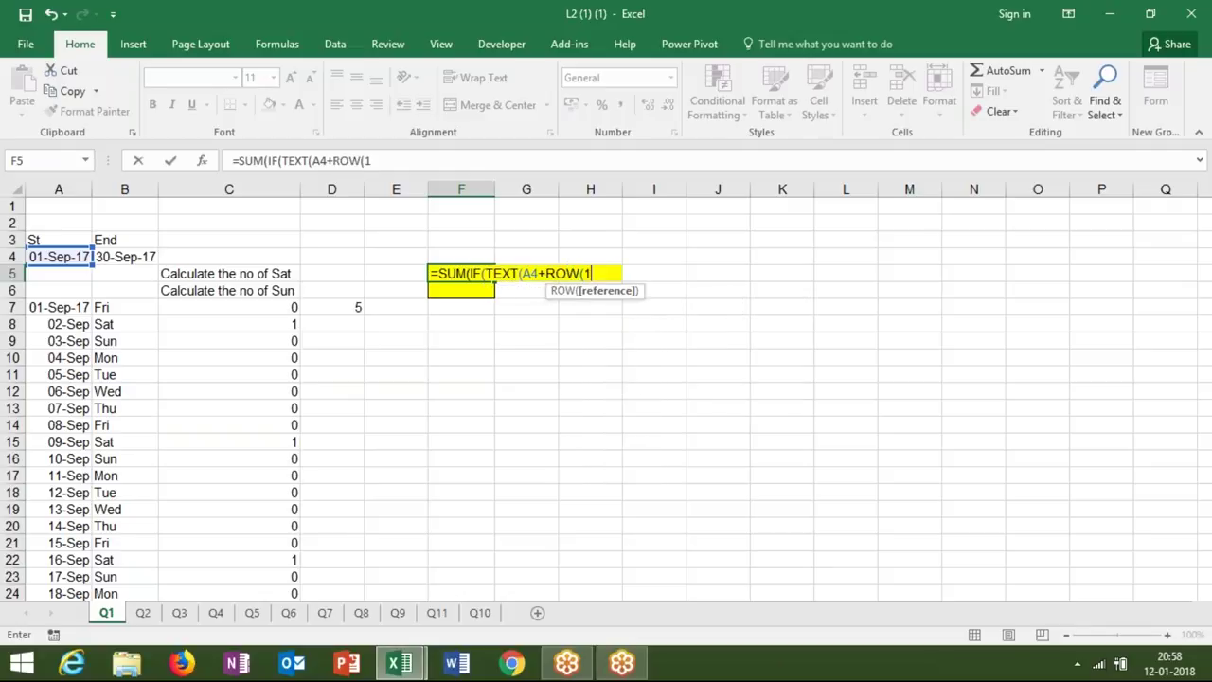
type(":30")
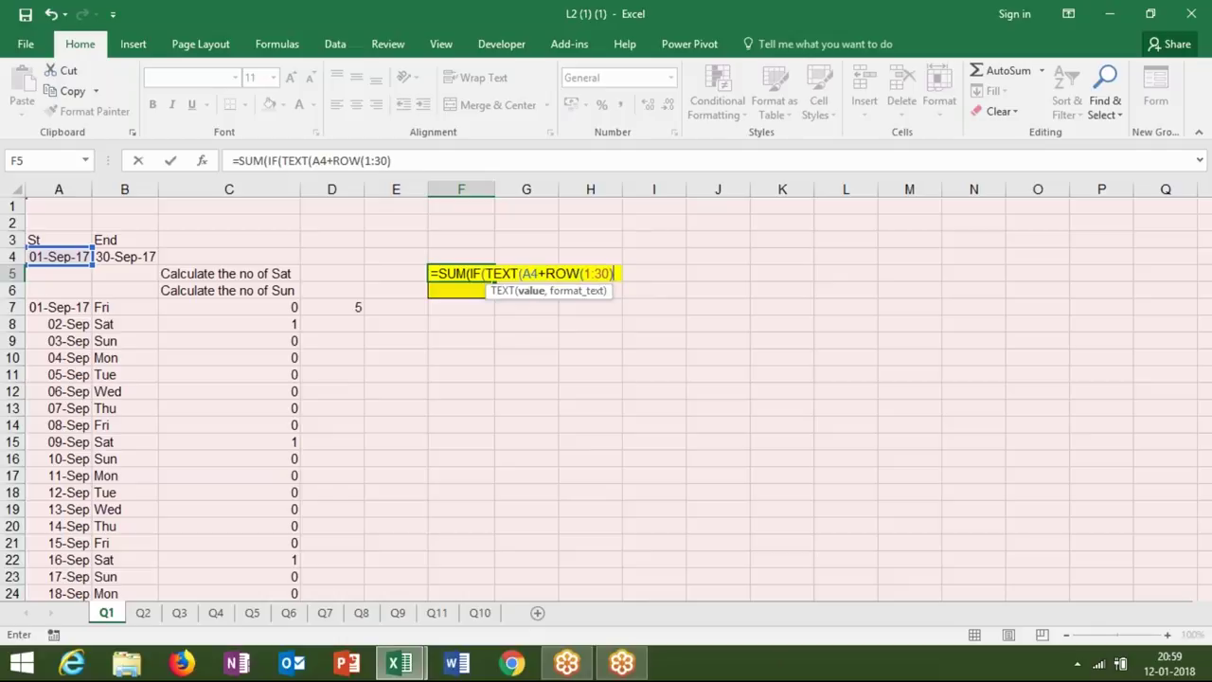
type(",")
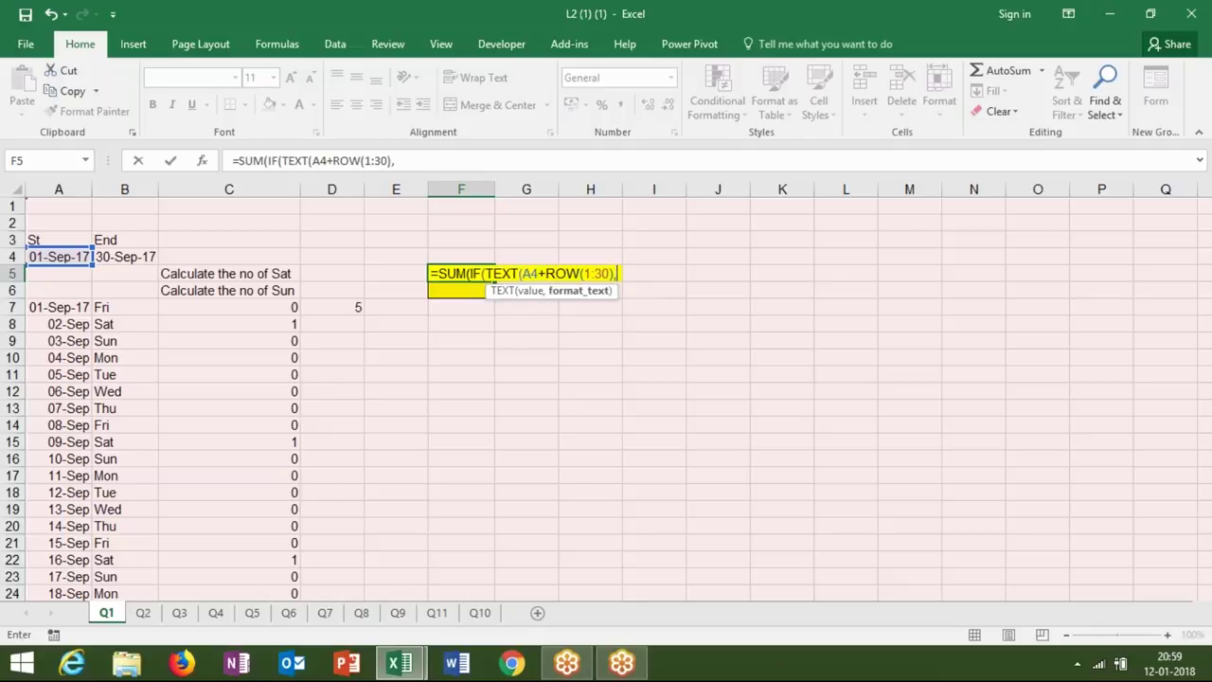
type("\"DDD\"")
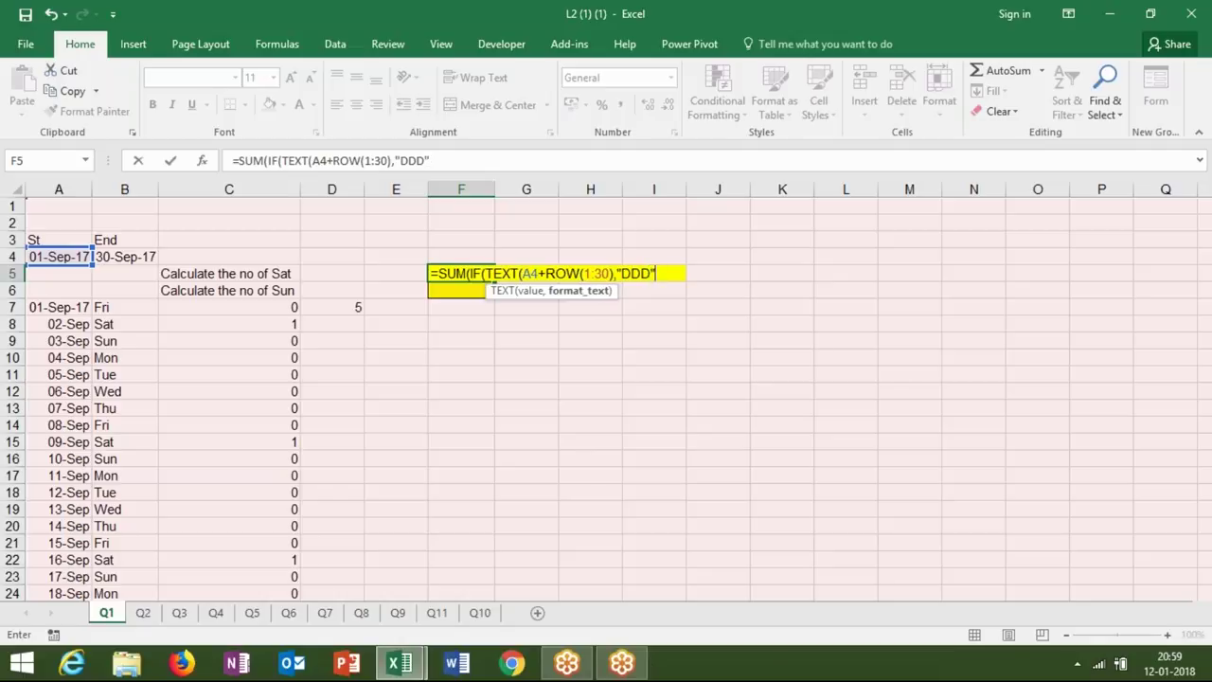
type(")=\"Sat\",1,0)")
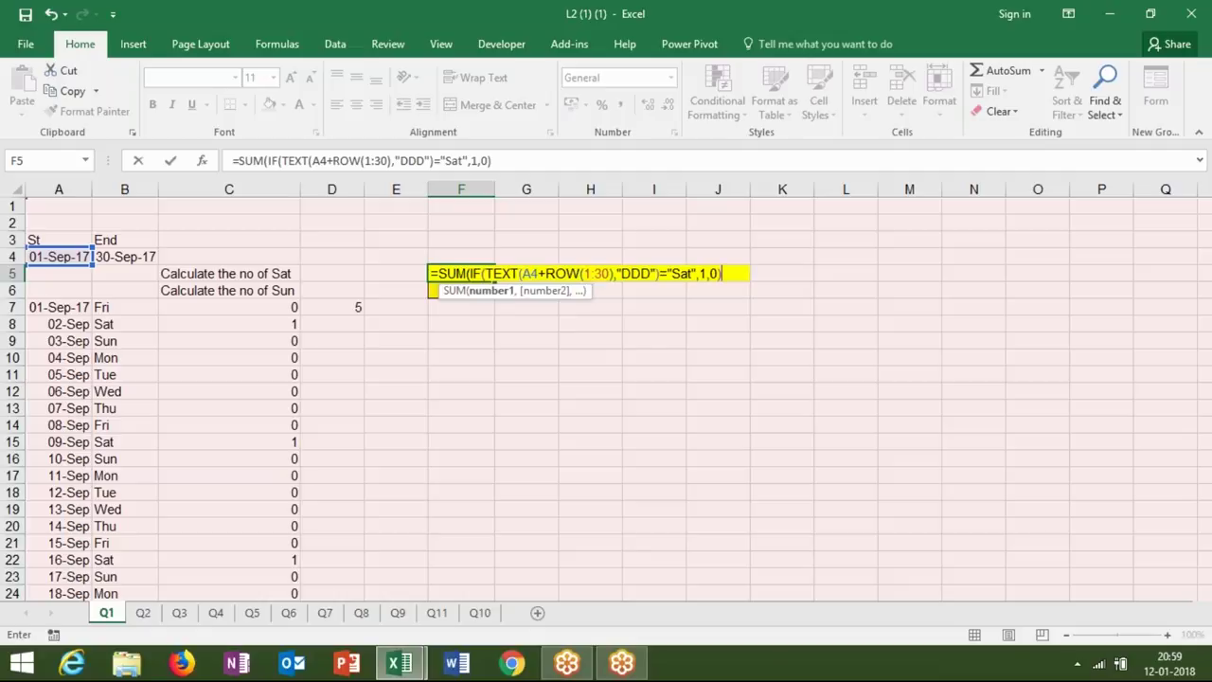
key("ctrl+shift+Return")
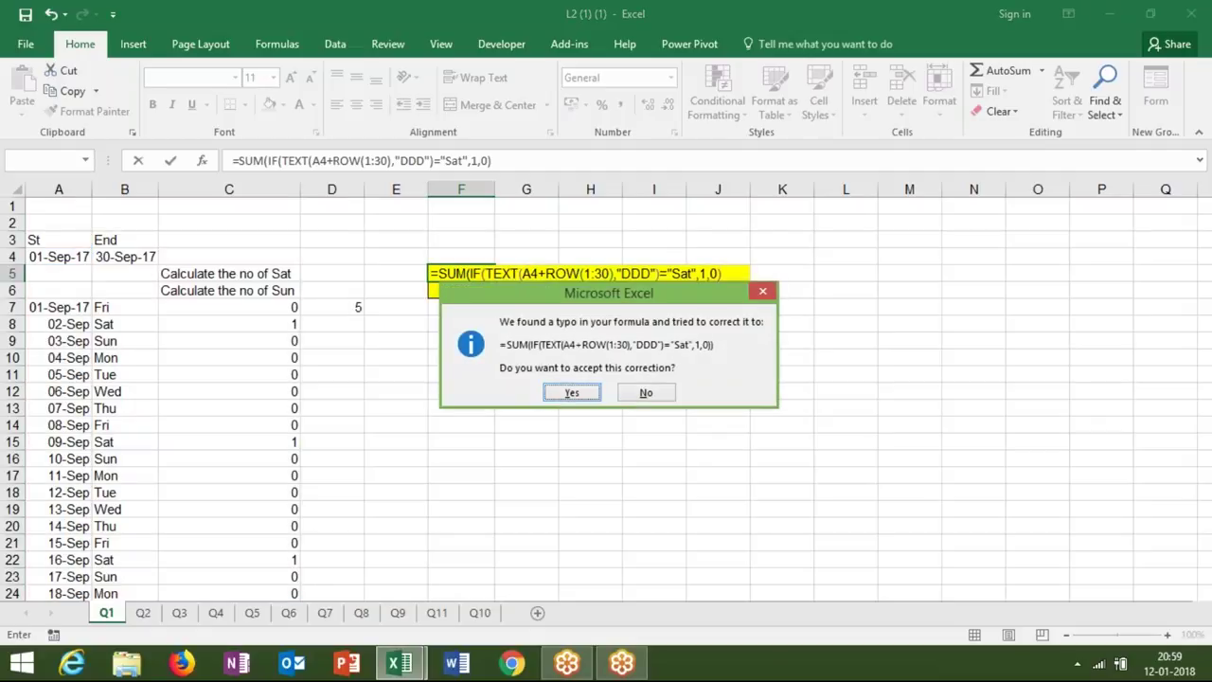
Accept Excel's bracket correction so F5 shows 5 Saturdays.
key("Return")
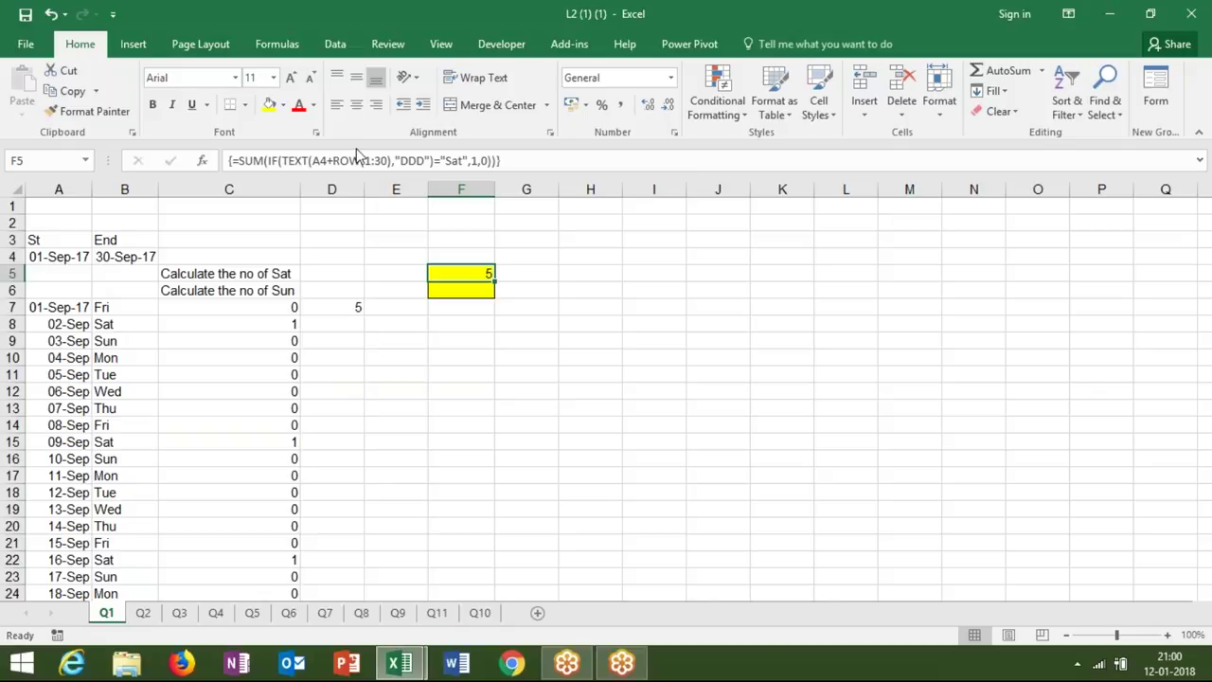
Step through F5's formula with Evaluate Formula, expanding A4+ROW(1:30) into serials 42980–43009.
left_click(289, 47)
left_click(789, 117)
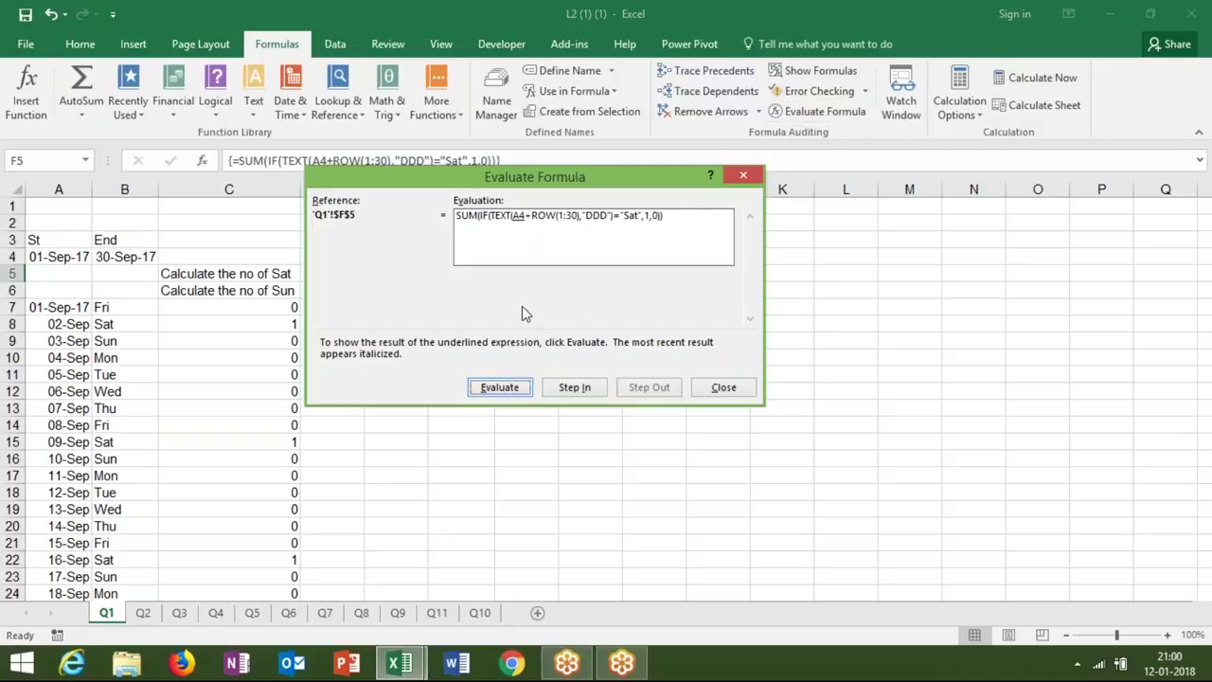
left_click(499, 388)
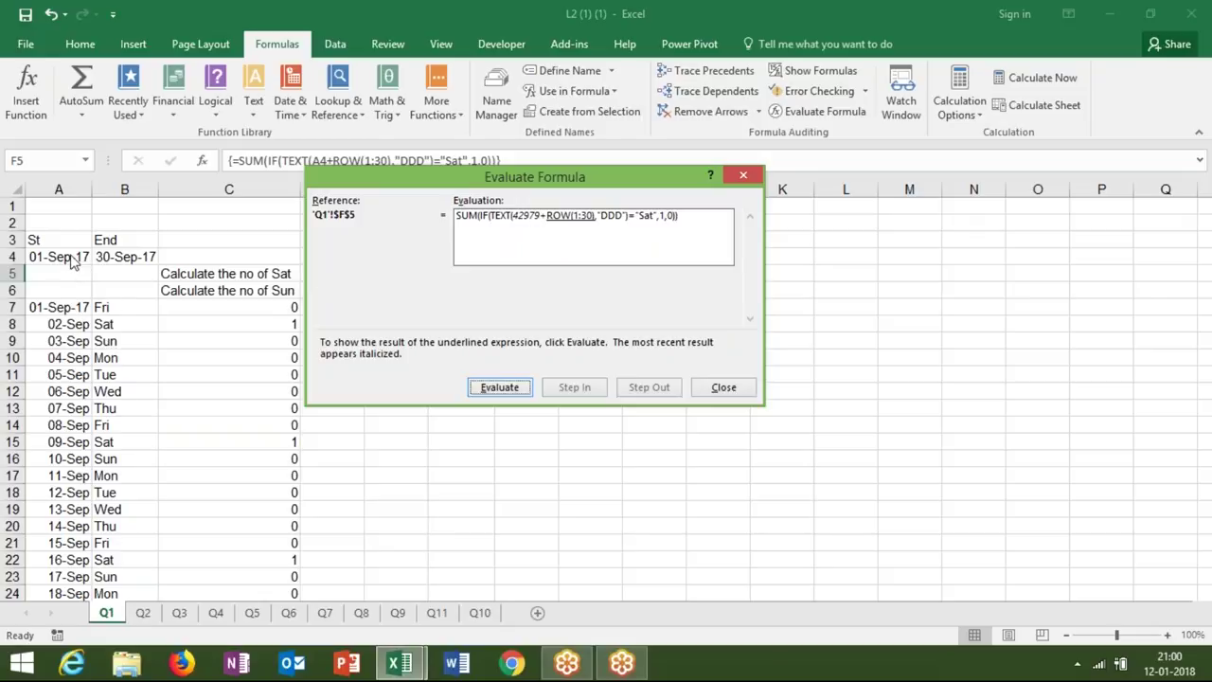
left_click(519, 390)
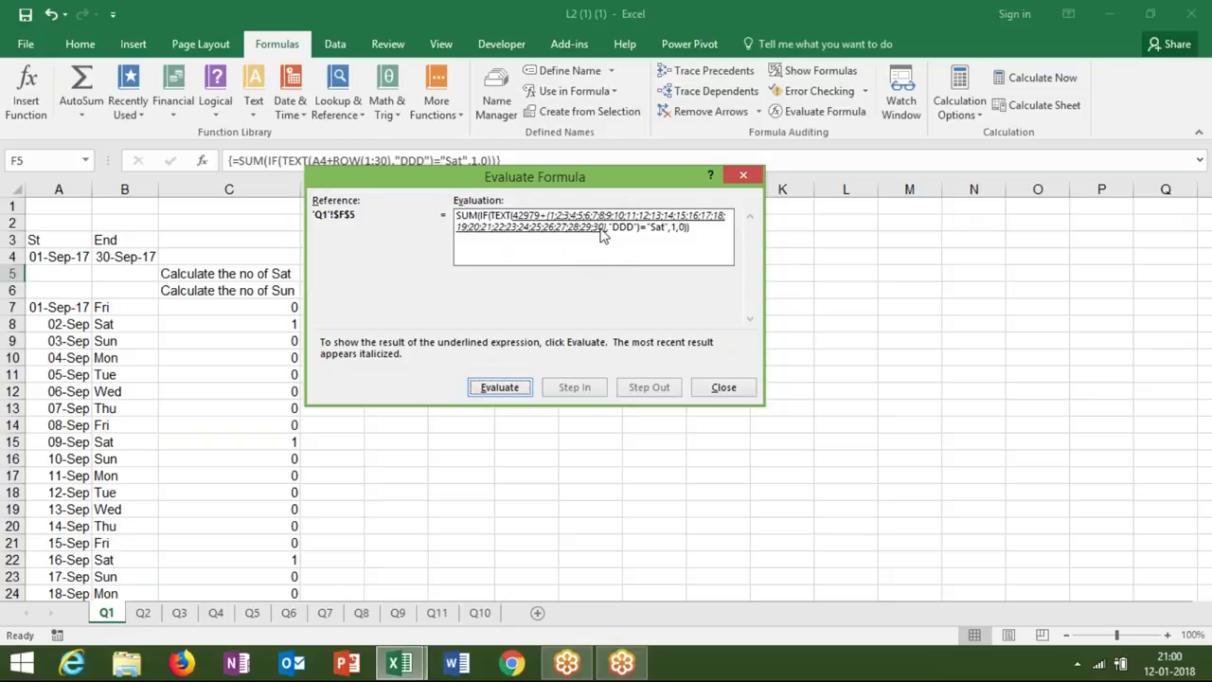
left_click(519, 389)
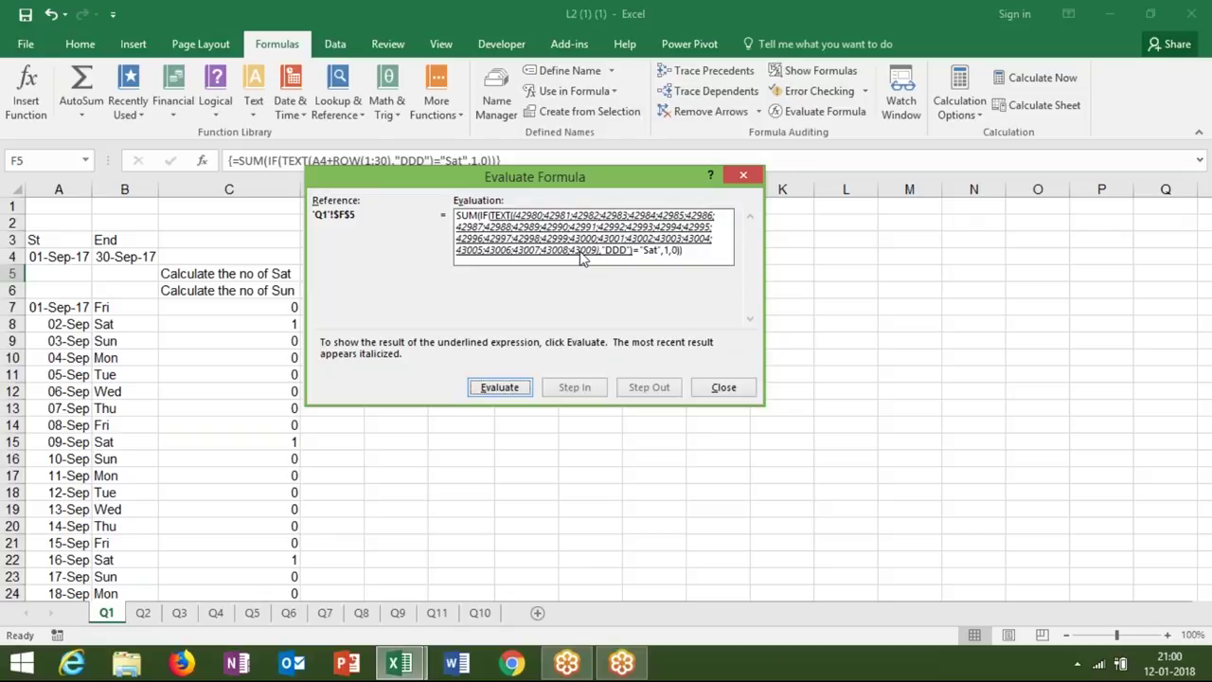
key("Escape")
left_click(606, 256)
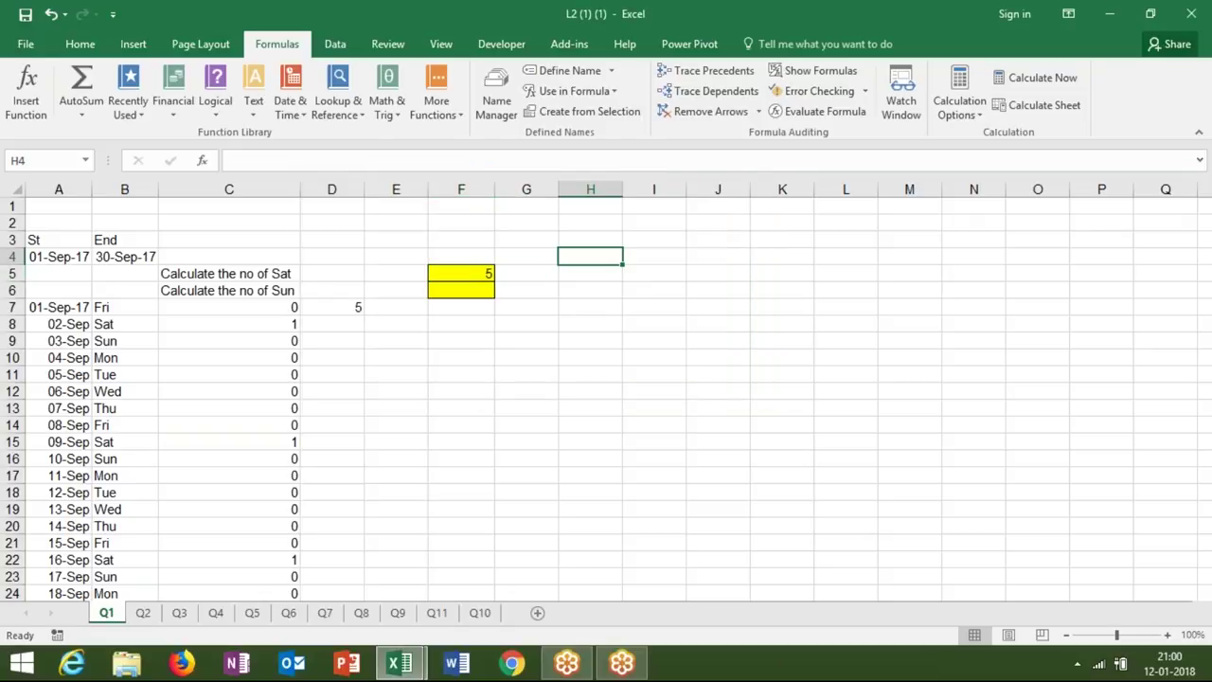
Put 2 in H4 and enter the array formula {=SUM(H4+10)} in I4, giving 12.
type("2")
key("Tab")
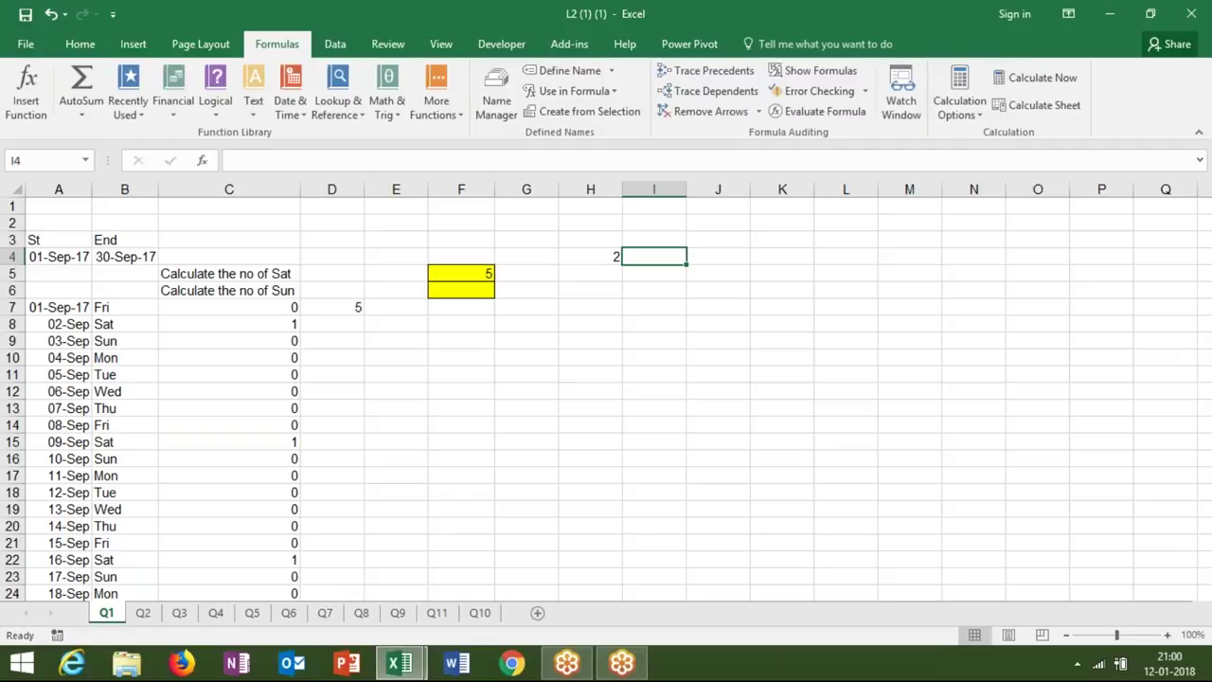
type("=sum")
key("Tab")
left_click(590, 257)
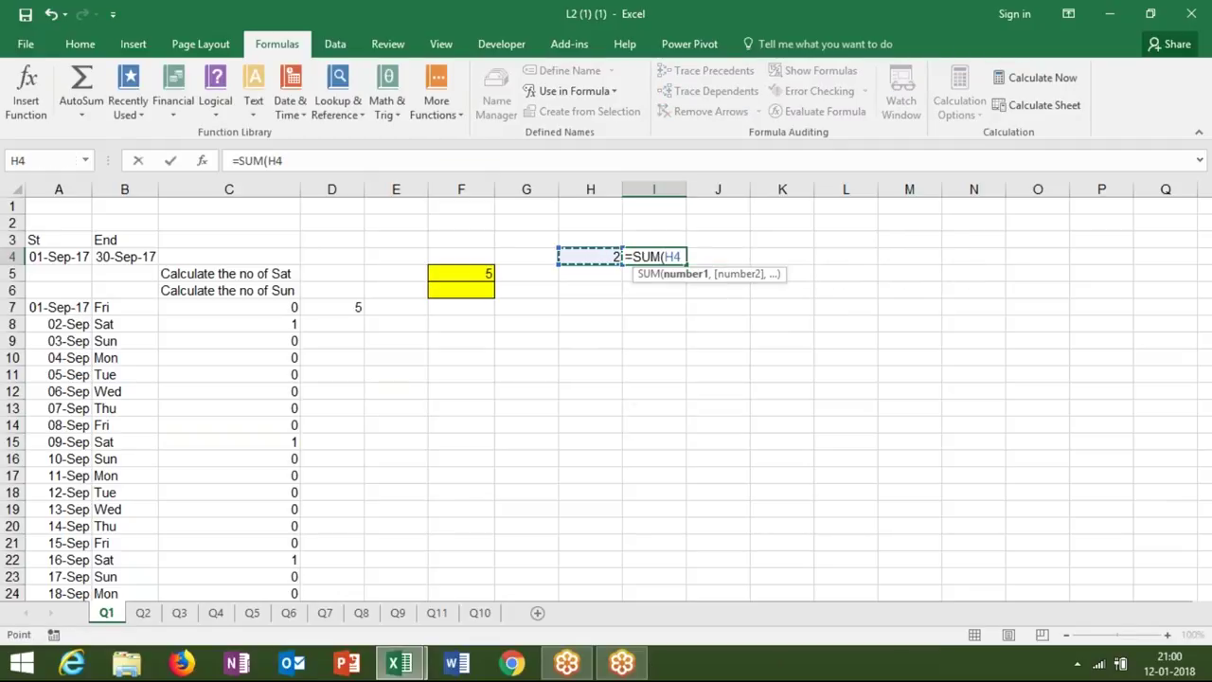
type("+")
type("10")
type(")")
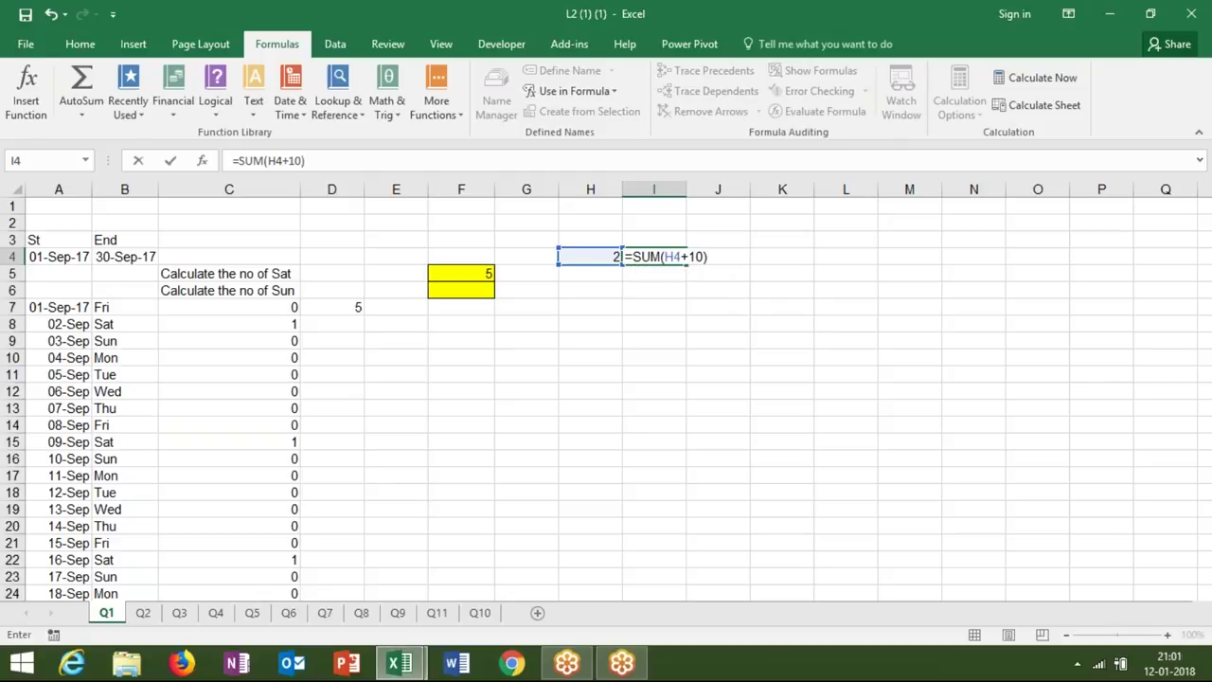
key("ctrl+shift+Return")
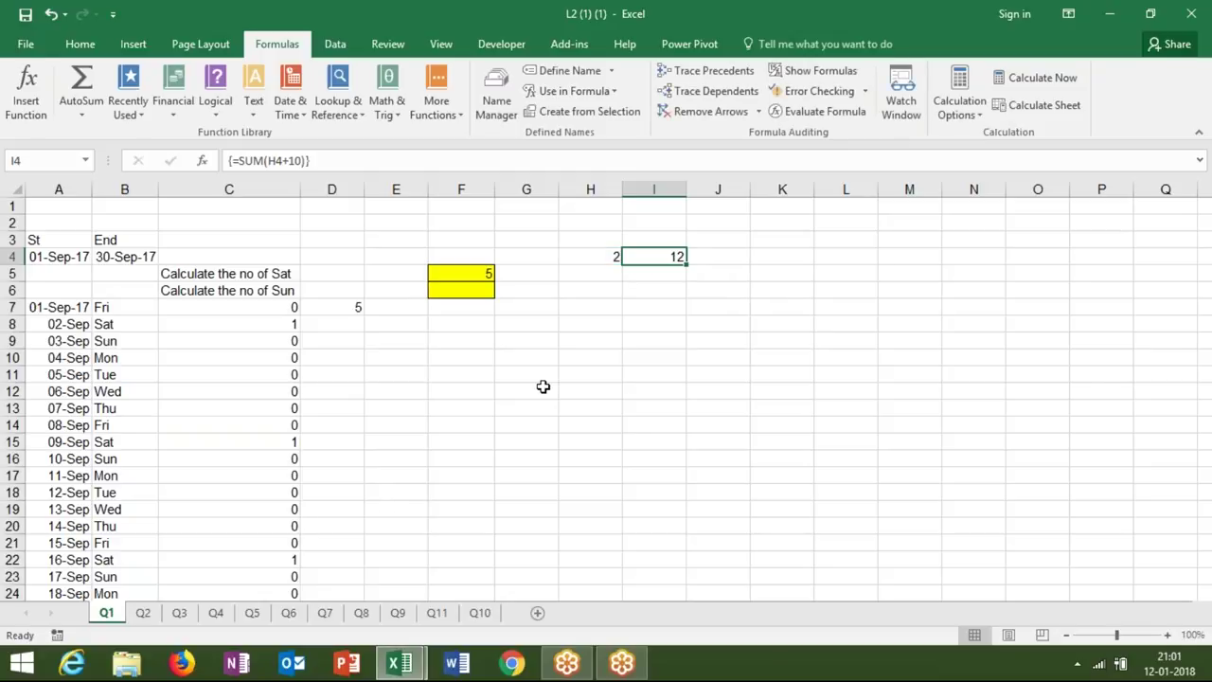
Step through I4's formula with Evaluate Formula, seeing H4 become 2 and the sum 12.
left_click(820, 110)
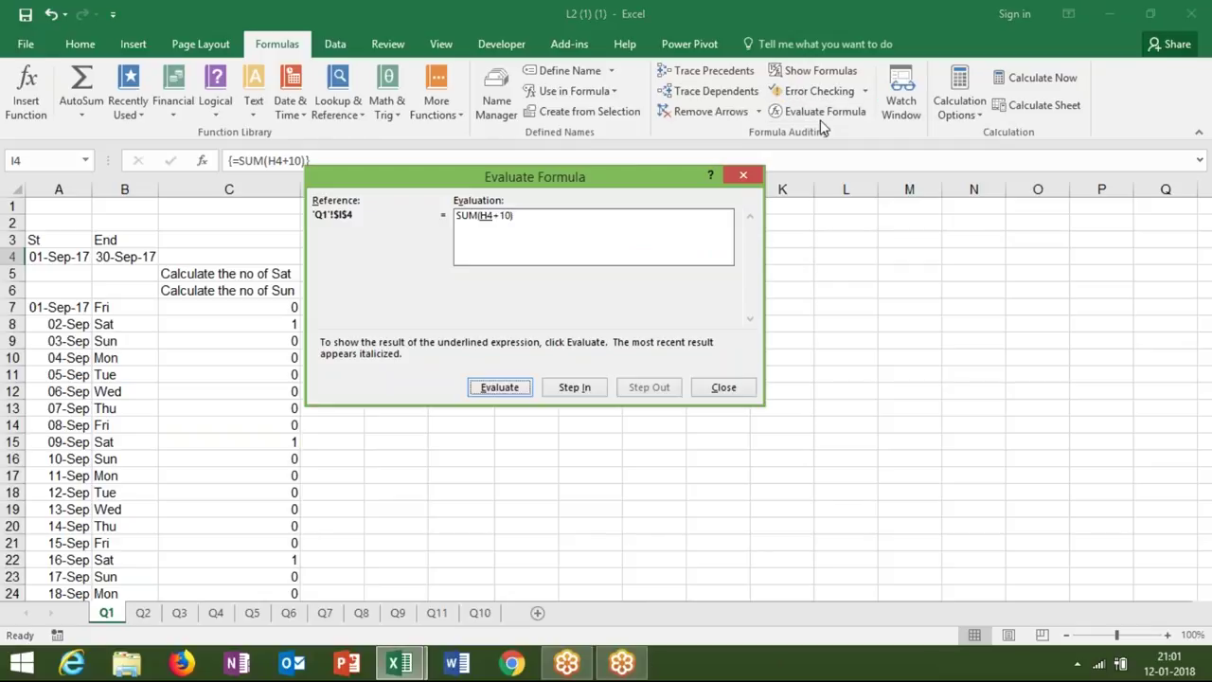
left_click(520, 389)
left_click(520, 389)
key("Escape")
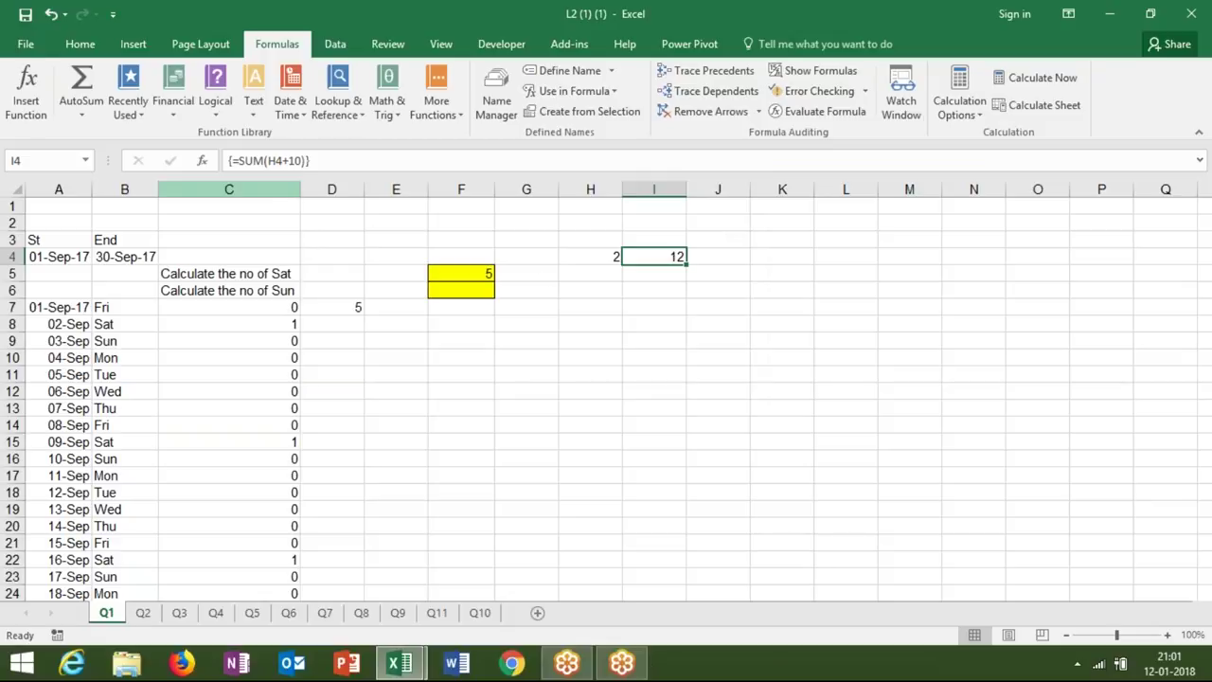
Replace 10 with ROW(1:10) so I4 holds {=SUM(H4+ROW(1:10))} as an array formula.
double_click(649, 251)
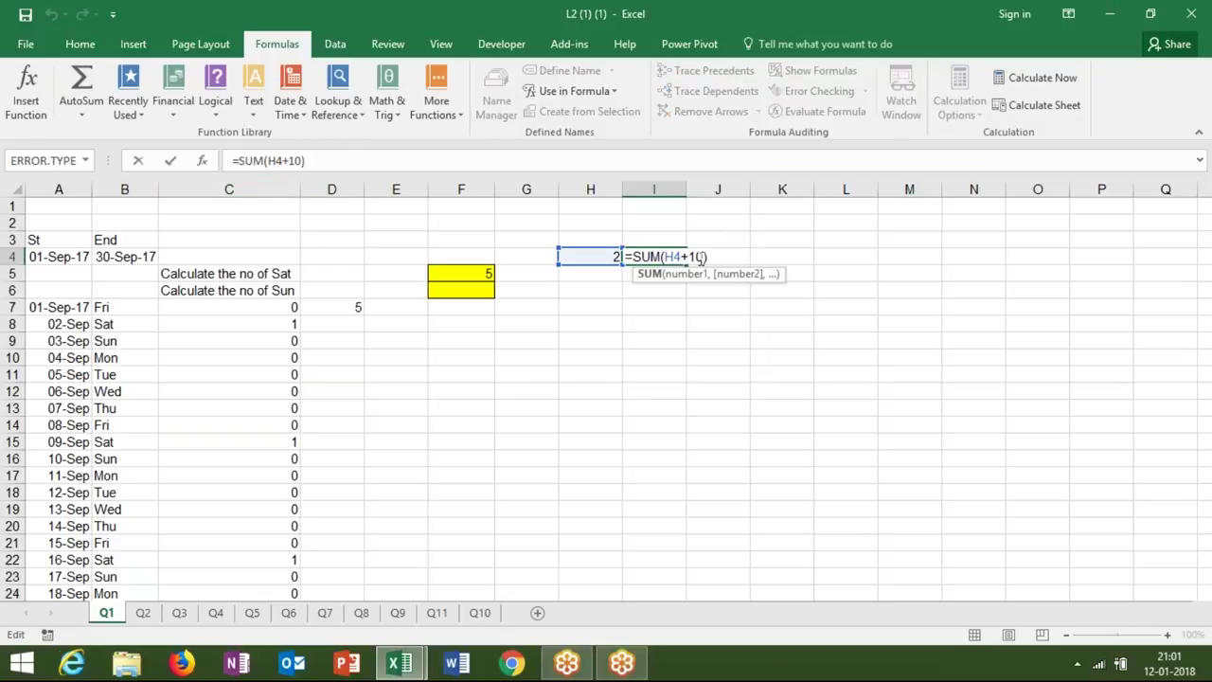
key("BackSpace")
key("BackSpace")
type("row")
key("Tab")
type("1:")
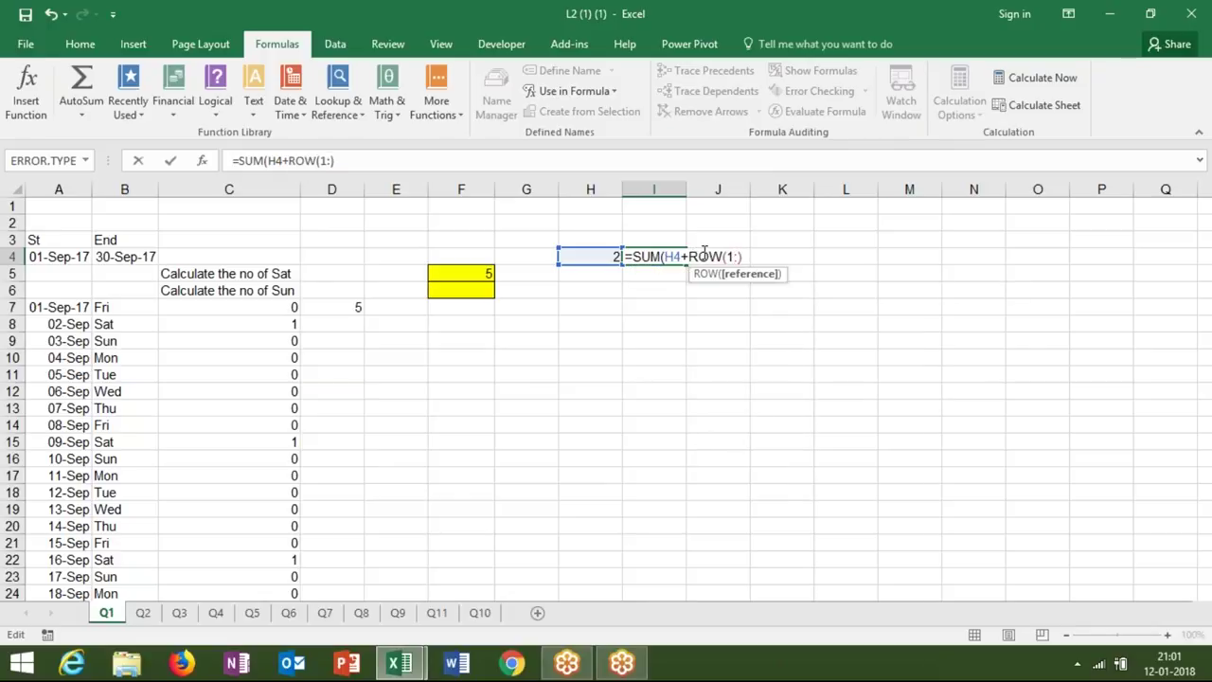
type("10)")
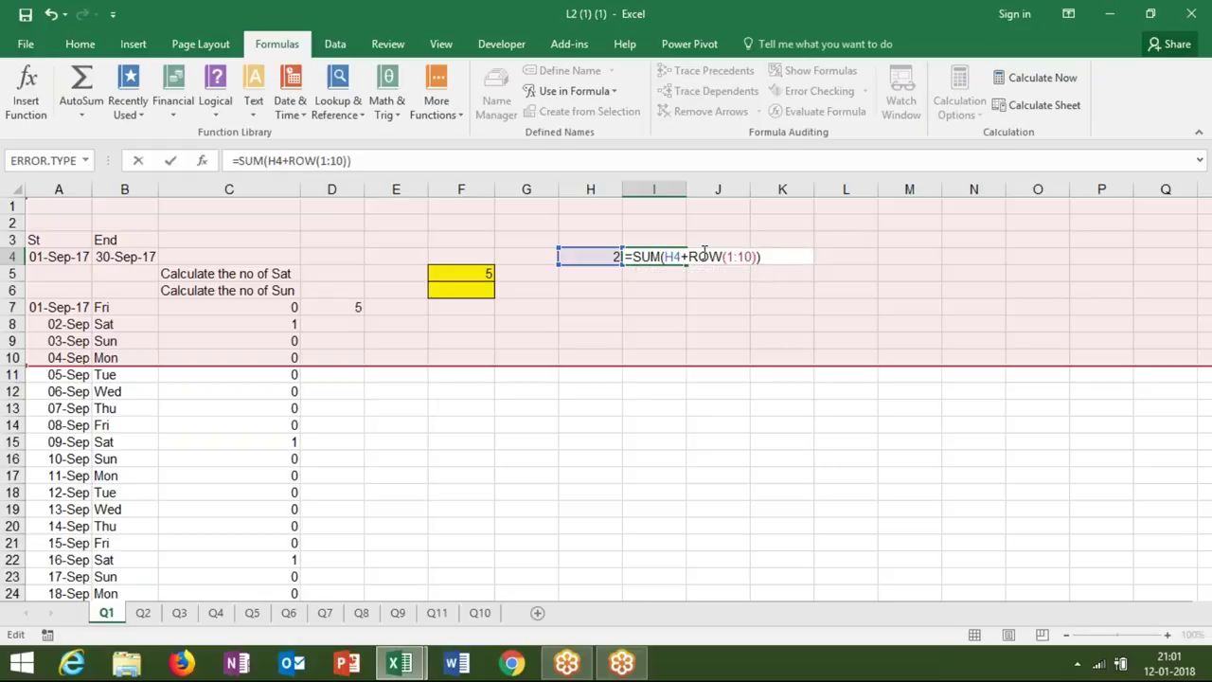
key("ctrl+shift+Return")
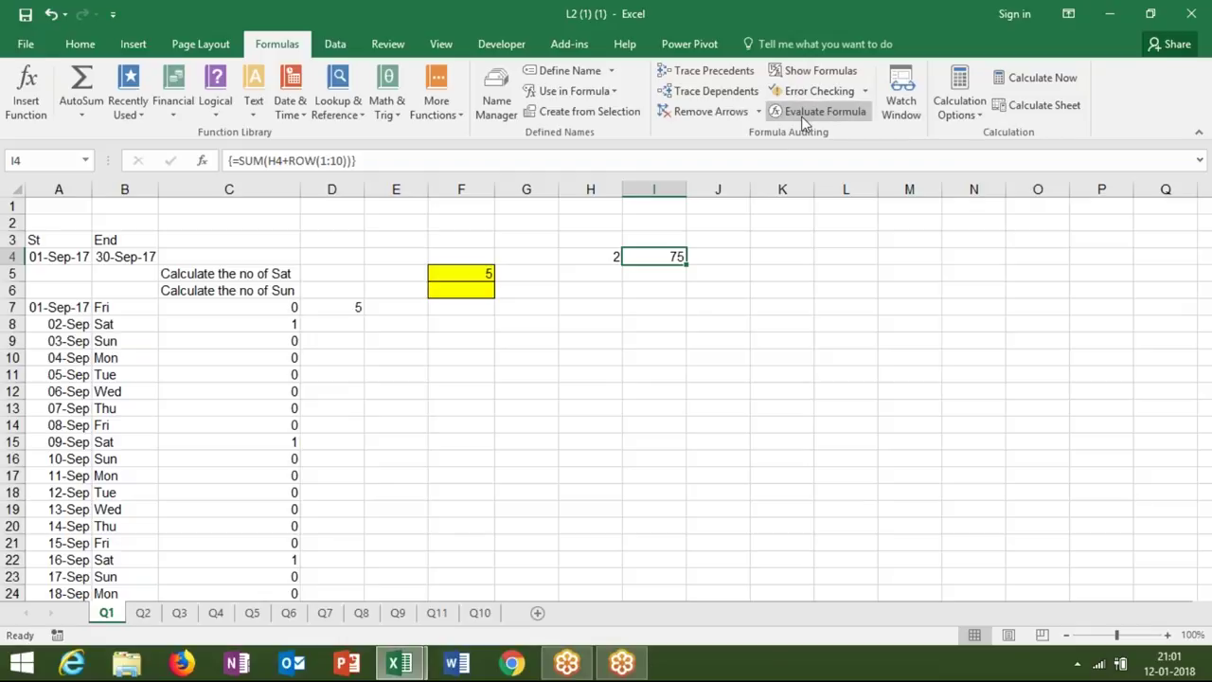
Evaluate I4's ROW(1:10) formula, watching 2 get added to each number in the array.
left_click(778, 113)
left_click(511, 392)
left_click(511, 392)
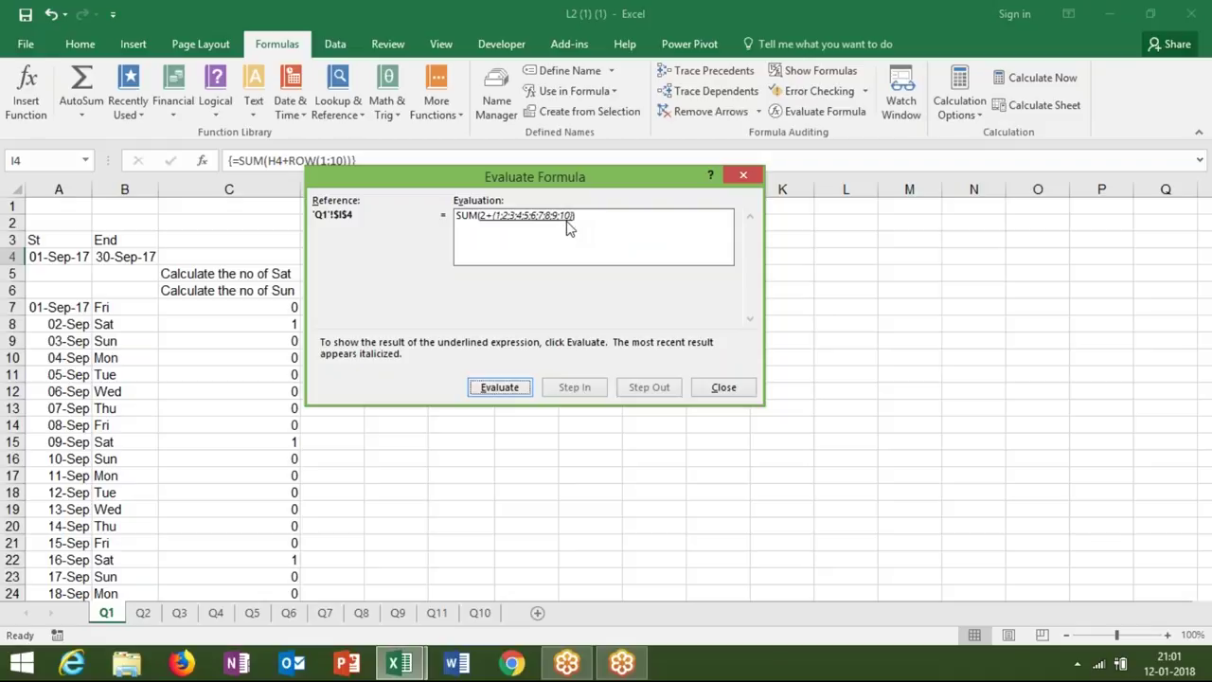
left_click(499, 390)
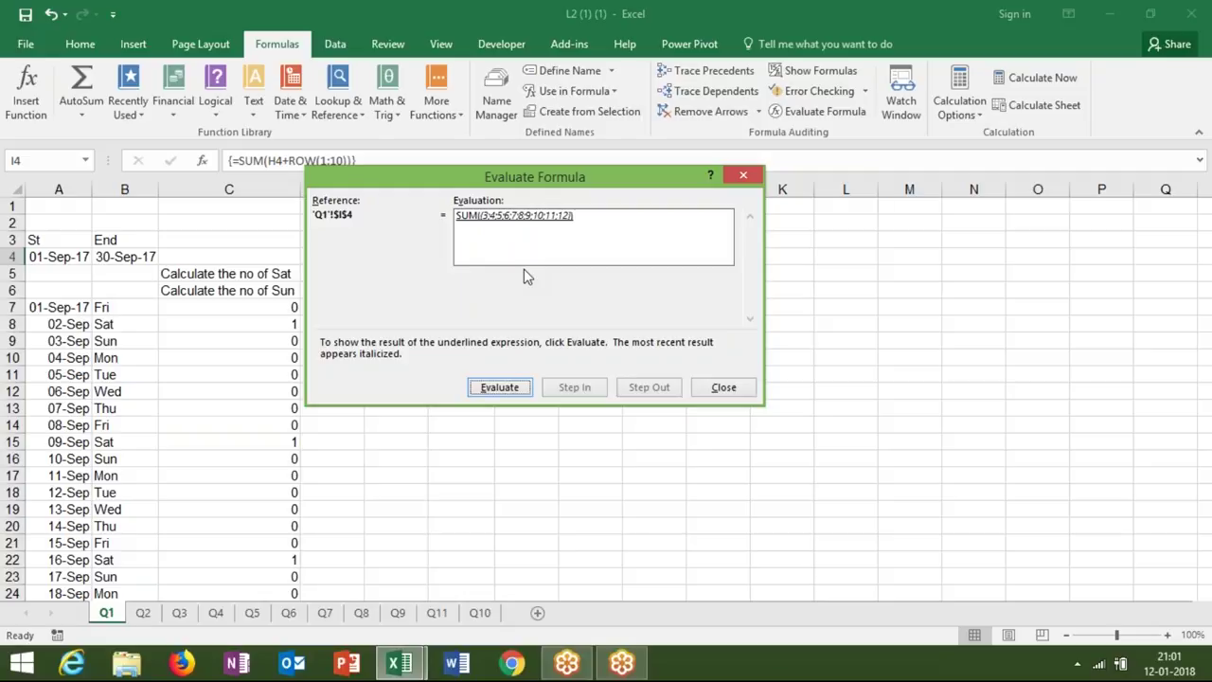
key("Escape")
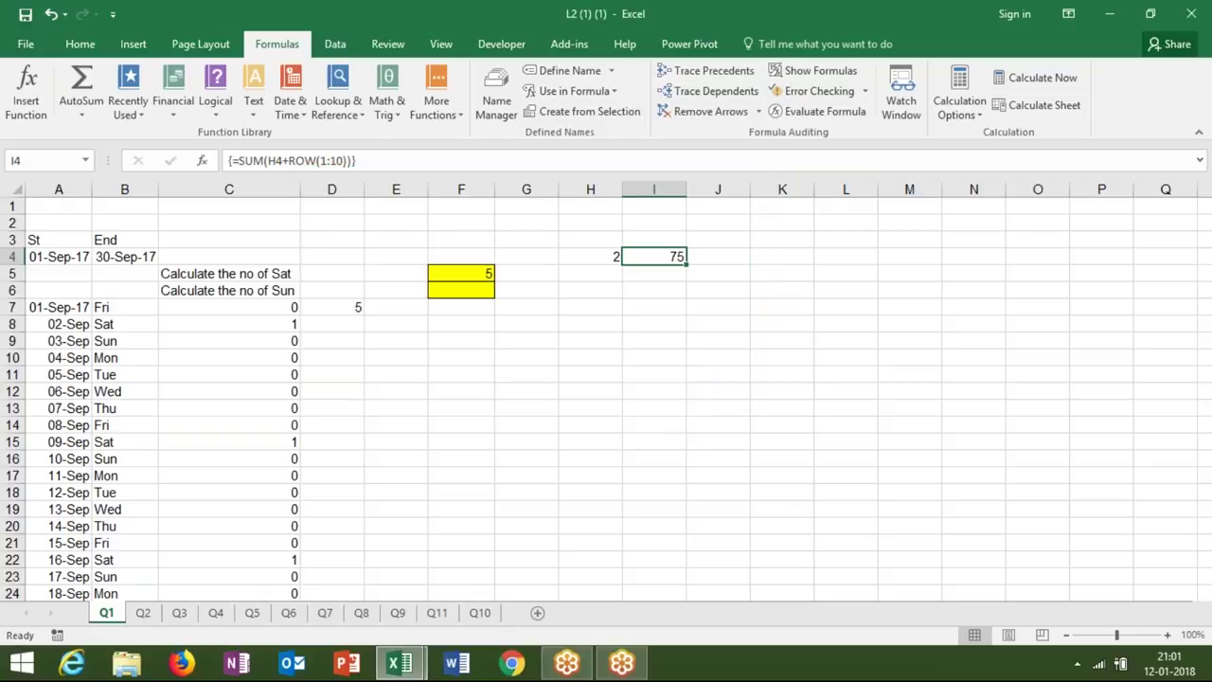
Append -1 after ROW(1:10) in I4 and re-enter it as an array formula.
key("F2")
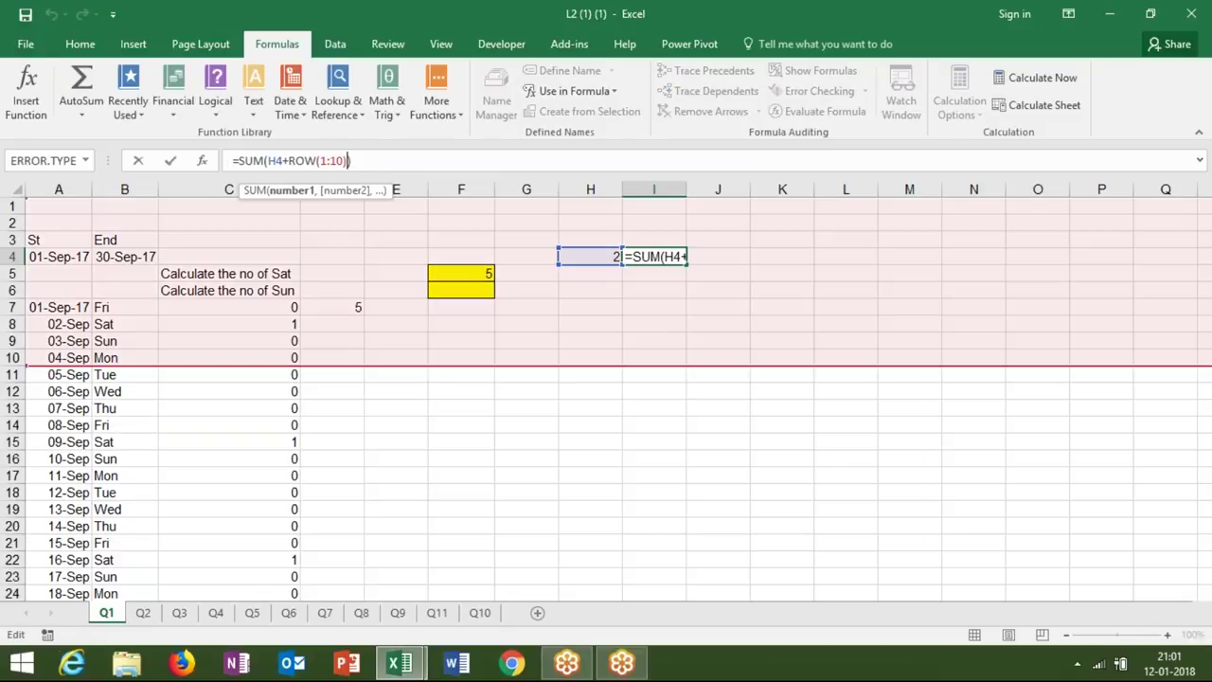
type("-1")
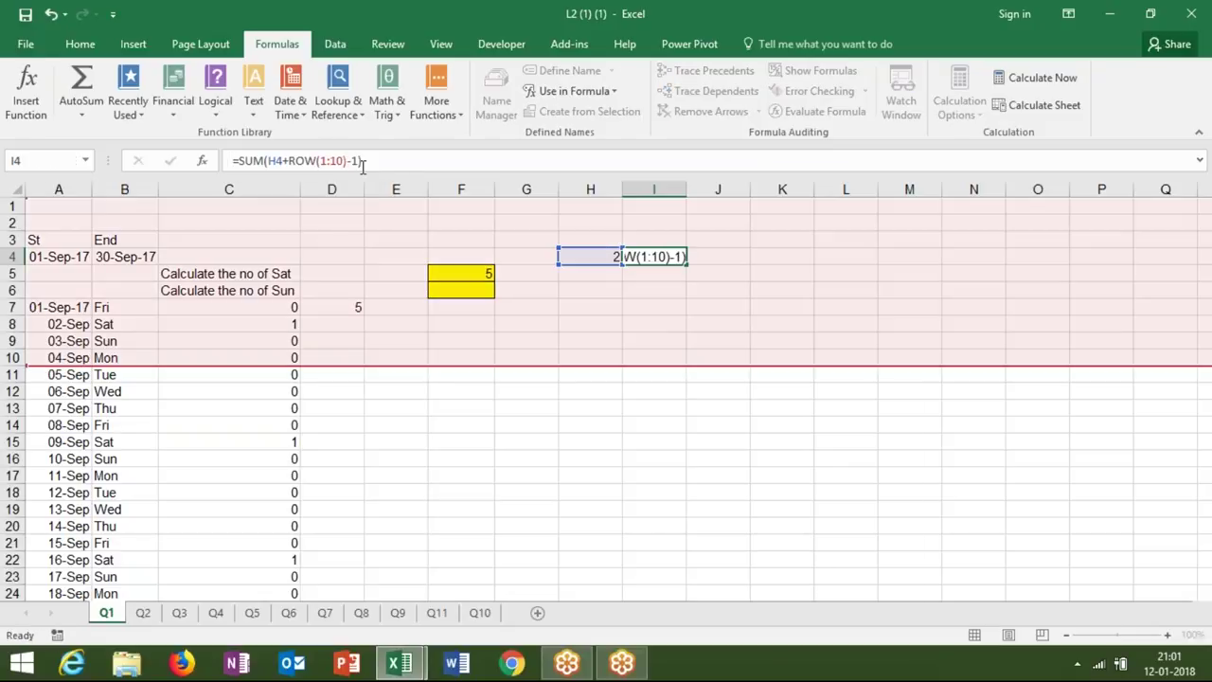
key("ctrl+shift+Return")
Evaluate the revised I4 formula, confirming the -1 shifts the values to 2 through 11.
left_click(778, 116)
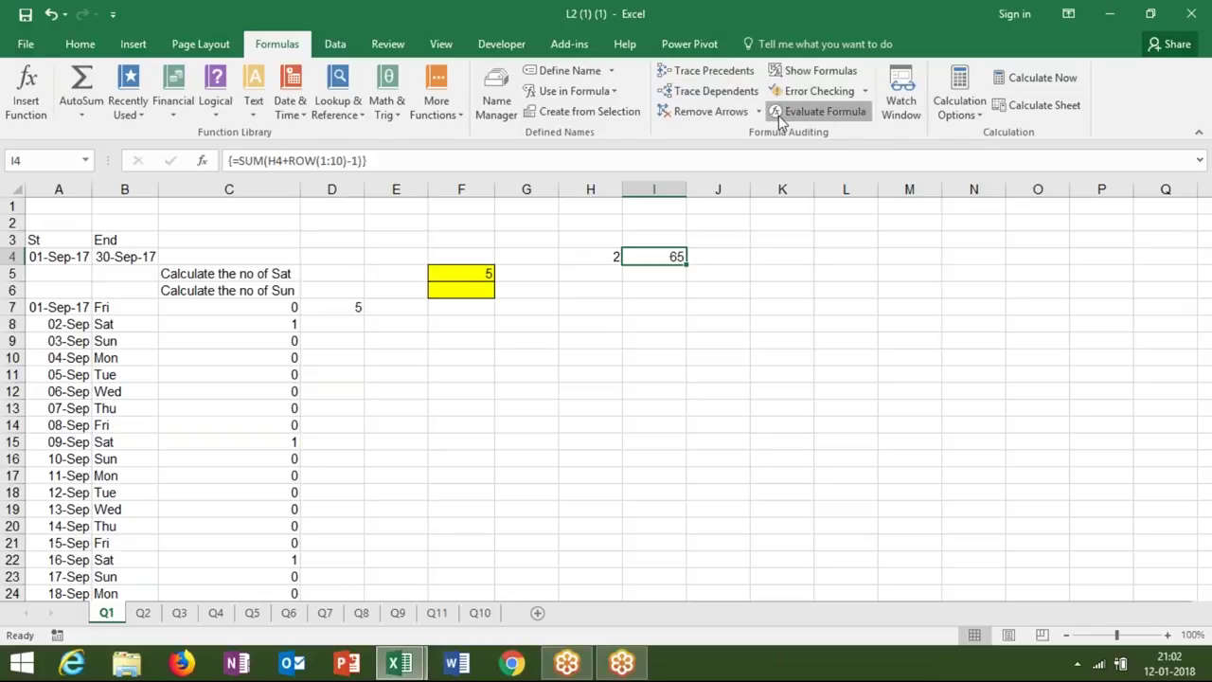
left_click(511, 391)
left_click(510, 391)
left_click(510, 391)
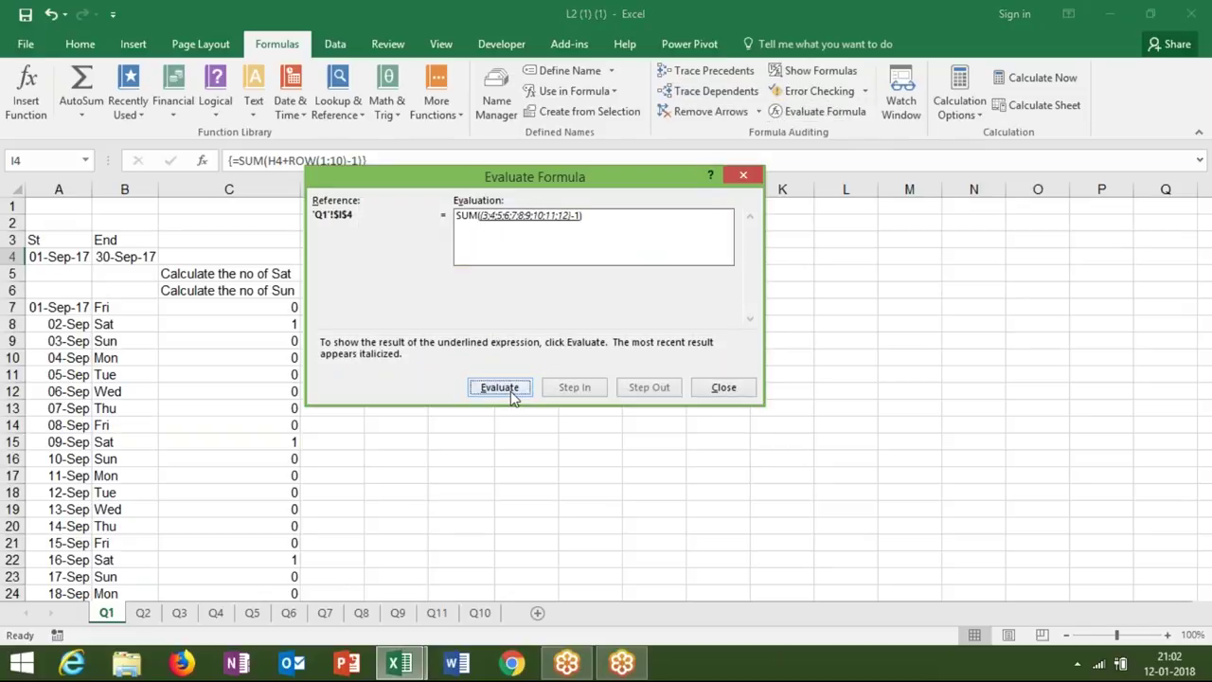
left_click(510, 391)
key("Escape")
left_click(465, 272)
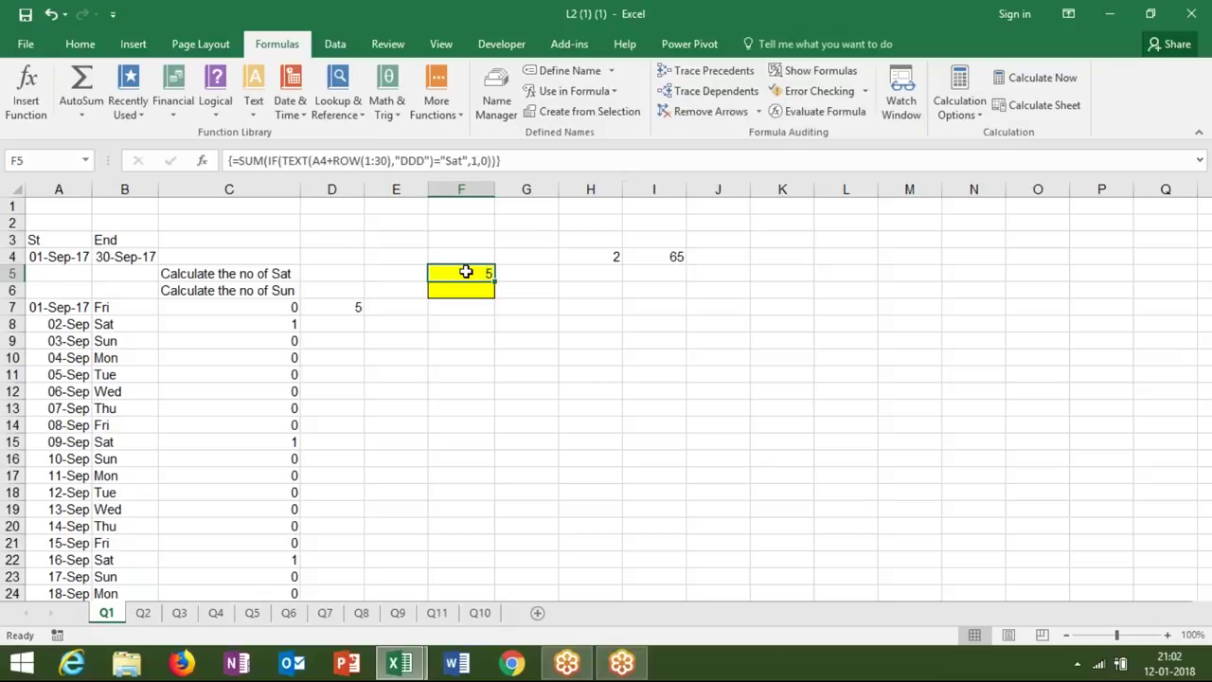
Add -1 after ROW(1:30) in F5's Saturday formula and re-enter it as an array formula.
left_click(389, 161)
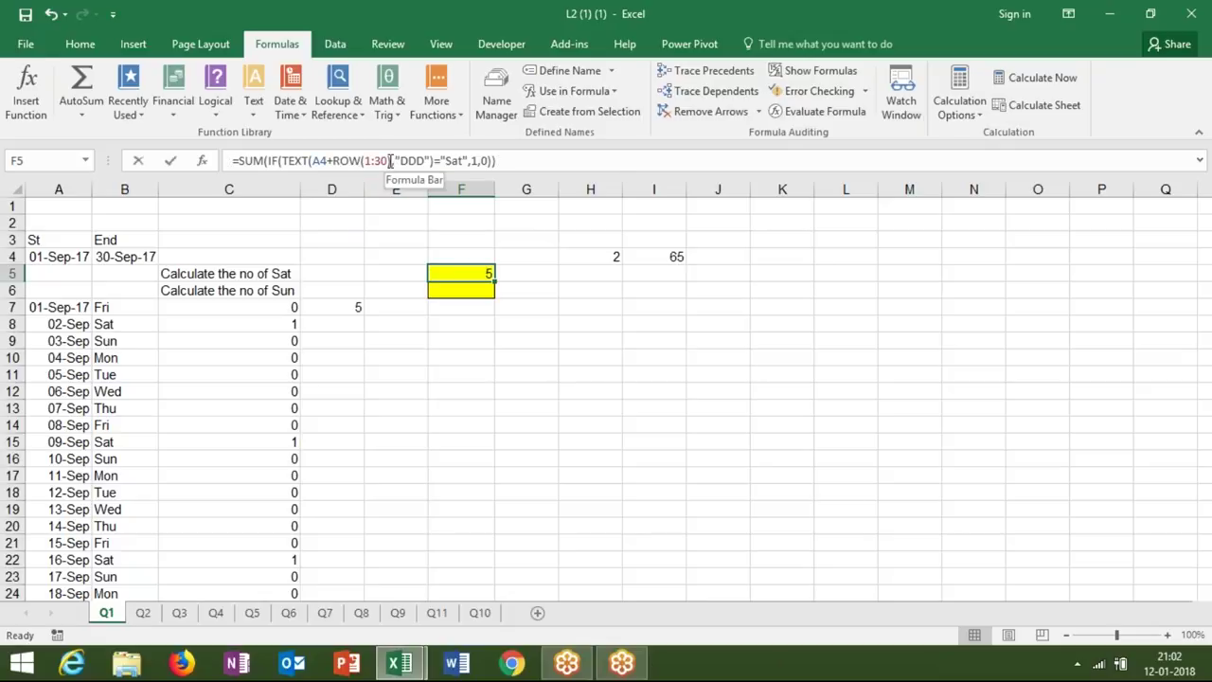
left_click(389, 161)
type("-1")
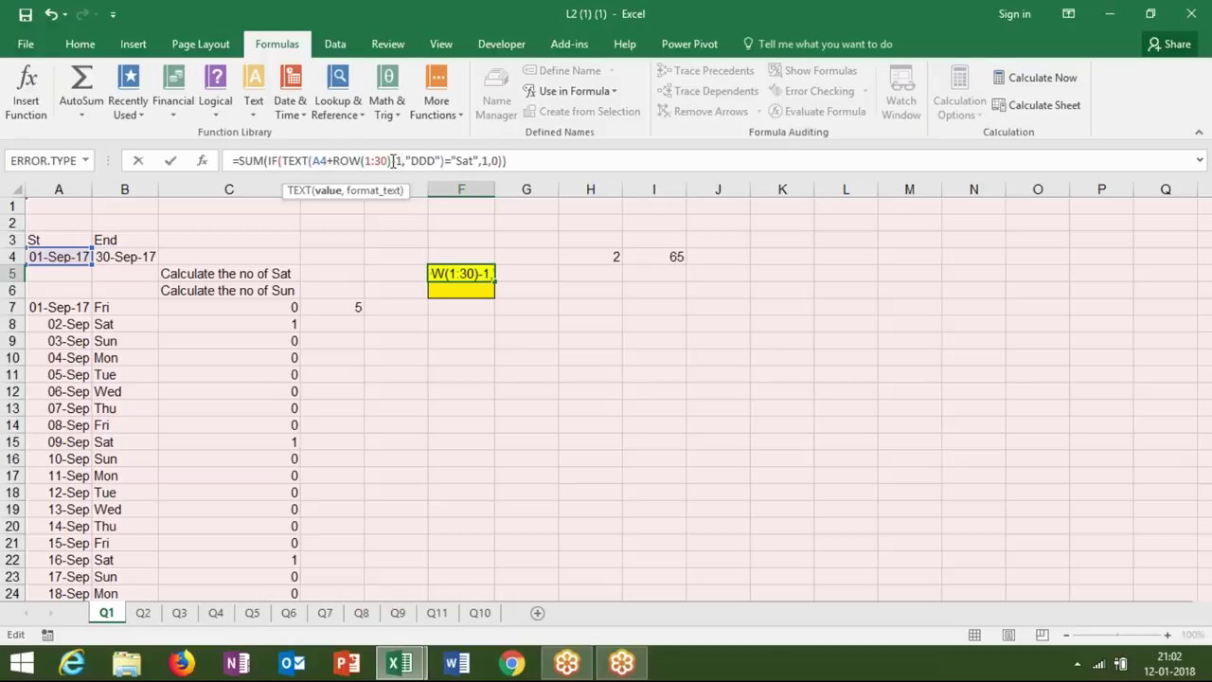
key("ctrl+shift+Return")
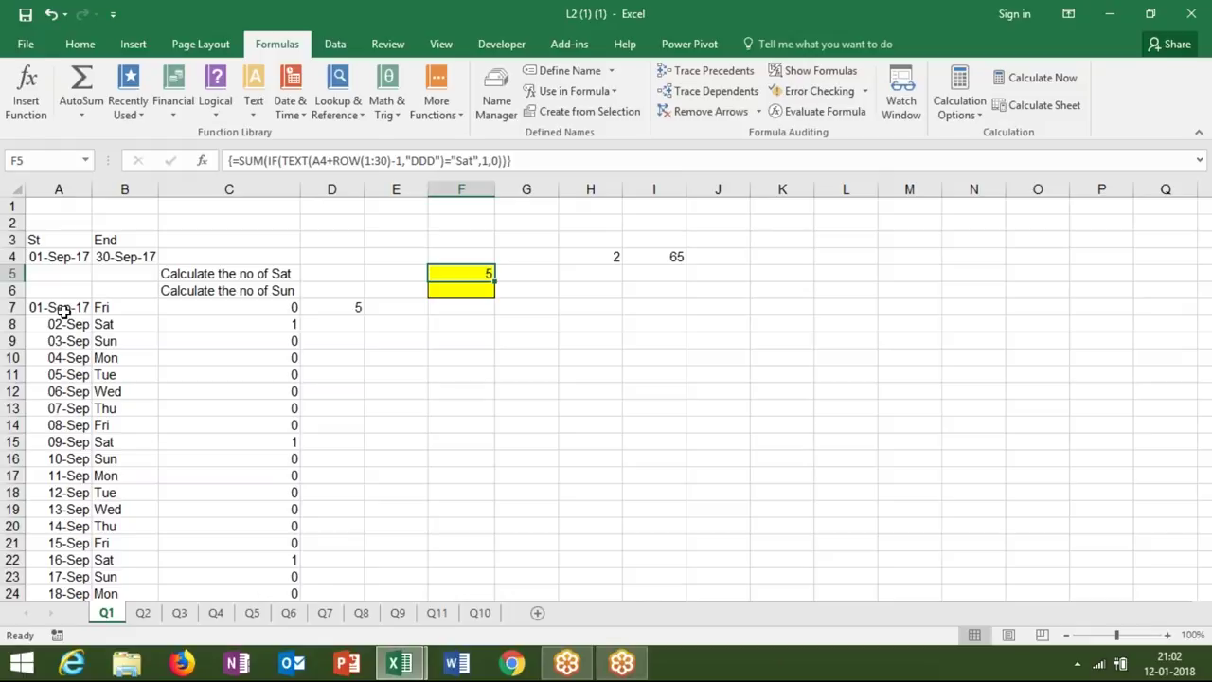
Evaluate F5's formula, seeing dates 42979–43008 converted into day names.
left_click(814, 112)
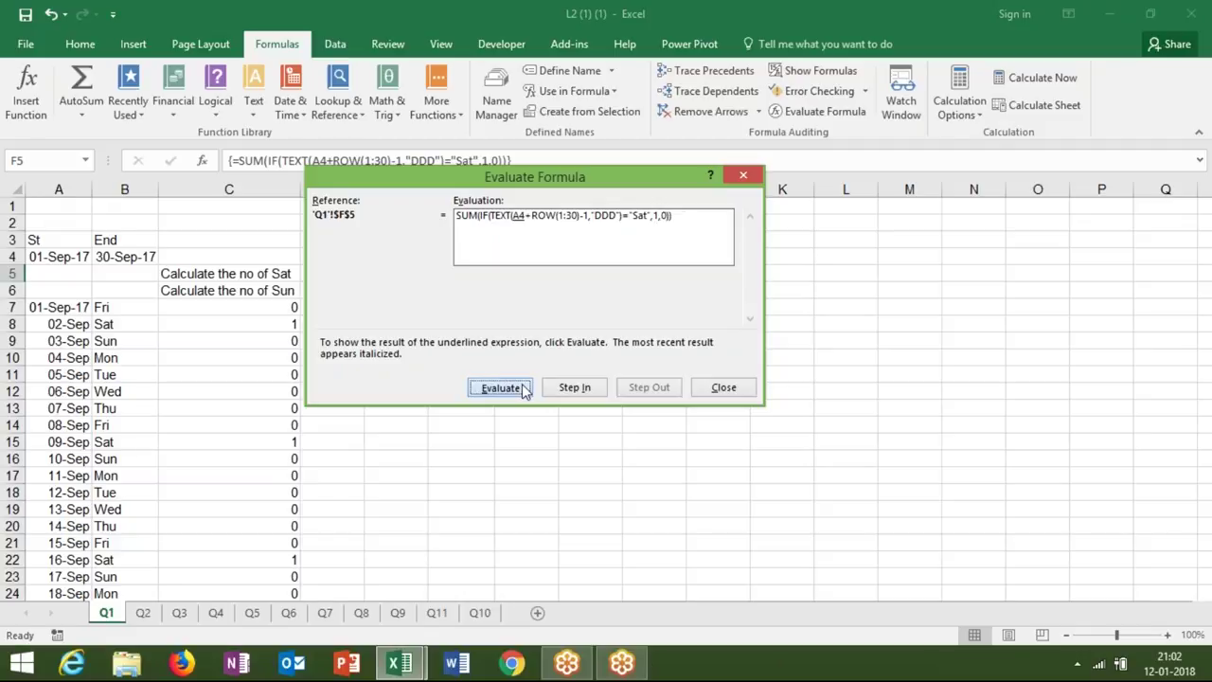
left_click(523, 391)
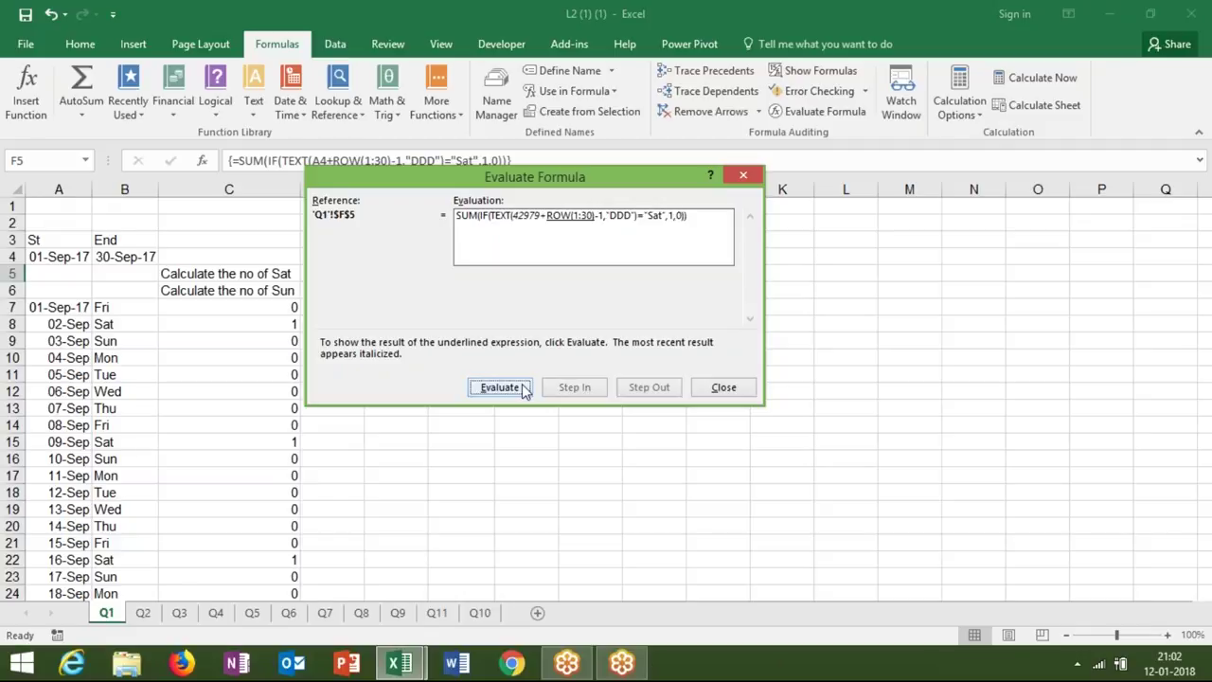
left_click(521, 388)
left_click(521, 388)
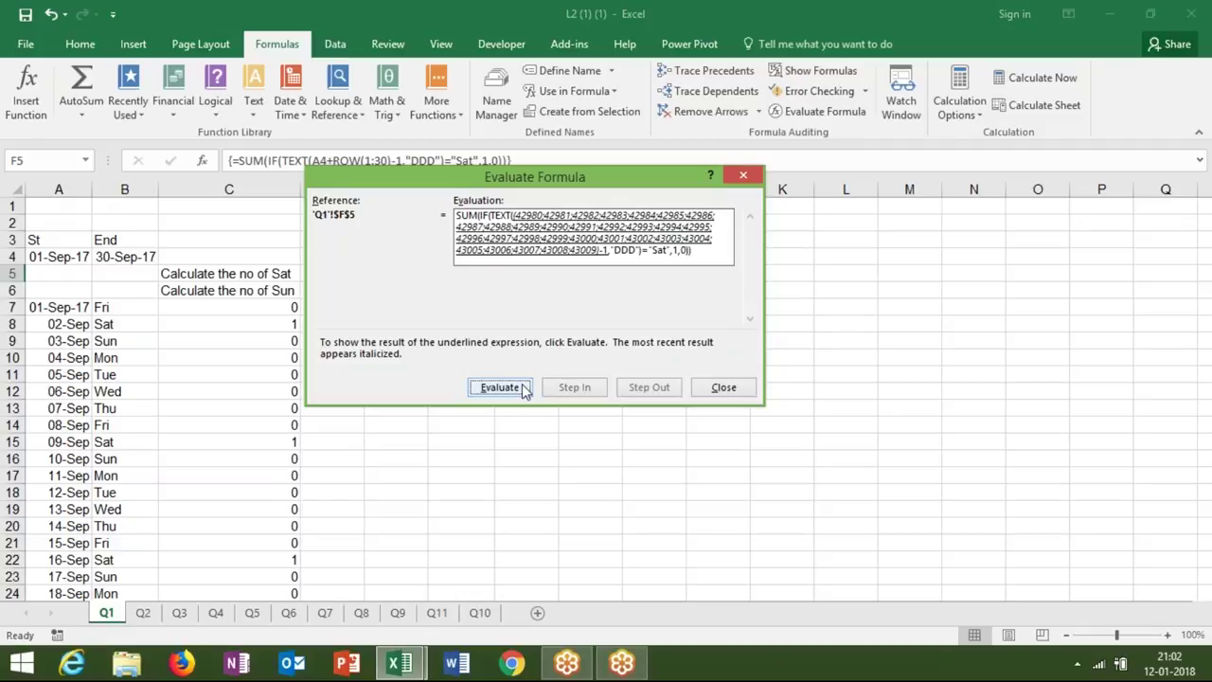
left_click(522, 388)
left_click(522, 388)
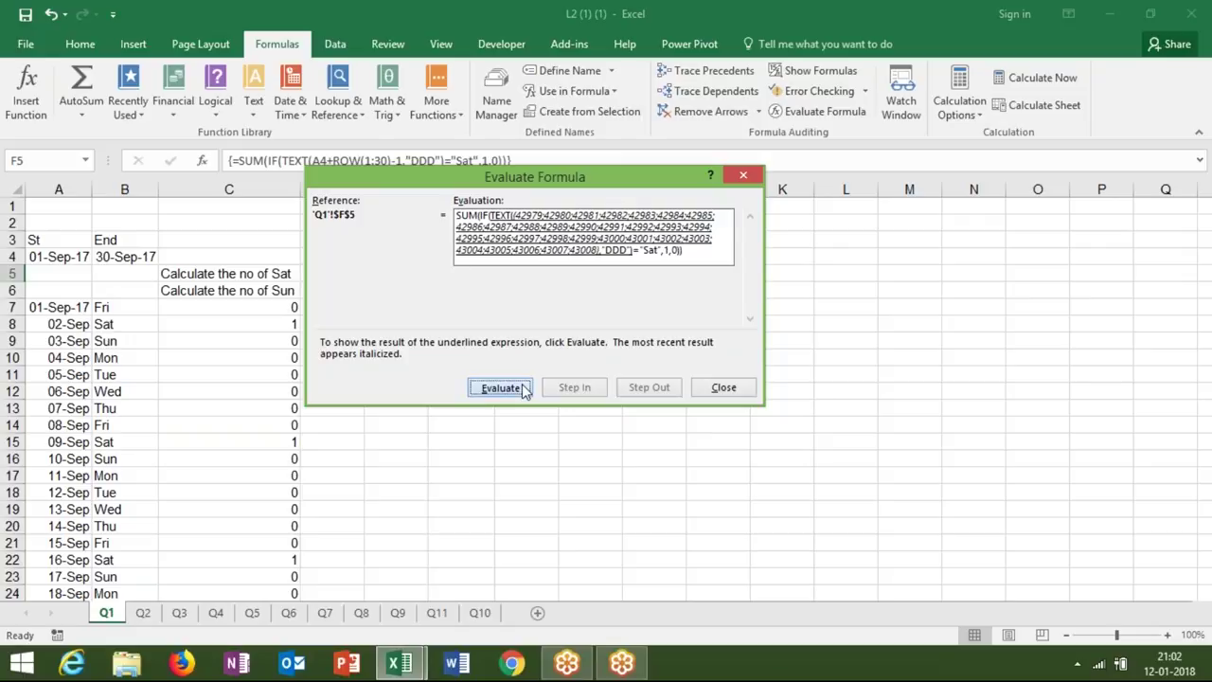
key("Escape")
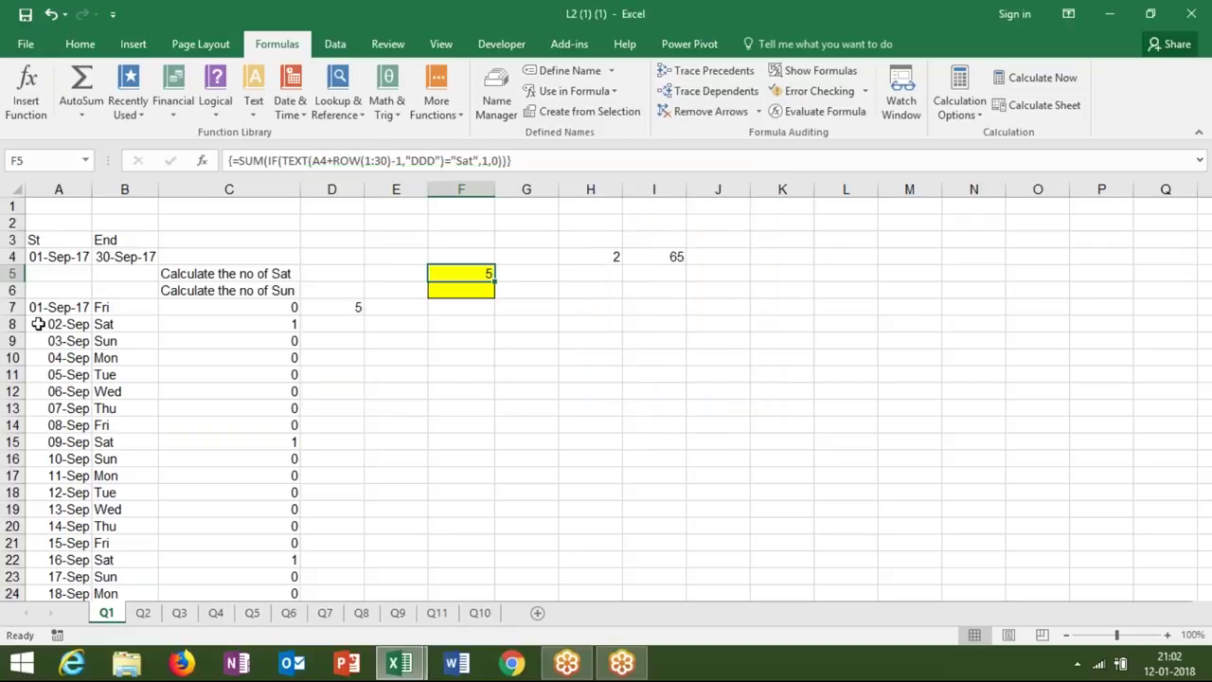
left_click_drag(69, 250, 142, 257)
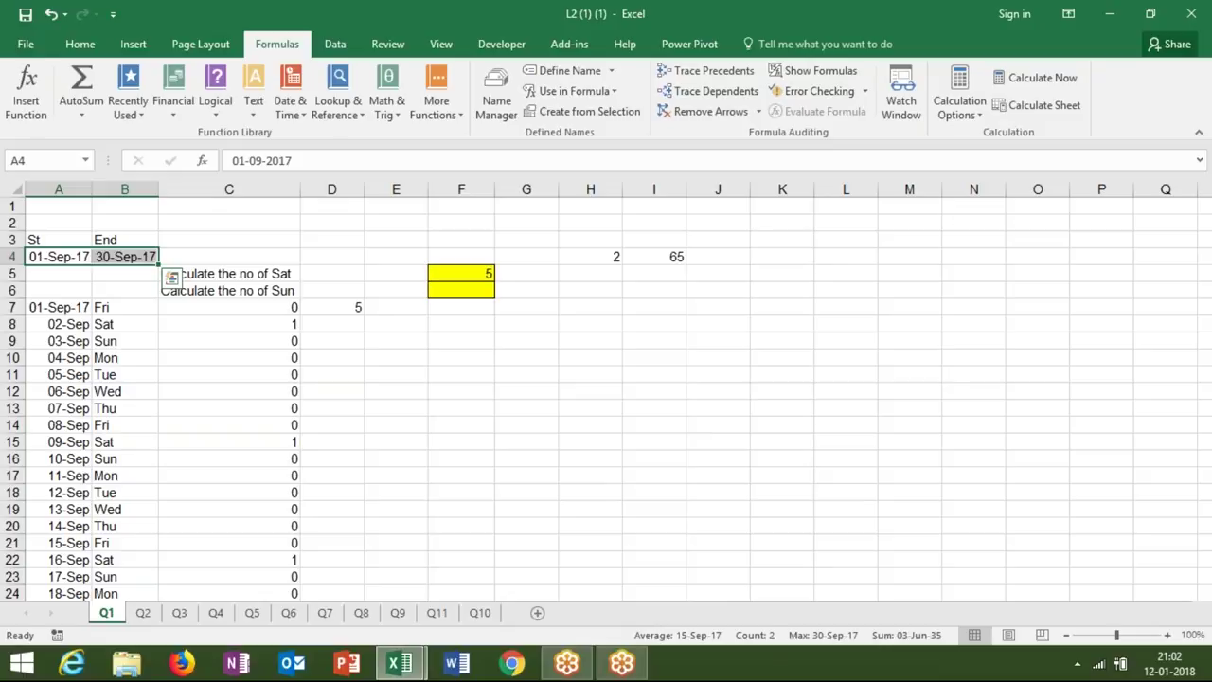
In F5, replace the fixed 1:30 inside ROW with "1:"&(B4-A4).
double_click(441, 274)
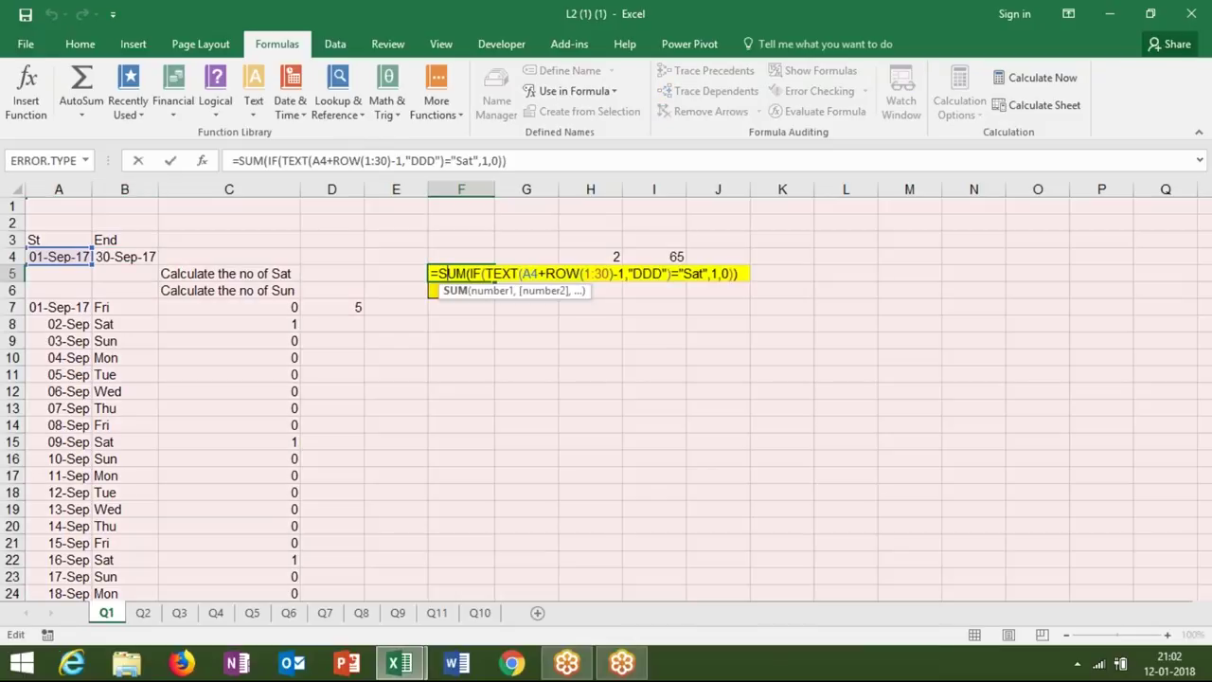
left_click(584, 274)
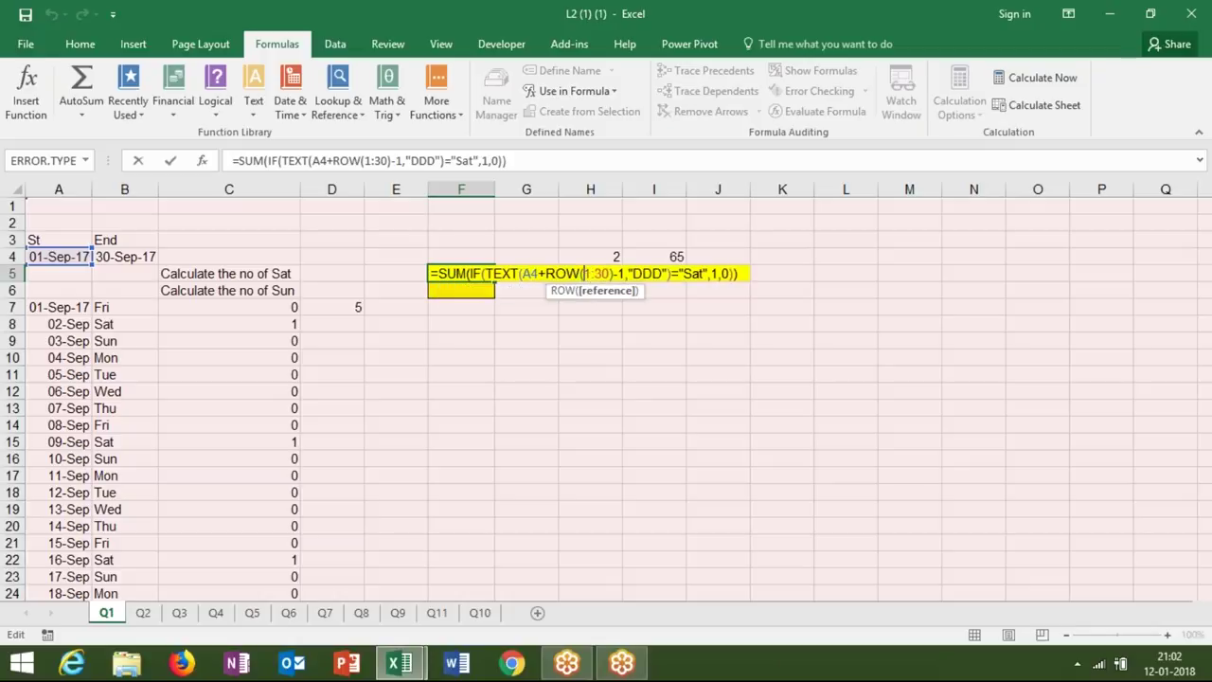
type("\"1:")
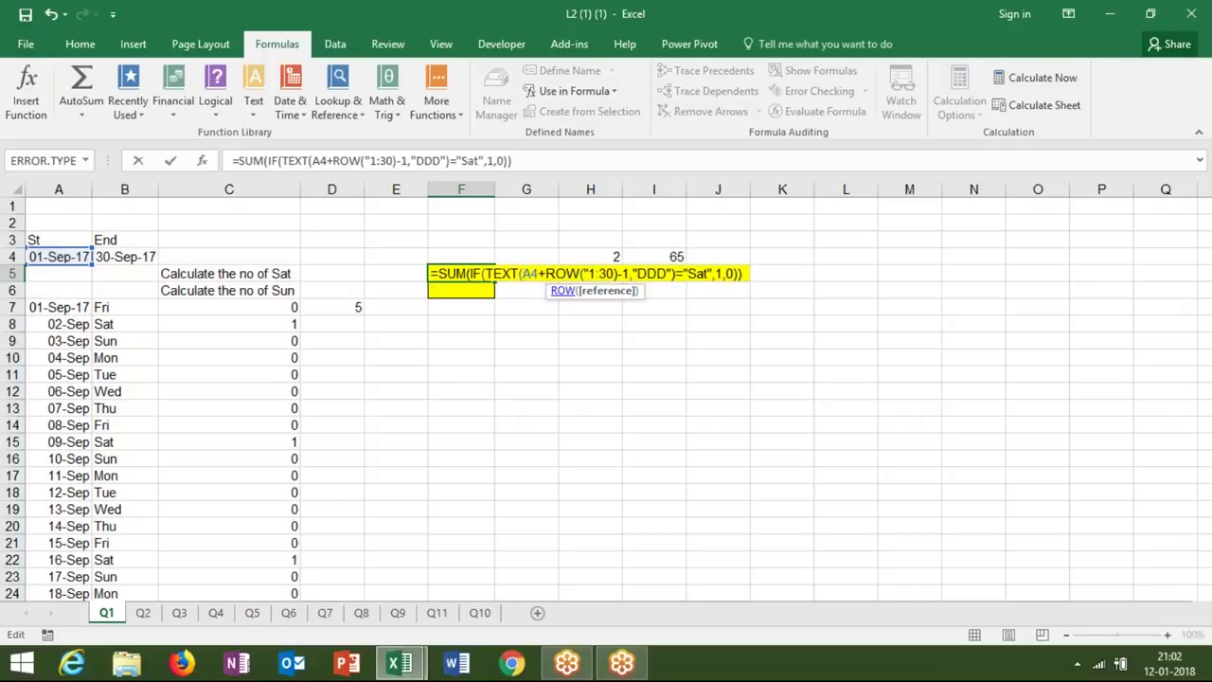
type("\"&")
key("Delete")
key("Delete")
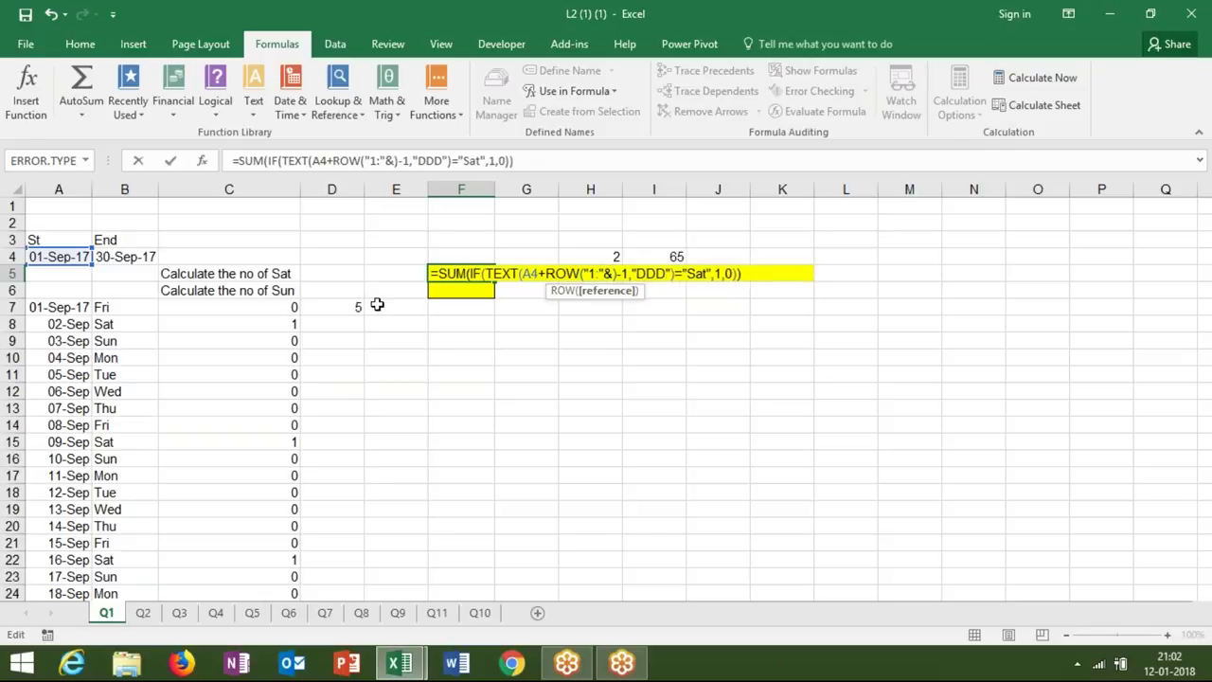
left_click(142, 260)
type("-")
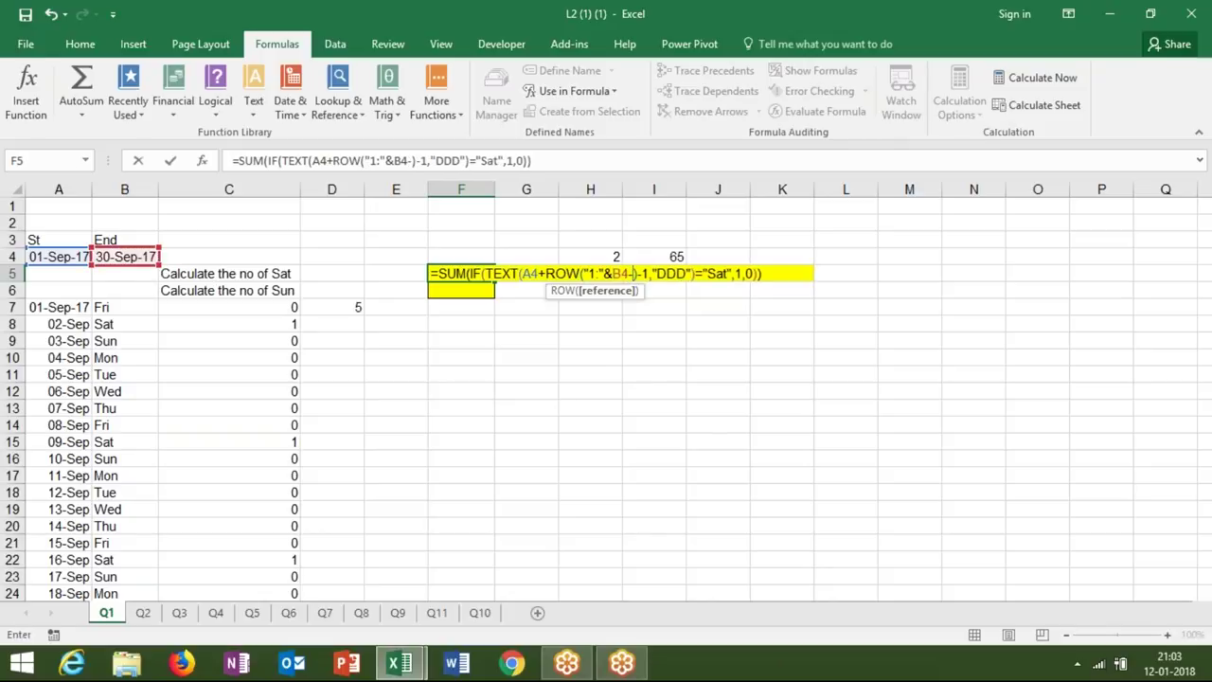
left_click(83, 257)
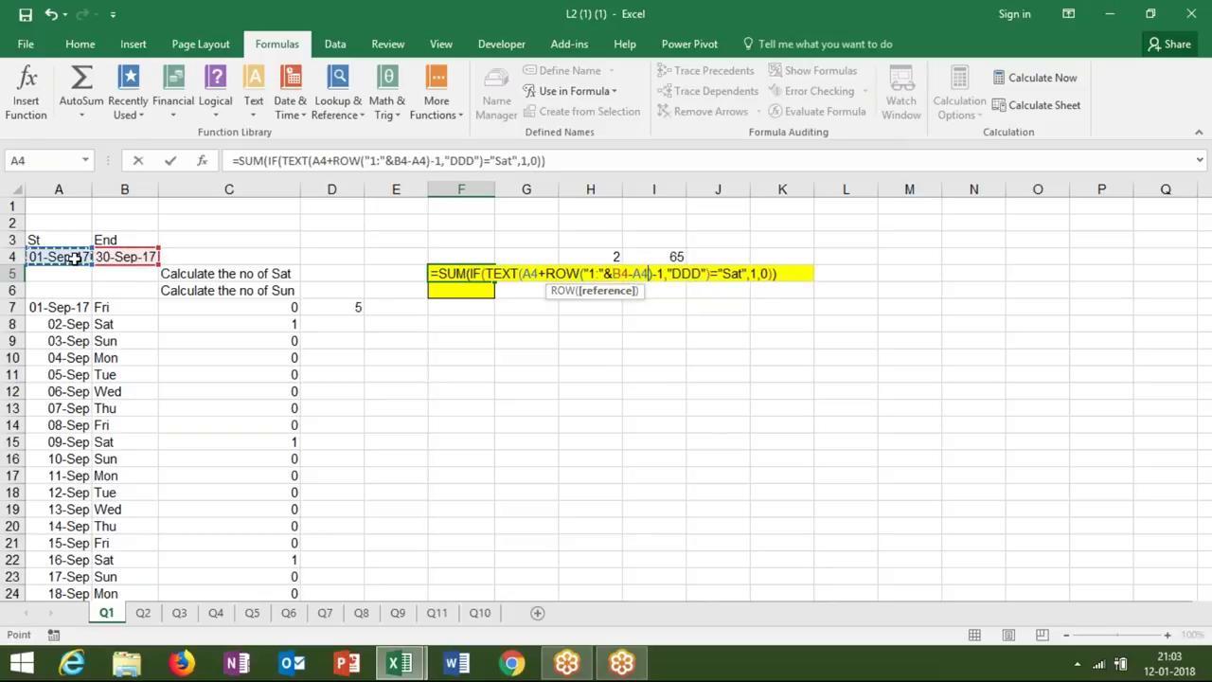
left_click(614, 274)
type("(")
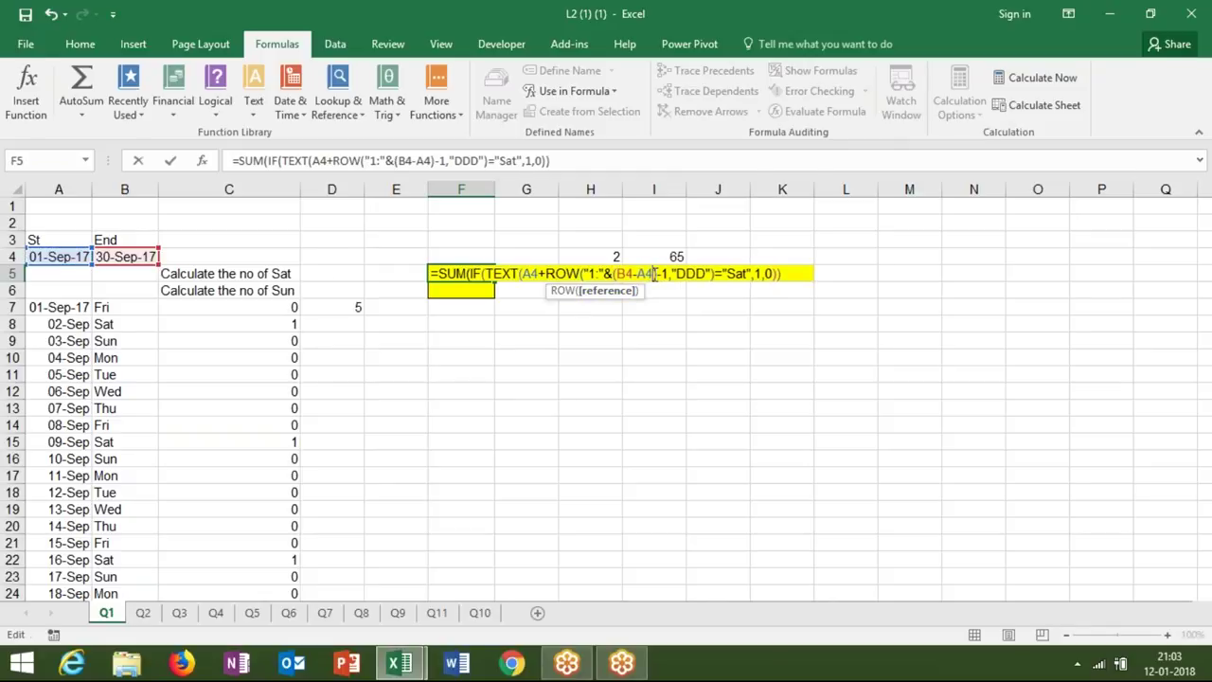
type(")")
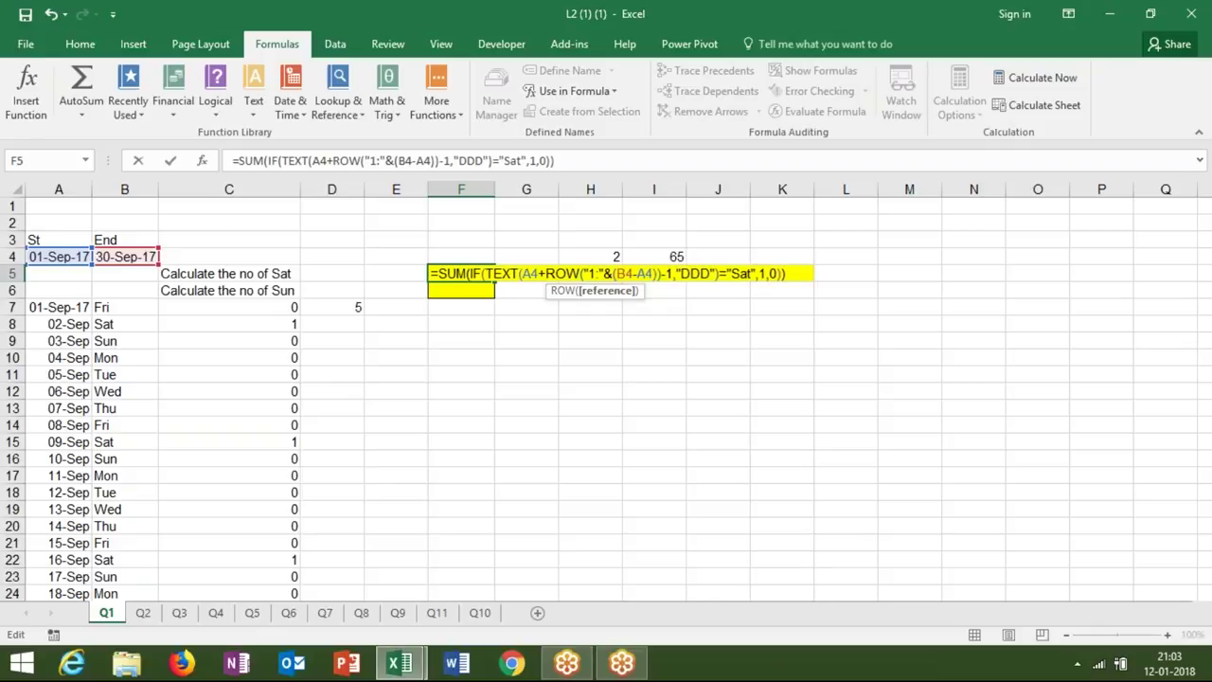
Wrap the "1:"&(B4-A4) text in INDIRECT and enter F5 as an array formula.
left_click(584, 274)
type("ind")
key("Down")
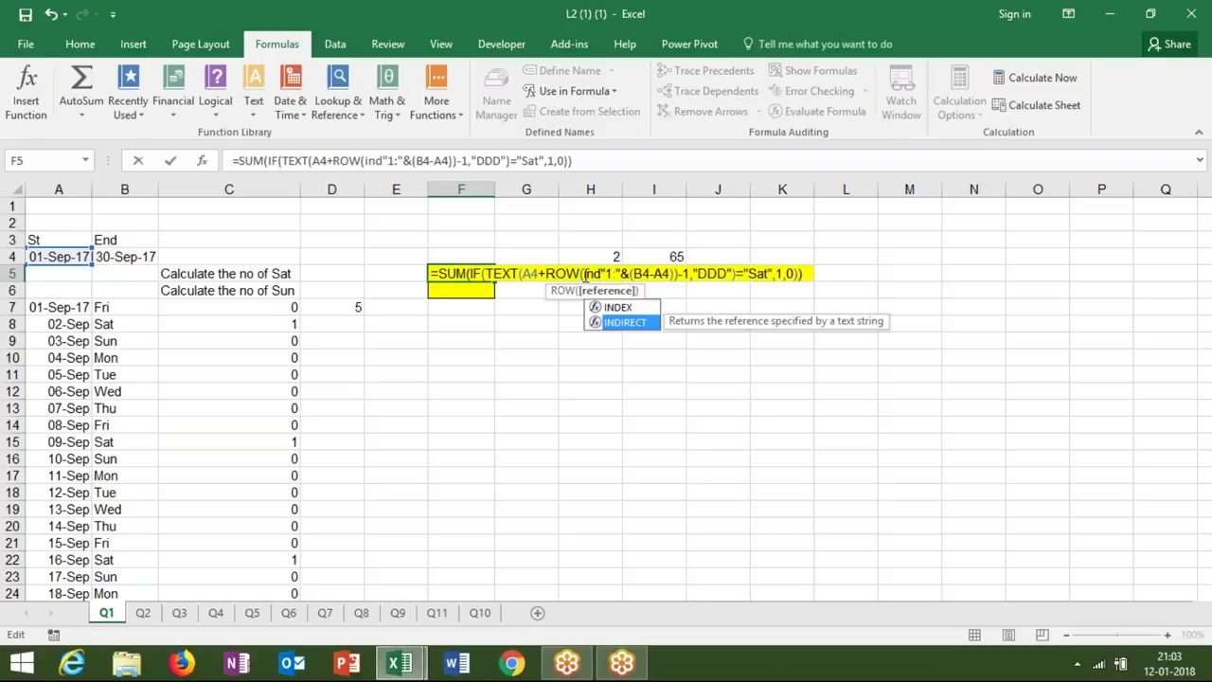
key("Tab")
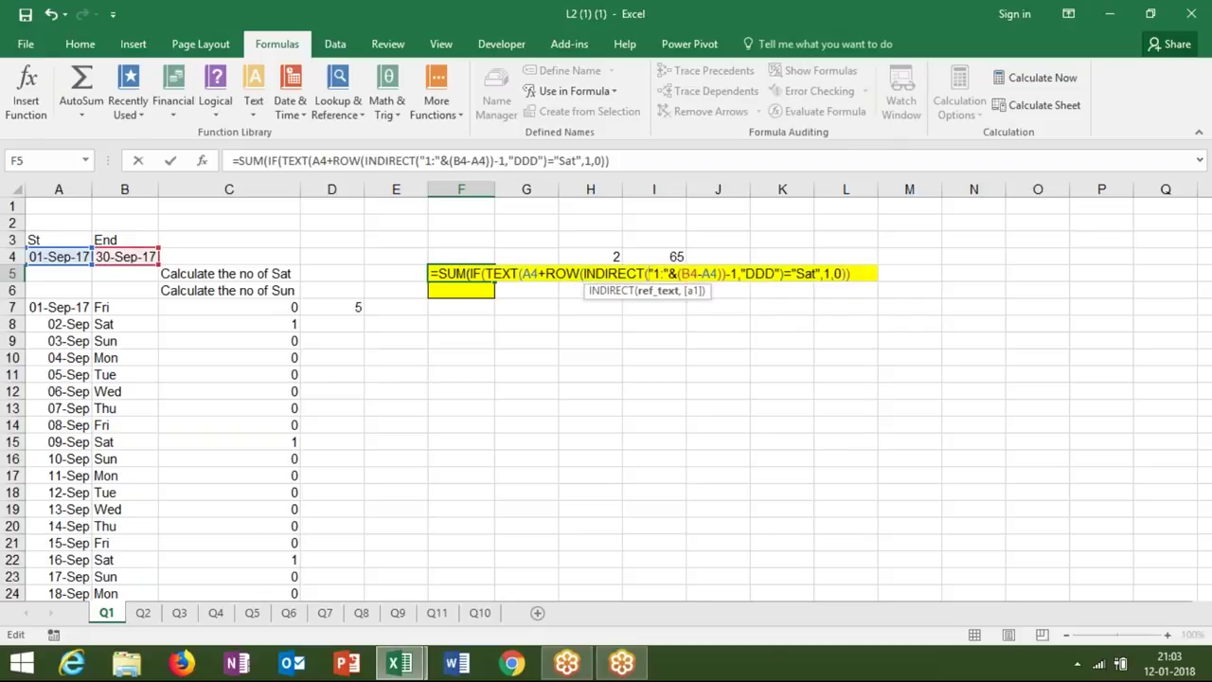
left_click(724, 273)
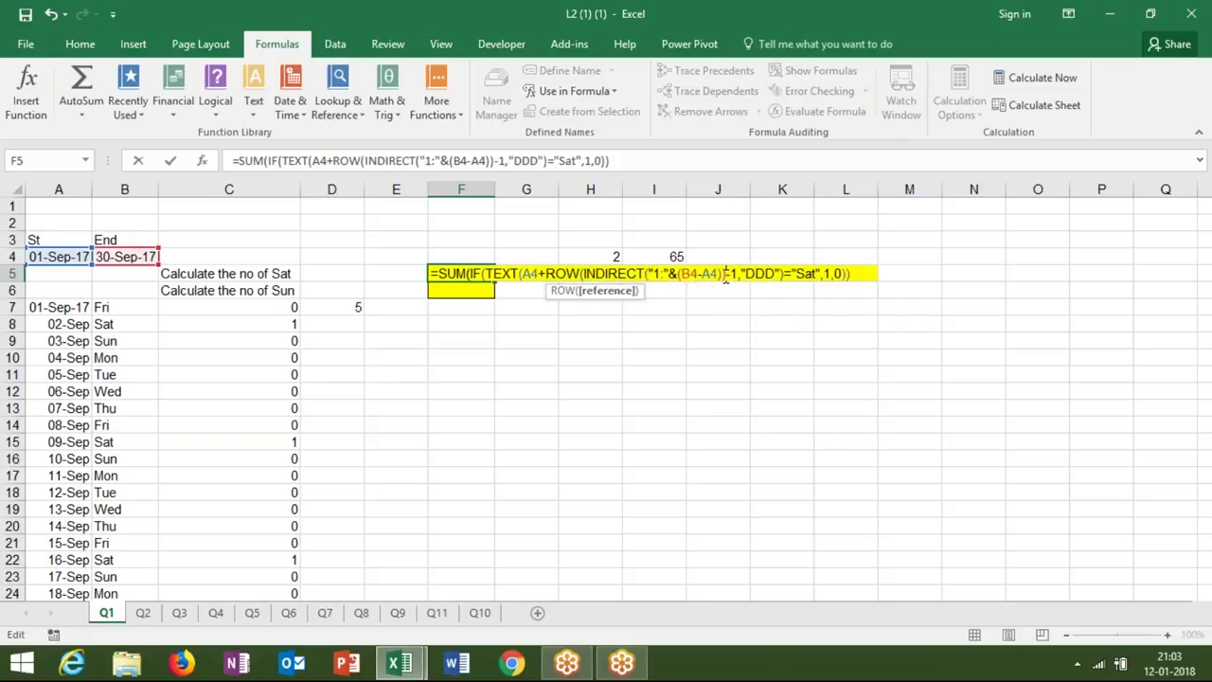
type(")")
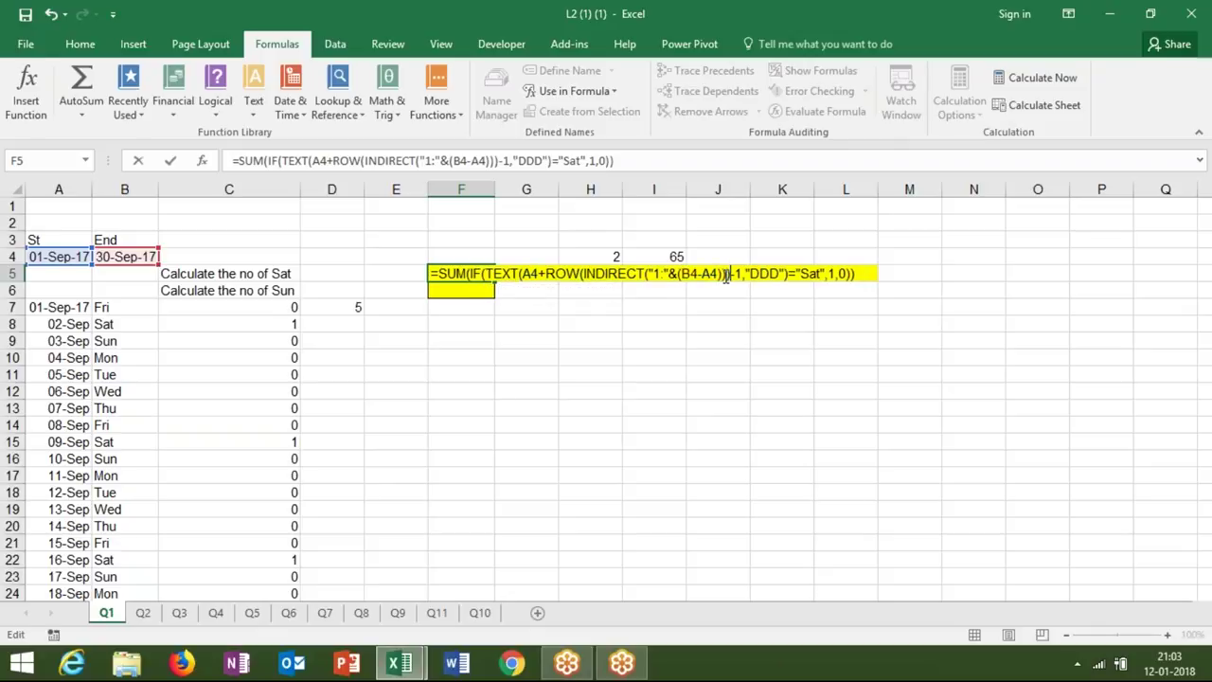
key("ctrl+shift+Return")
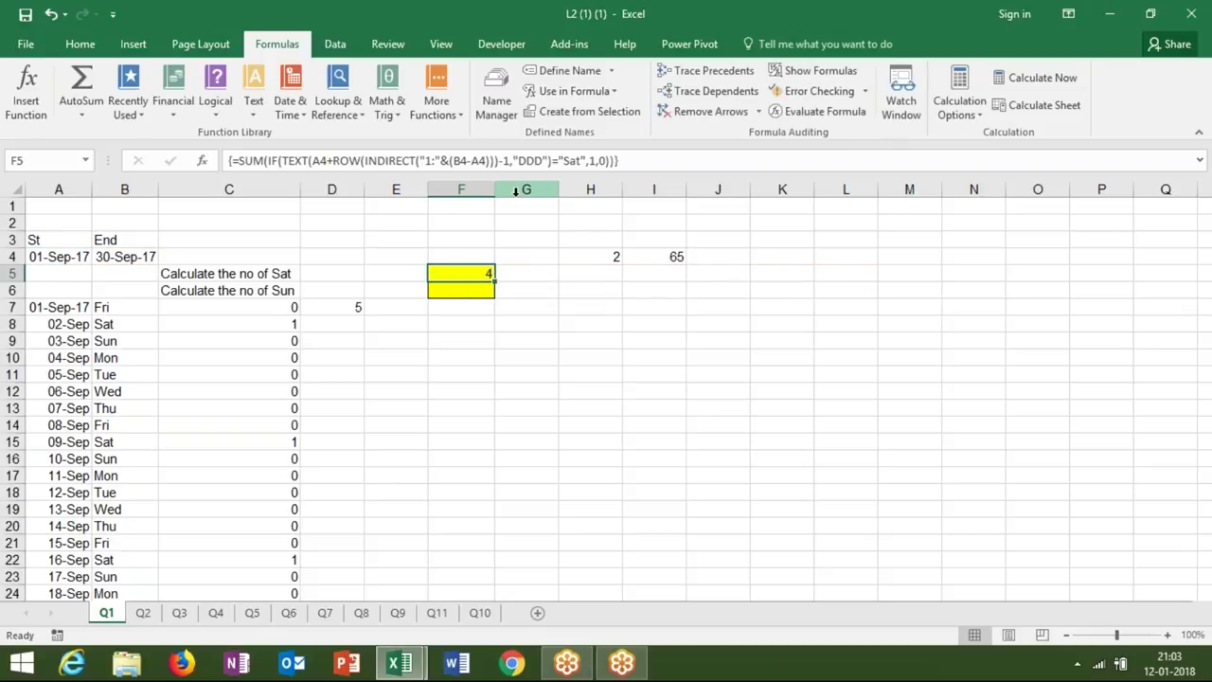
Re-confirm F5's INDIRECT-based Saturday formula as an array formula.
left_click(825, 114)
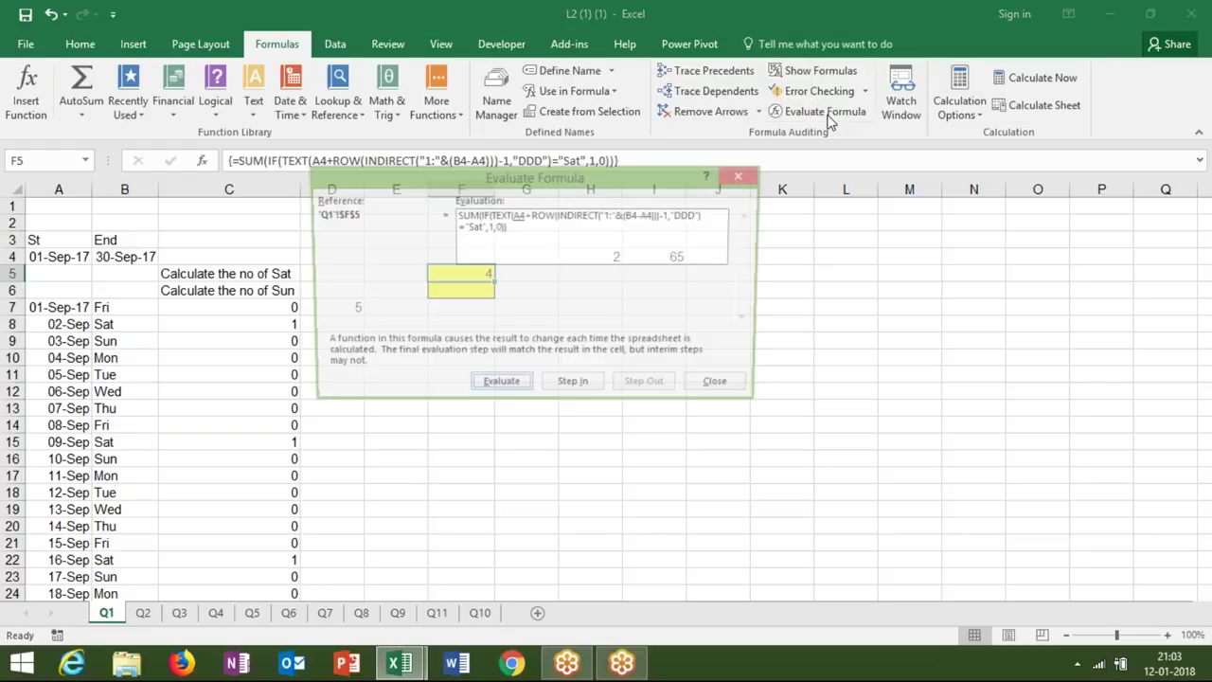
key("Escape")
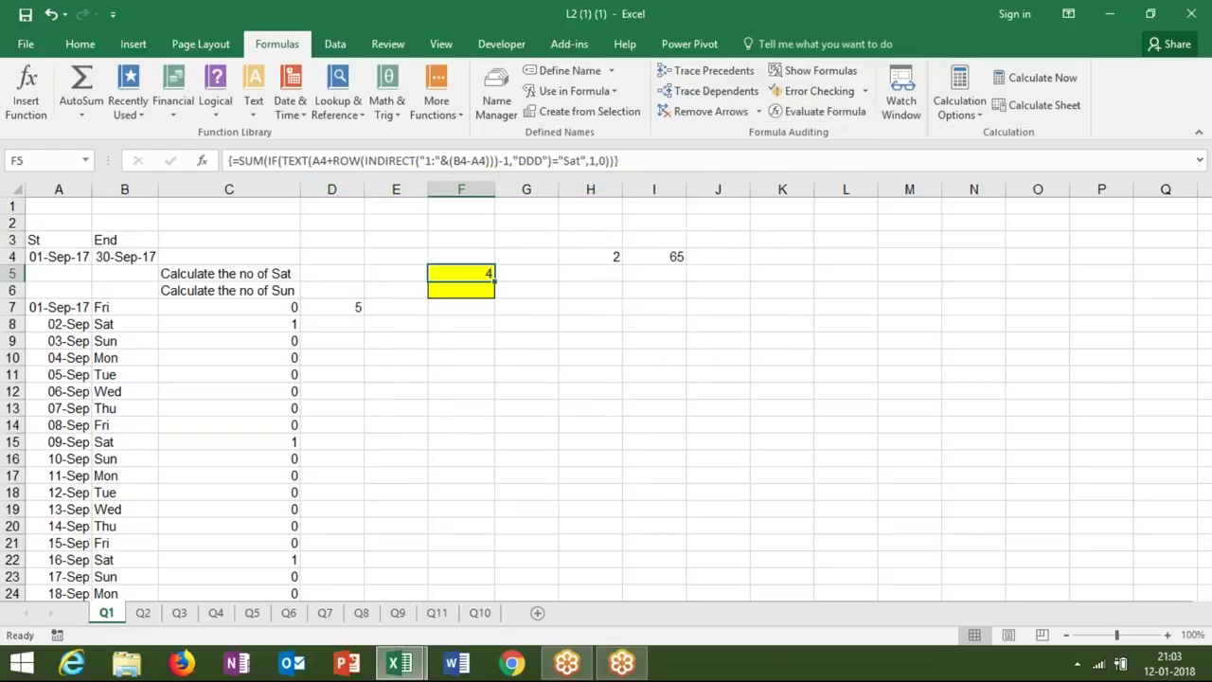
left_click(641, 161)
key("ctrl+shift+Return")
Evaluate F5 step by step, finding B4-A4 gives 29 and the range text only 1:29.
left_click(789, 112)
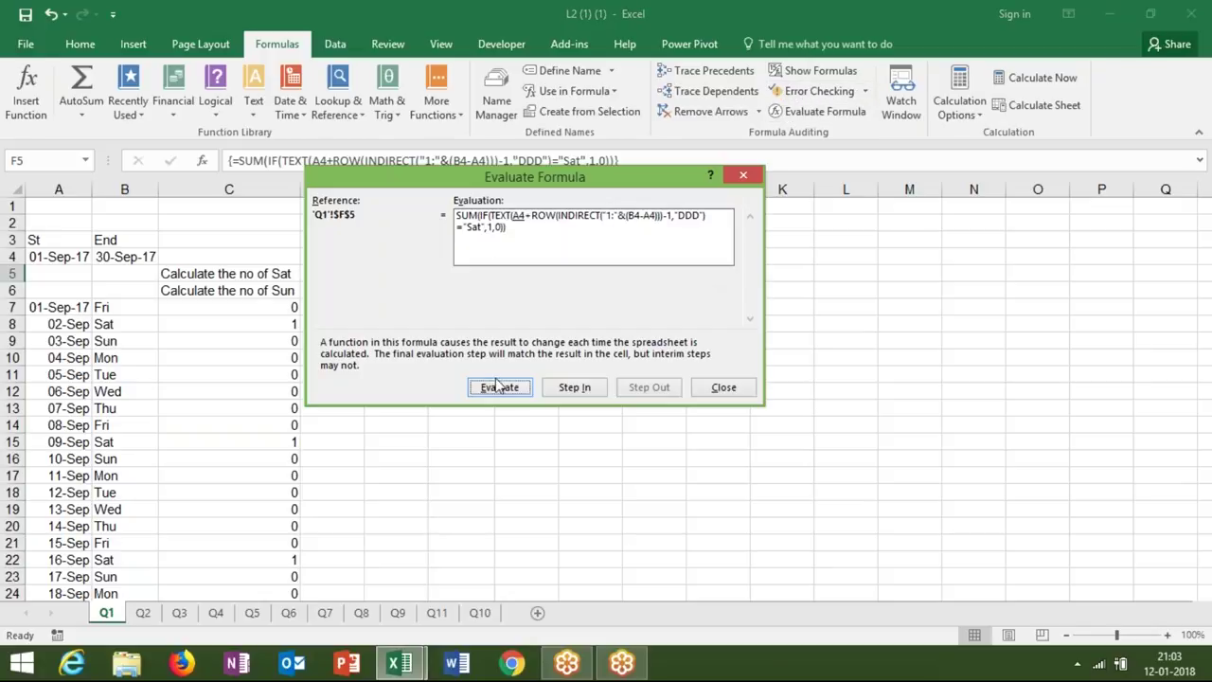
left_click(499, 387)
left_click(499, 387)
left_click(499, 387)
left_click(498, 387)
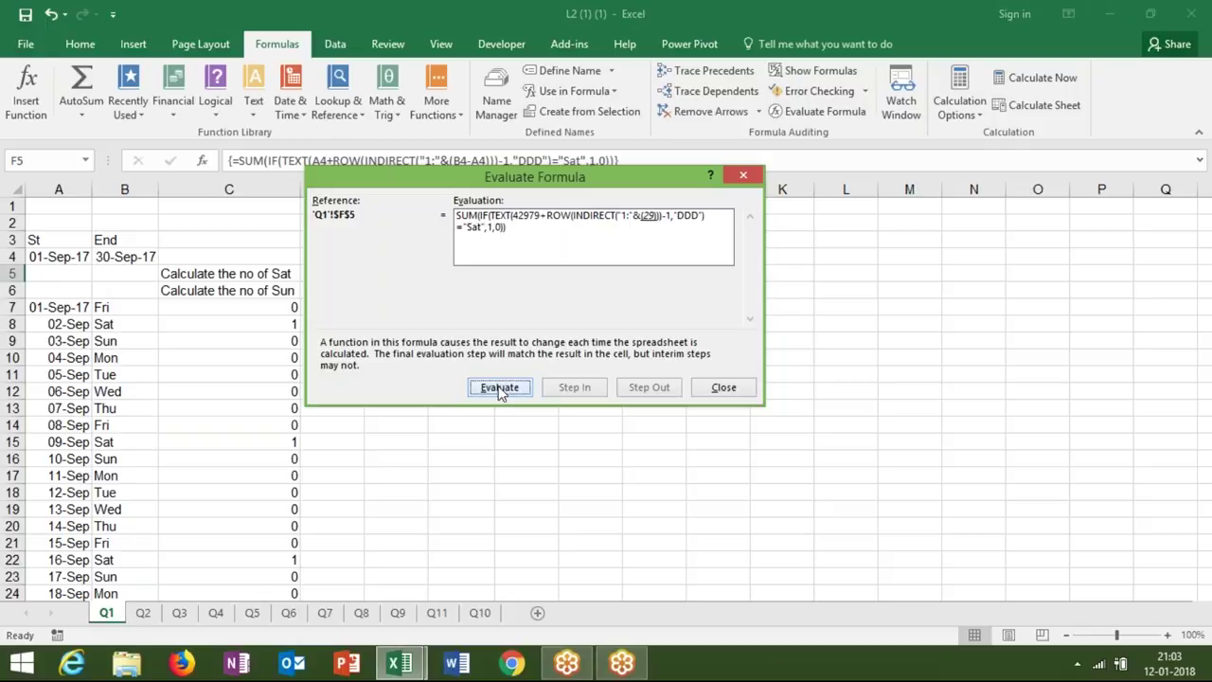
left_click(499, 387)
left_click(499, 388)
left_click(498, 387)
key("Escape")
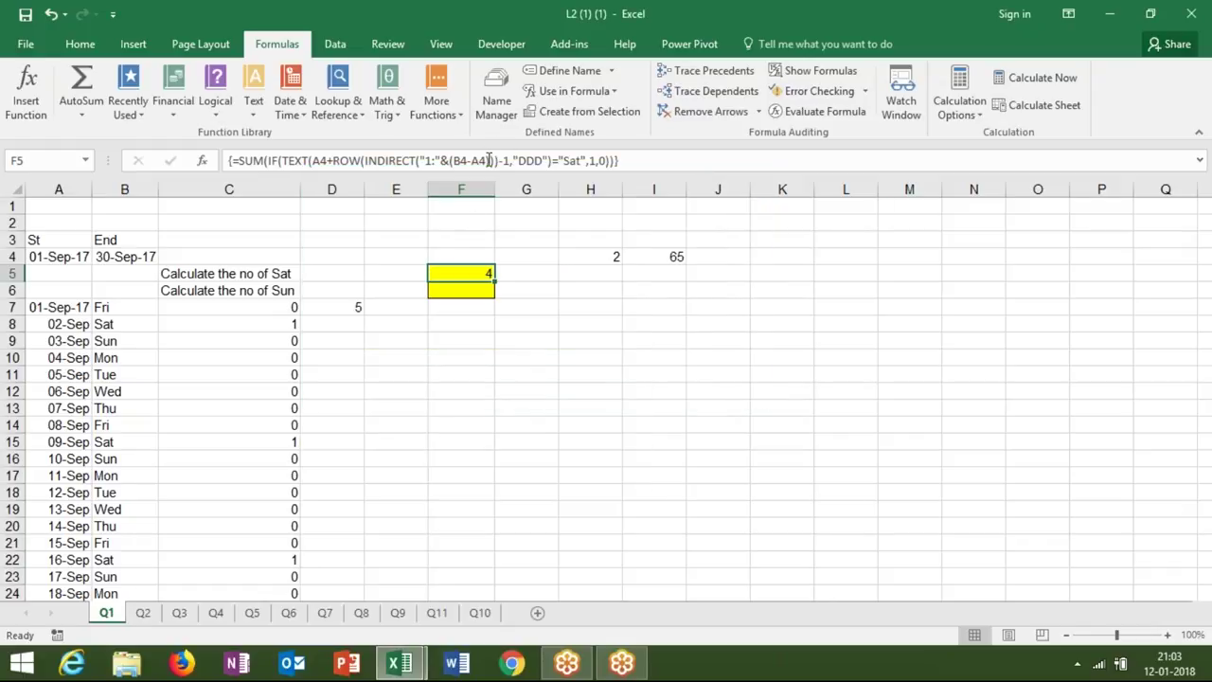
Change the difference to B4-A4+1 in F5 and re-enter it as an array formula.
key("F2")
type("1")
key("ctrl+shift+Return")
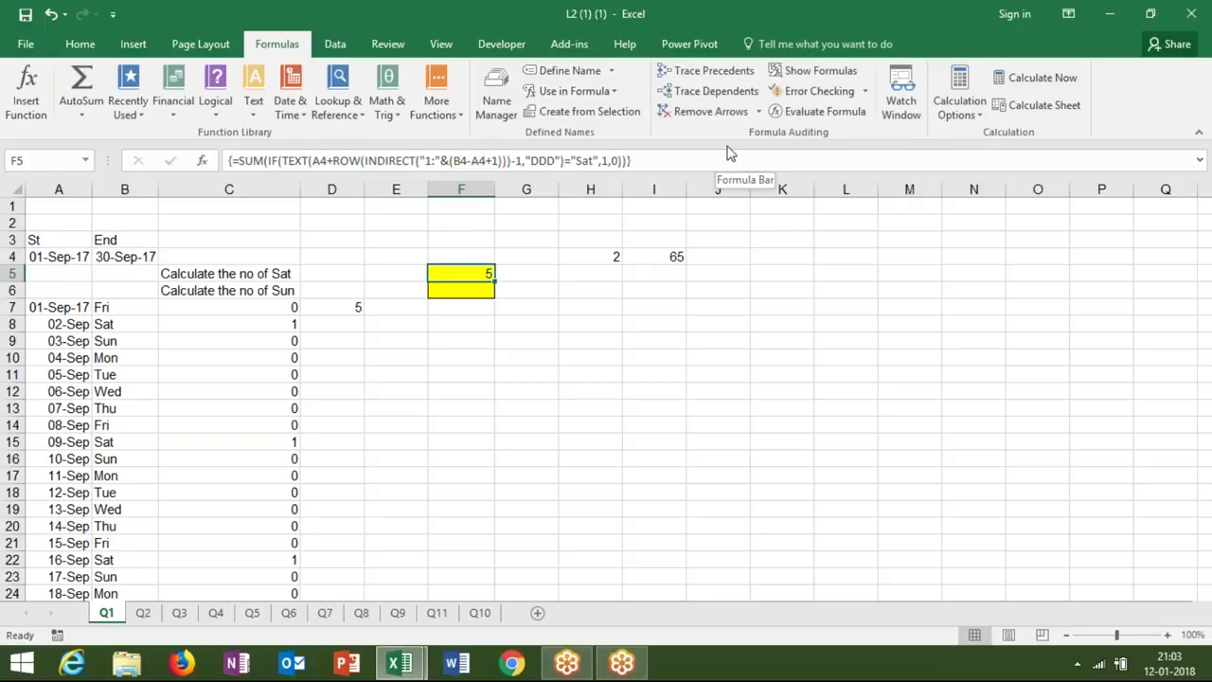
Evaluate F5 again, seeing 29+1 give 30, the text 1:30, and row numbers 1 to 30.
left_click(816, 110)
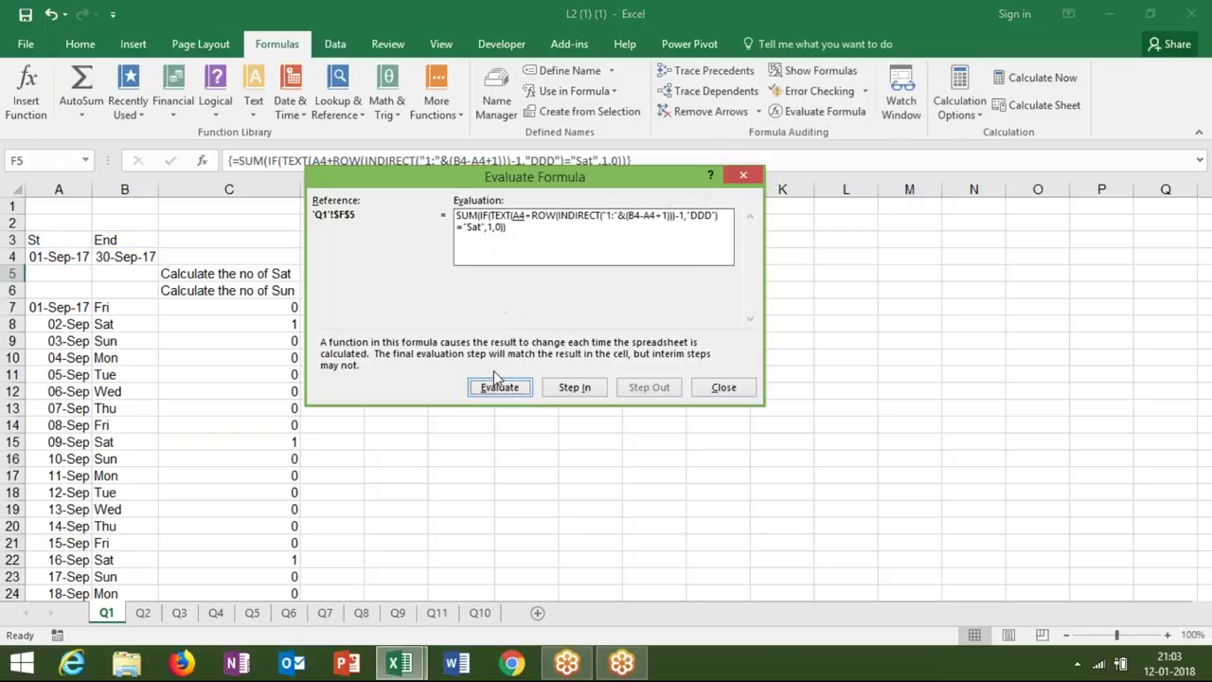
left_click(495, 388)
left_click(494, 388)
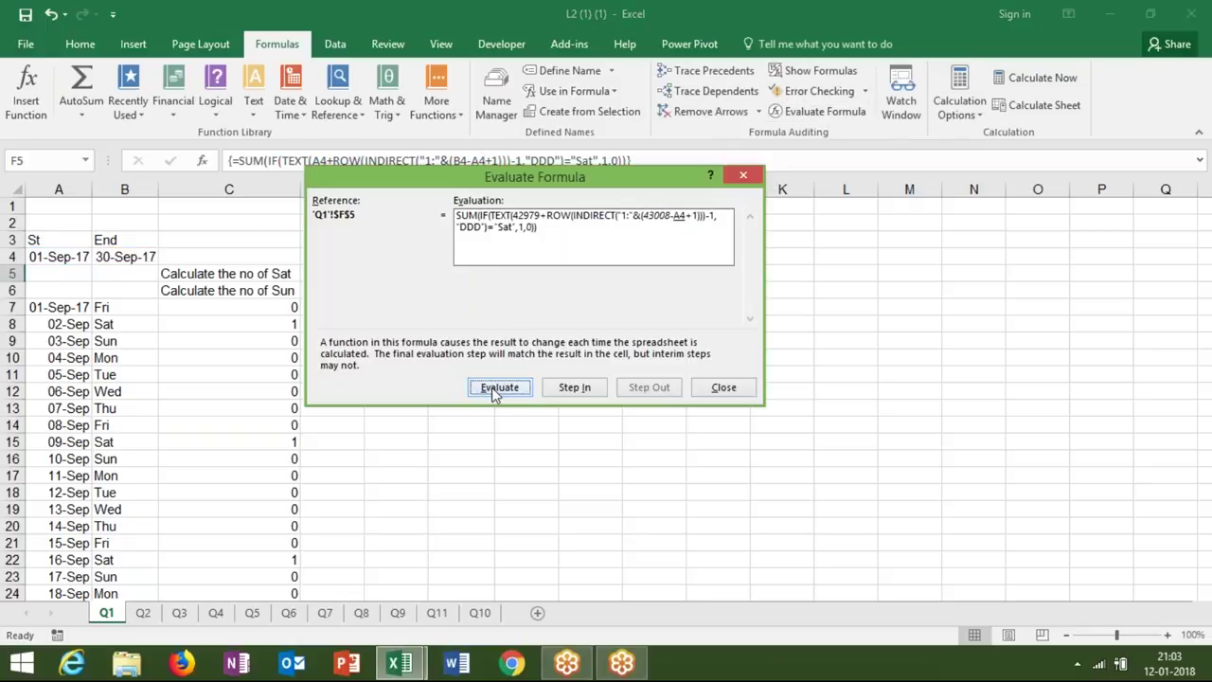
left_click(494, 388)
left_click(495, 388)
left_click(494, 389)
left_click(494, 388)
left_click(491, 388)
left_click(494, 388)
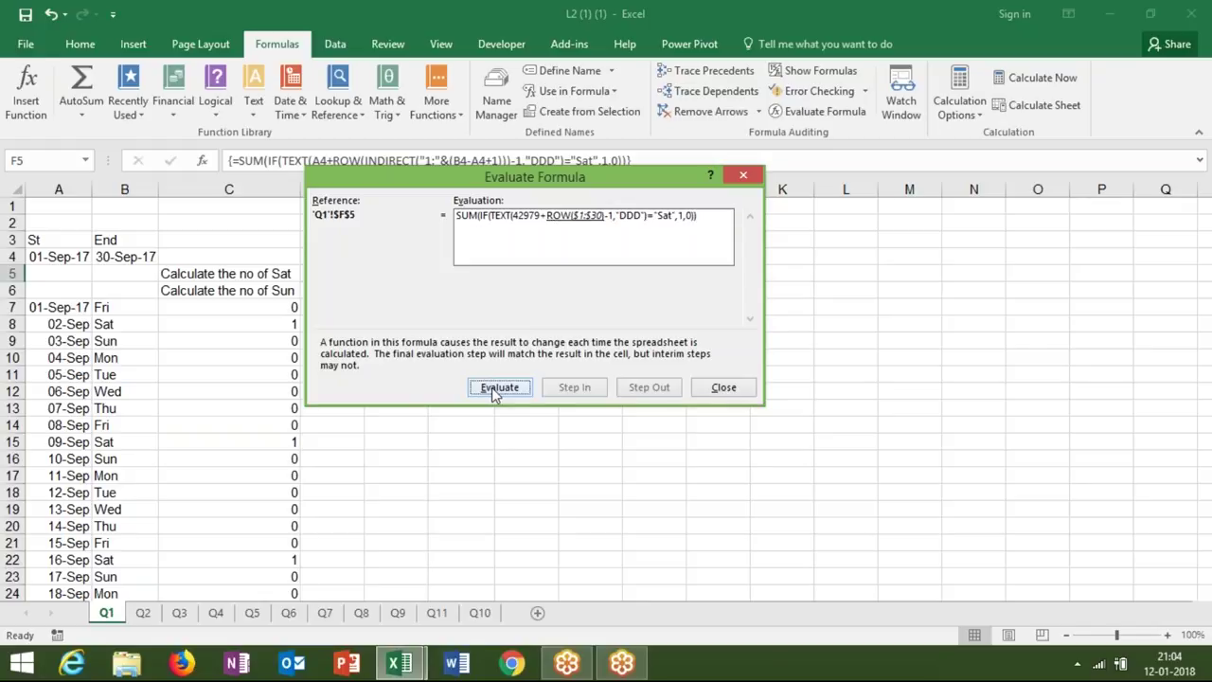
left_click(491, 387)
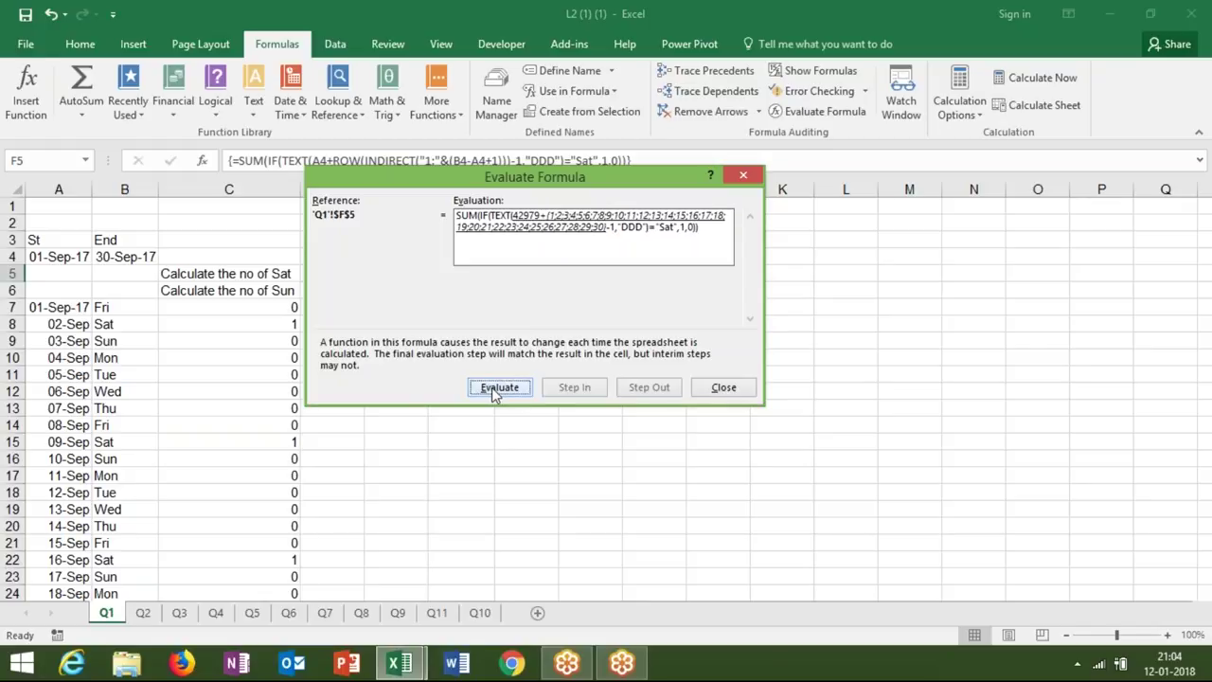
Continue evaluating: dates shifted by -1, weekday names compared with Sat, summing to 5.
left_click(494, 390)
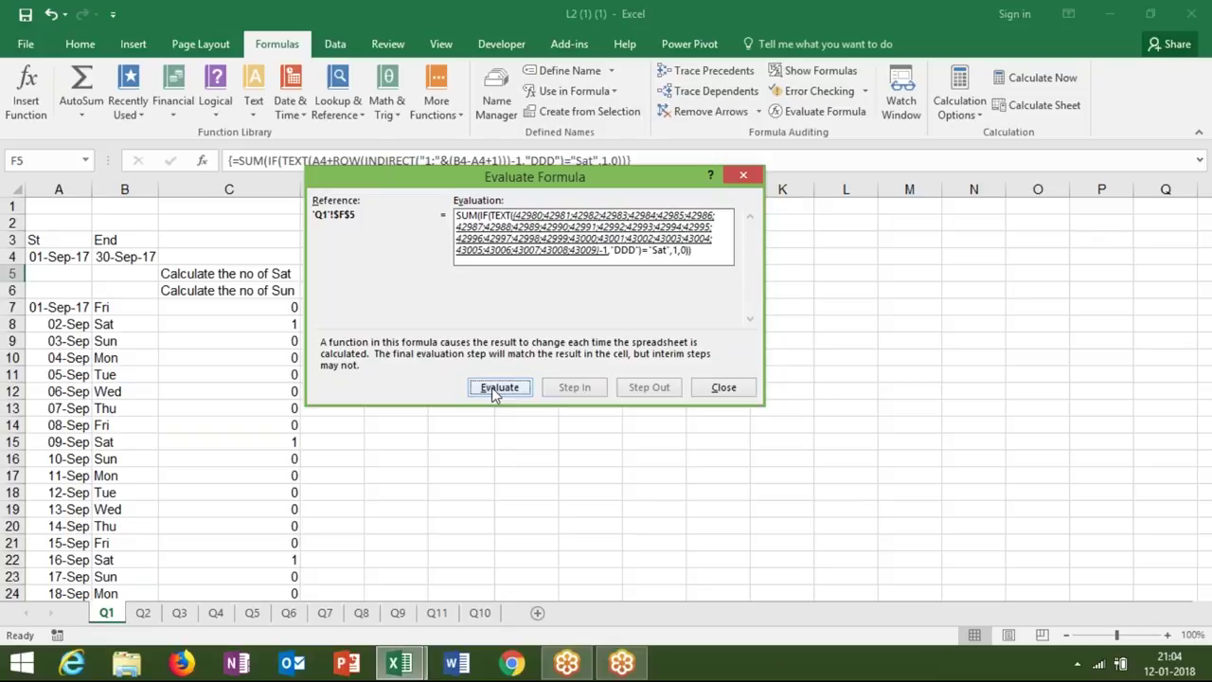
left_click(493, 391)
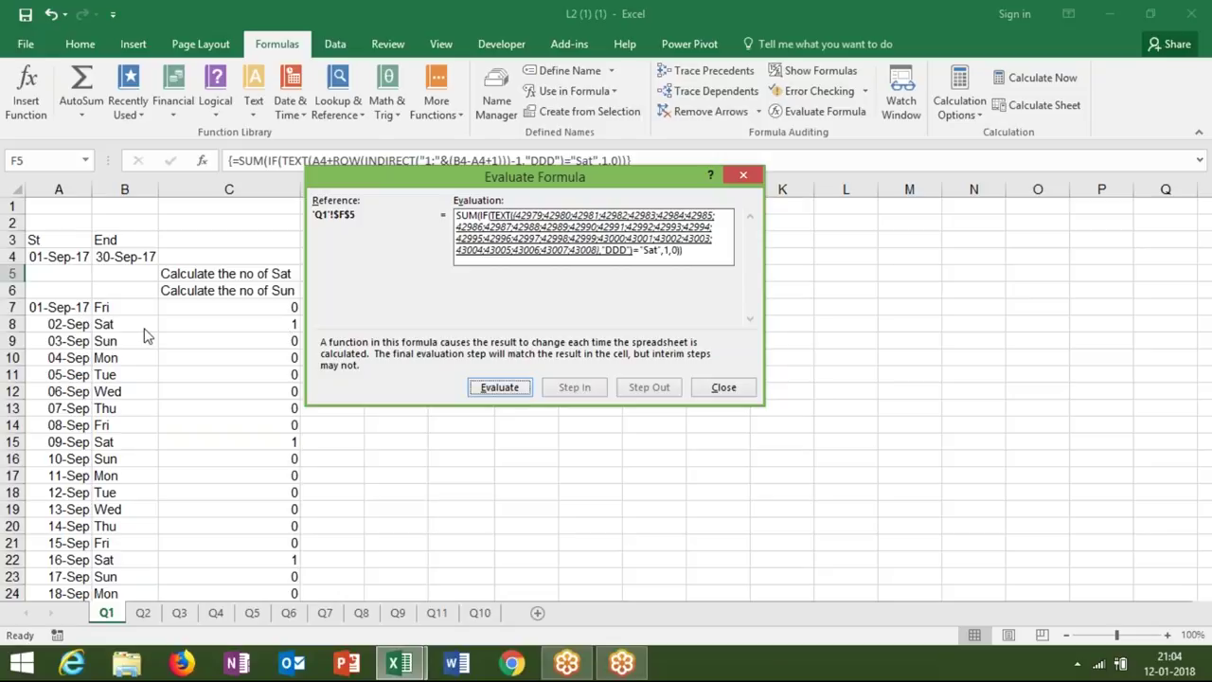
left_click(497, 392)
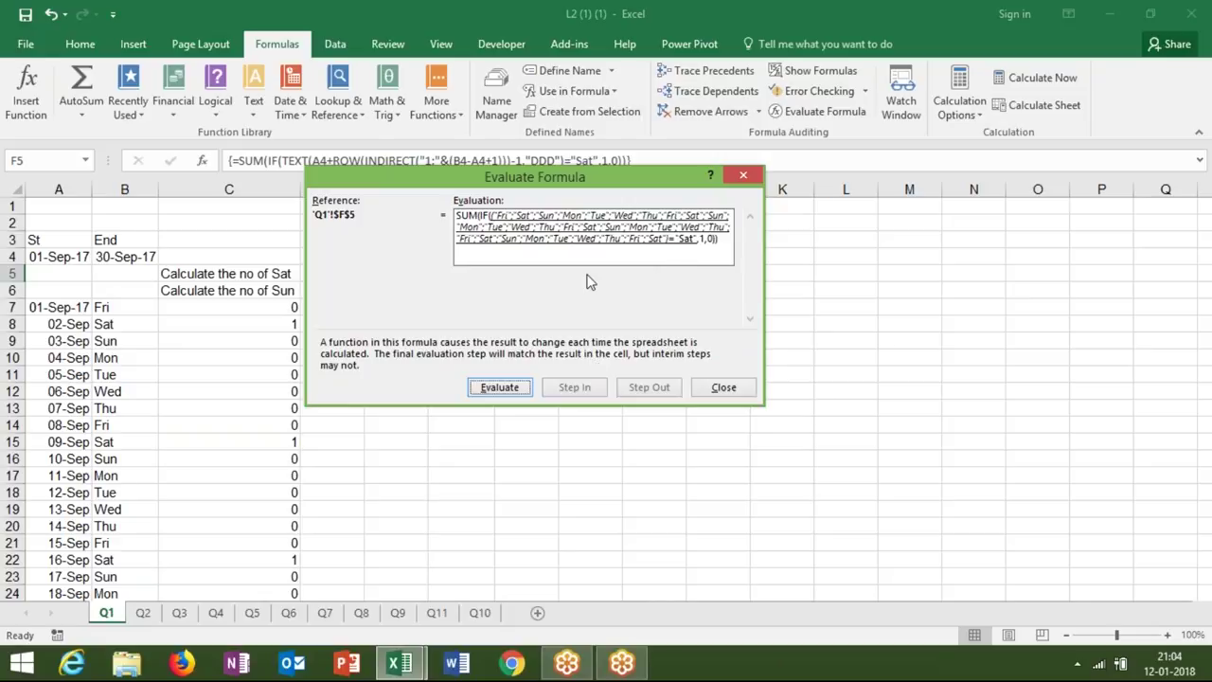
left_click(511, 392)
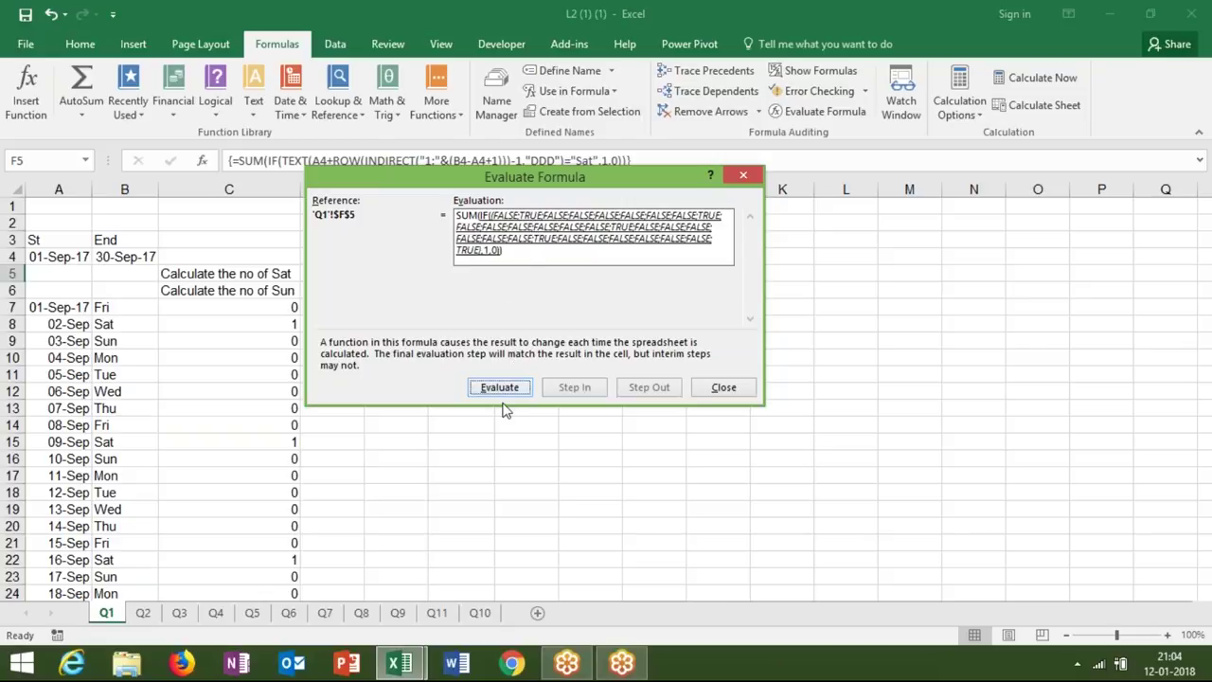
left_click(508, 387)
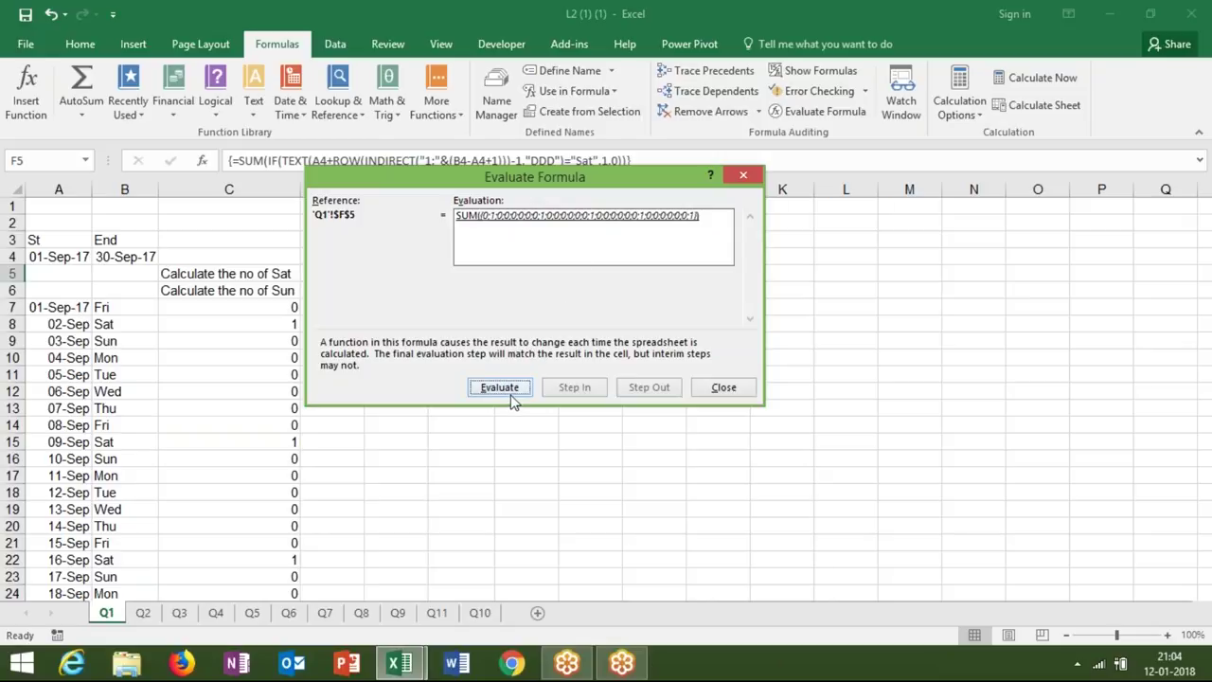
left_click(510, 396)
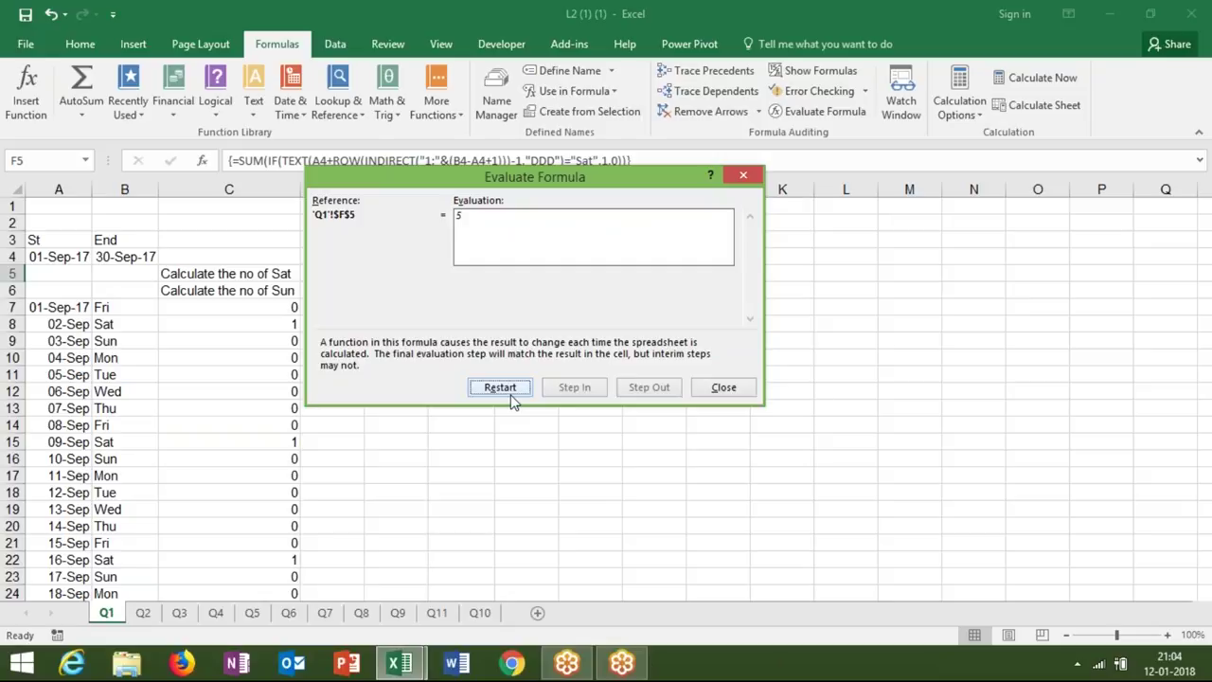
key("Escape")
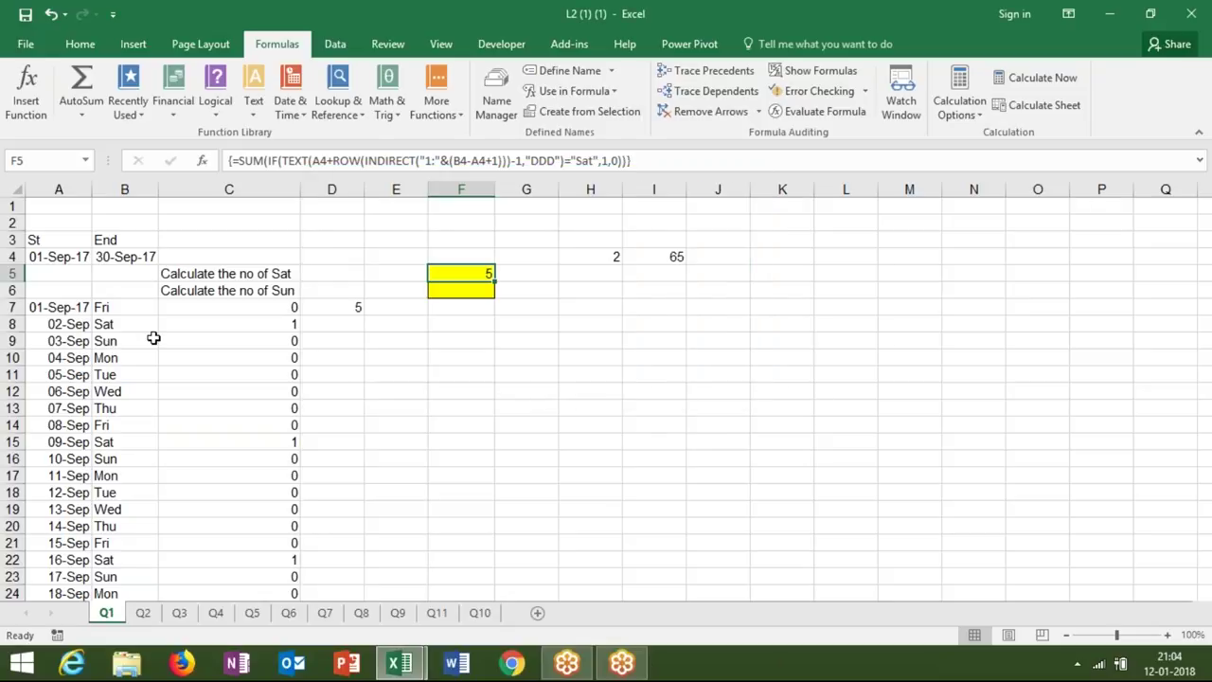
left_click_drag(45, 305, 274, 676)
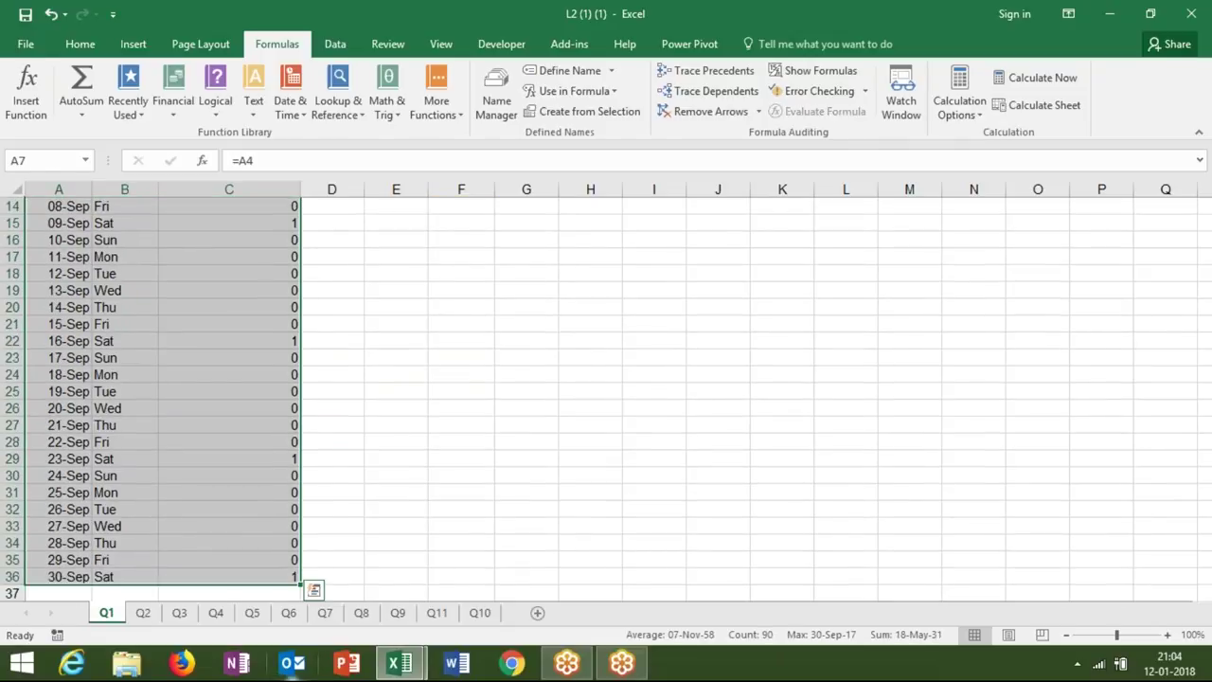
key("ctrl+Home")
key("ctrl+Home")
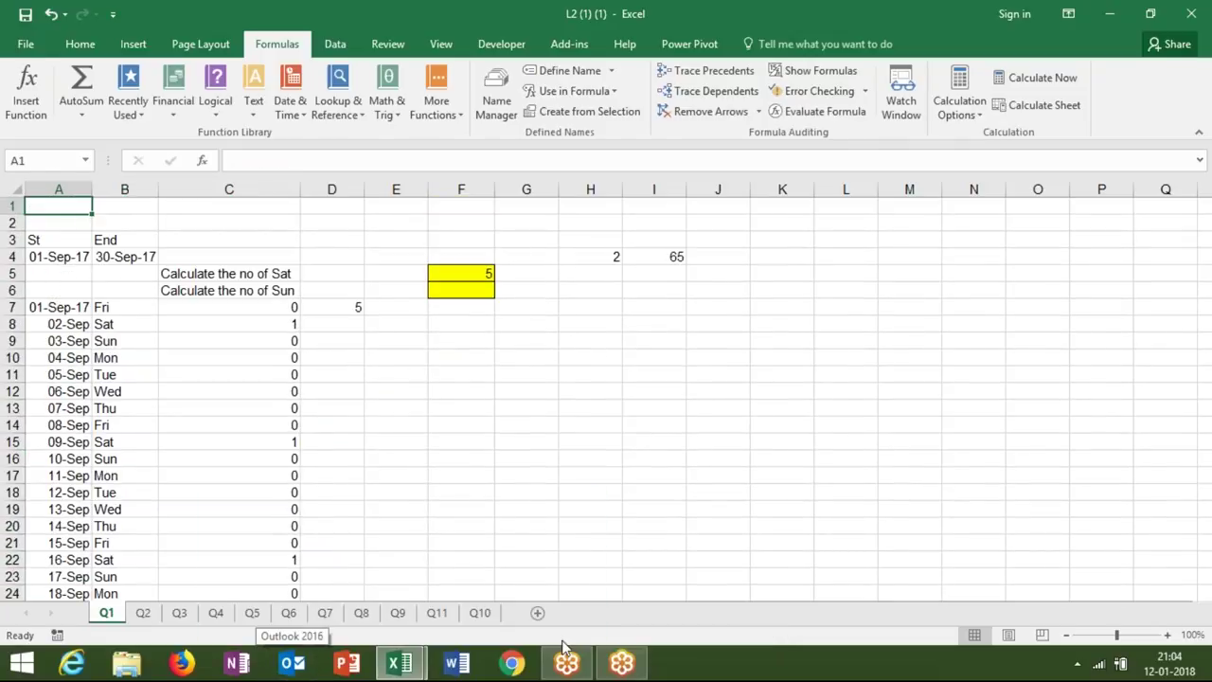
left_click(471, 272)
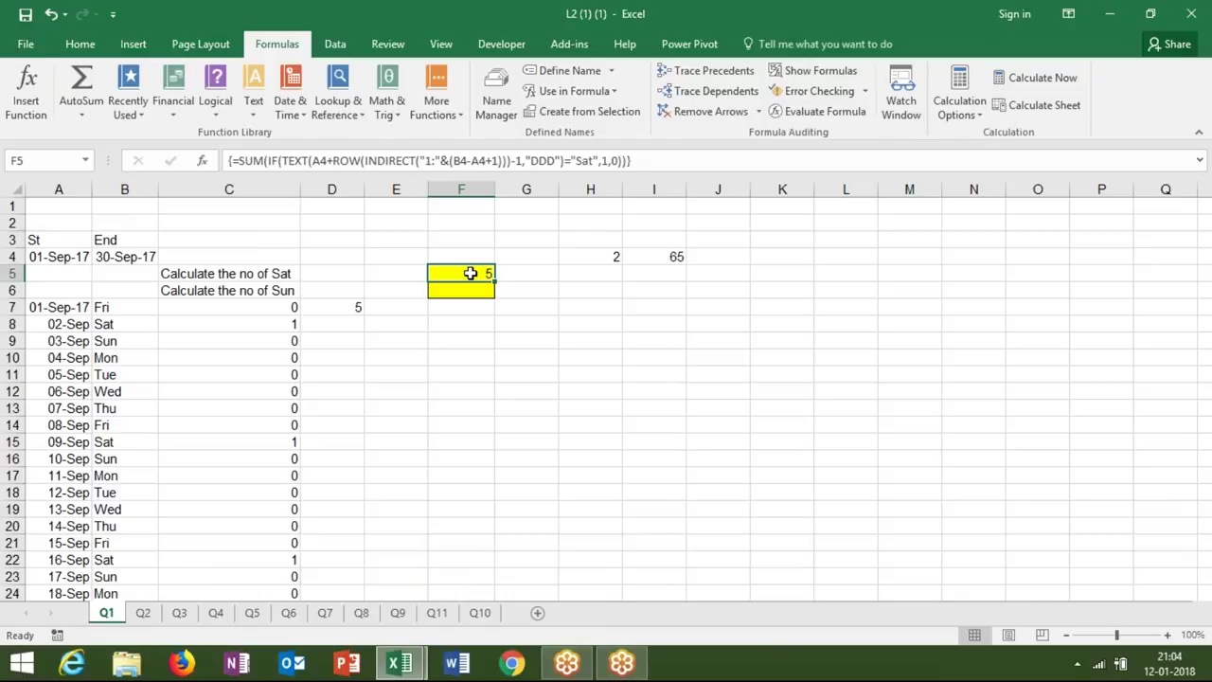
Open sheet Q2 and review its Saturday questions, the 01-Sep start in A3, and answer cell F3.
left_click(138, 617)
left_click(119, 618)
left_click(140, 613)
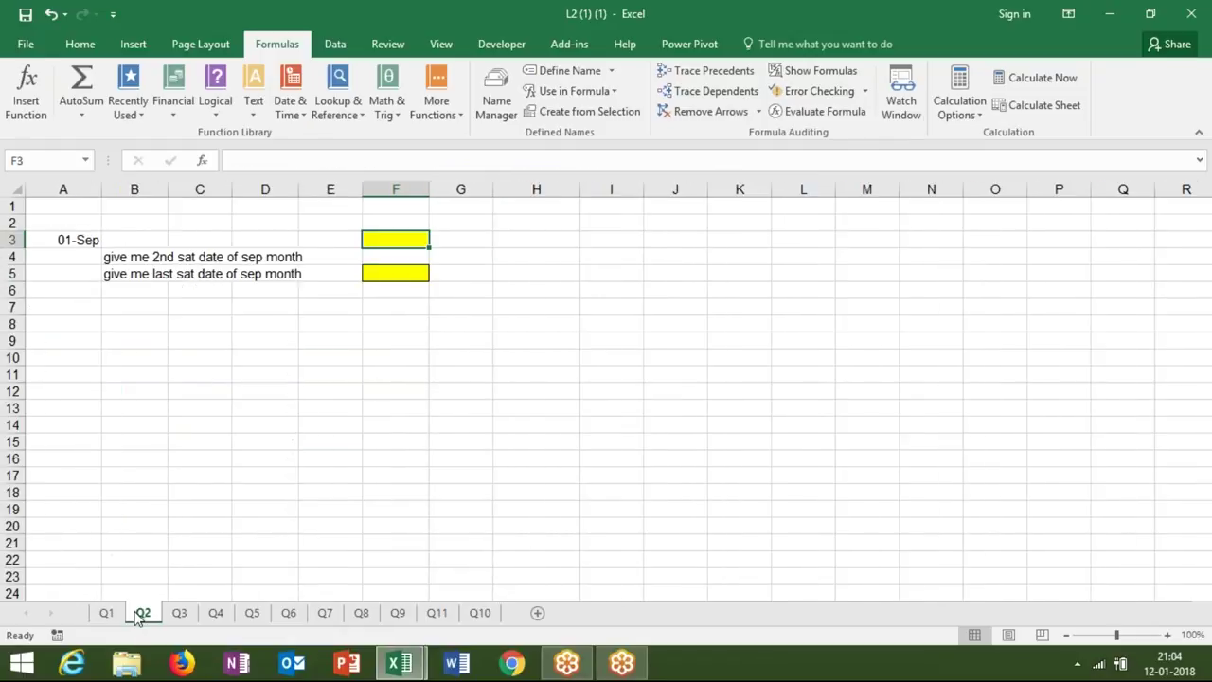
left_click(133, 441)
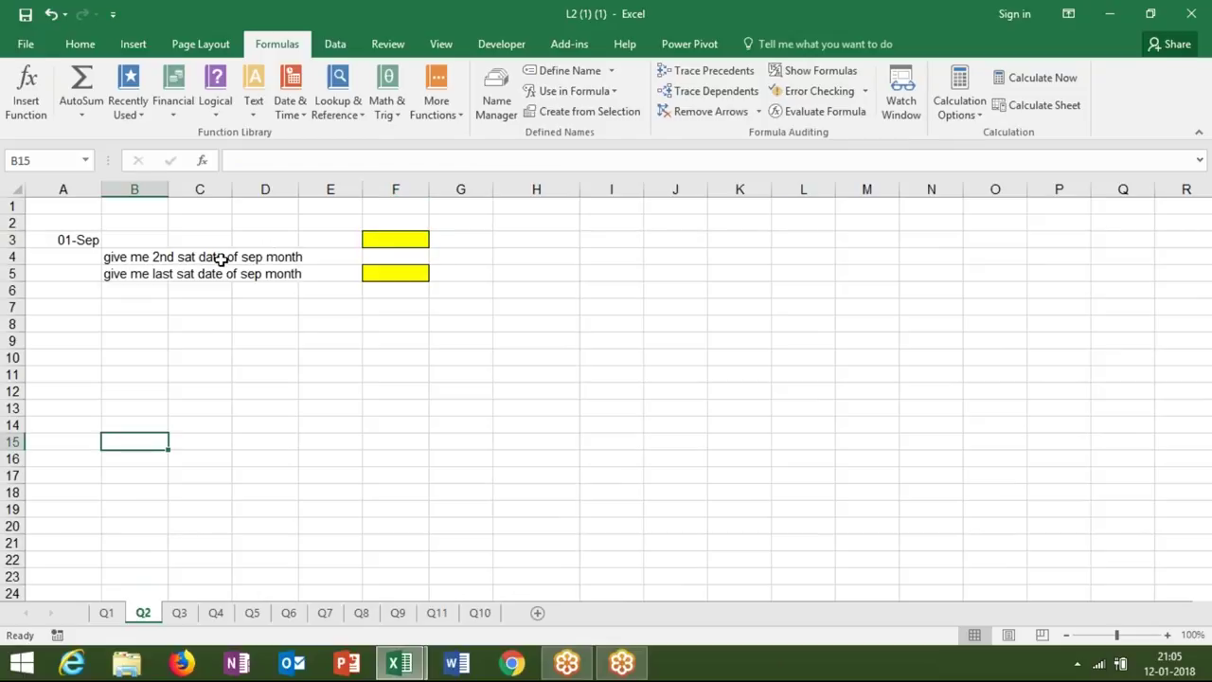
left_click(199, 316)
left_click(214, 257)
left_click(123, 261)
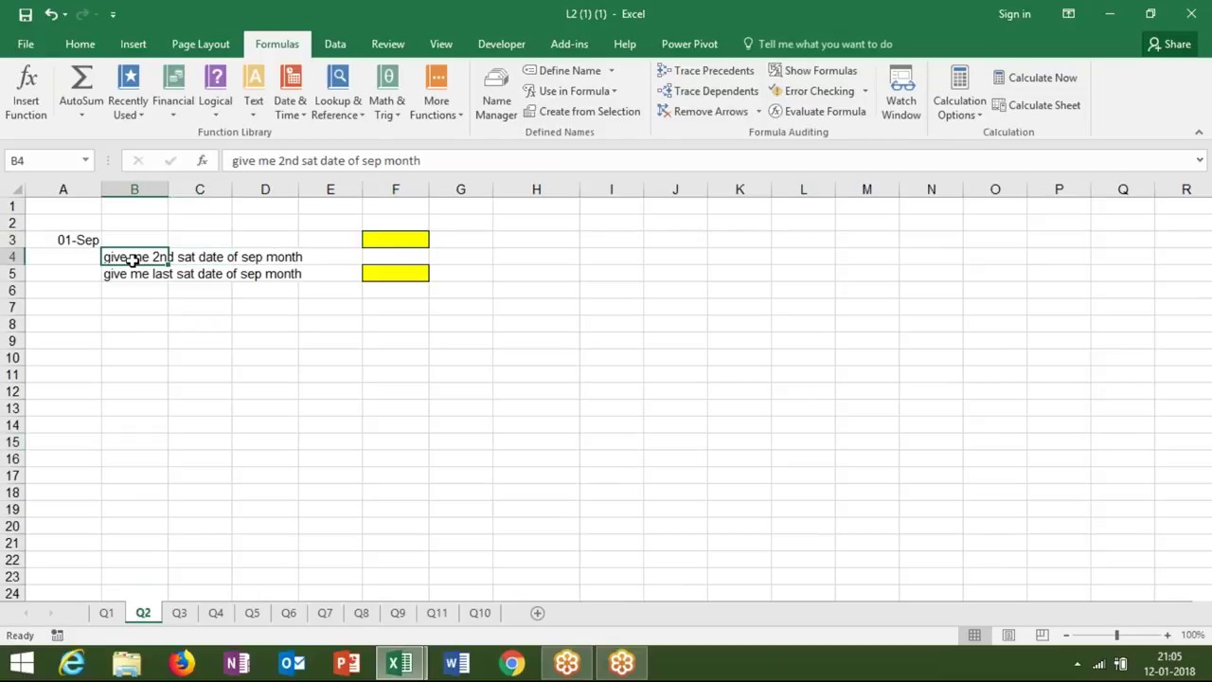
left_click(147, 308)
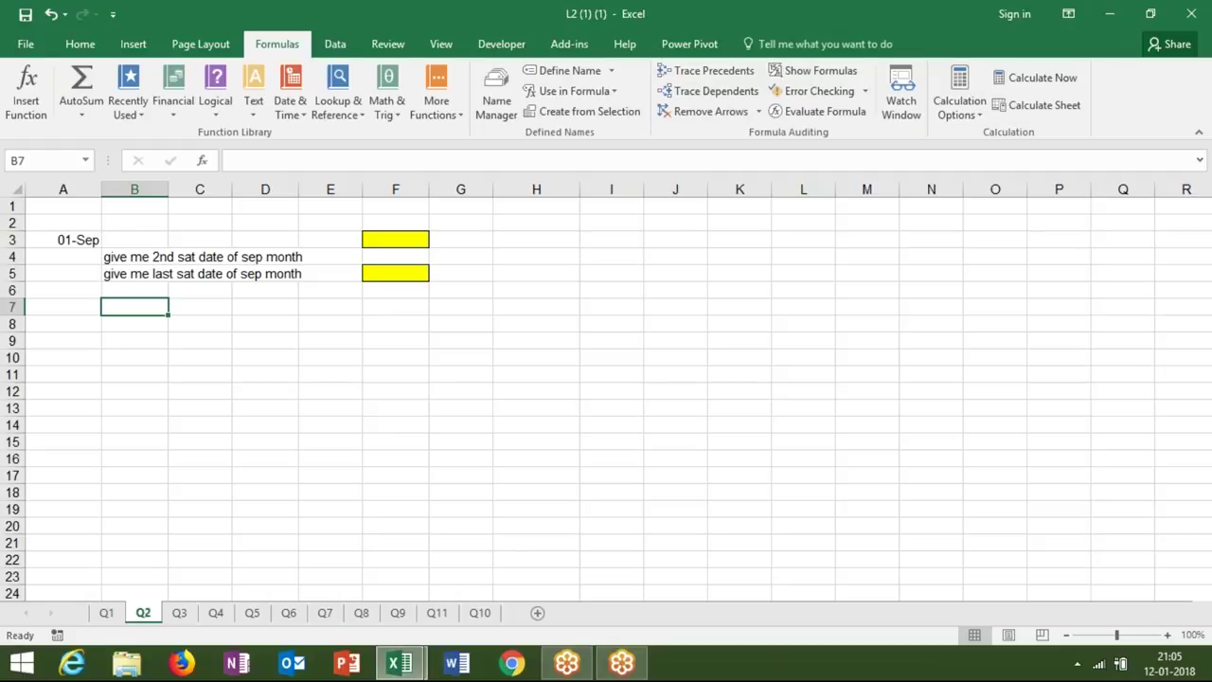
left_click(142, 256)
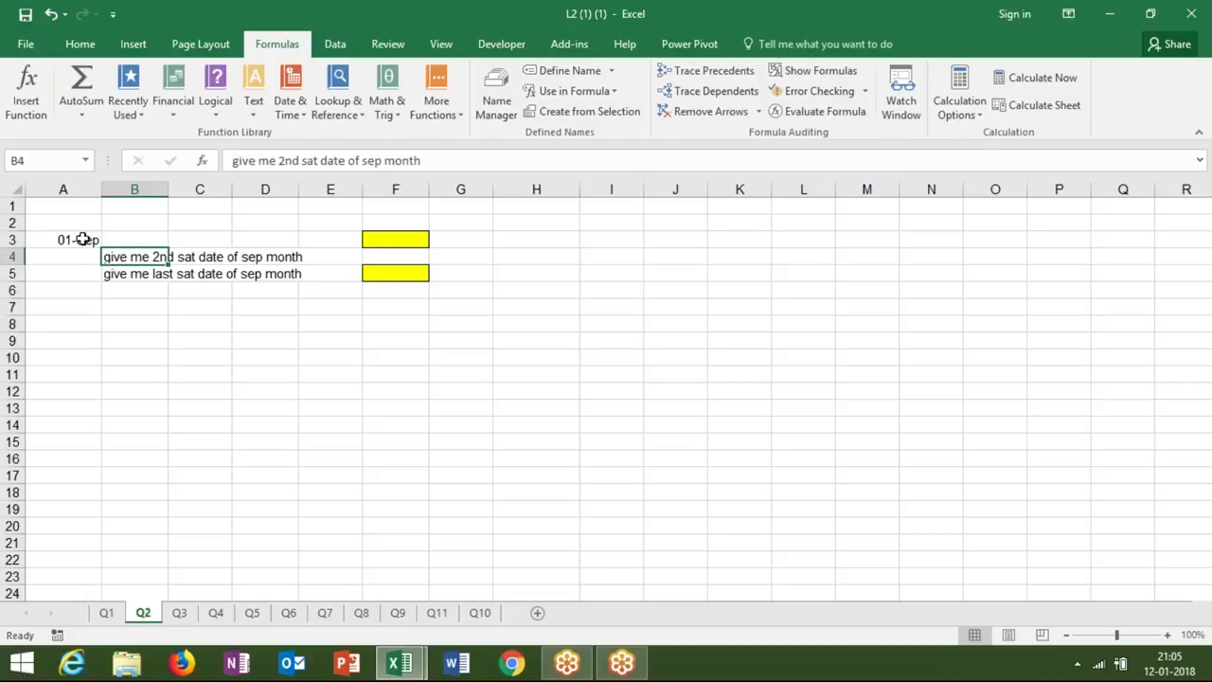
left_click(83, 239)
left_click(114, 257)
left_click(405, 237)
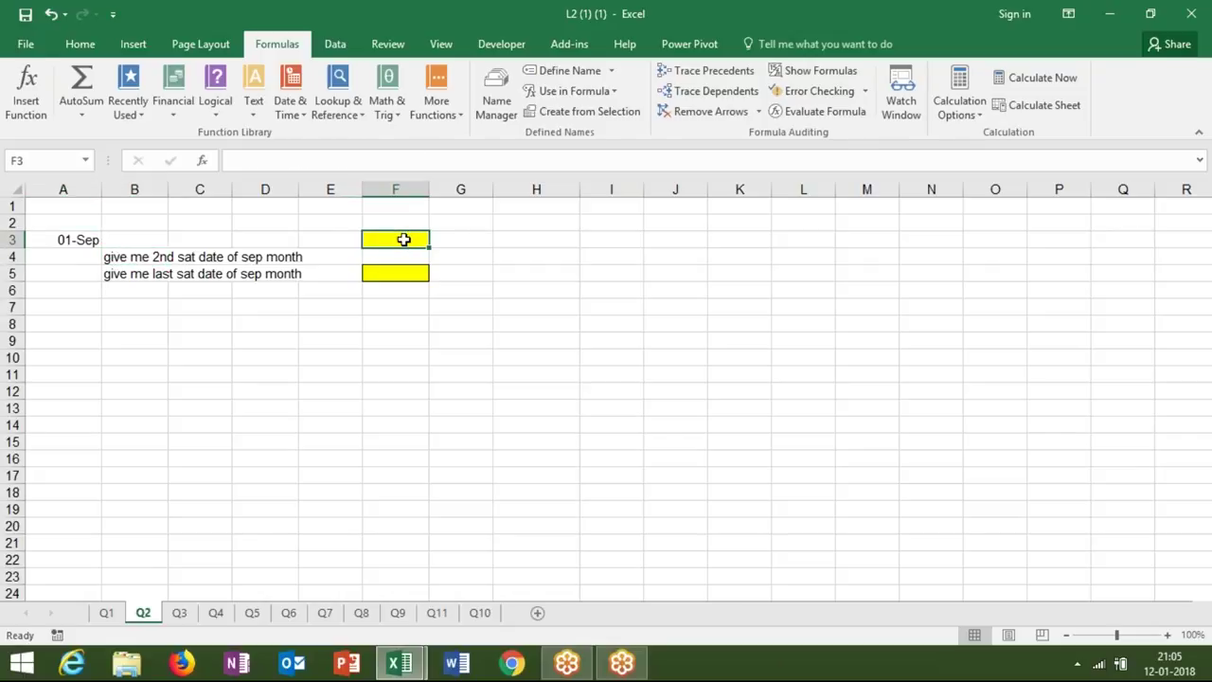
Link A7 to the 01-Sep date in A3 and enter =A7+1 in A8.
type("=")
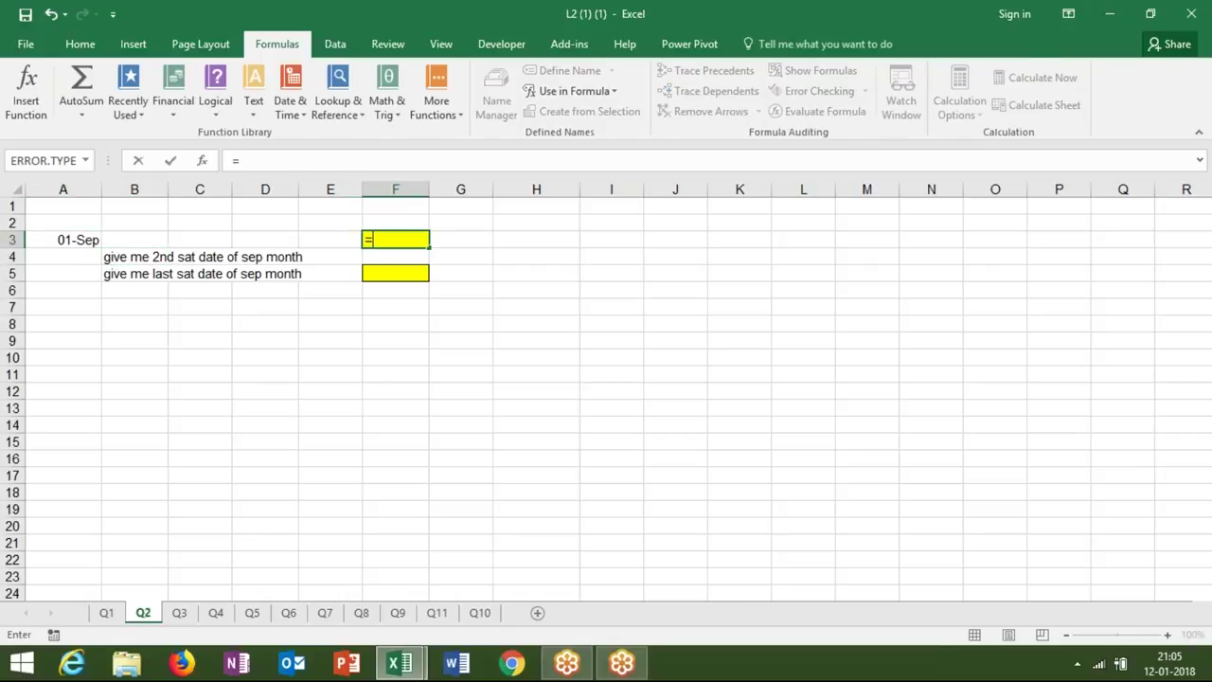
key("Escape")
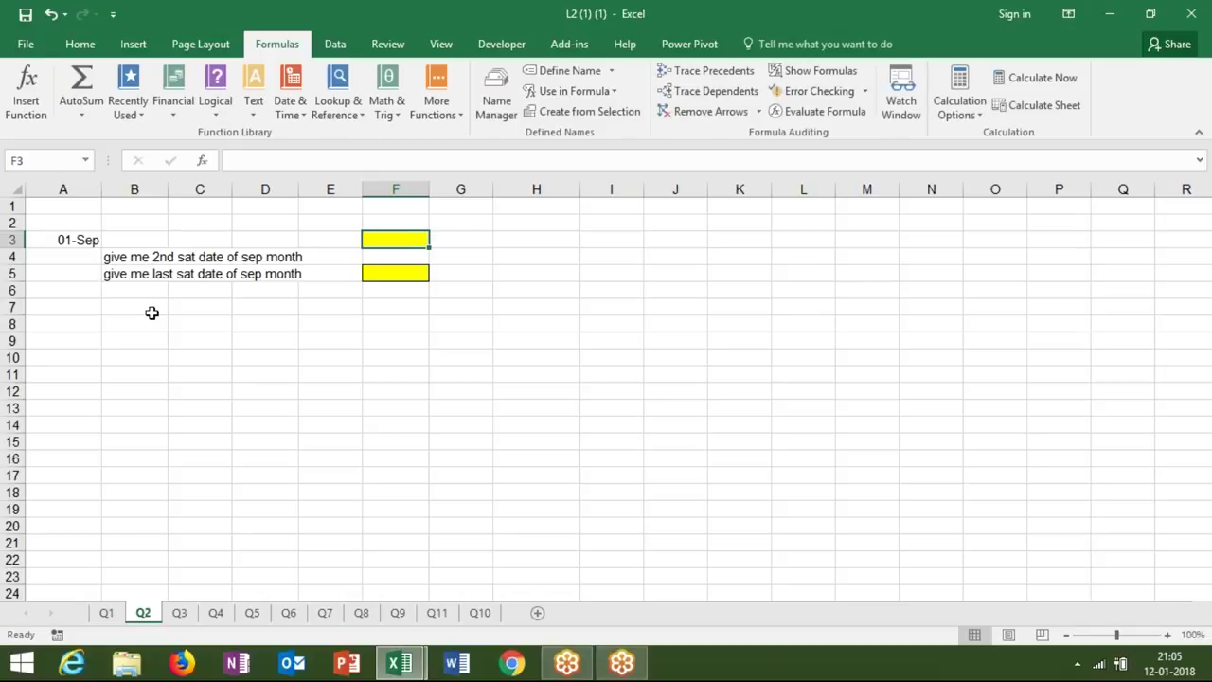
left_click(67, 312)
type("=")
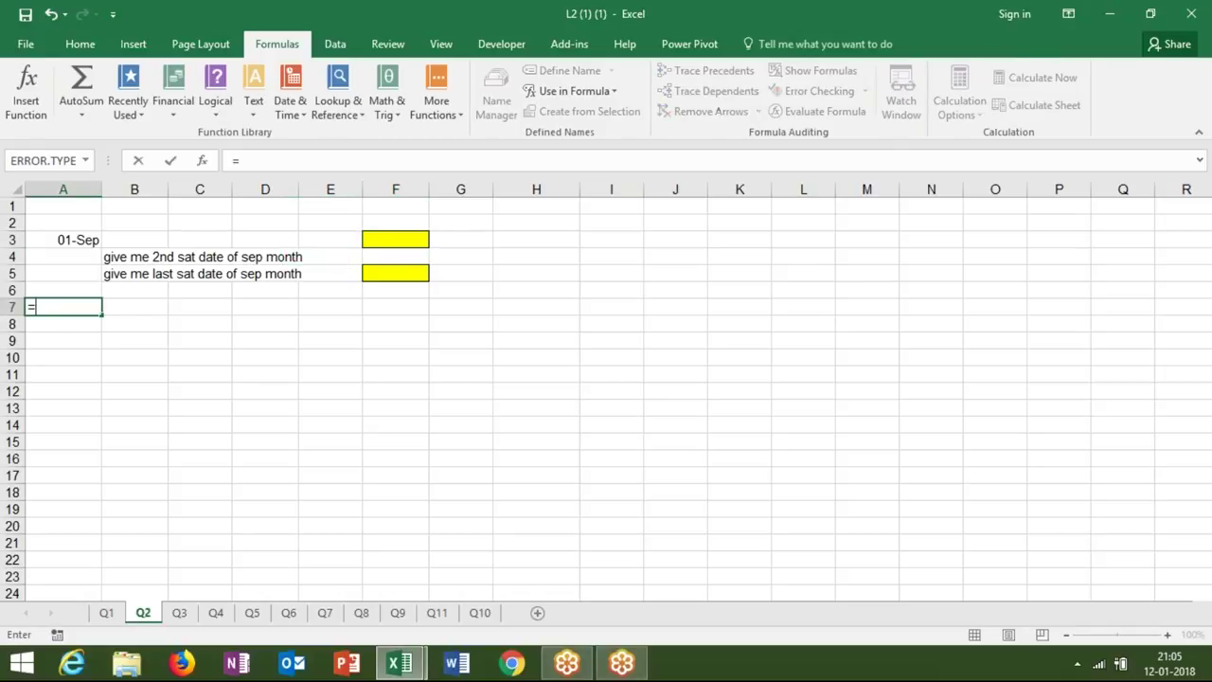
left_click(63, 239)
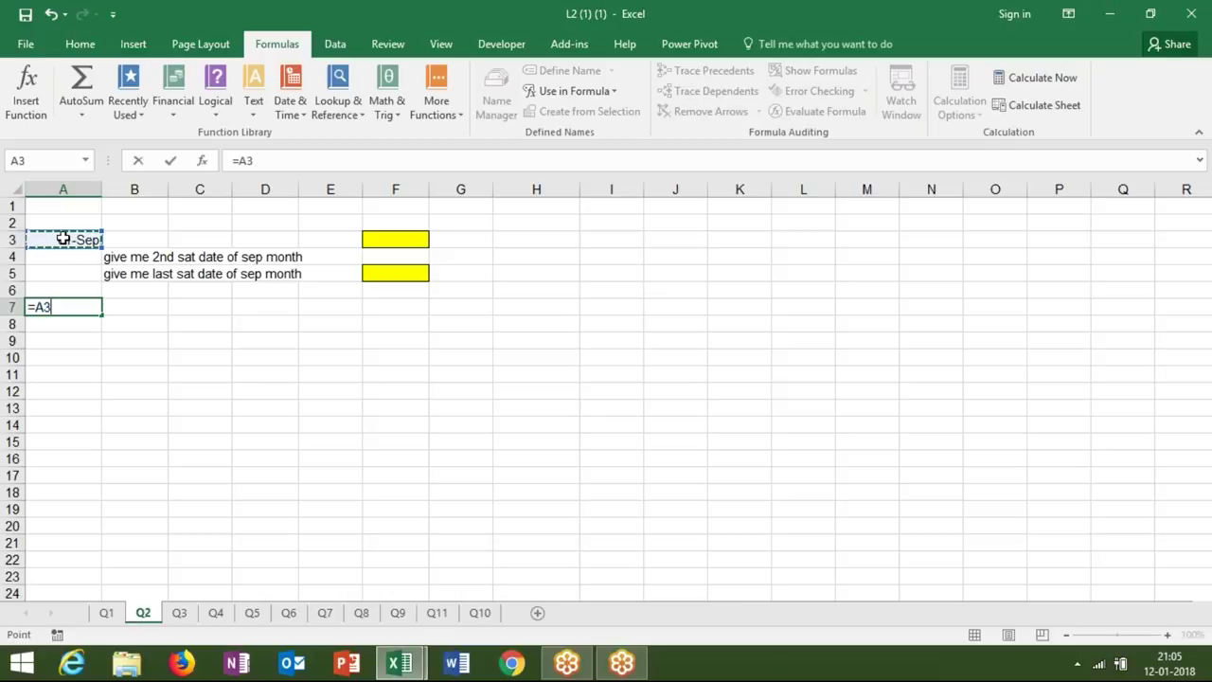
key("Return")
type("=")
key("Up")
type("+")
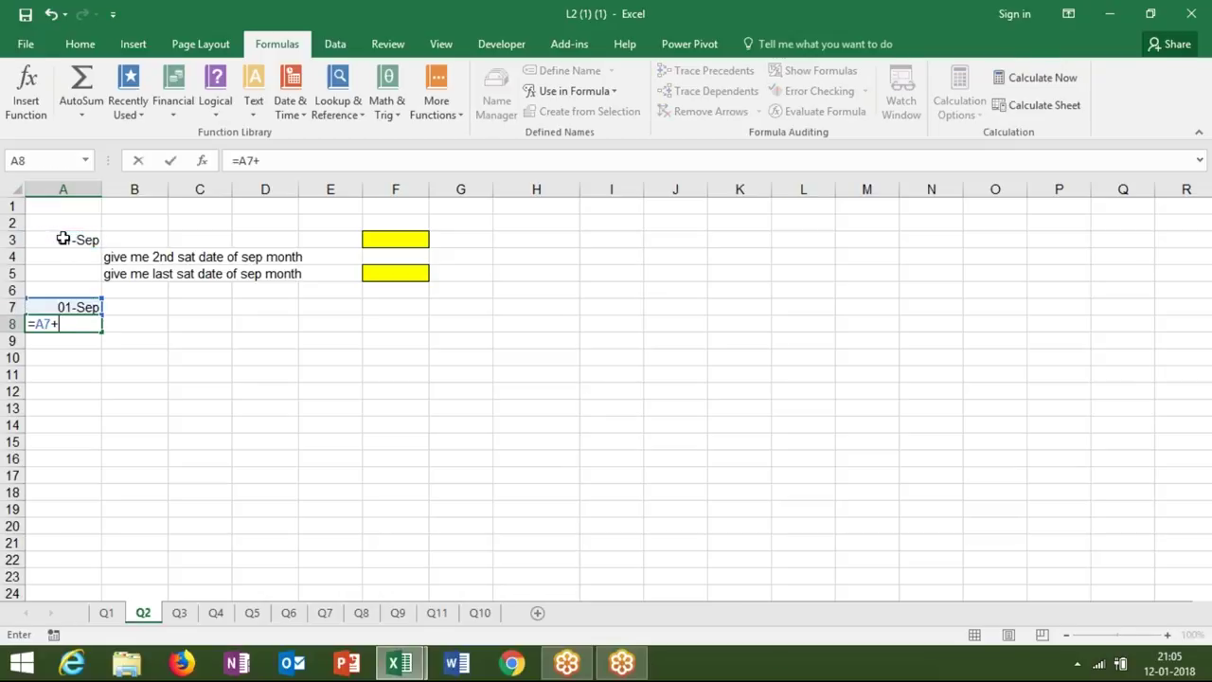
type("1")
key("Return")
Fill the next-day formula down A8:A36 so the dates run through 30-Sep.
key("Up")
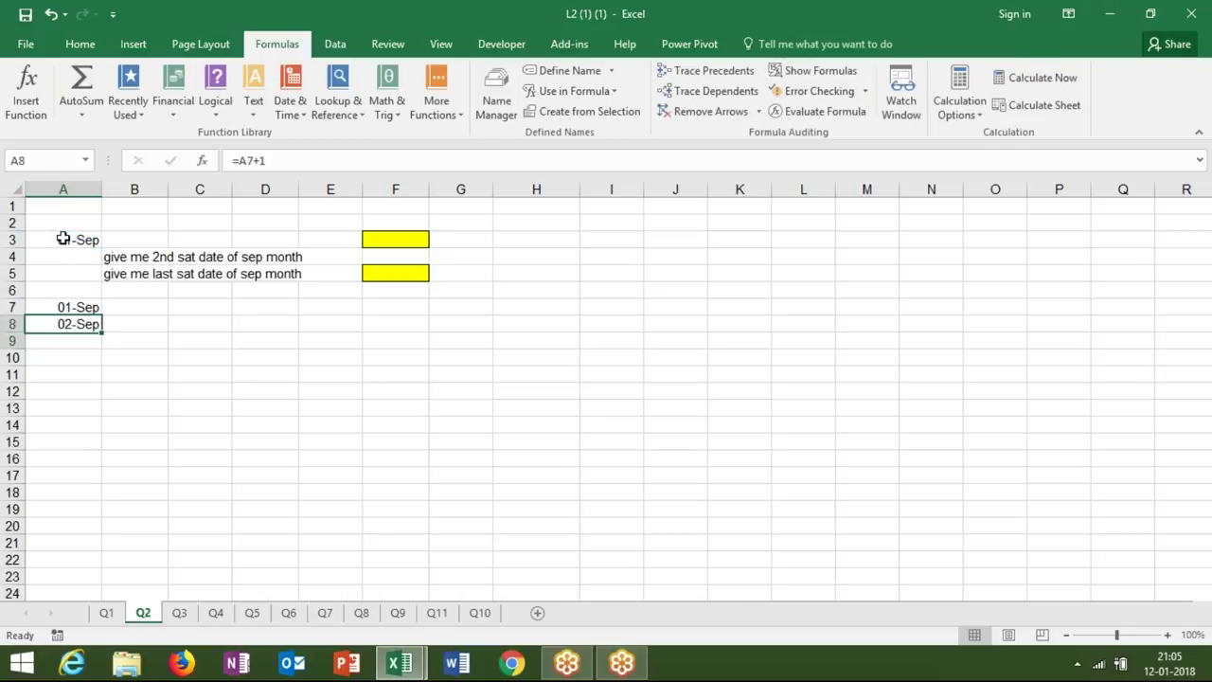
key("shift+Down")
key("shift+Down")
key("shift+Down")
key("shift+Down")
key("shift+Down")
key("shift+Down")
key("shift+Down")
key("shift+Down")
key("shift+Down")
key("ctrl+d")
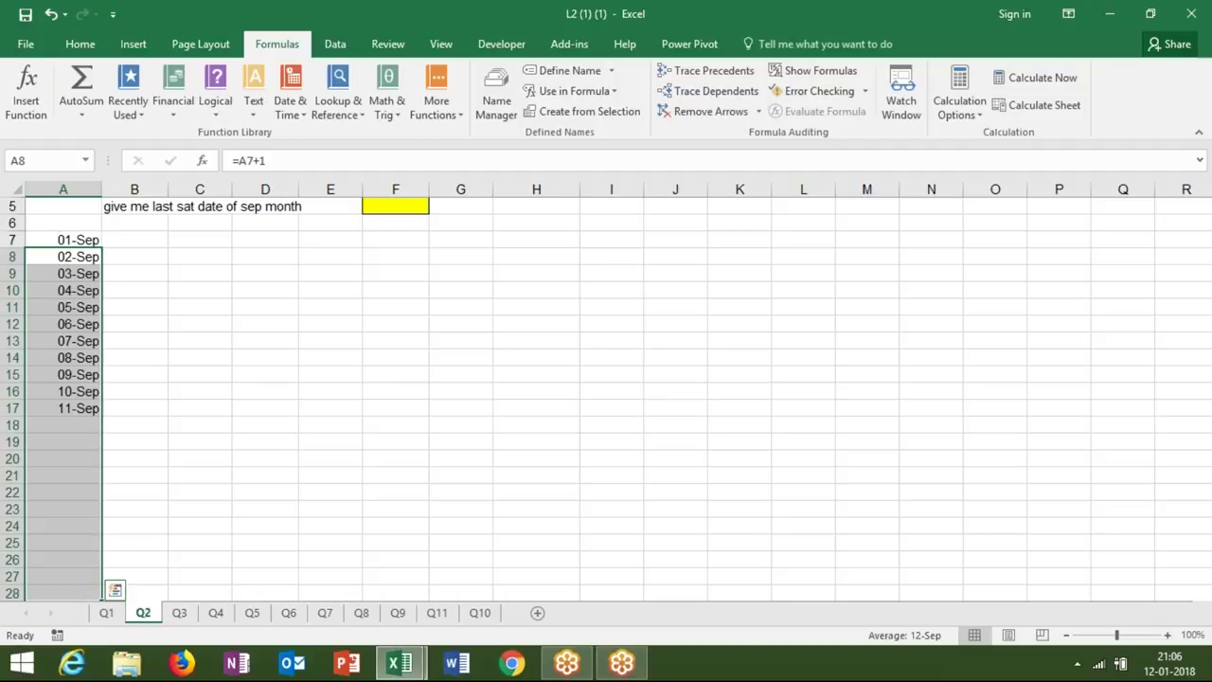
key("ctrl+Down")
key("shift+Down")
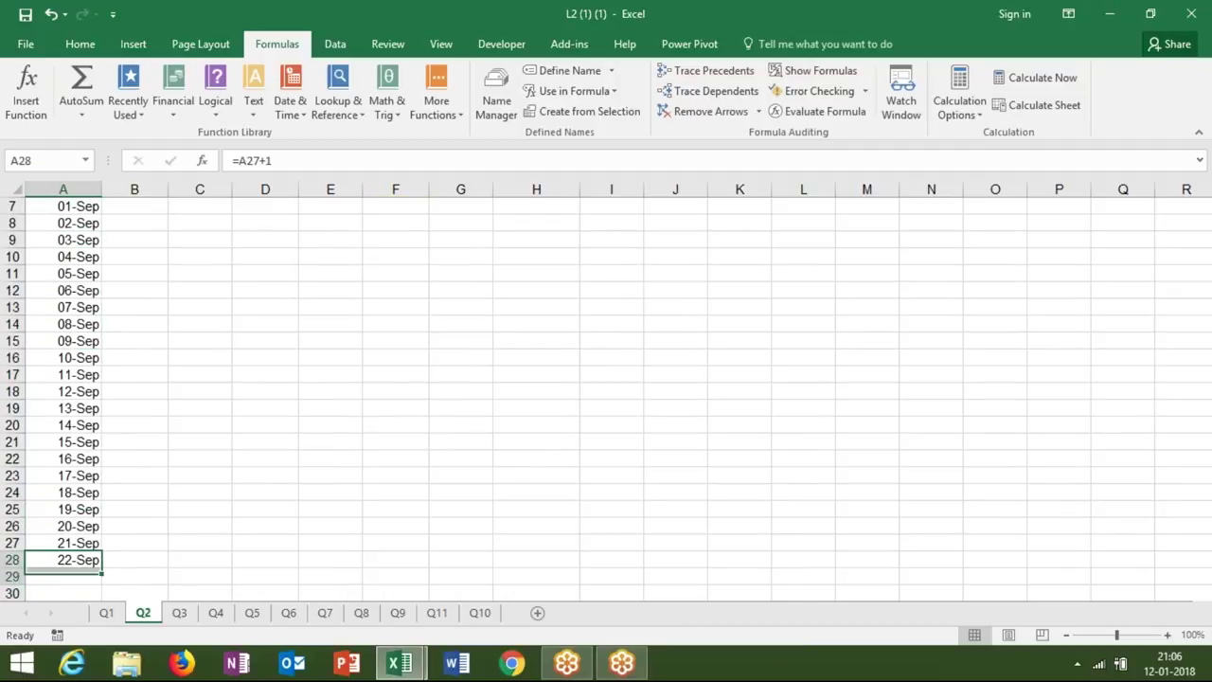
key("shift+Down")
key("shift+Down")
key("shift+Down")
key("shift+Down")
key("ctrl+d")
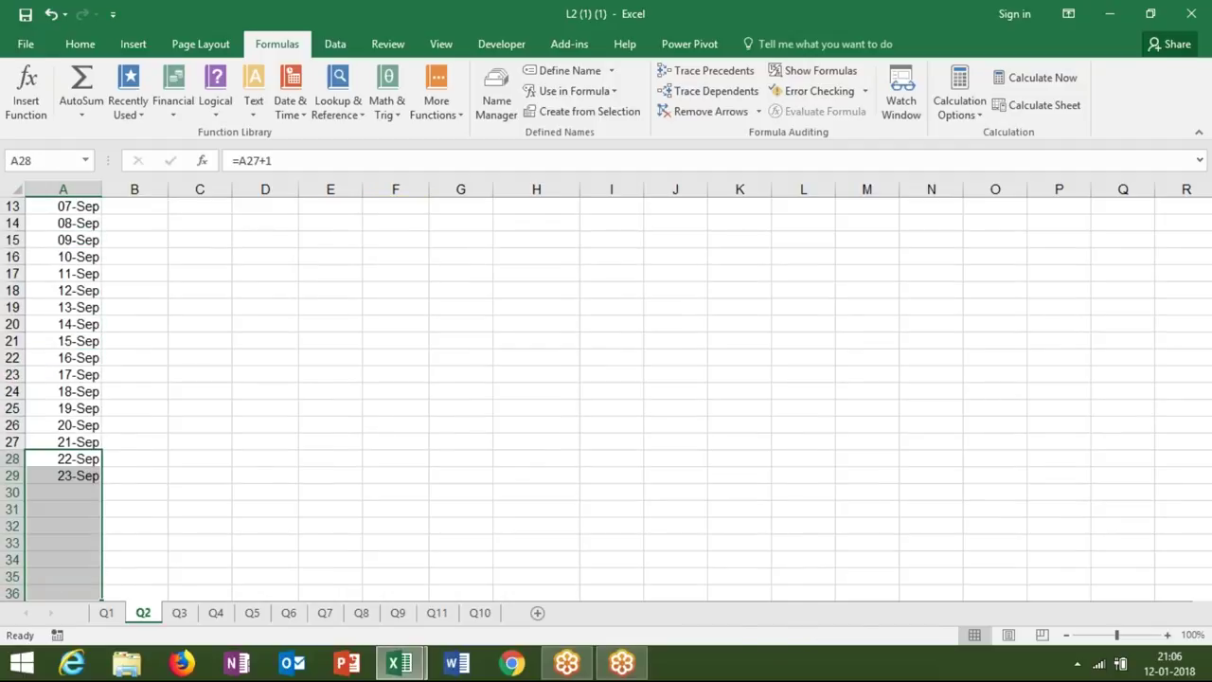
key("ctrl+Down")
key("Down")
key("Up")
key("ctrl+Home")
key("ctrl+Down")
key("Down")
key("Down")
key("Down")
key("Right")
key("Down")
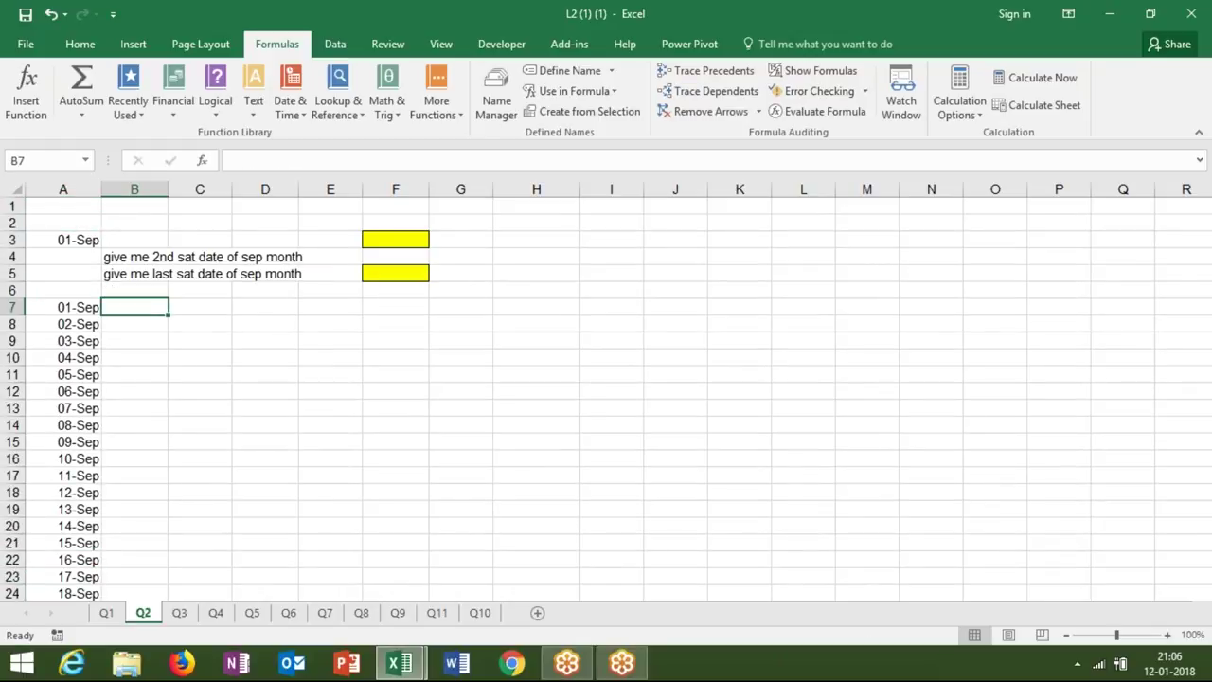
Enter =TEXT(A7,"DDD") in B7 and fill it down to B36, showing Fri for 01-Sep.
type("=te")
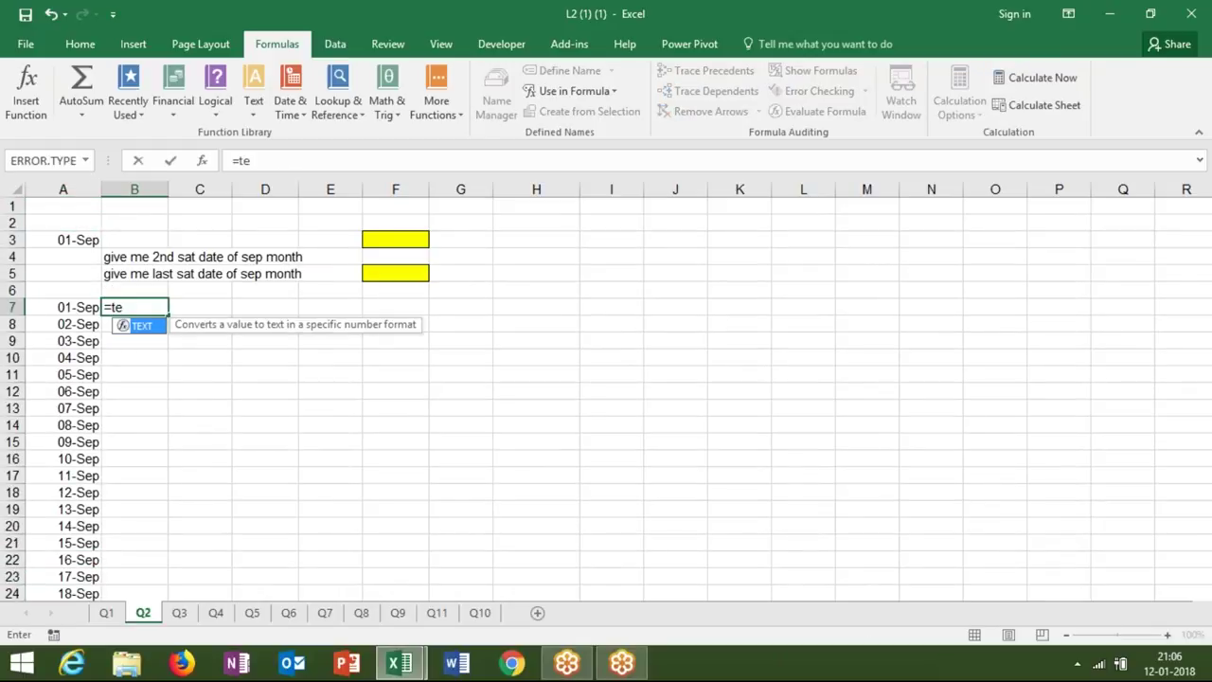
key("Tab")
key("Left")
type(",\"DDD")
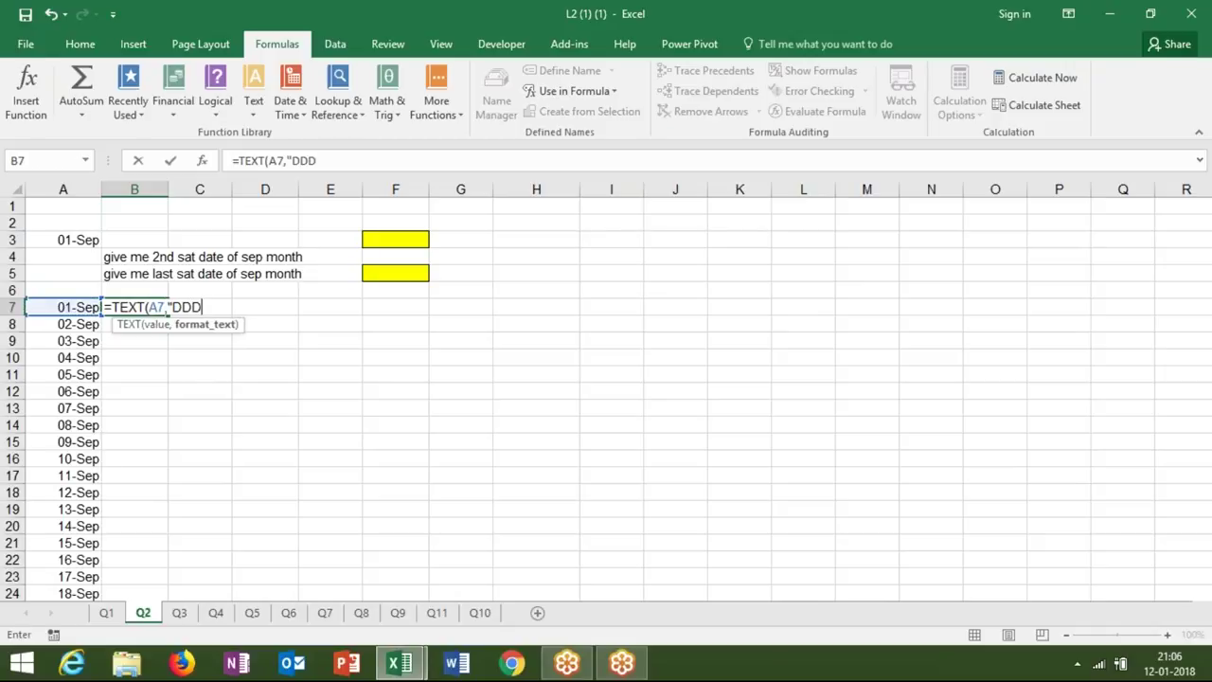
type("\"")
key("Return")
key("Up")
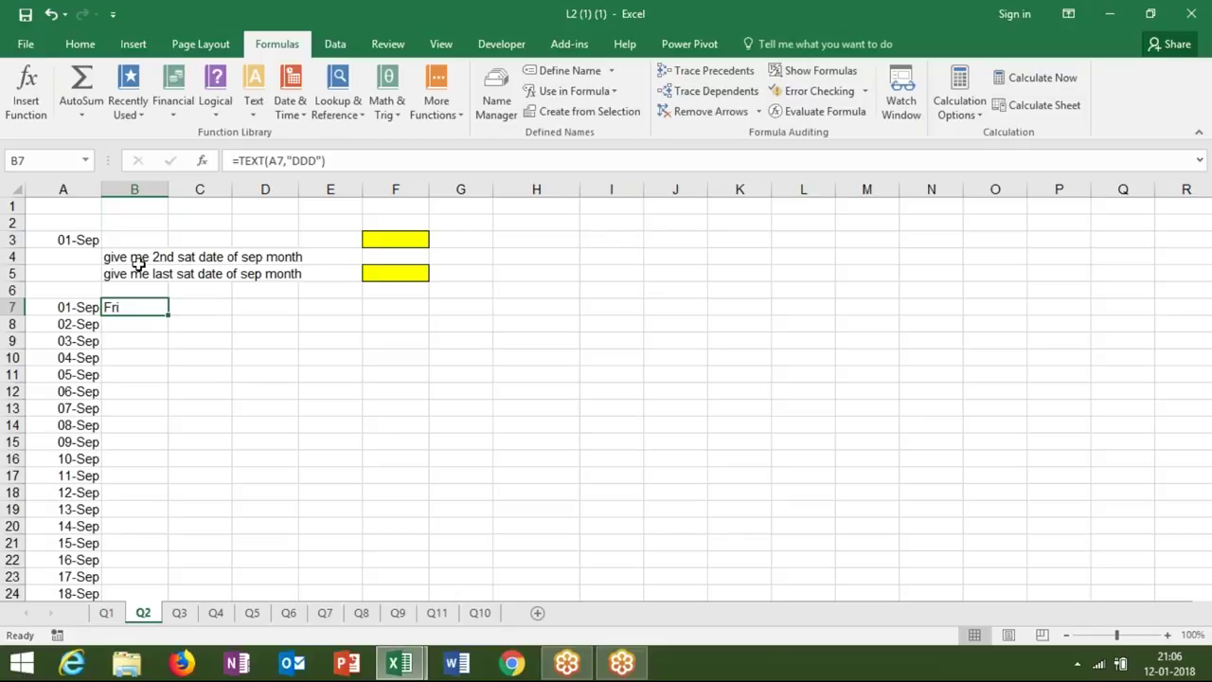
double_click(165, 312)
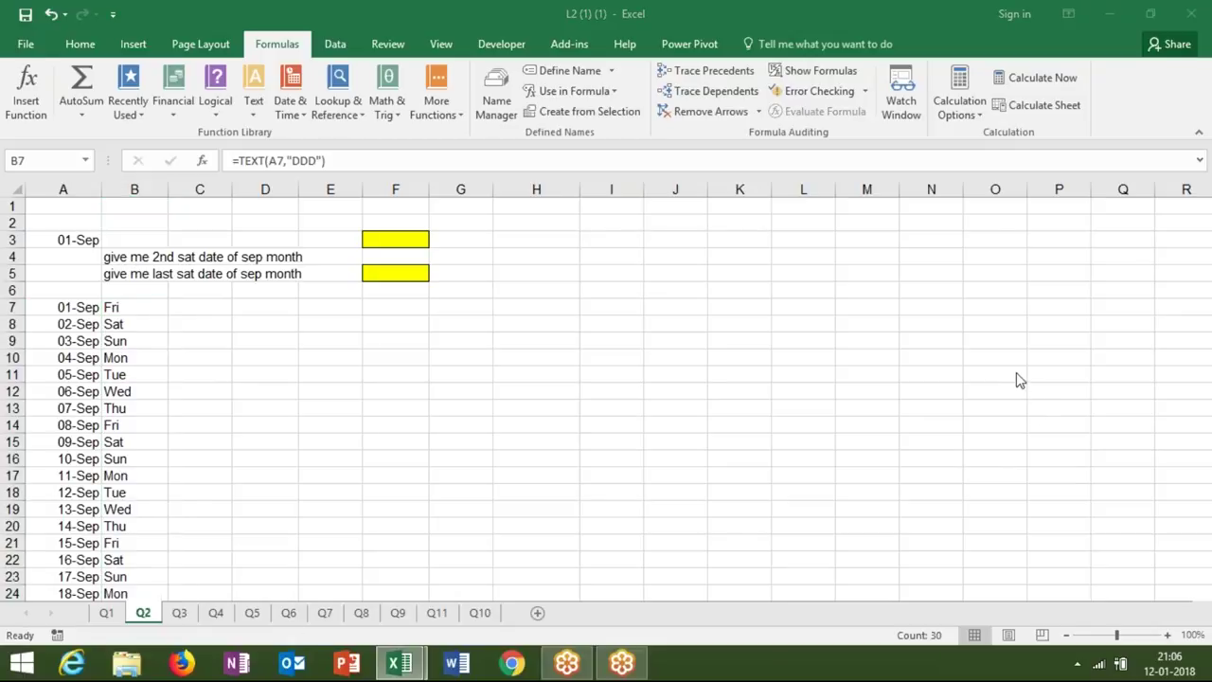
left_click(201, 305)
Enter =IF(B7="Sat",A7) in C7 and fill it down column C to C36.
type("=if(")
left_click(130, 307)
type("=\"S")
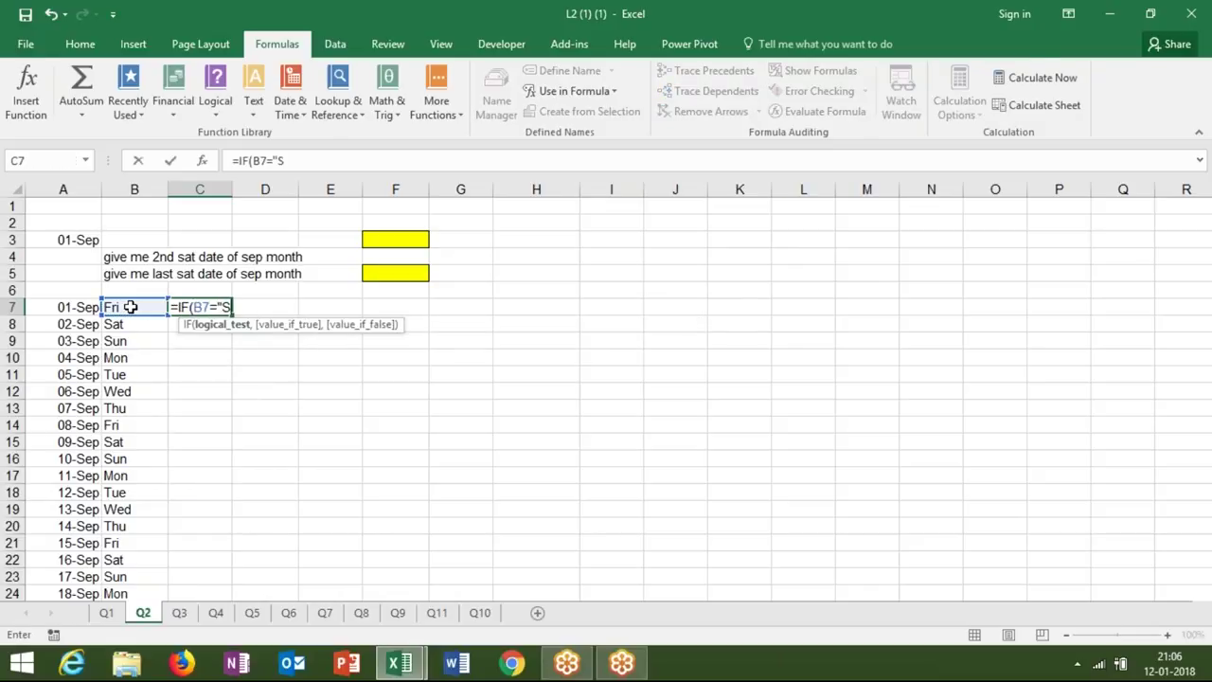
type("at\",")
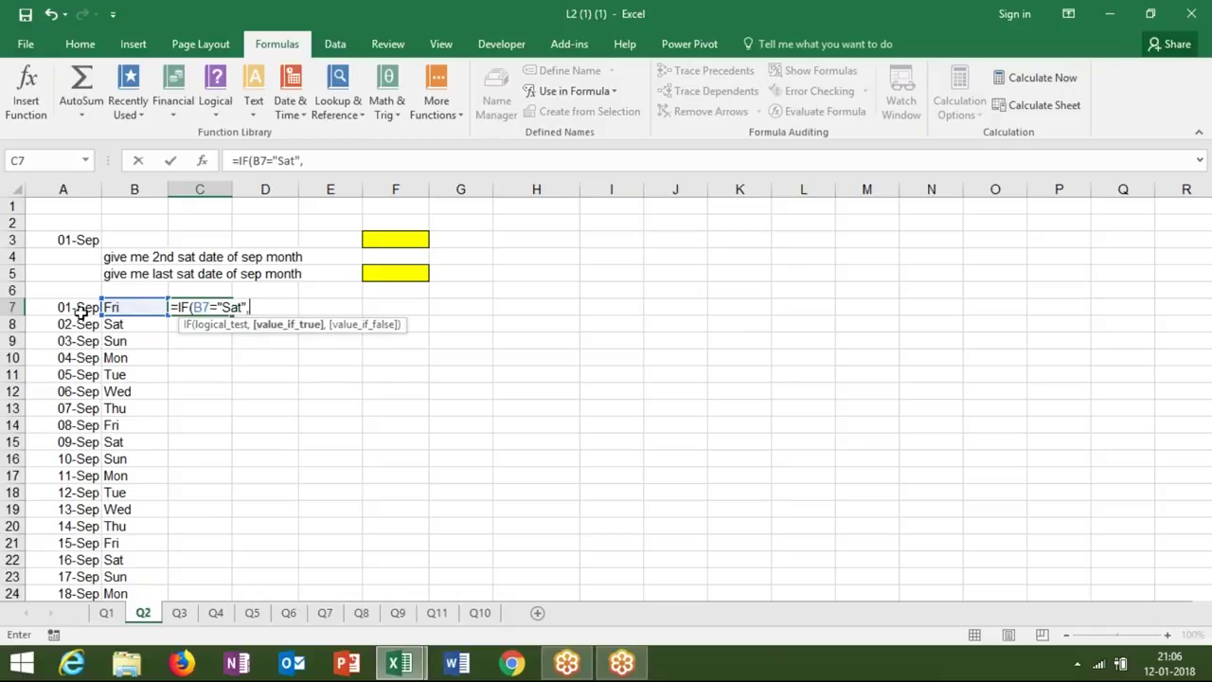
left_click(81, 307)
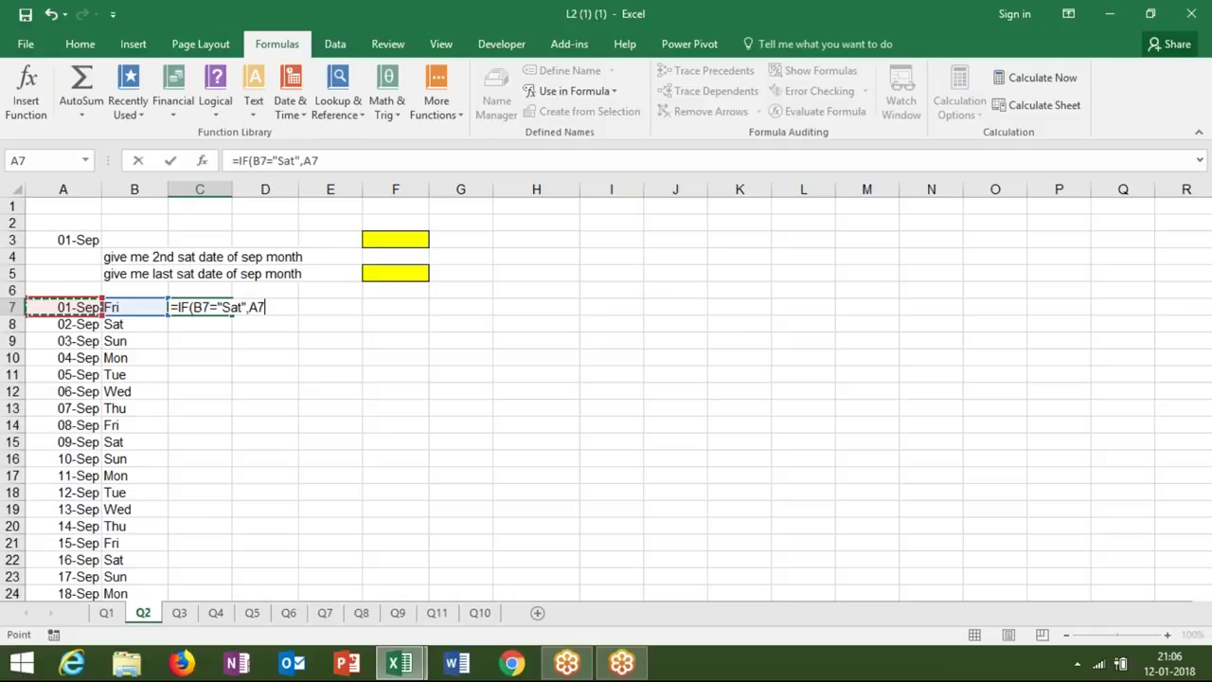
key("ctrl+Return")
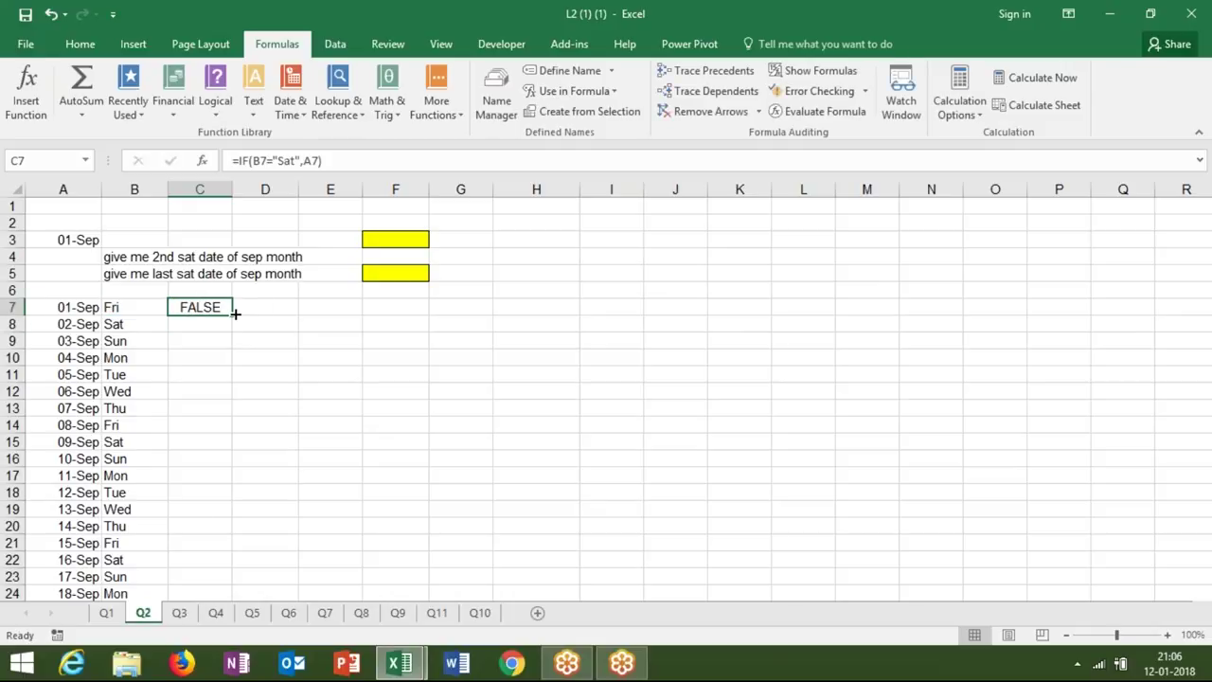
double_click(232, 314)
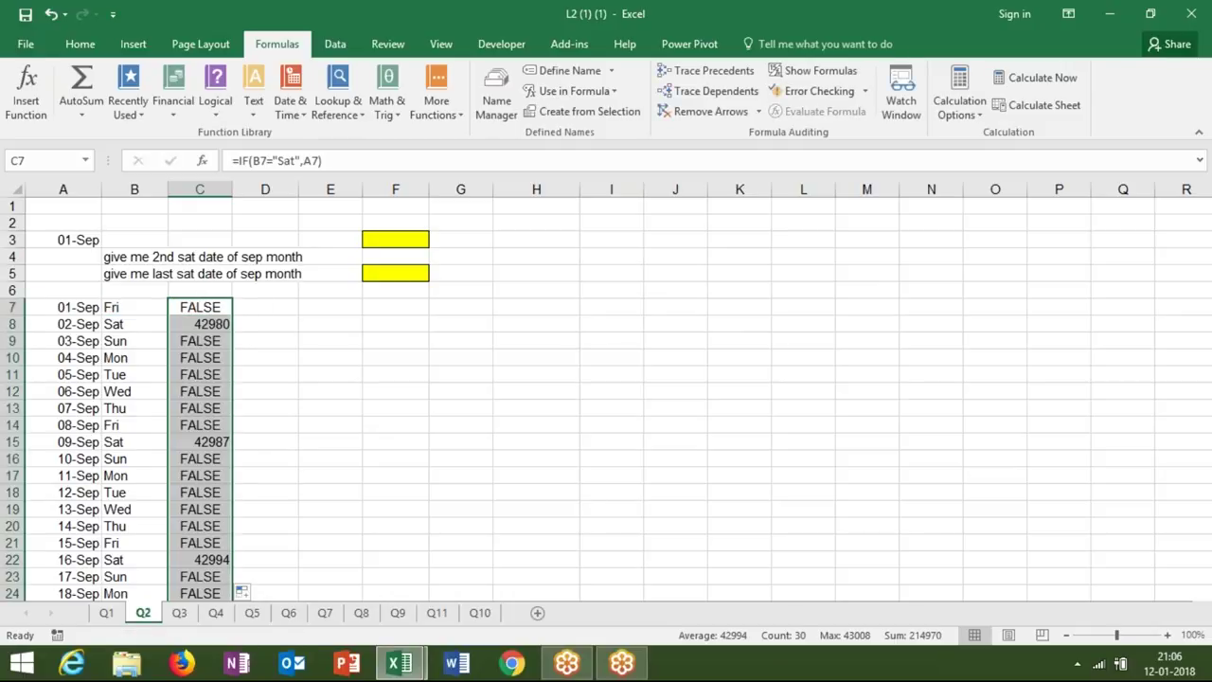
Check the IF results in C8 and C15, then begin a formula in D7.
left_click(218, 324)
left_click(208, 442)
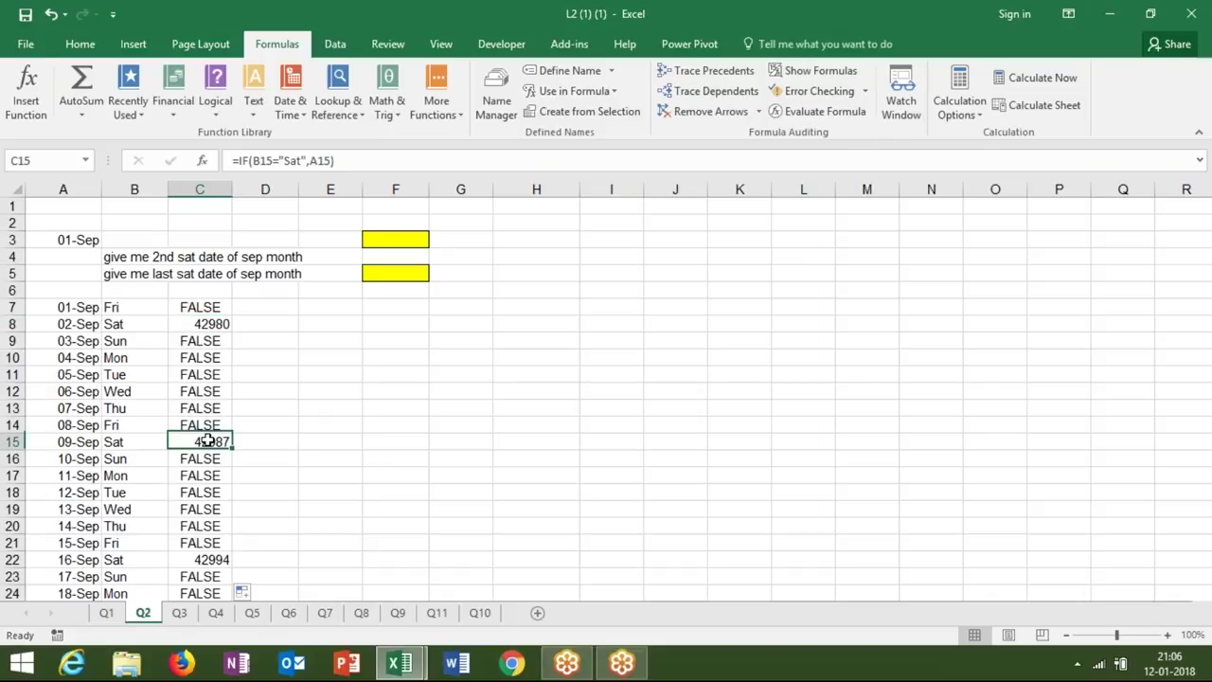
left_click(212, 323)
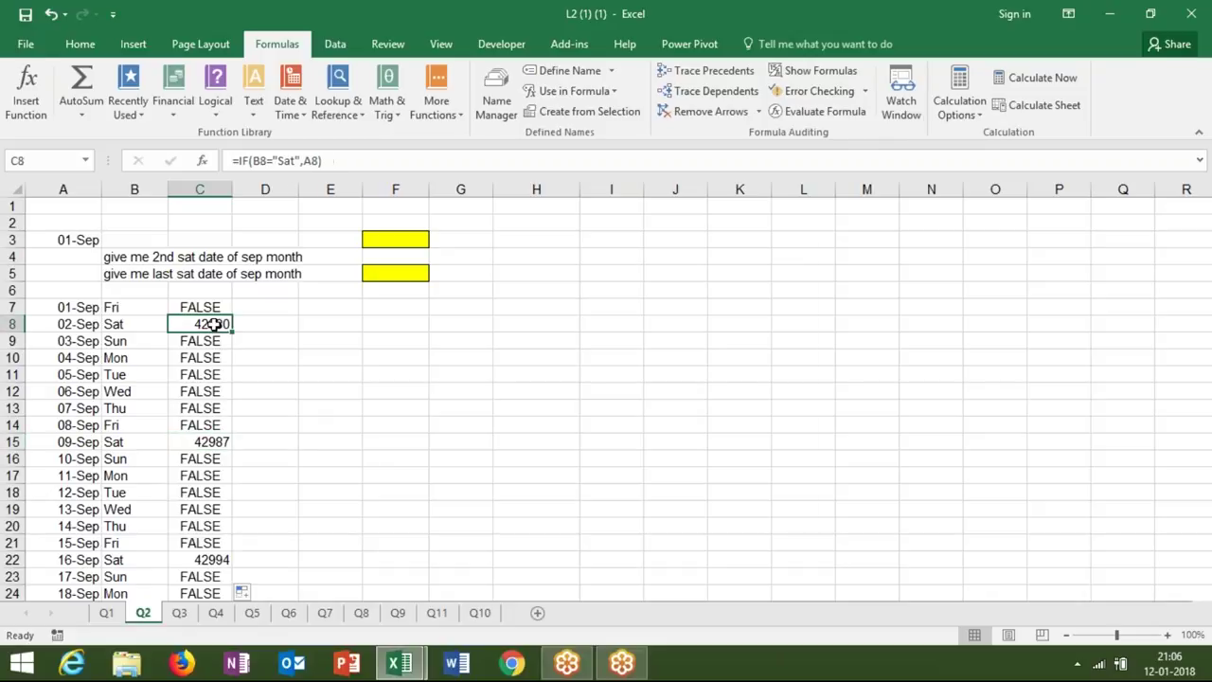
left_click(213, 442)
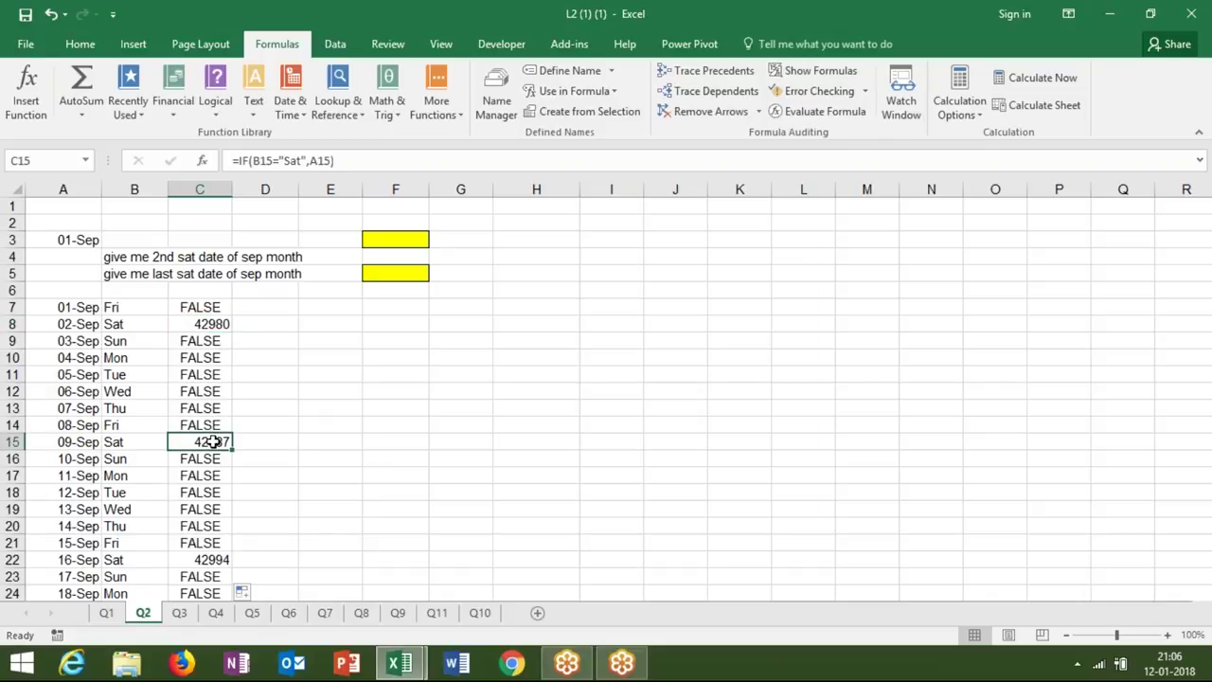
left_click(288, 304)
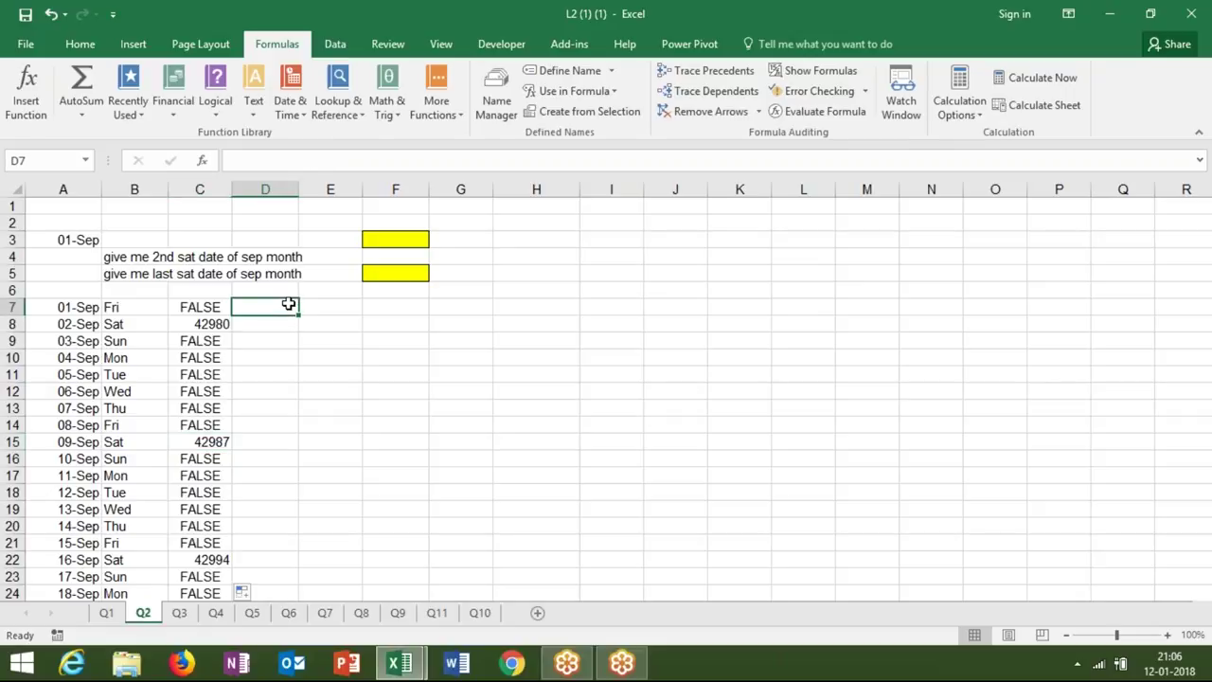
type("=")
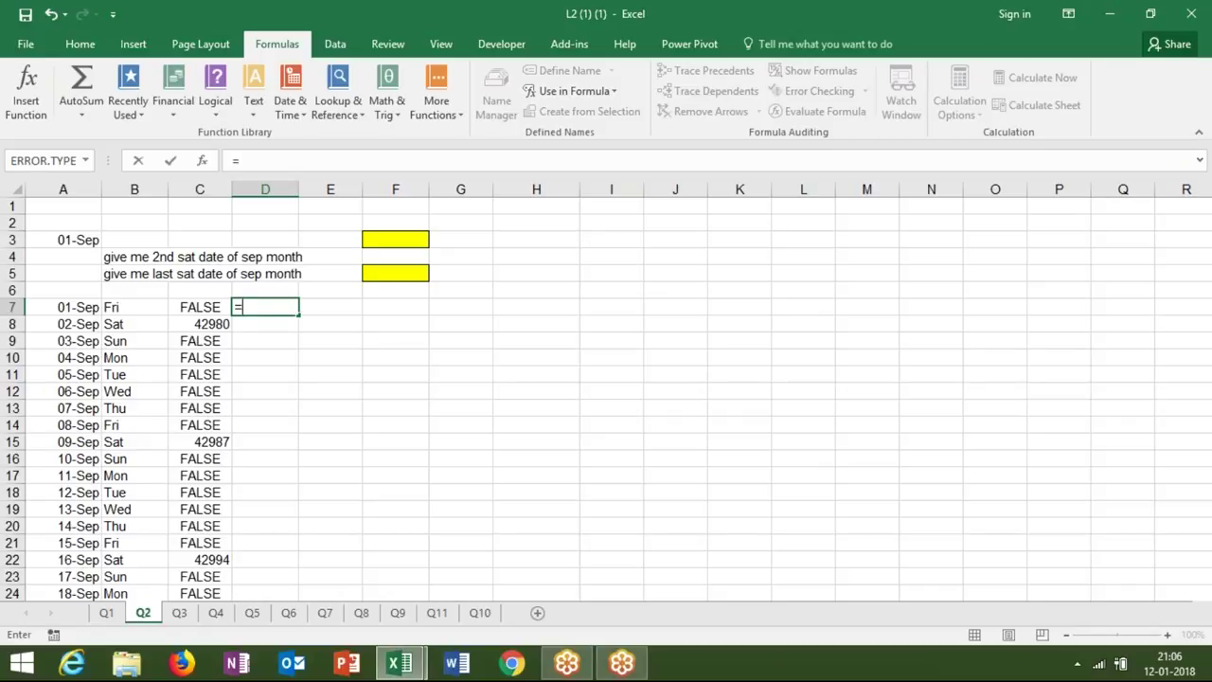
Enter a SMALL formula in D7 over the range C7:C36 to find the second Saturday.
type("sma")
key("Tab")
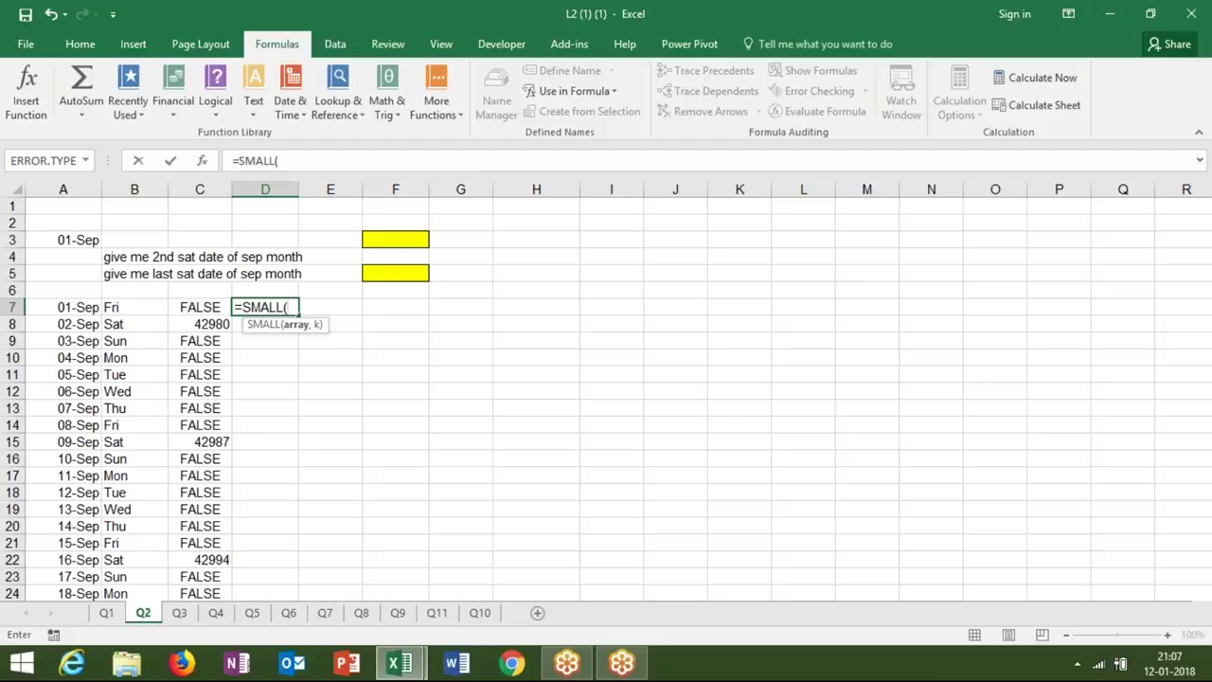
left_click(207, 309)
key("ctrl+shift+Down")
type(",")
type("3")
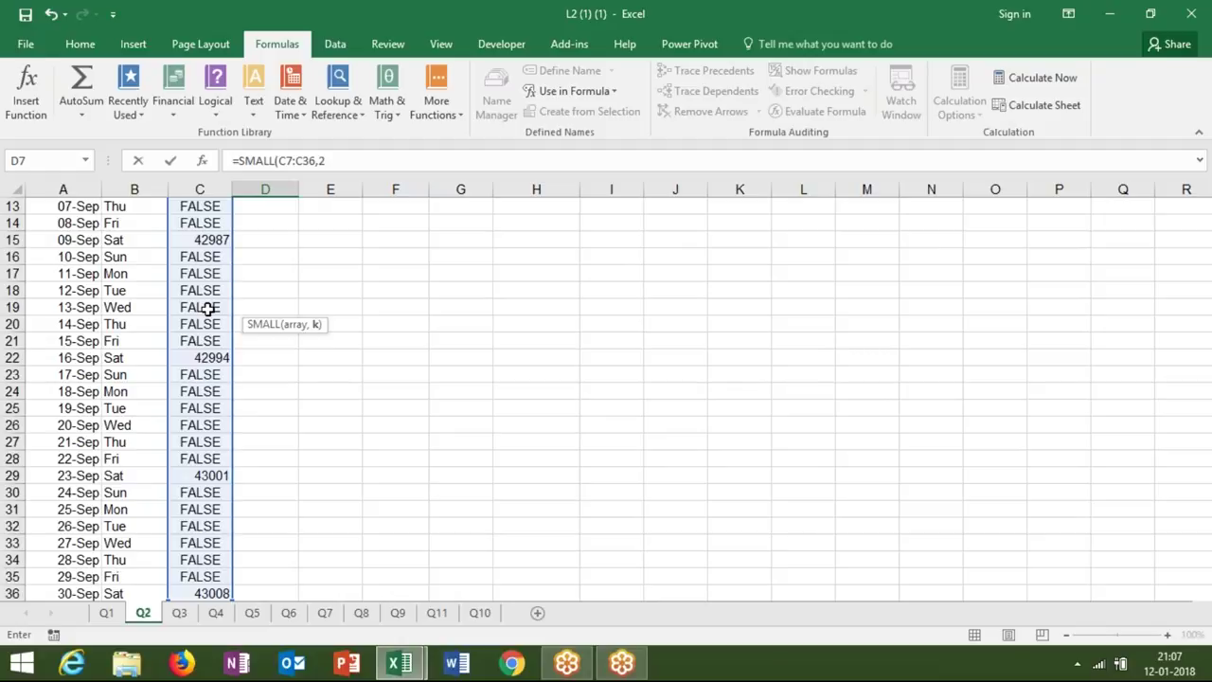
type(")")
key("Return")
key("Up")
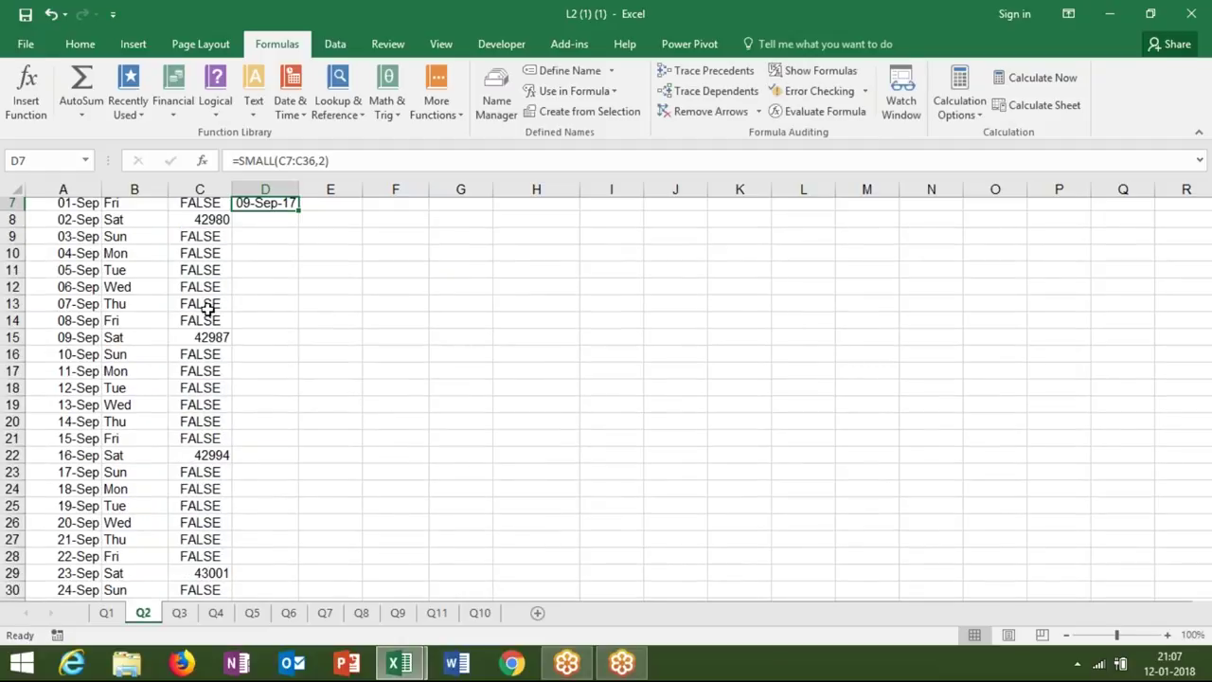
scroll(203, 307, "up", 1)
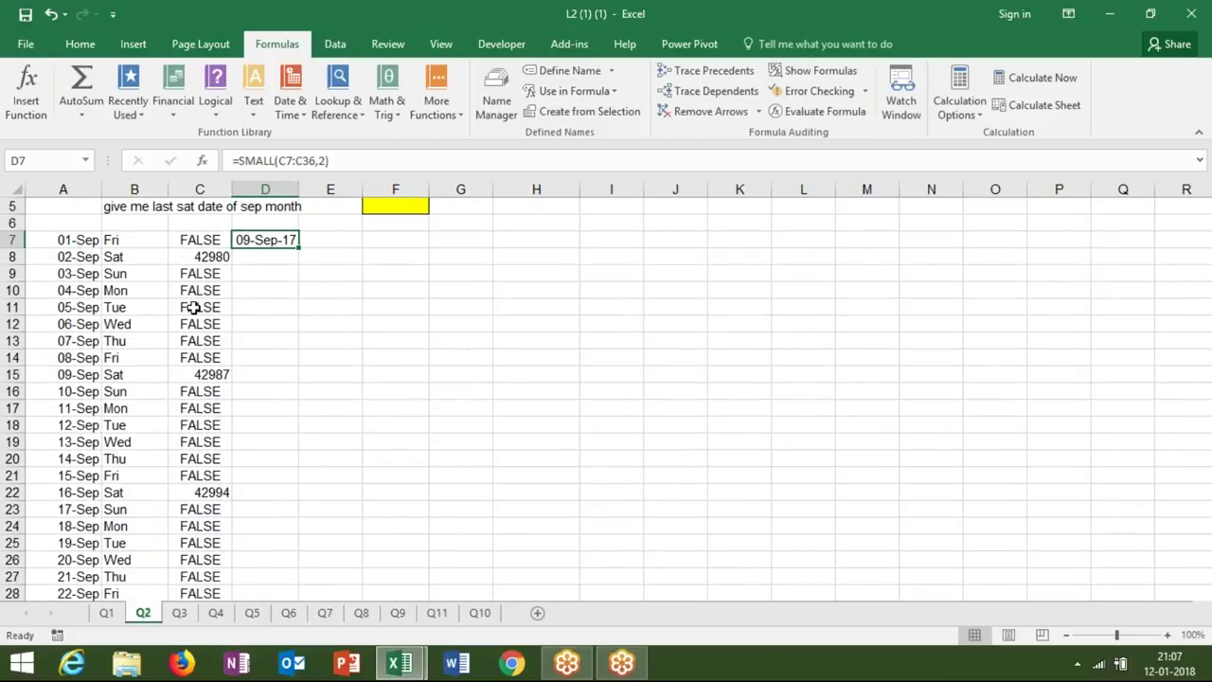
Close the stray Task Manager and show D7 as the plain serial 42987.
key("ctrl+shift+Escape")
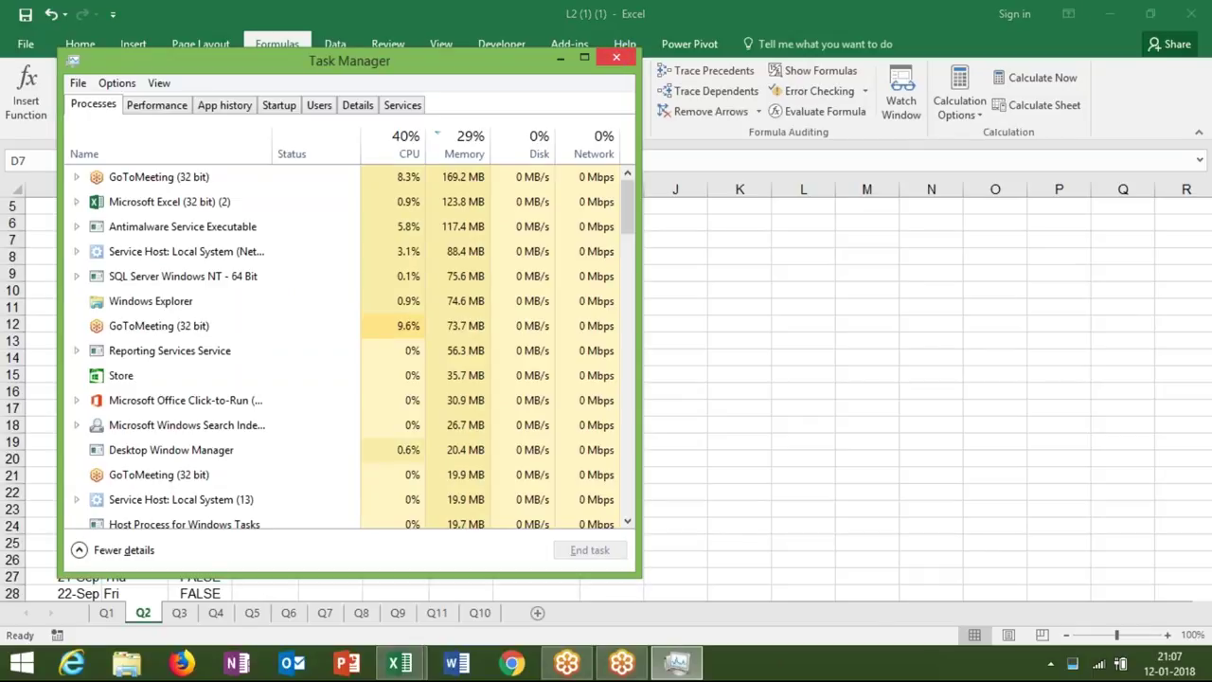
left_click(620, 58)
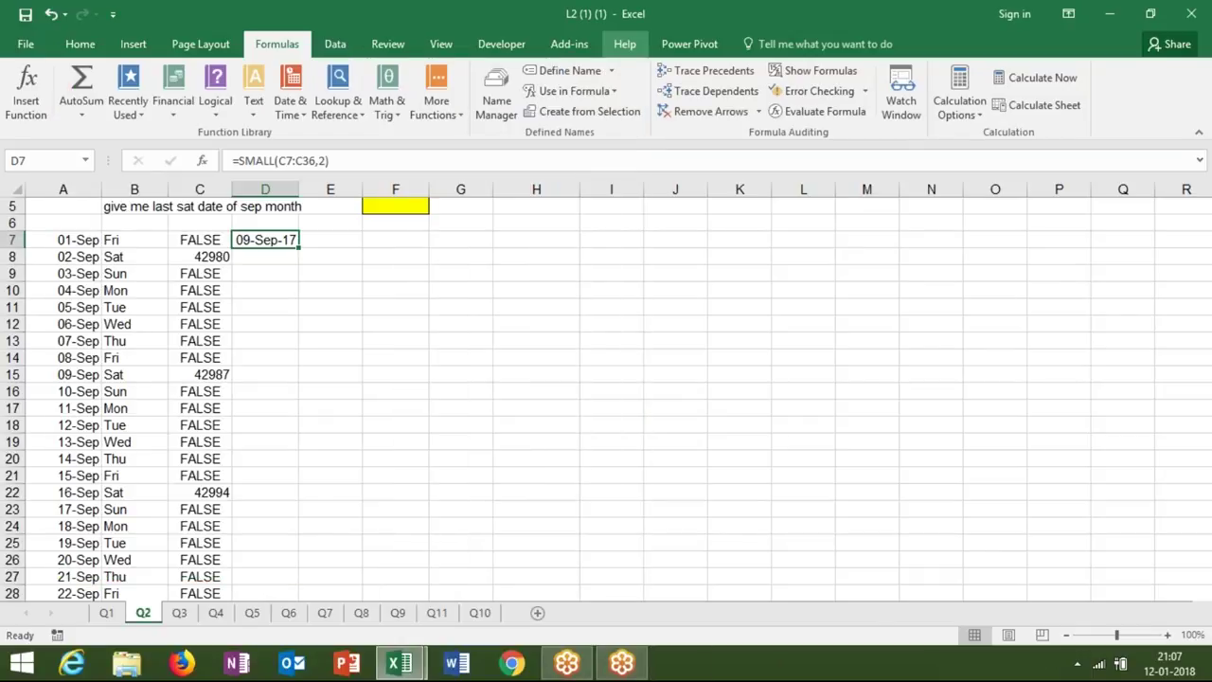
key("ctrl+shift+asciitilde")
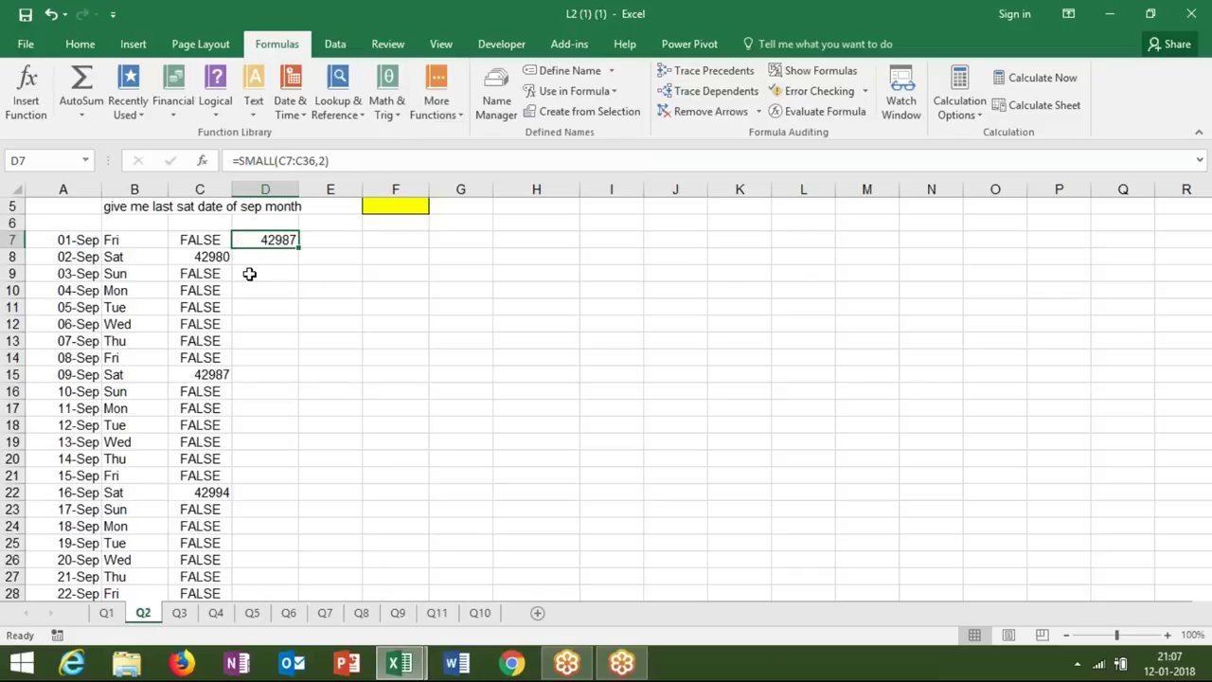
left_click(224, 255)
left_click(212, 374)
left_click(271, 242)
Recheck D7's SMALL formula against the IF formula in C7.
double_click(277, 240)
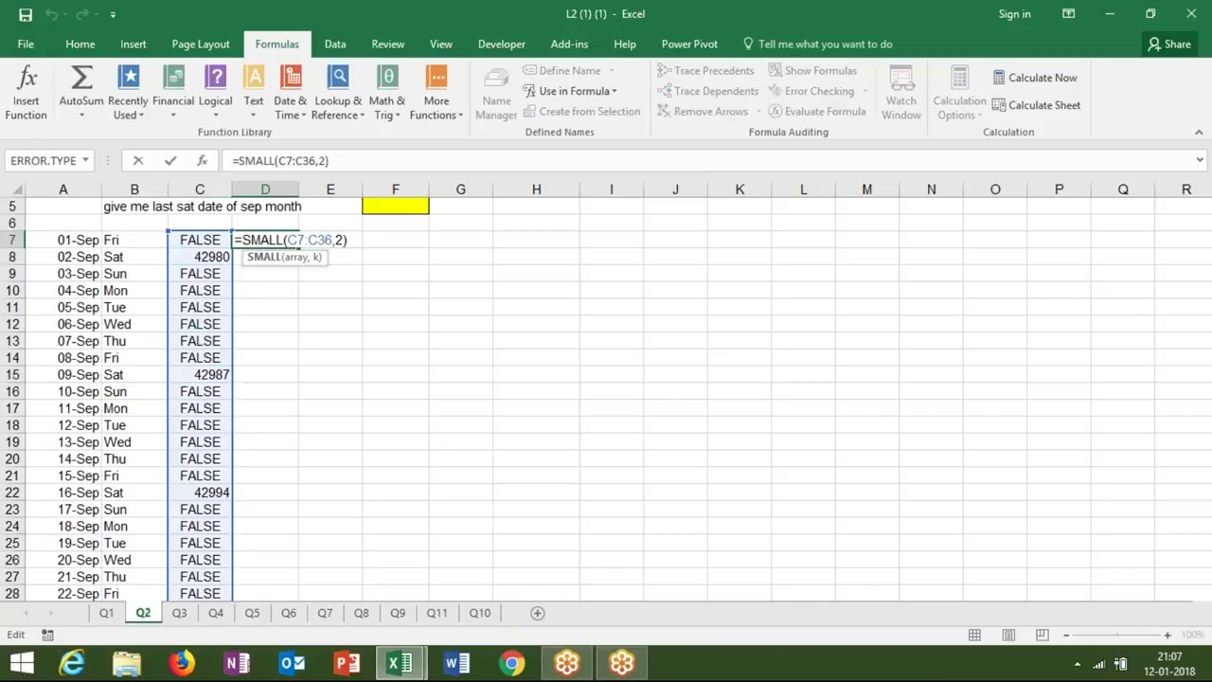
key("ctrl+Return")
key("Up")
key("Up")
key("Up")
key("Up")
key("Up")
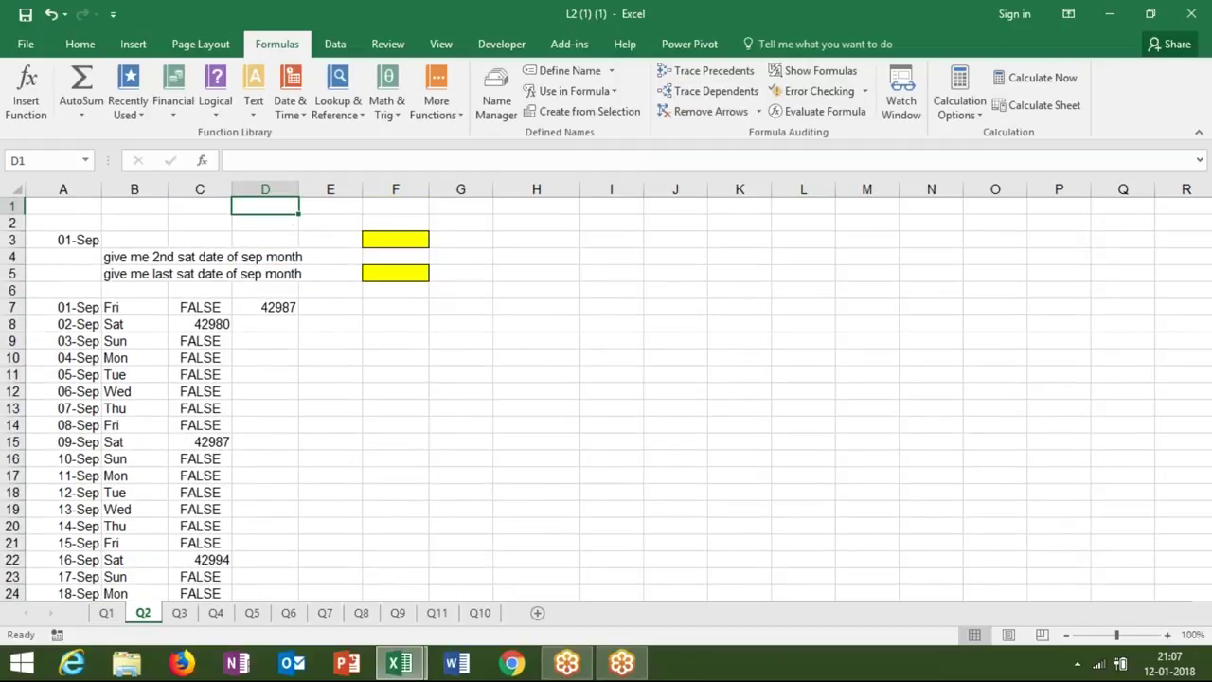
left_click(205, 310)
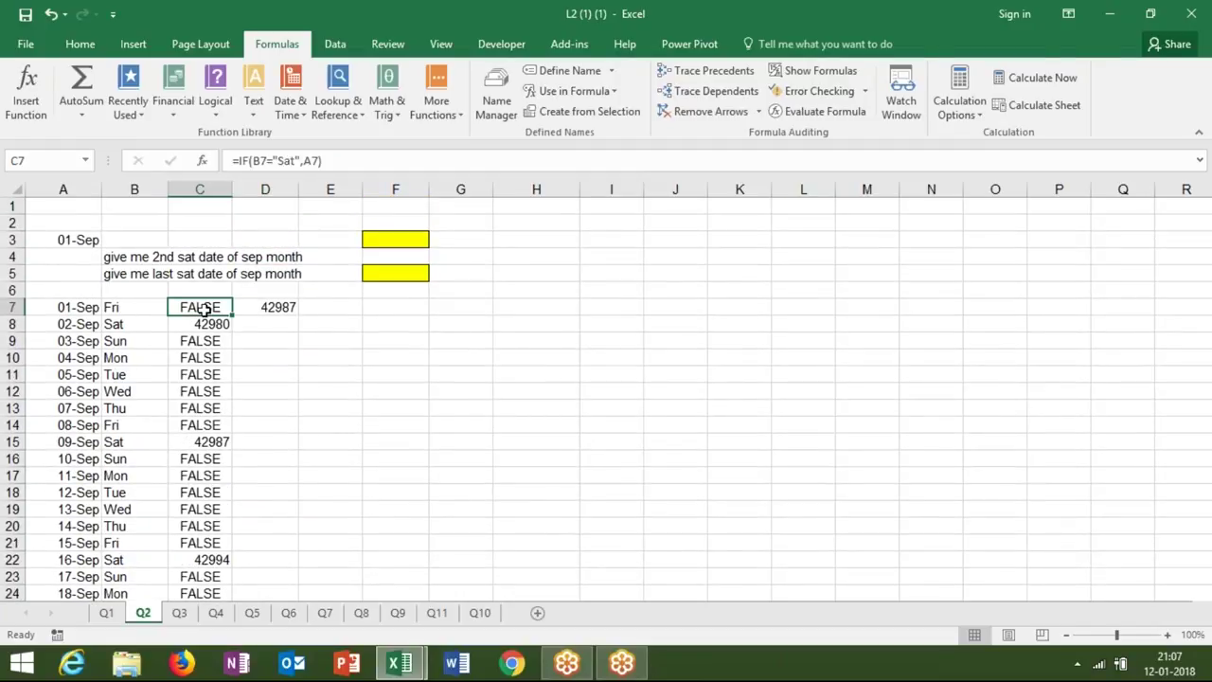
left_click(264, 308)
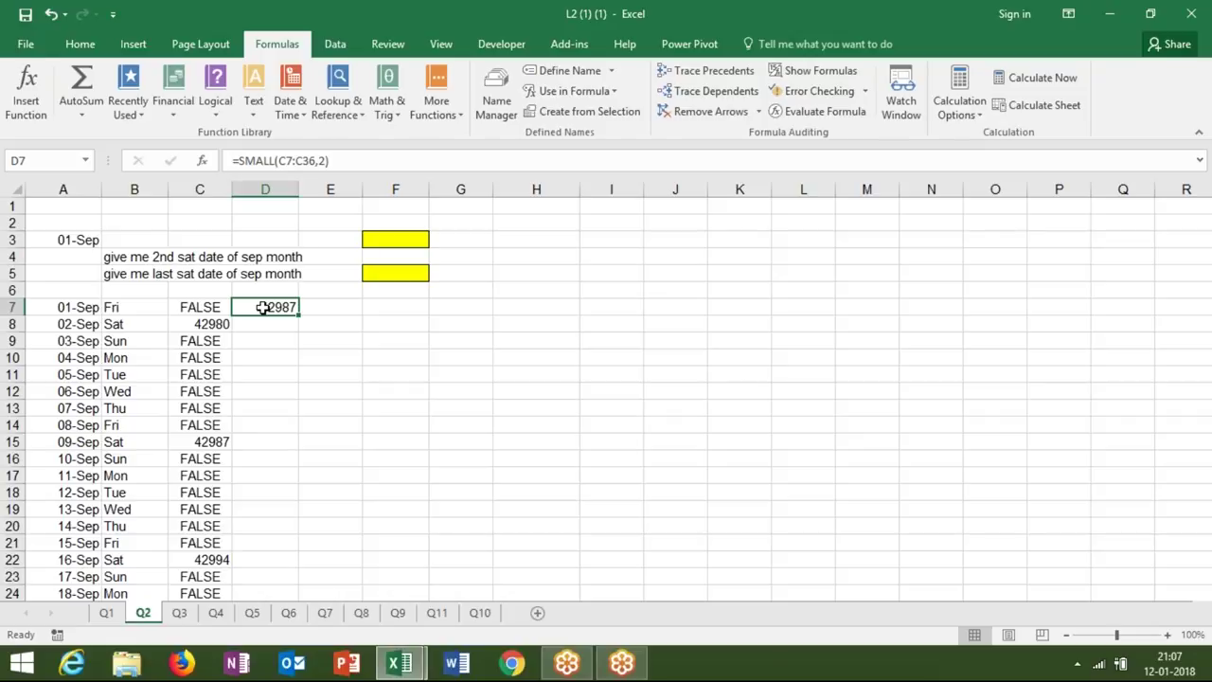
Start a SMALL formula in F3 built on the dates A3+ROW(1:30)-1.
left_click(376, 243)
type("=sm")
key("Tab")
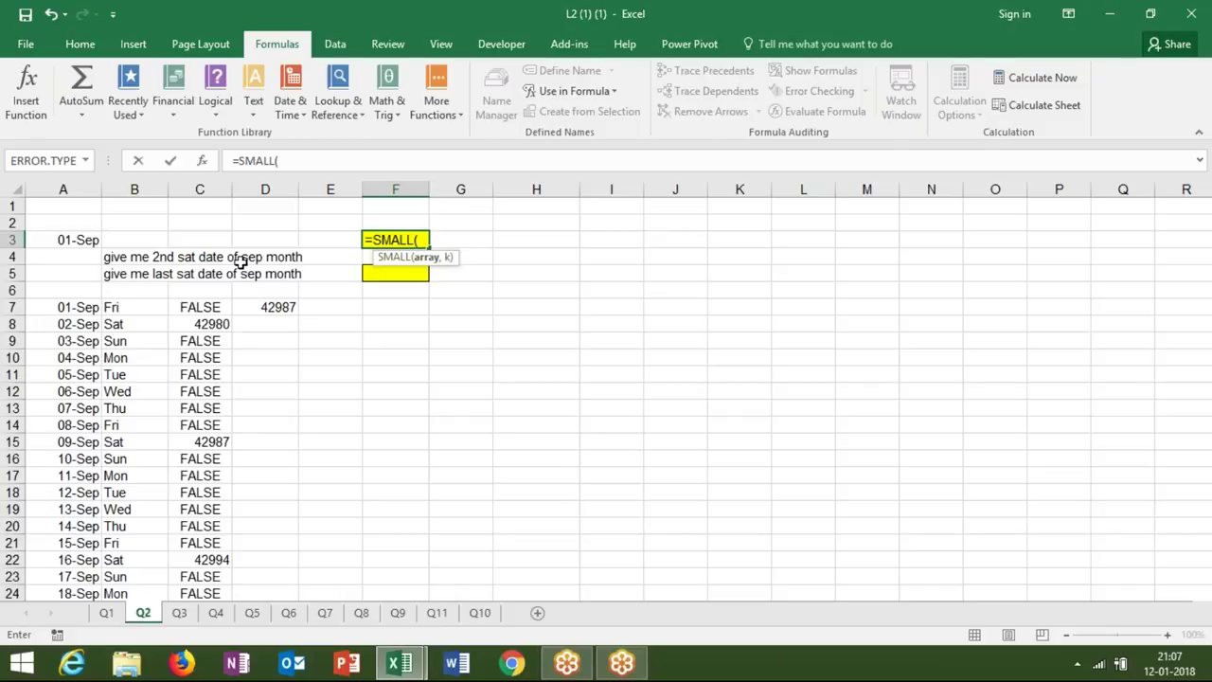
left_click(72, 239)
type("+")
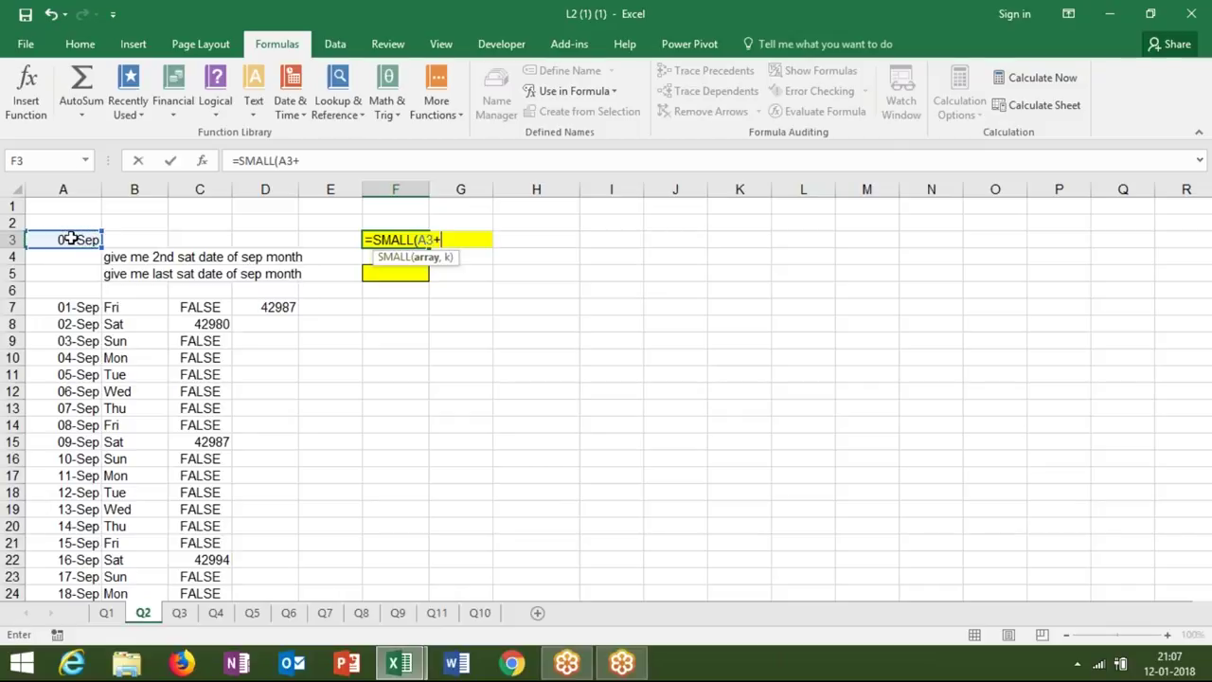
type("row")
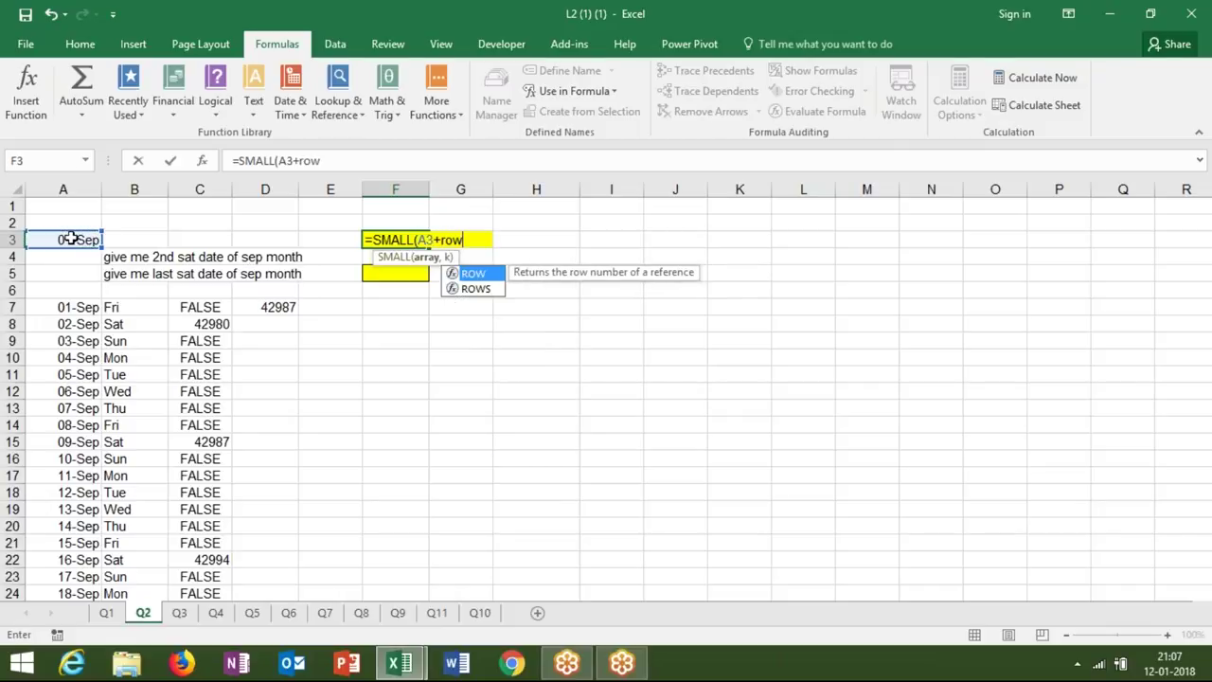
key("Tab")
type("1")
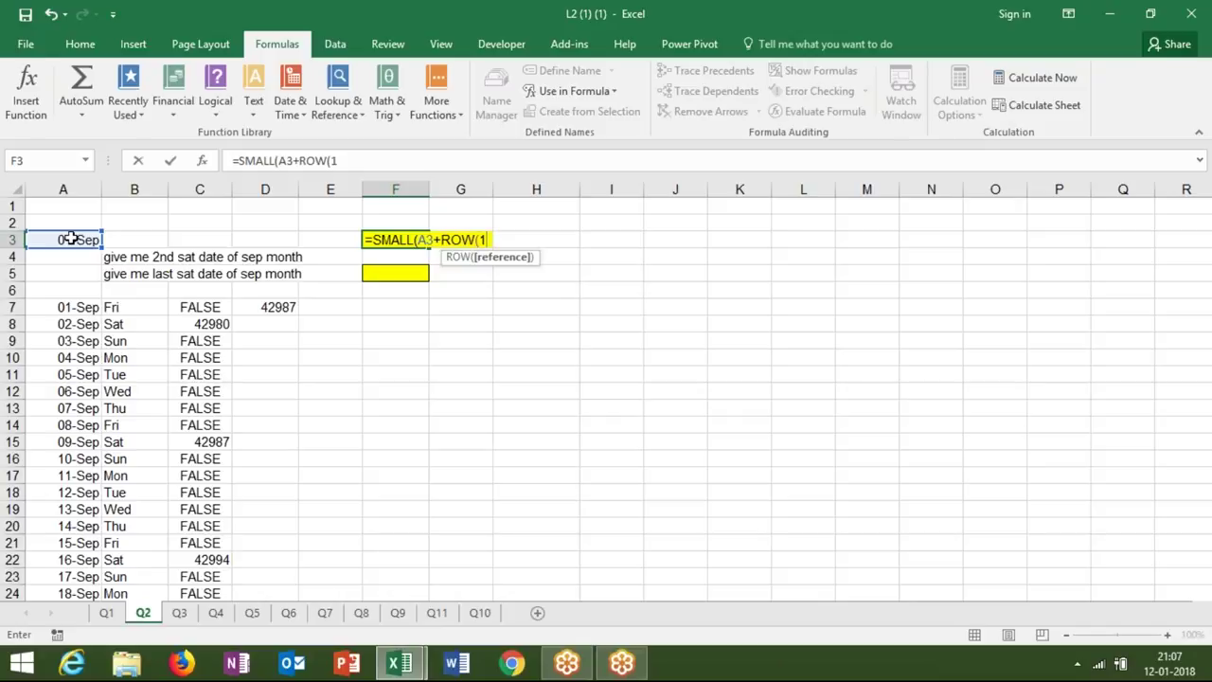
type(":30")
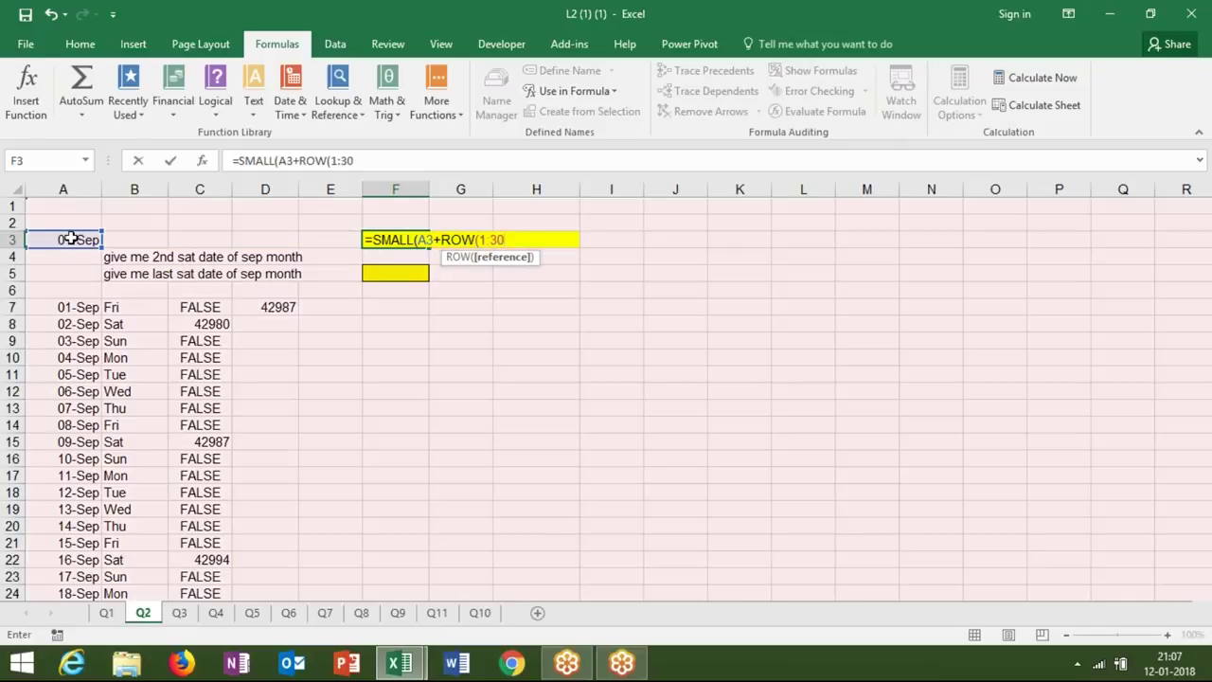
type(")-1,")
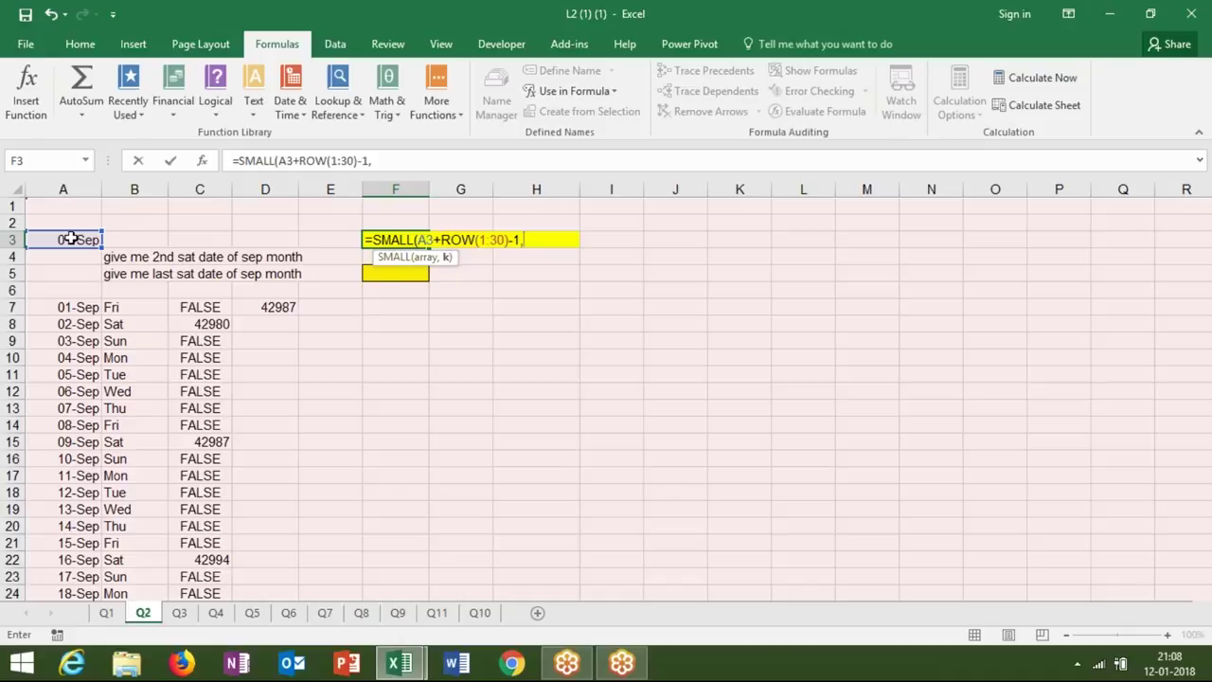
key("BackSpace")
Add the IF(TEXT(...,"DDD")="Sat") filter with k=2 and confirm as an array formula showing 09-Sep-17.
left_click(421, 241)
type("if")
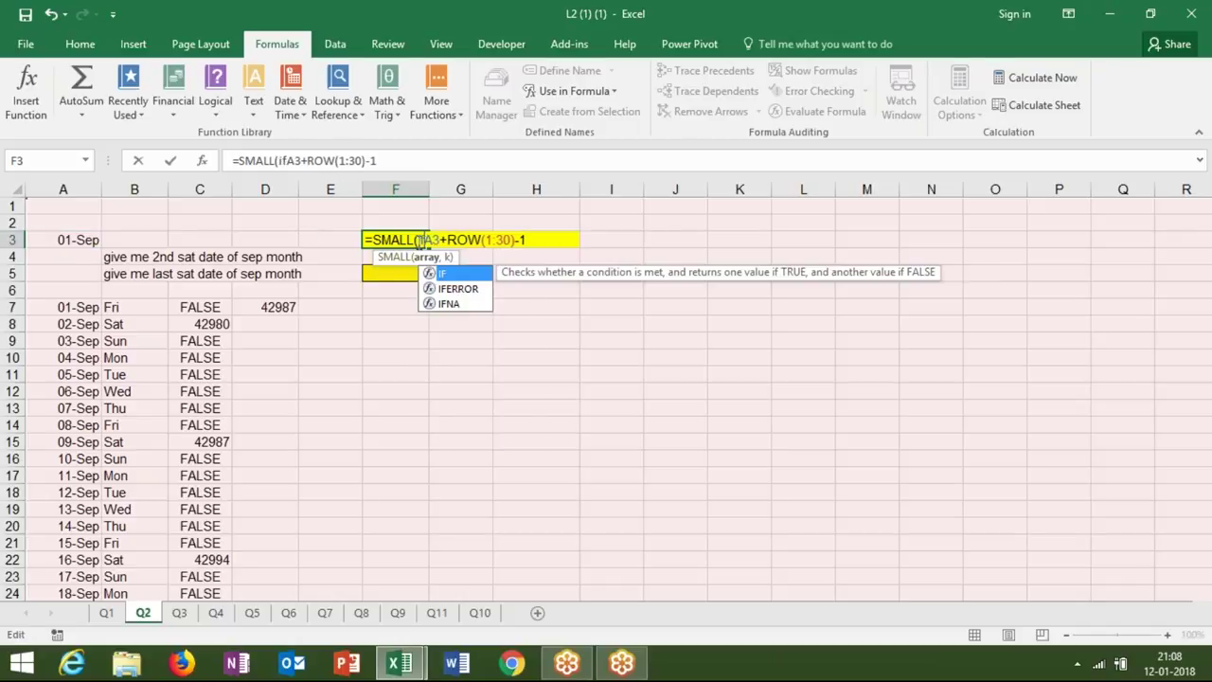
key("Tab")
type("text")
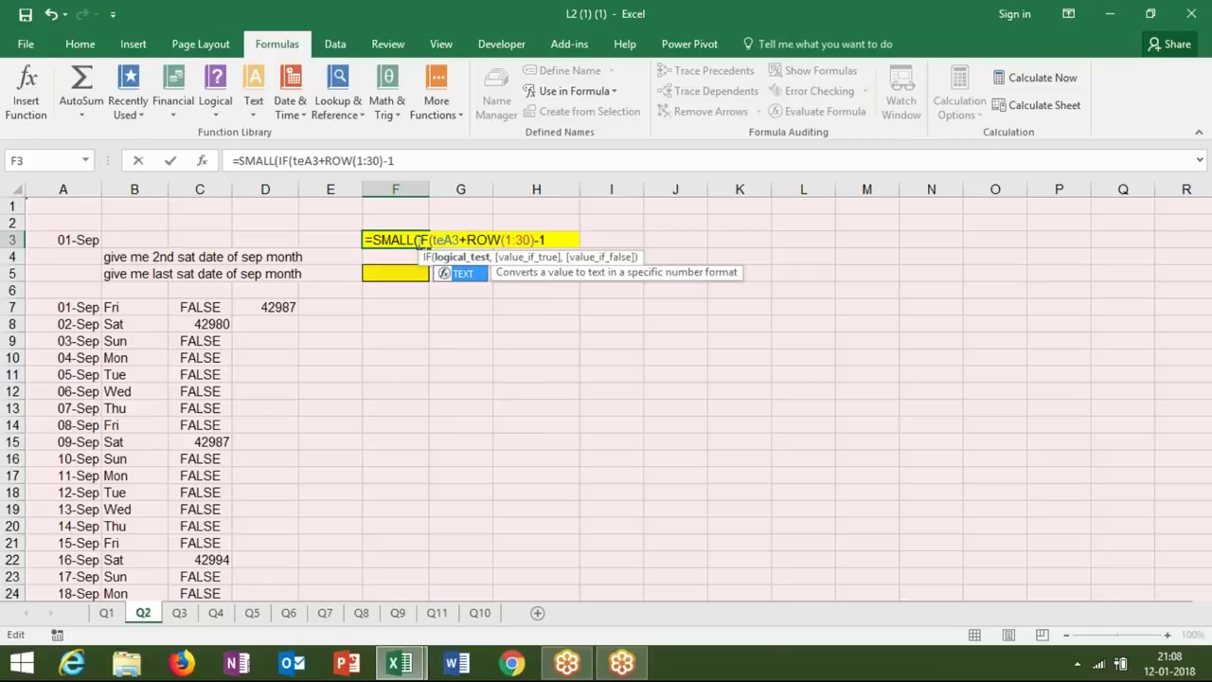
key("Tab")
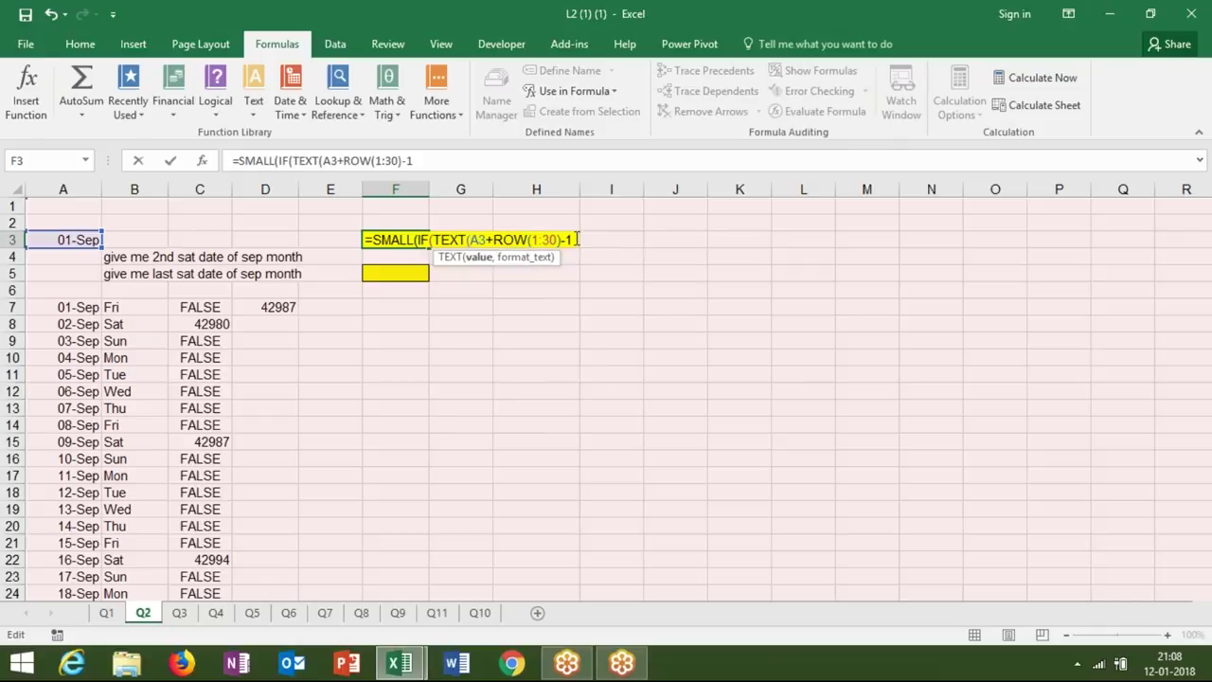
type(",\"DDD\"")
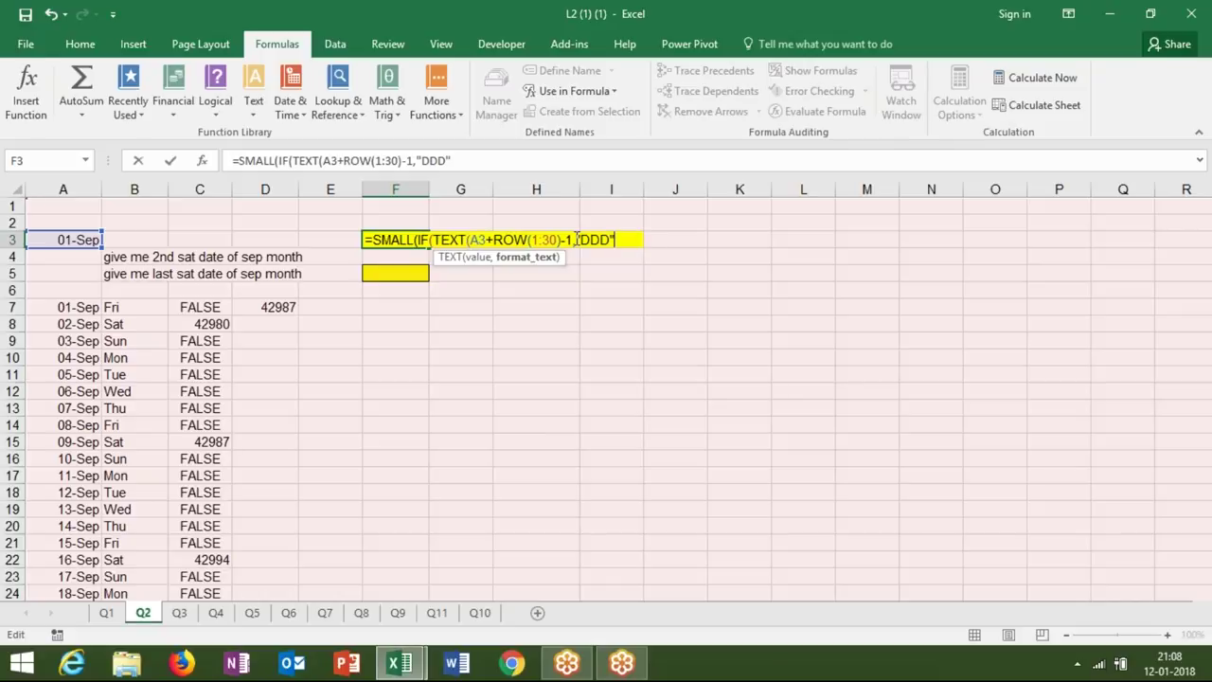
type(")=\"Sat\",")
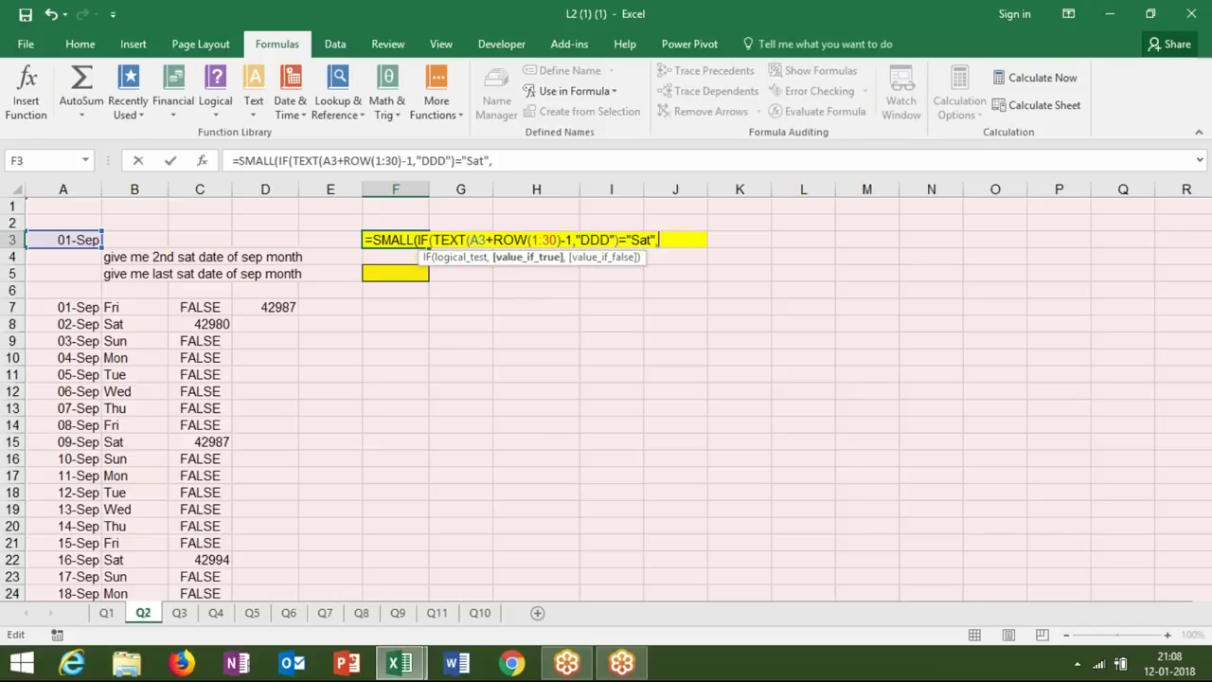
left_click_drag(467, 240, 573, 240)
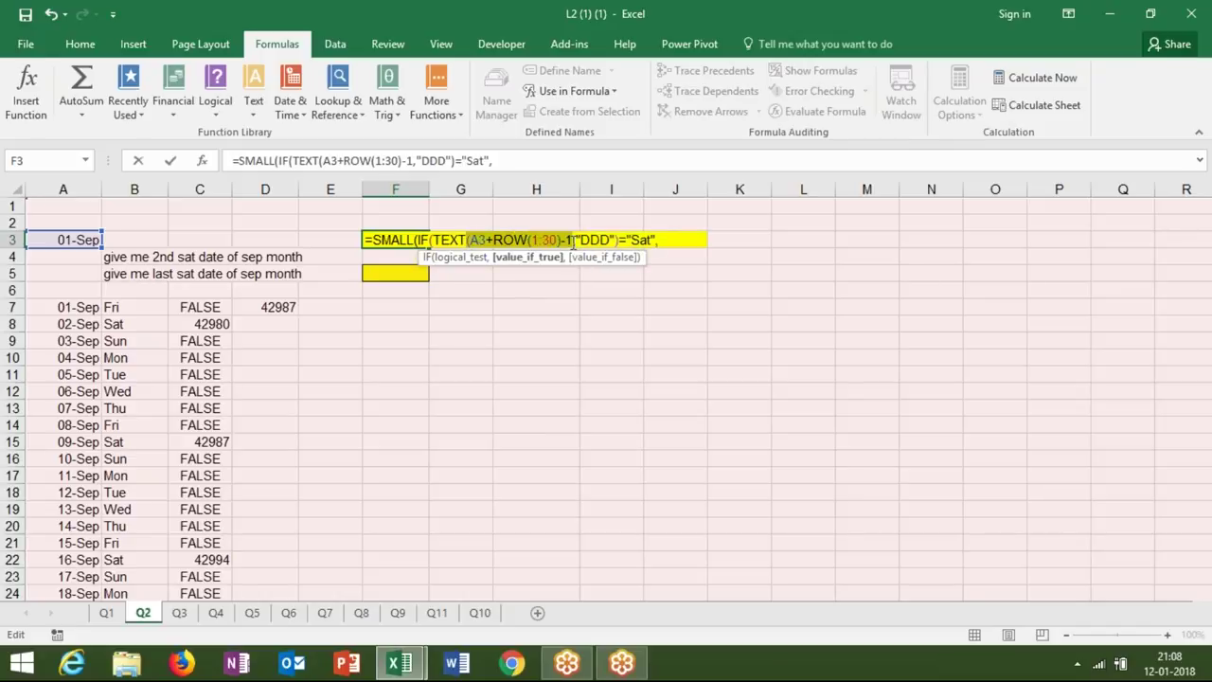
left_click(661, 240)
type("(A3+ROW(1:30)-1")
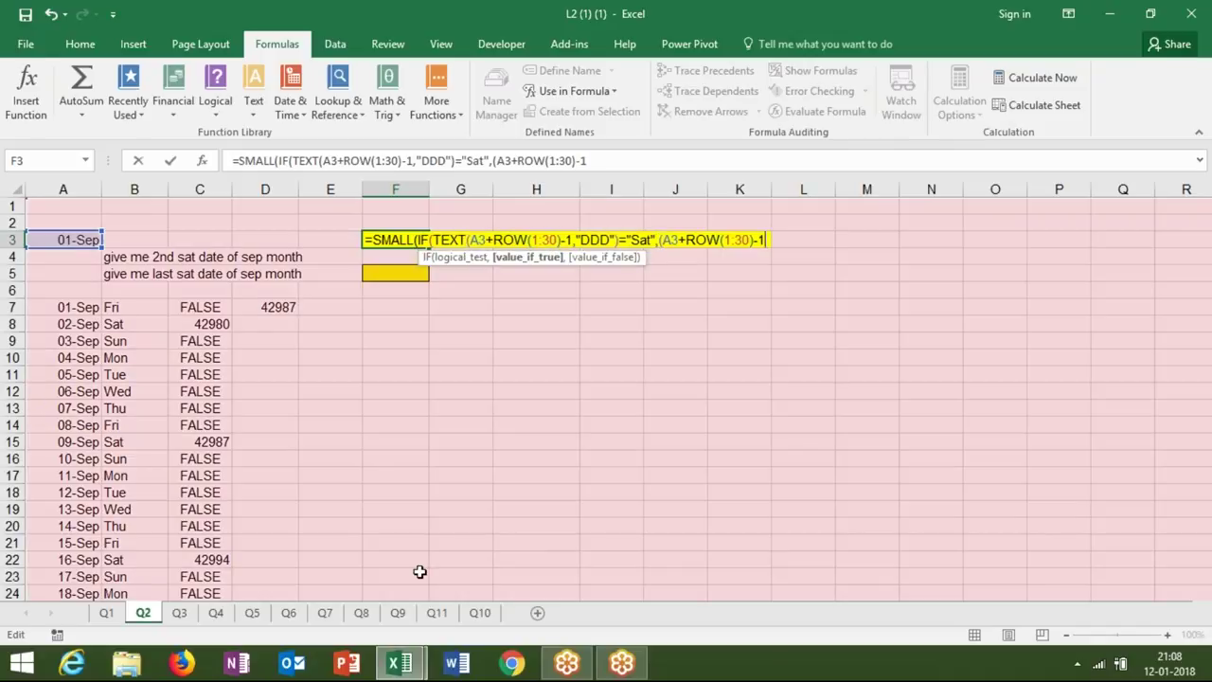
type(")")
type(")")
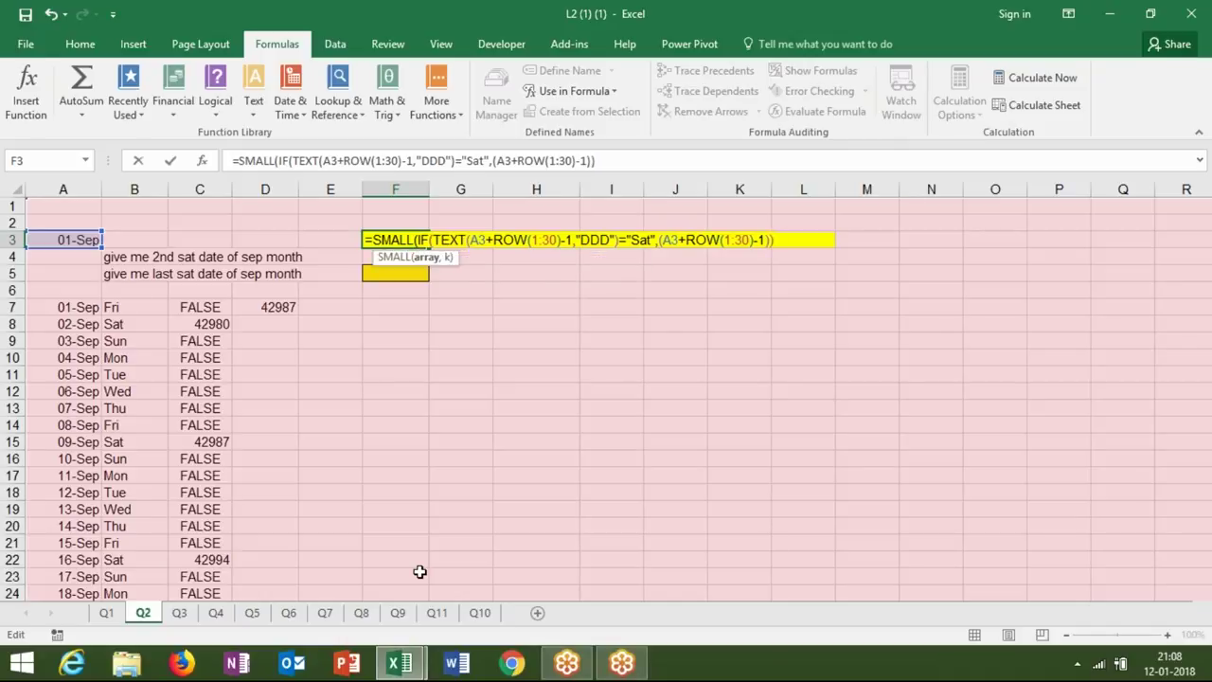
type(",2")
key("Return")
key("Return")
key("ctrl+shift+Return")
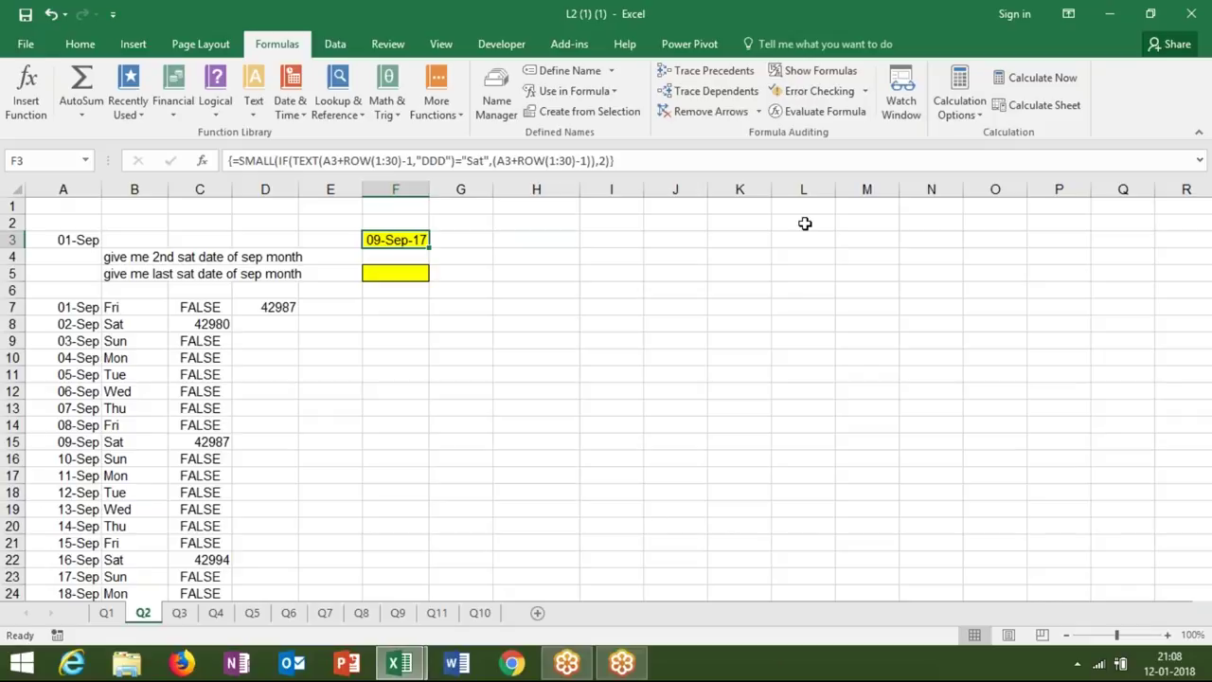
left_click(816, 114)
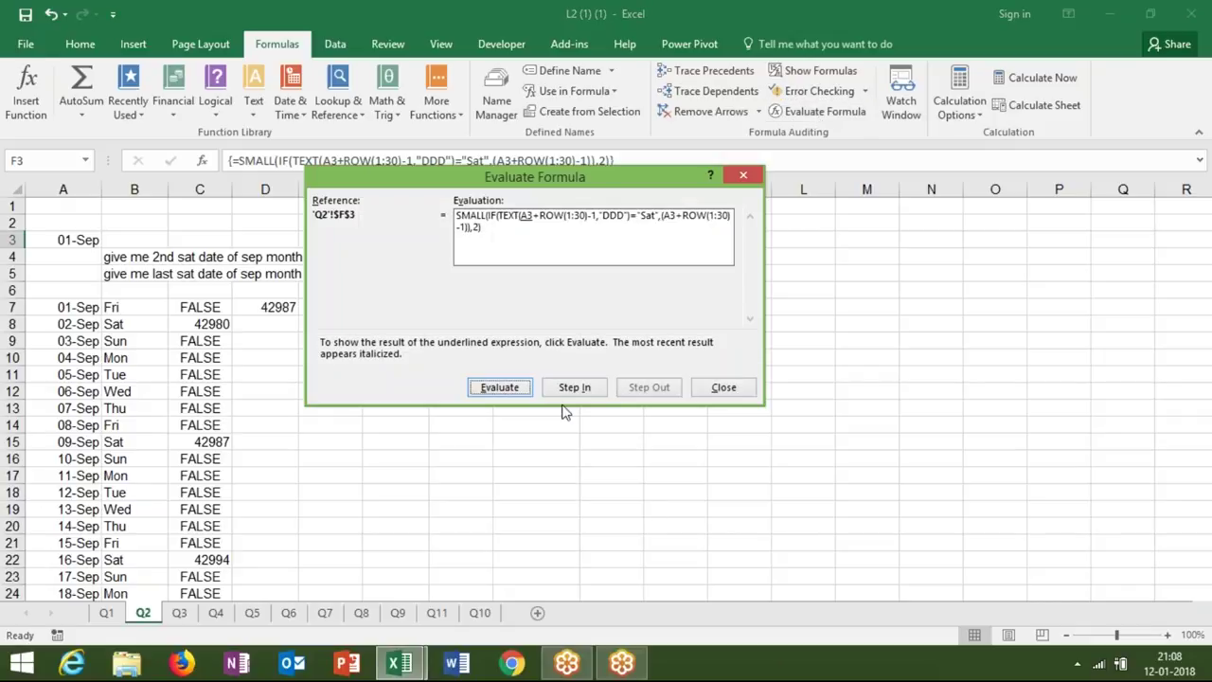
left_click(518, 395)
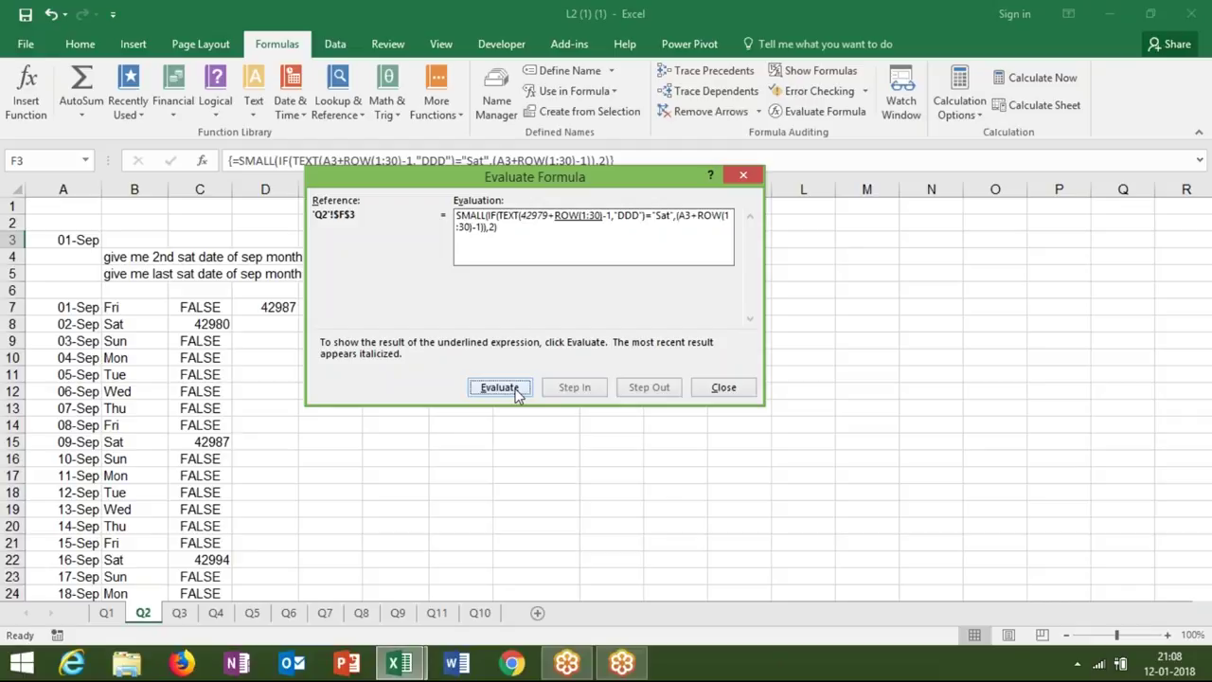
left_click(518, 395)
left_click(514, 388)
left_click(511, 390)
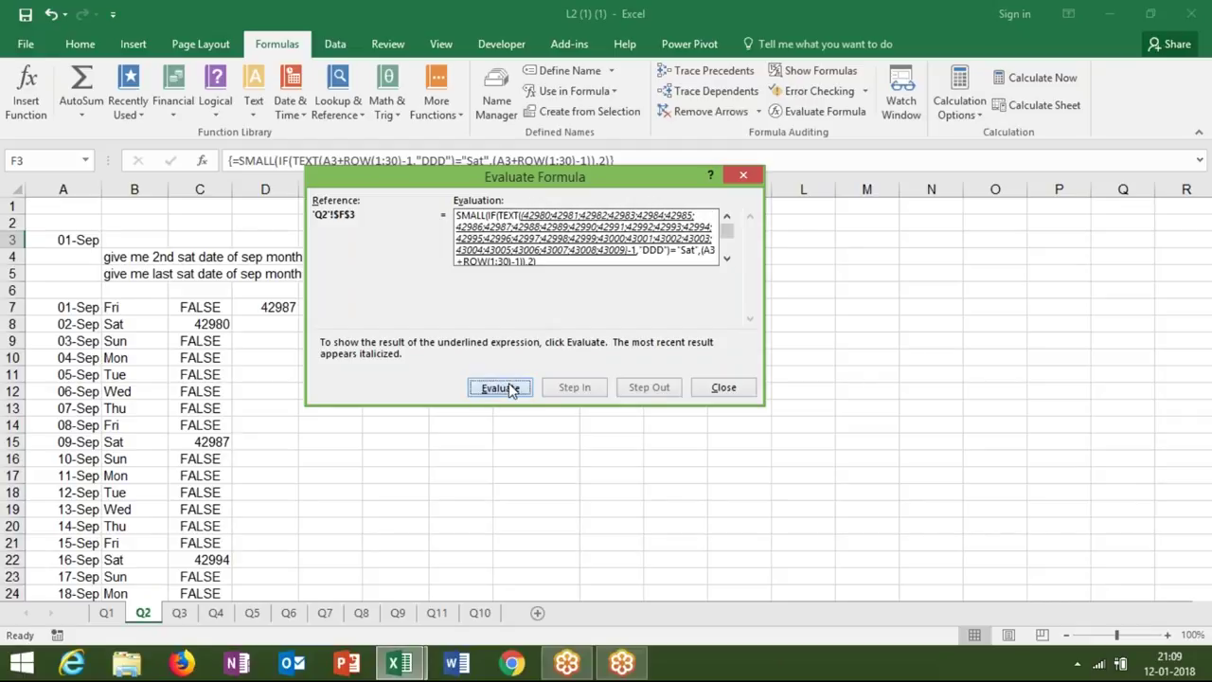
left_click(511, 390)
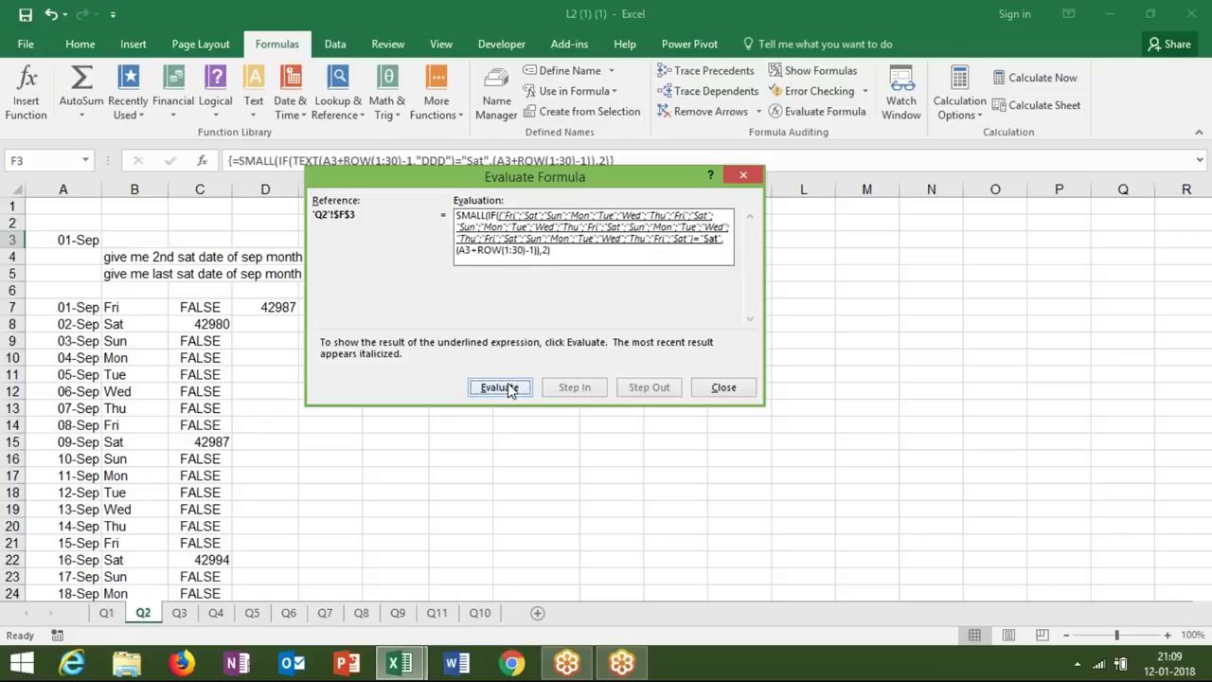
left_click(511, 390)
left_click(512, 390)
left_click(511, 390)
left_click(511, 389)
left_click(510, 387)
left_click(509, 386)
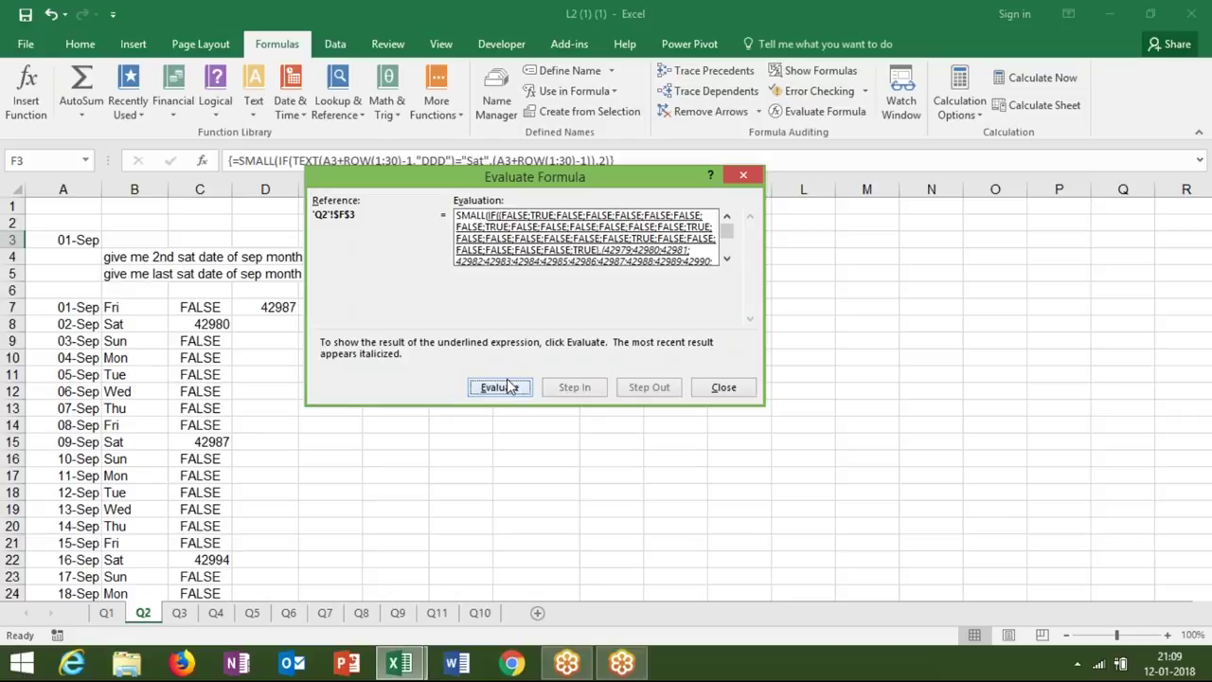
left_click(508, 386)
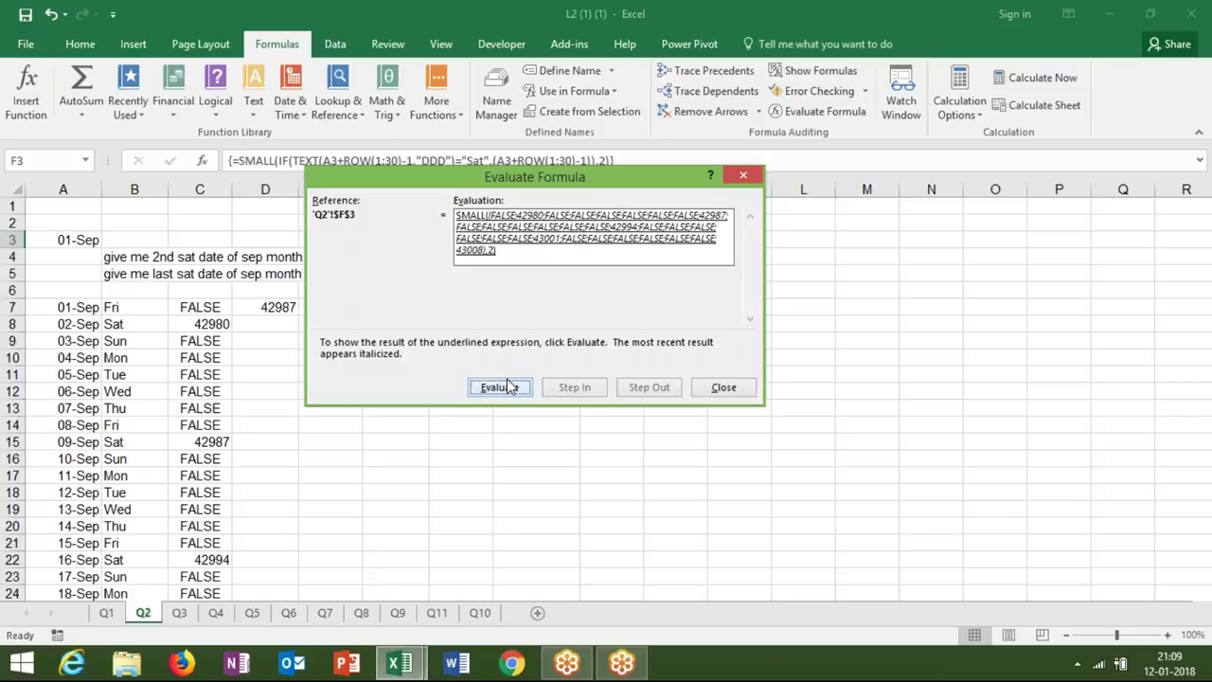
left_click(508, 387)
left_click(718, 395)
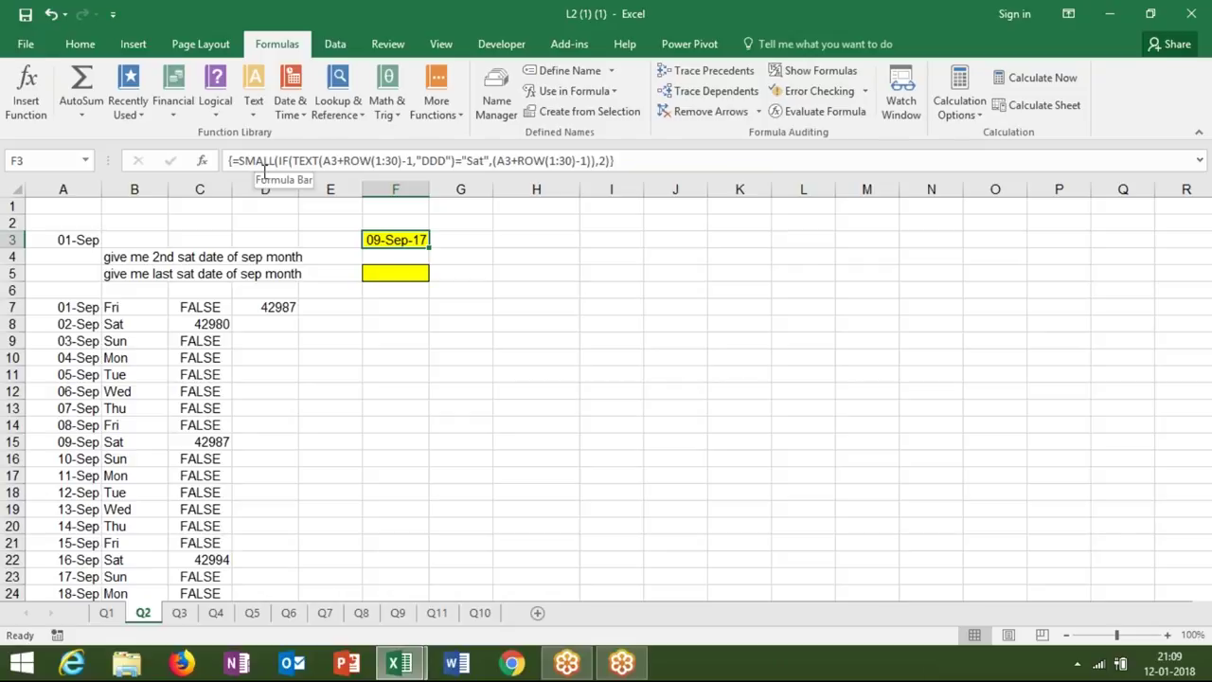
Switch to sheet Q3 and review the start and end dates and times in A3:D5.
left_click(180, 614)
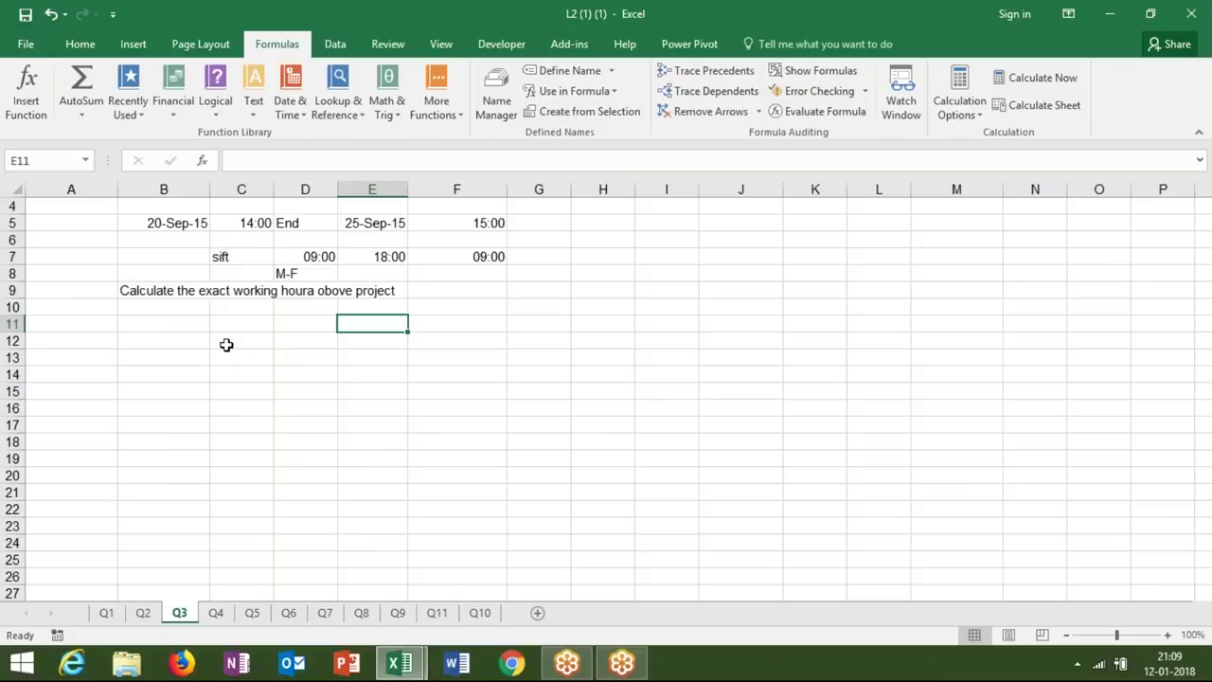
key("Up")
key("Up")
key("Up")
key("Up")
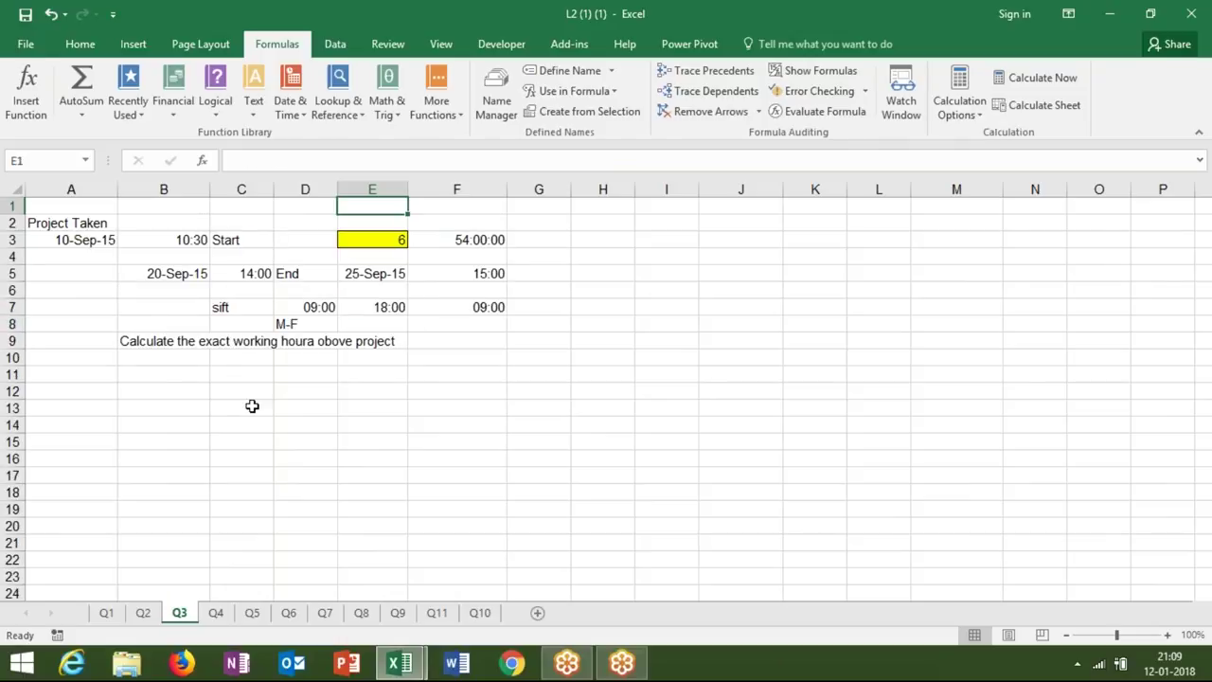
left_click(88, 243)
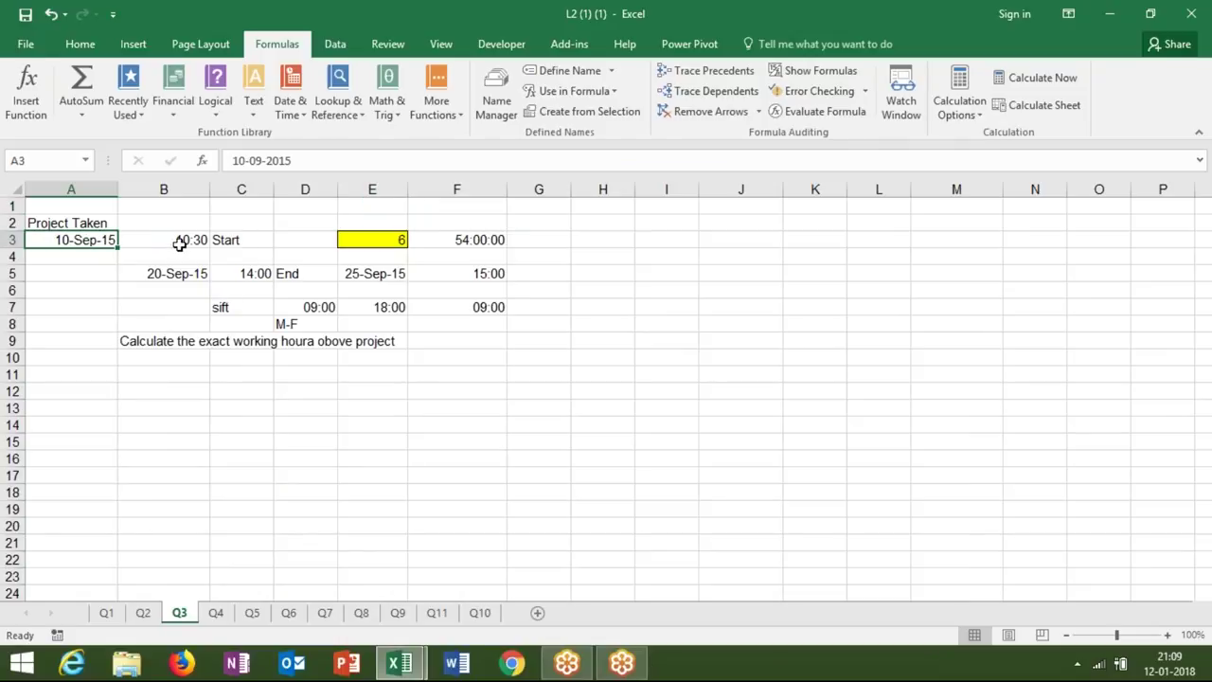
left_click(180, 242)
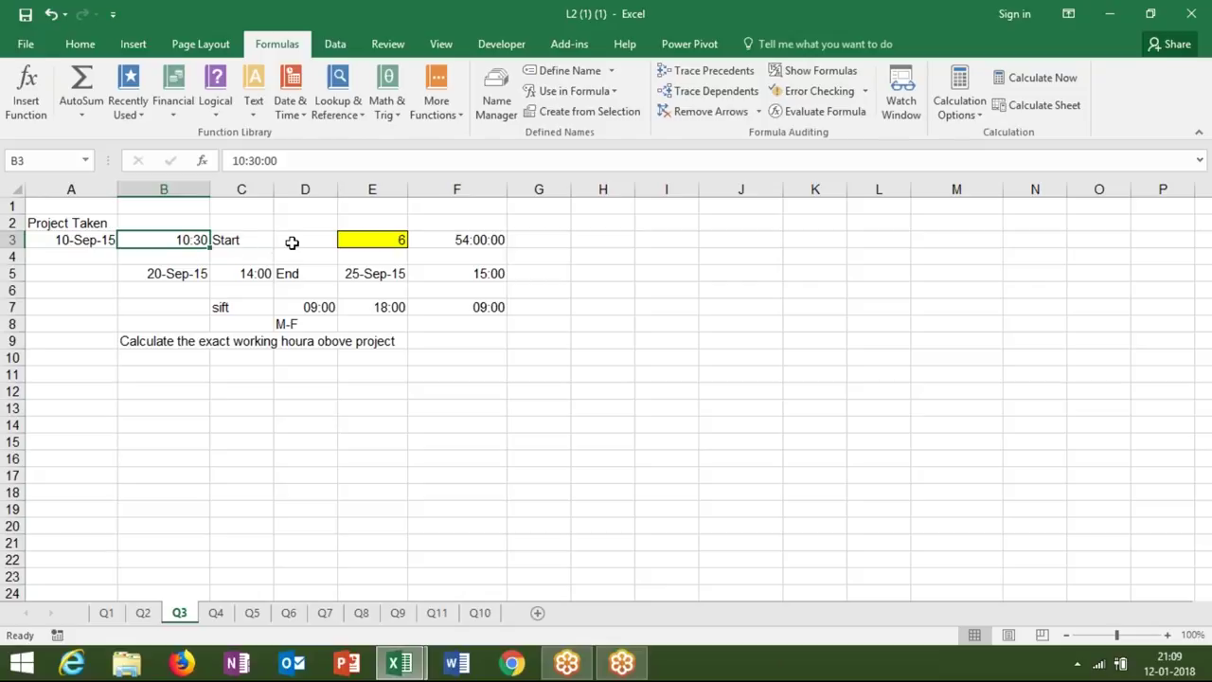
left_click(196, 276)
left_click(248, 272)
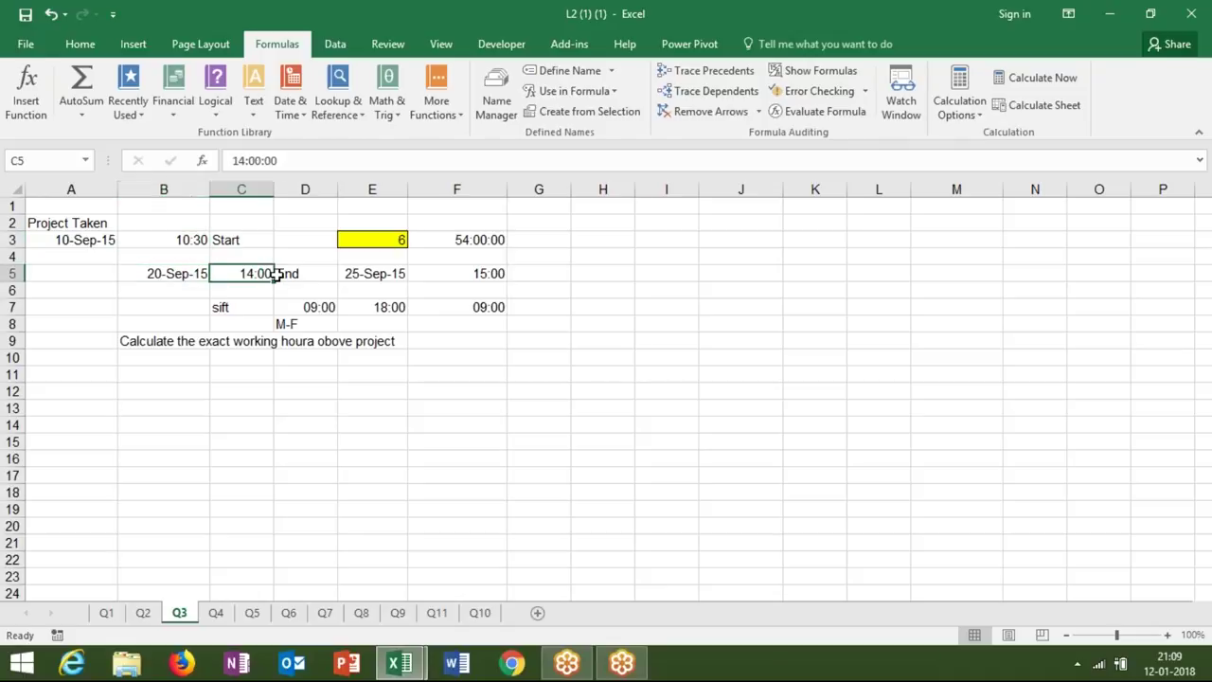
left_click(305, 274)
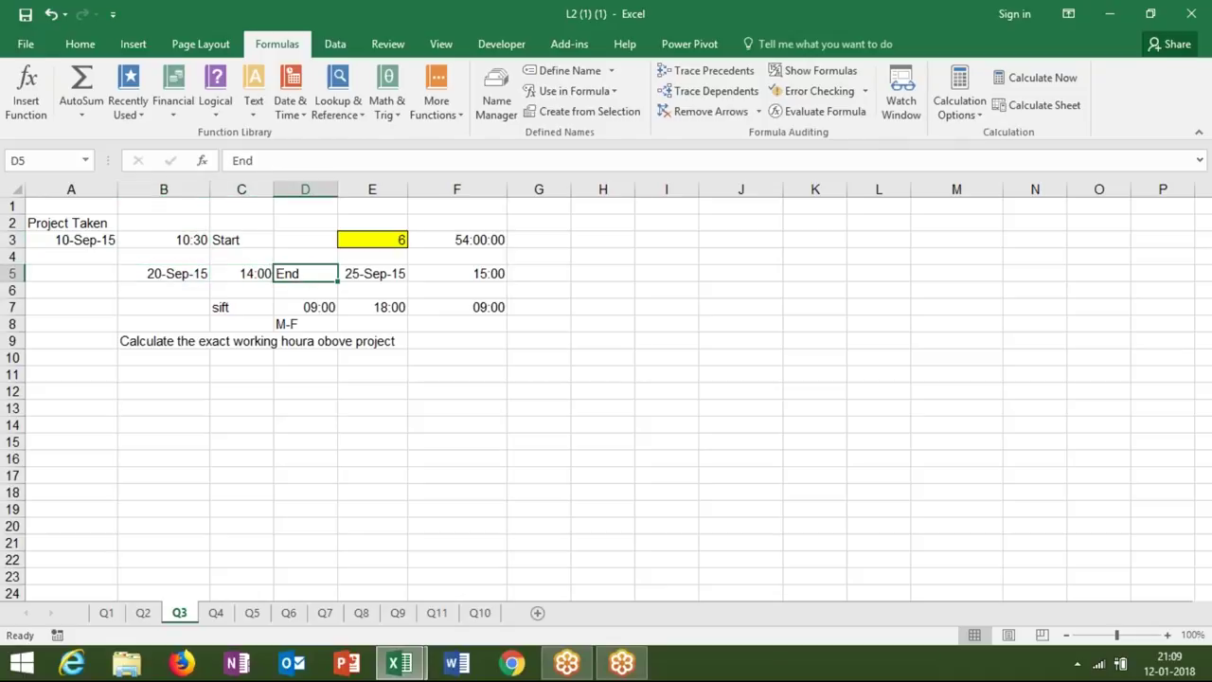
Enter =B5+5 in E5, giving 25-Sep-15.
left_click(370, 273)
type("=")
left_click(177, 273)
type("+5")
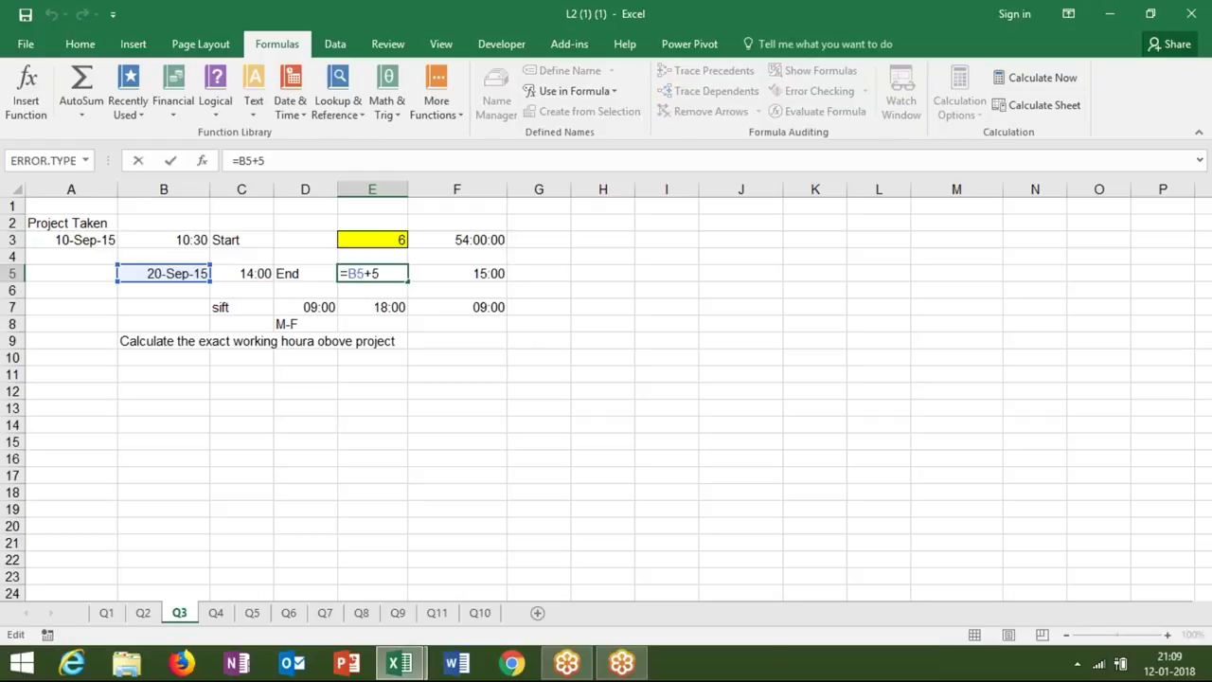
key("ctrl+Return")
Clear the answers in E3:F5, undoing an accidental clear of E3:F7.
left_click(376, 240)
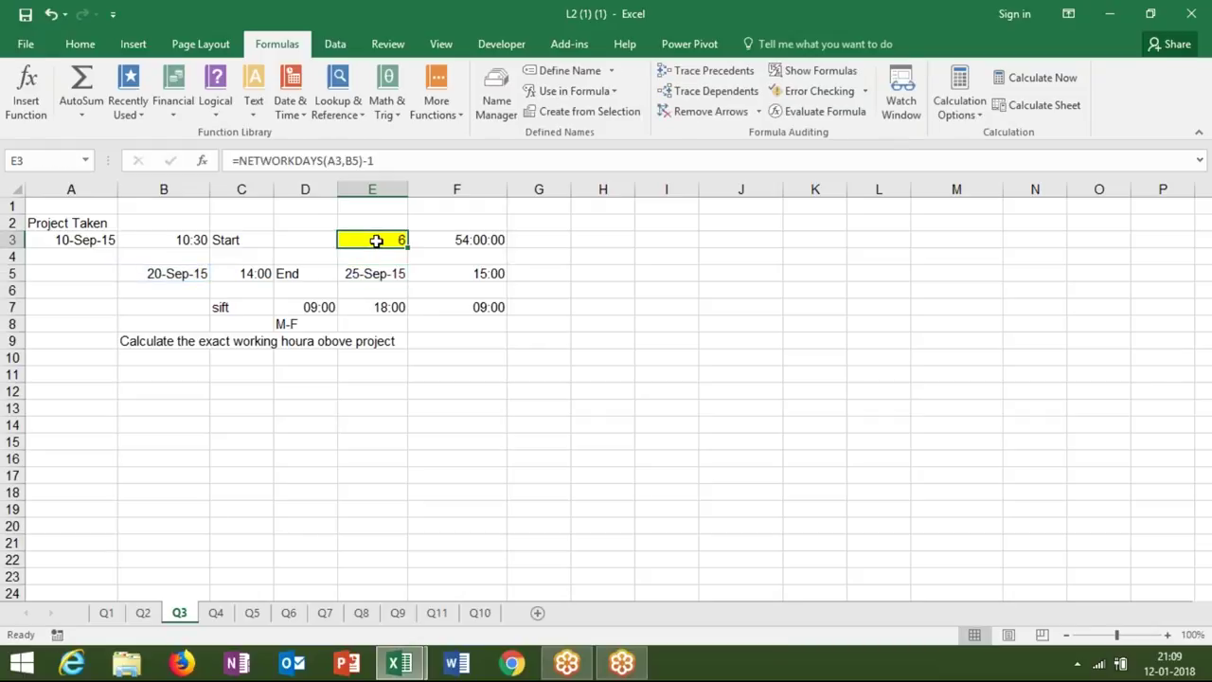
left_click_drag(376, 241, 486, 307)
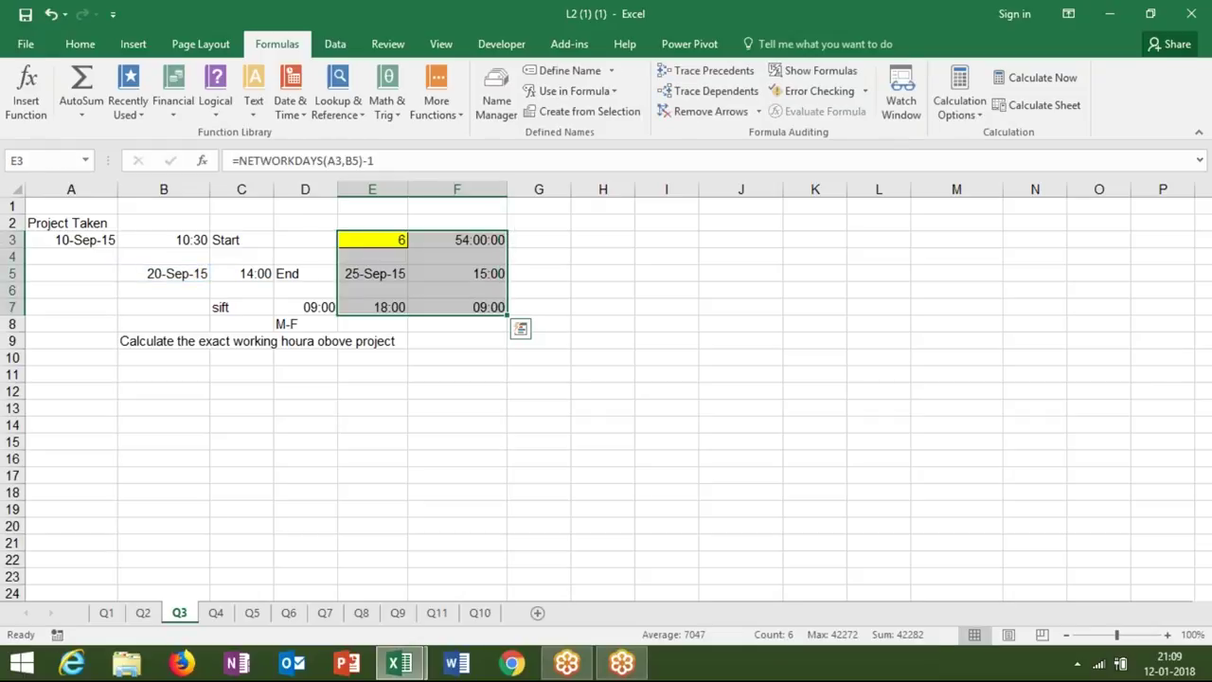
key("Delete")
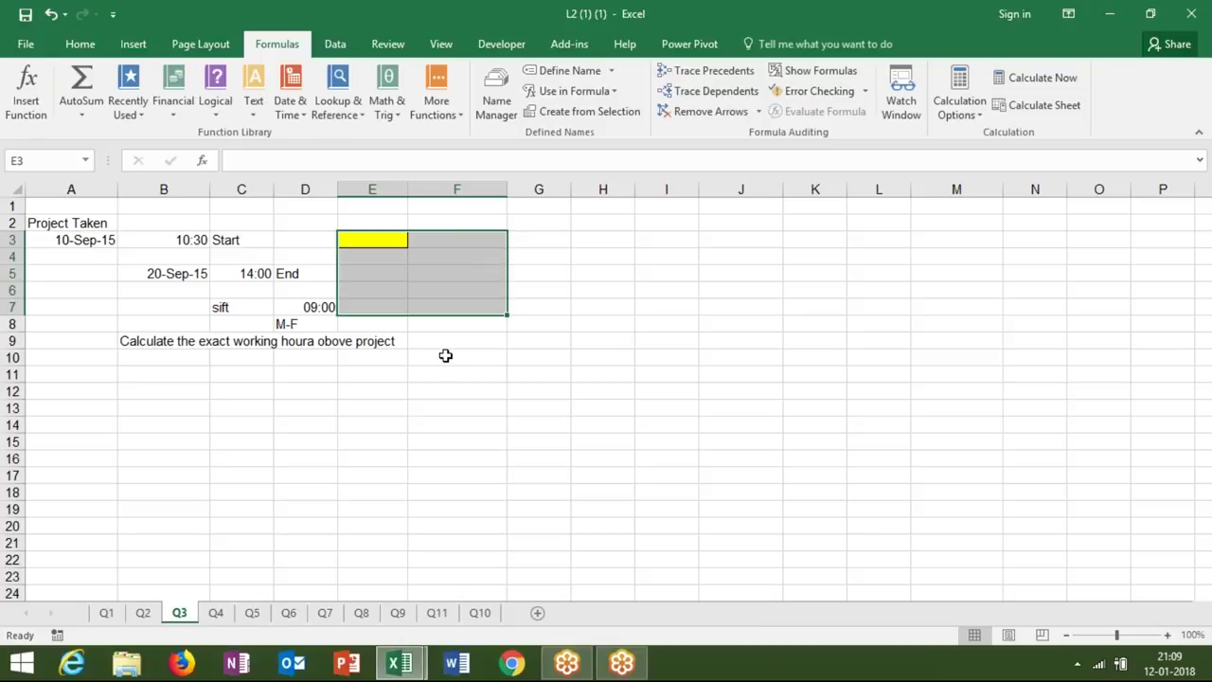
key("ctrl+z")
left_click_drag(381, 240, 466, 272)
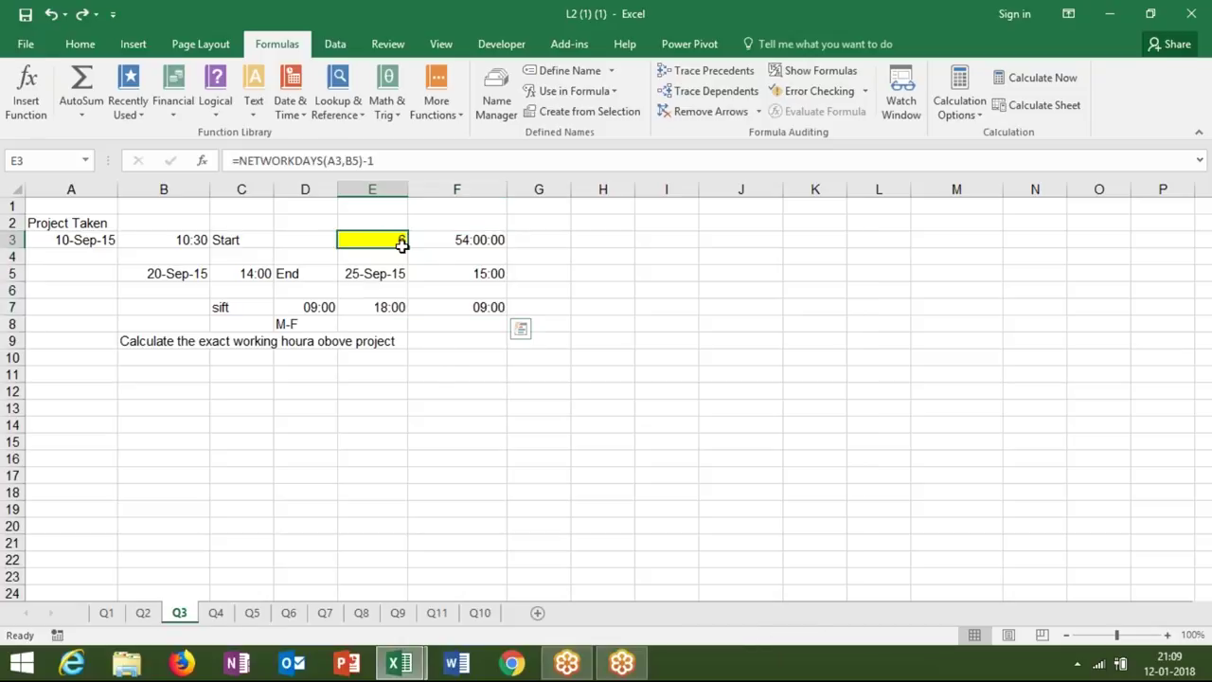
key("Delete")
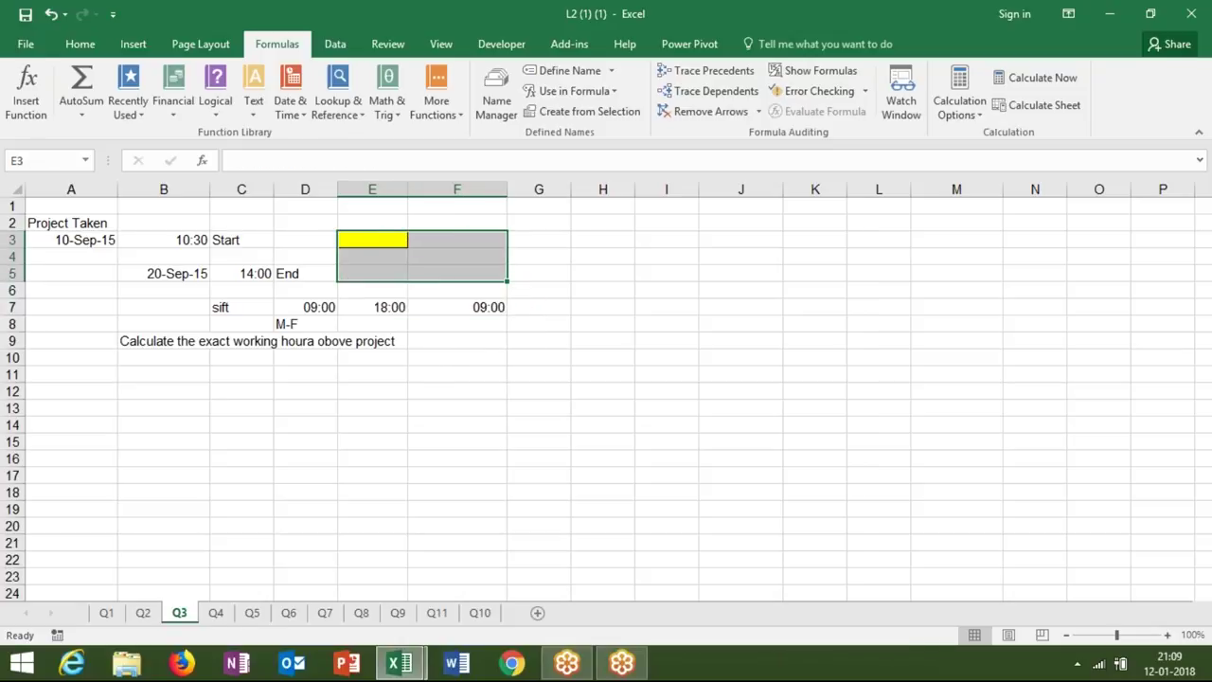
left_click(449, 326)
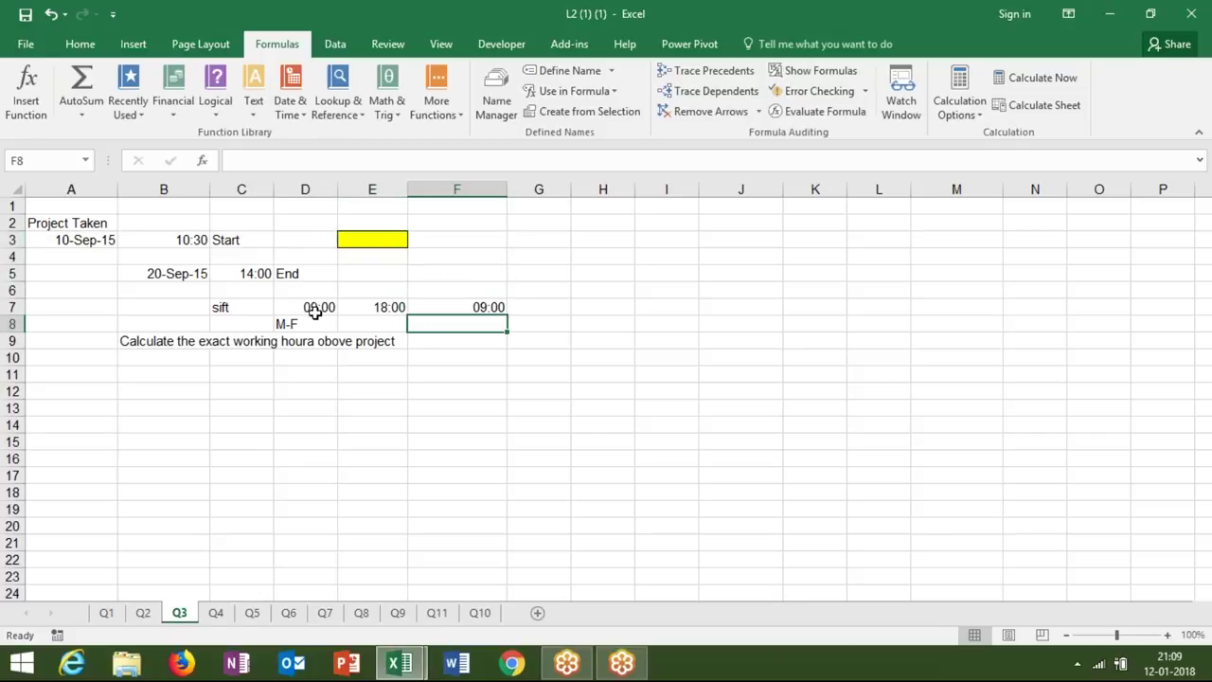
Check the 09:00–18:00 shift times and clear F6:F7.
left_click(319, 306)
left_click(369, 307)
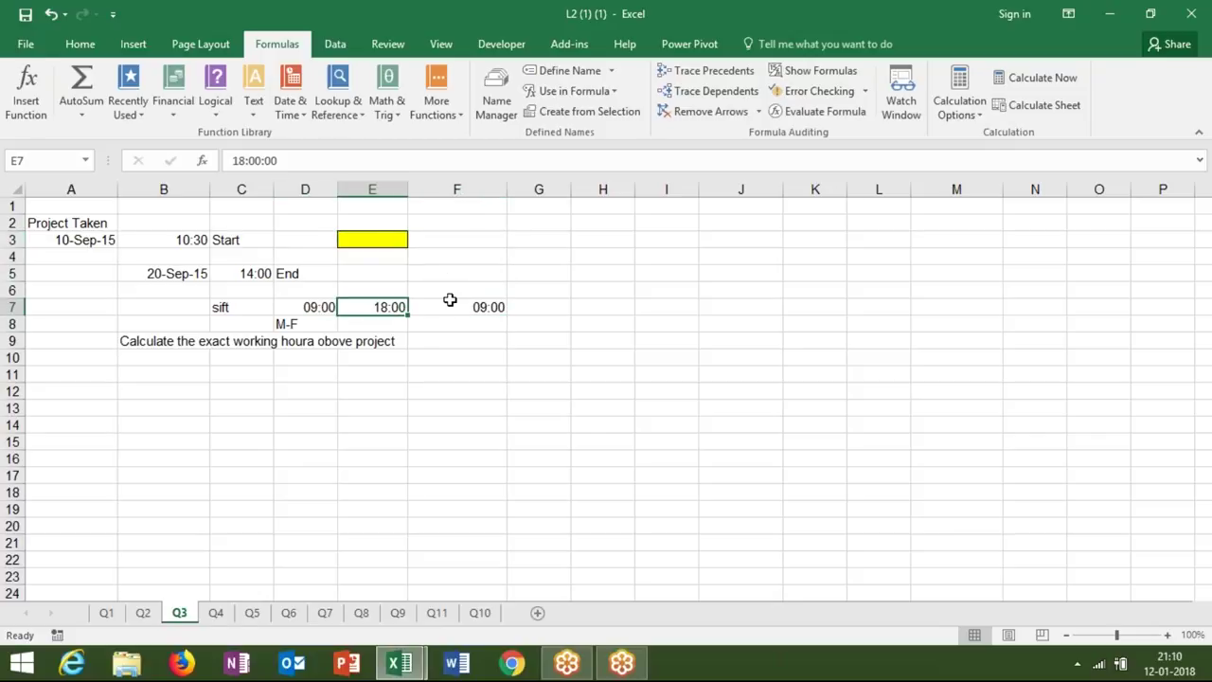
left_click_drag(459, 292, 463, 307)
key("Delete")
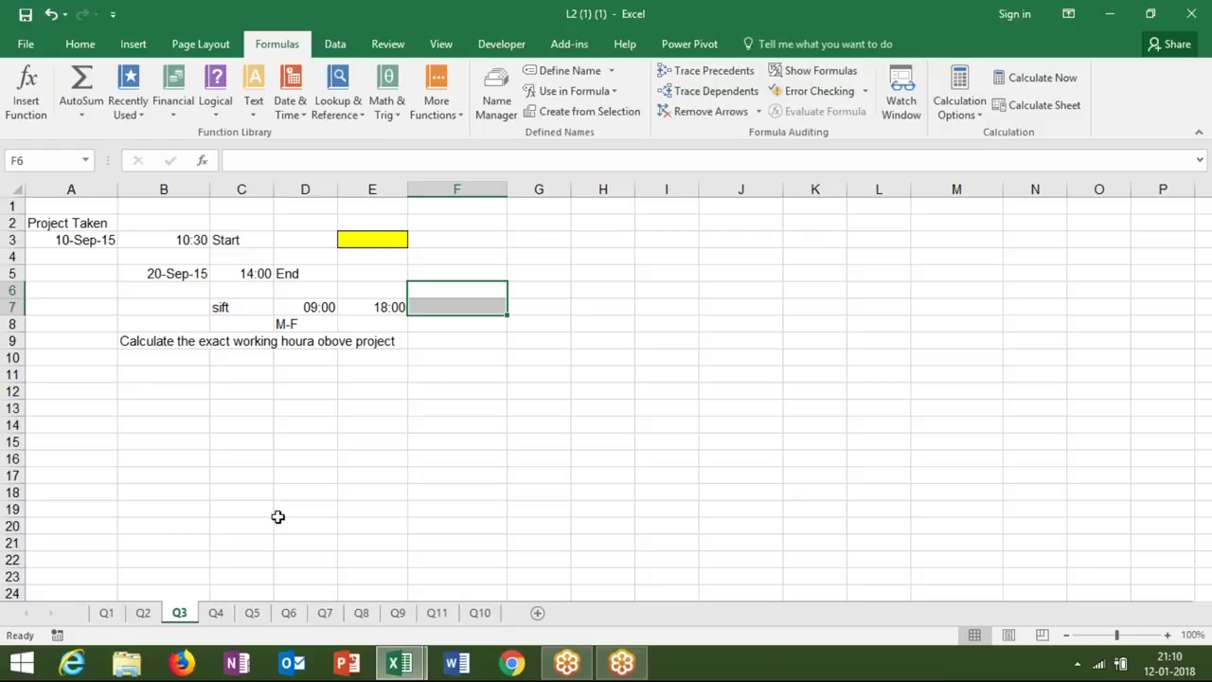
Browse sheets Q4, Q5 and Q6, then bring up Chrome.
left_click(215, 613)
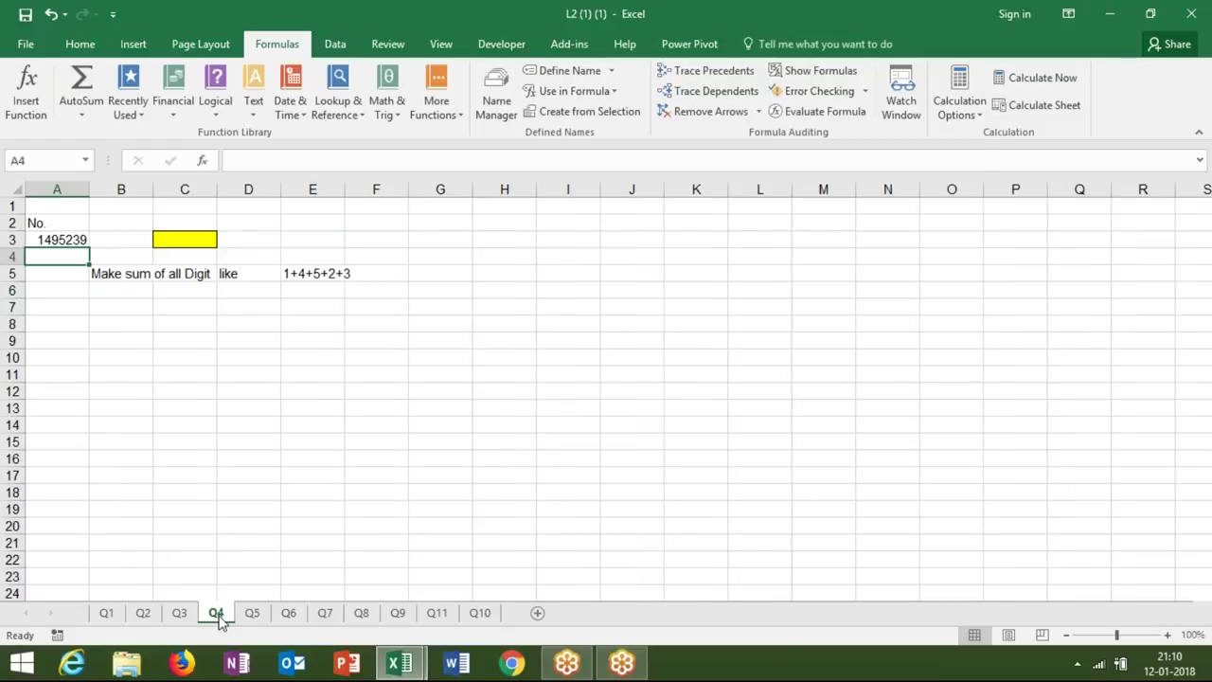
left_click(250, 618)
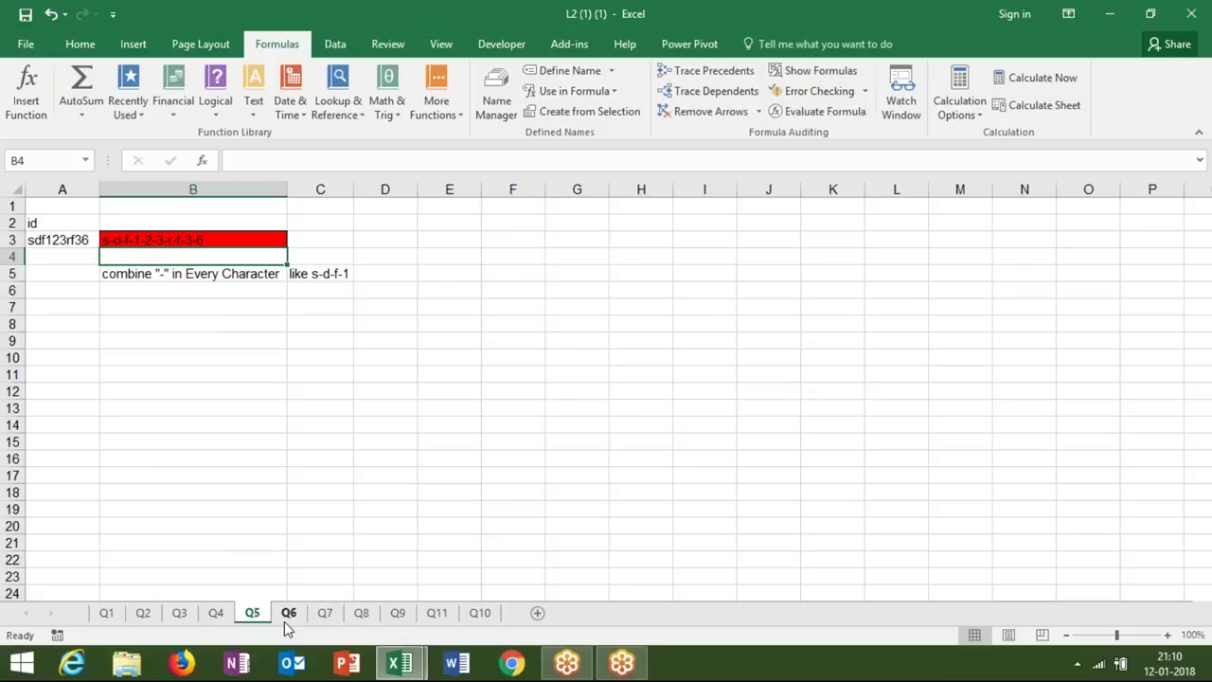
left_click(286, 615)
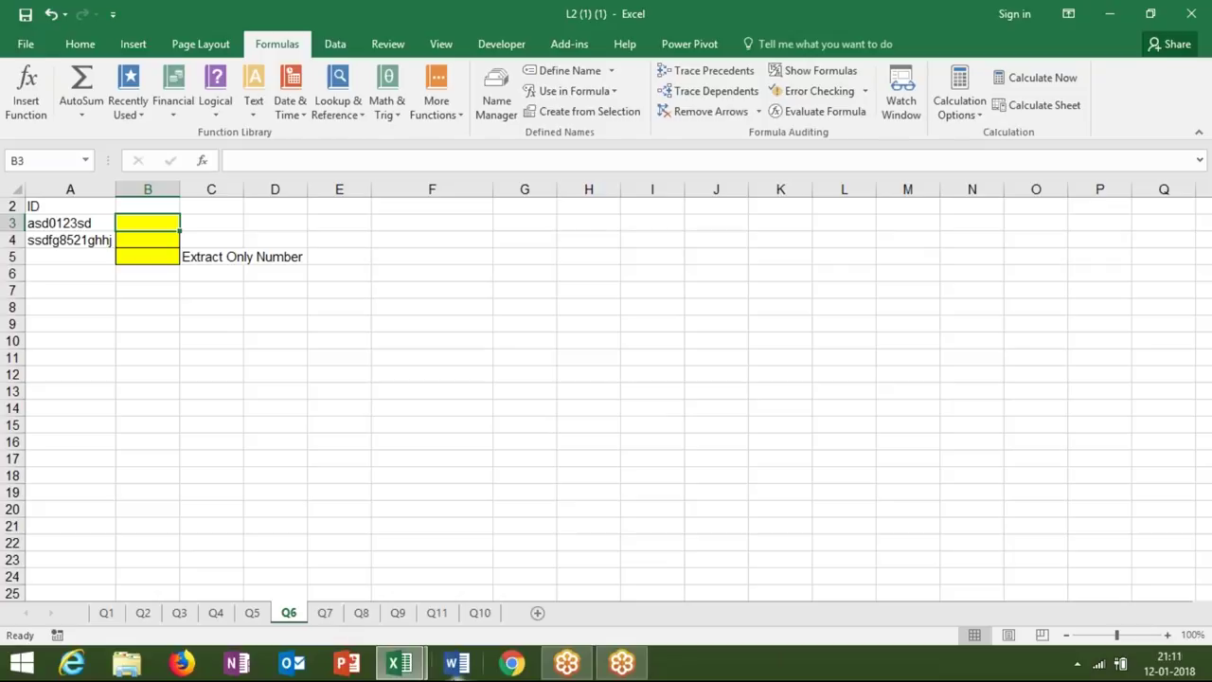
left_click(513, 664)
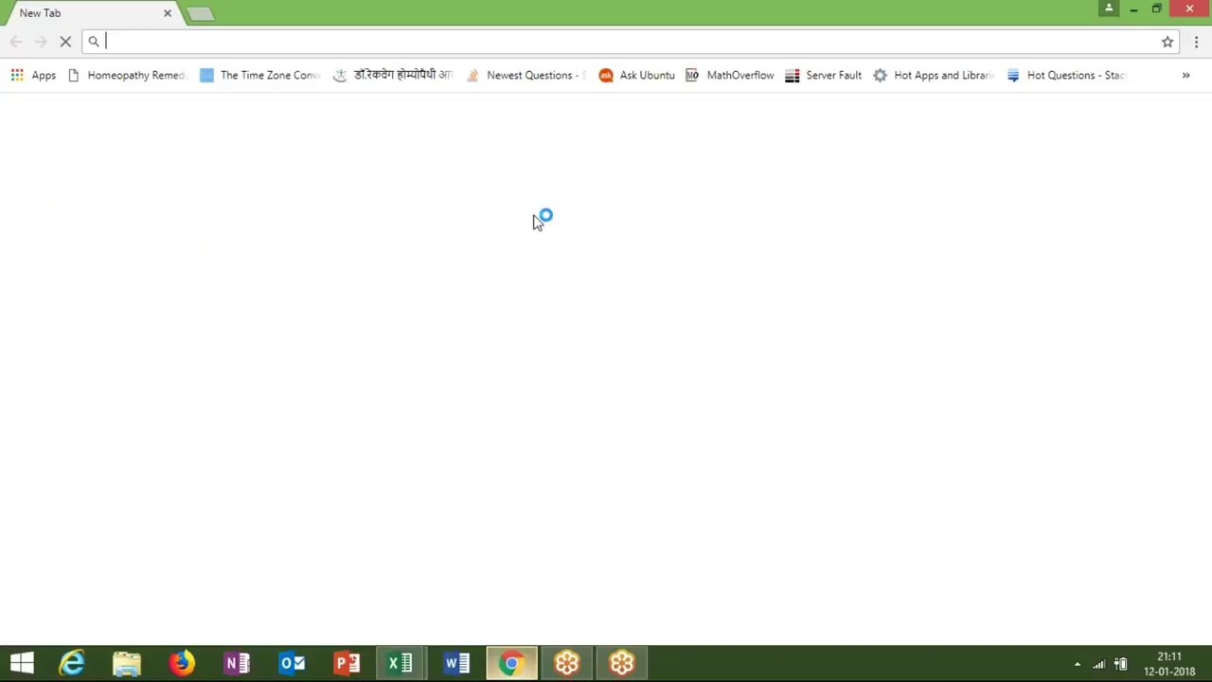
Open Gmail, search the mailbox for 'array', and open the 'array Formulas' email.
type("gmail.com")
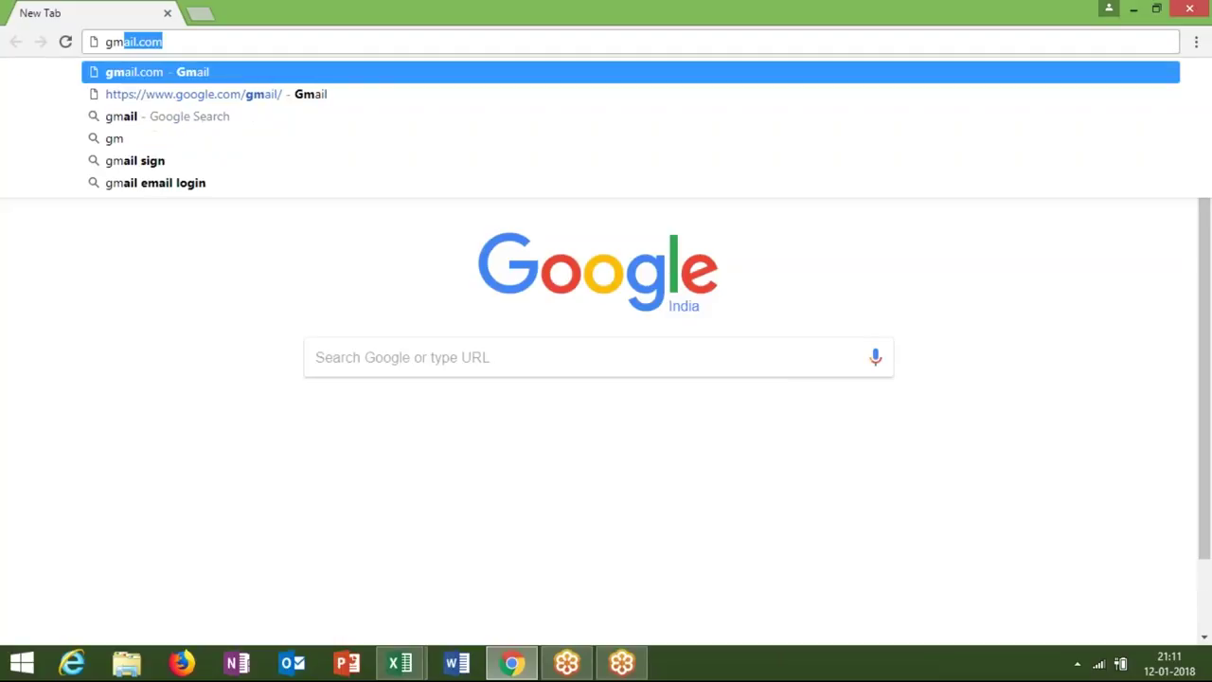
key("Return")
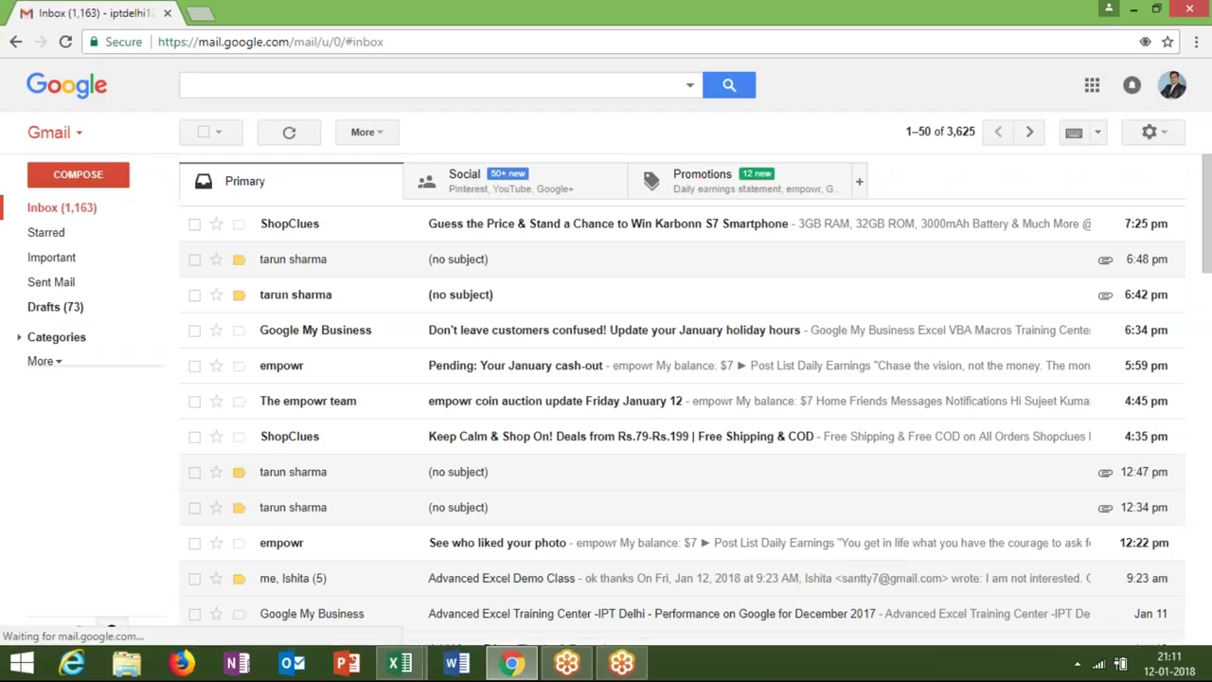
left_click(261, 95)
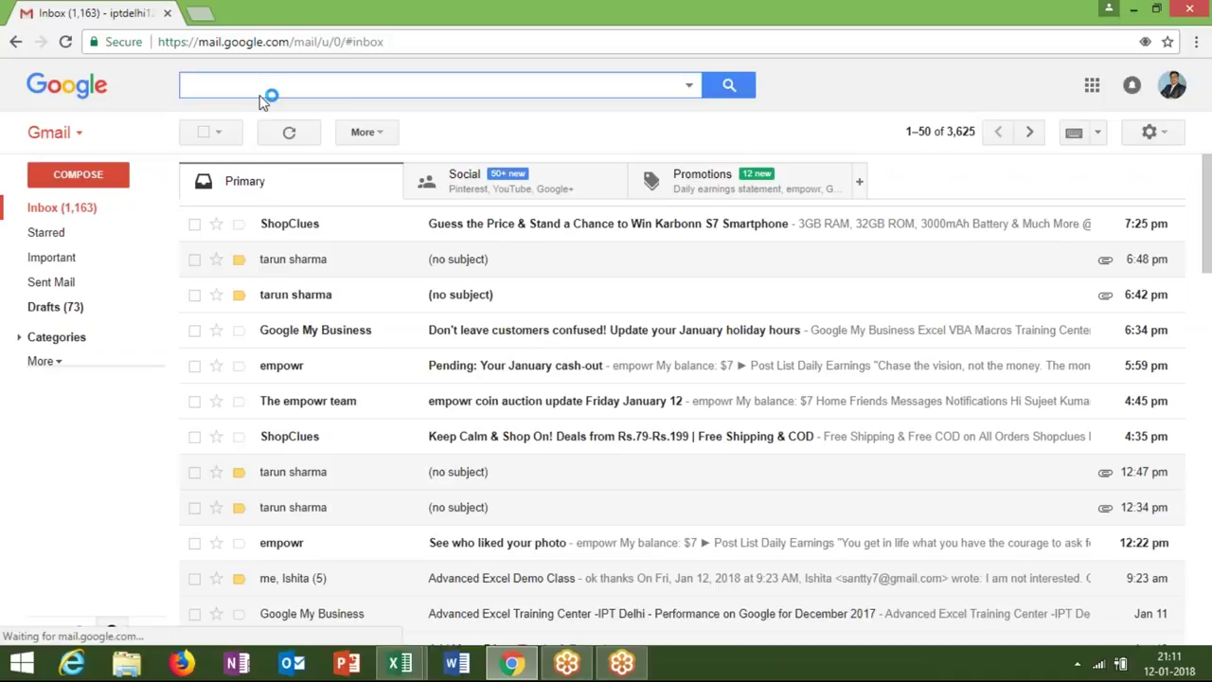
type("arra")
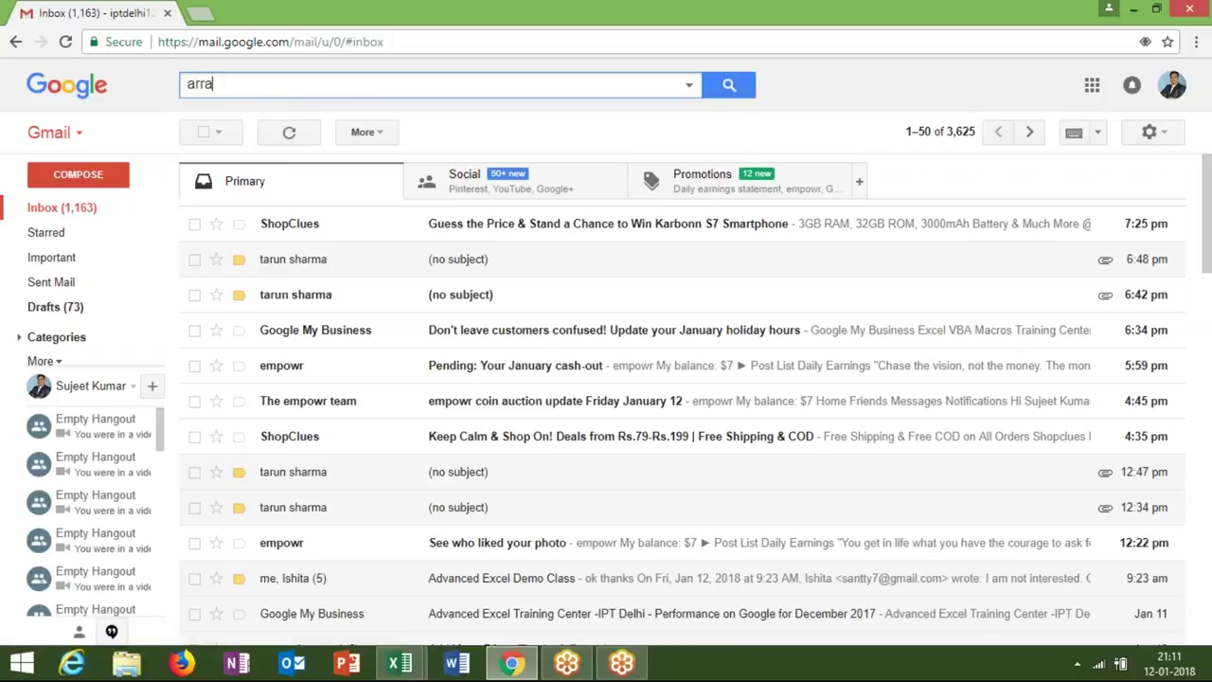
type("y")
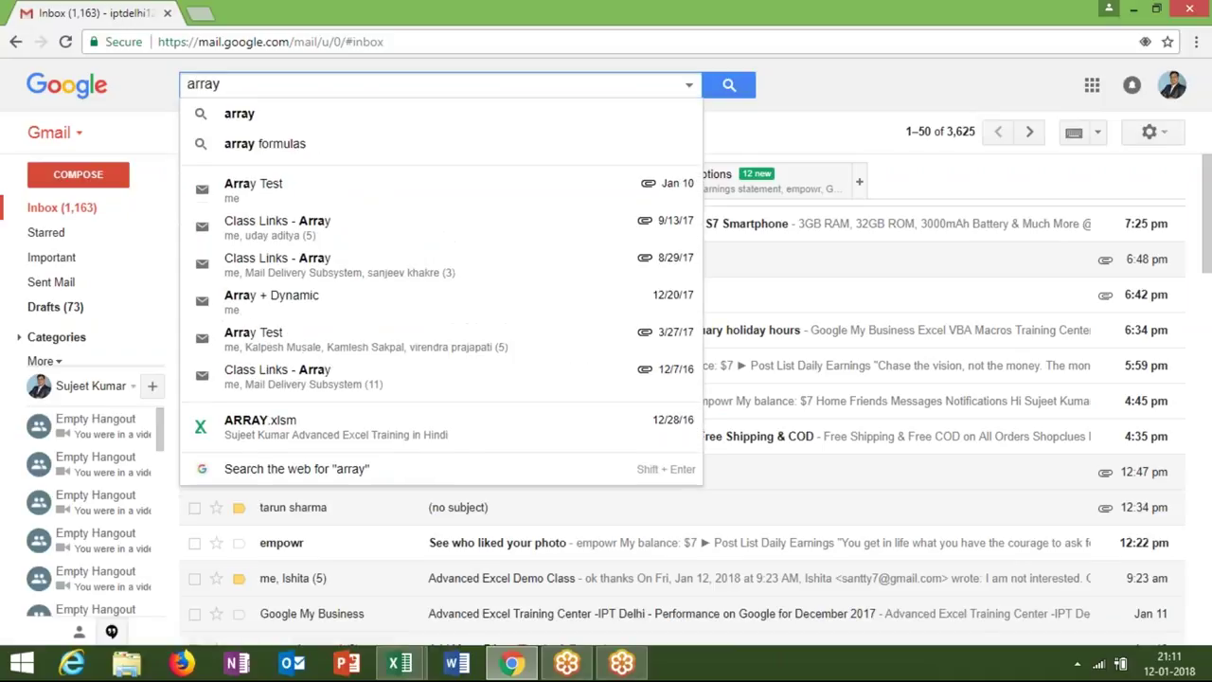
key("Return")
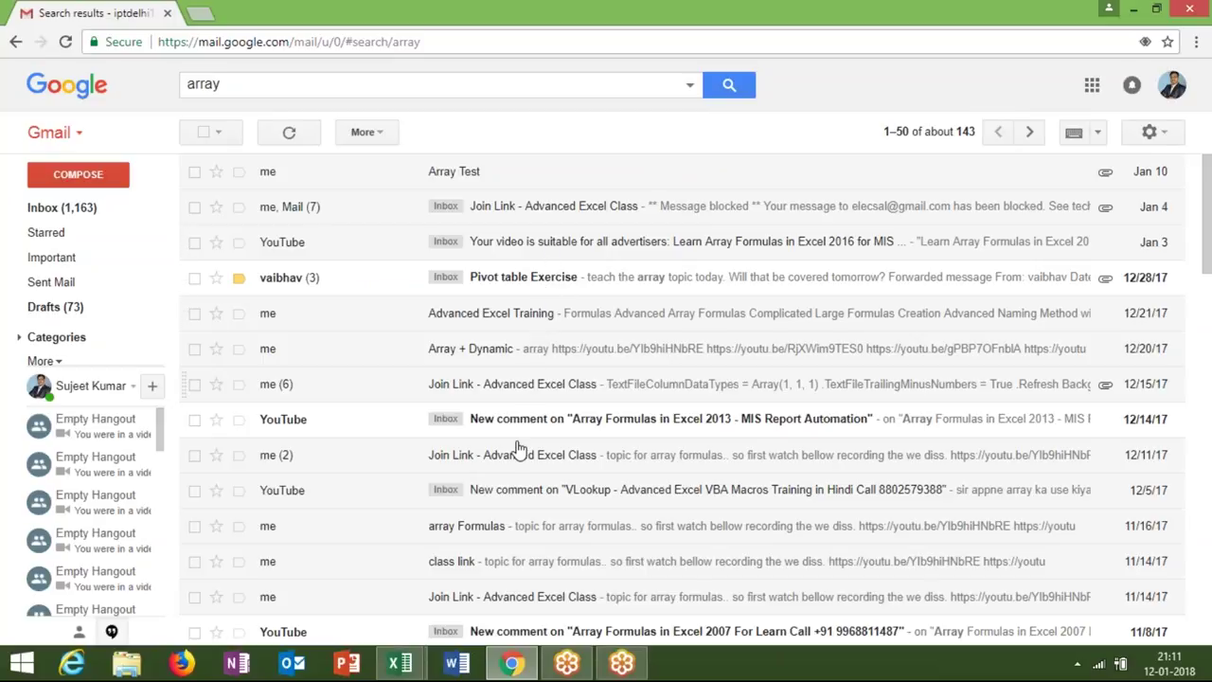
left_click(491, 535)
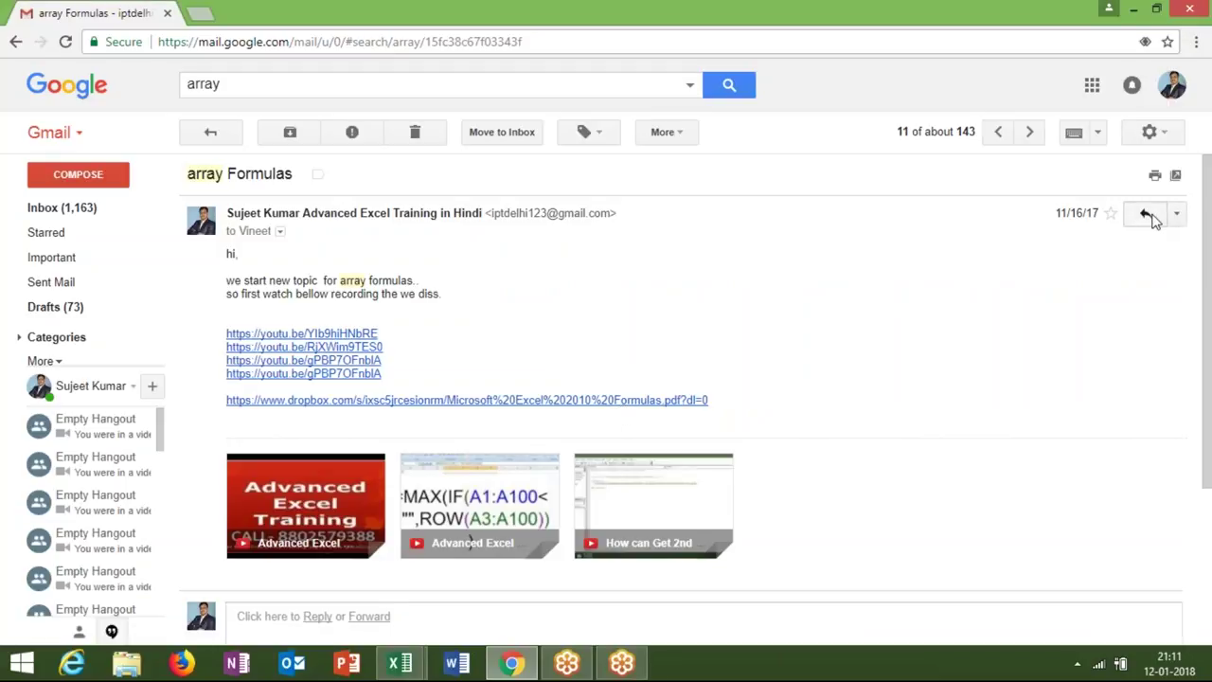
Pop out a reply with an editable subject and delete the quoted header lines.
left_click(1148, 216)
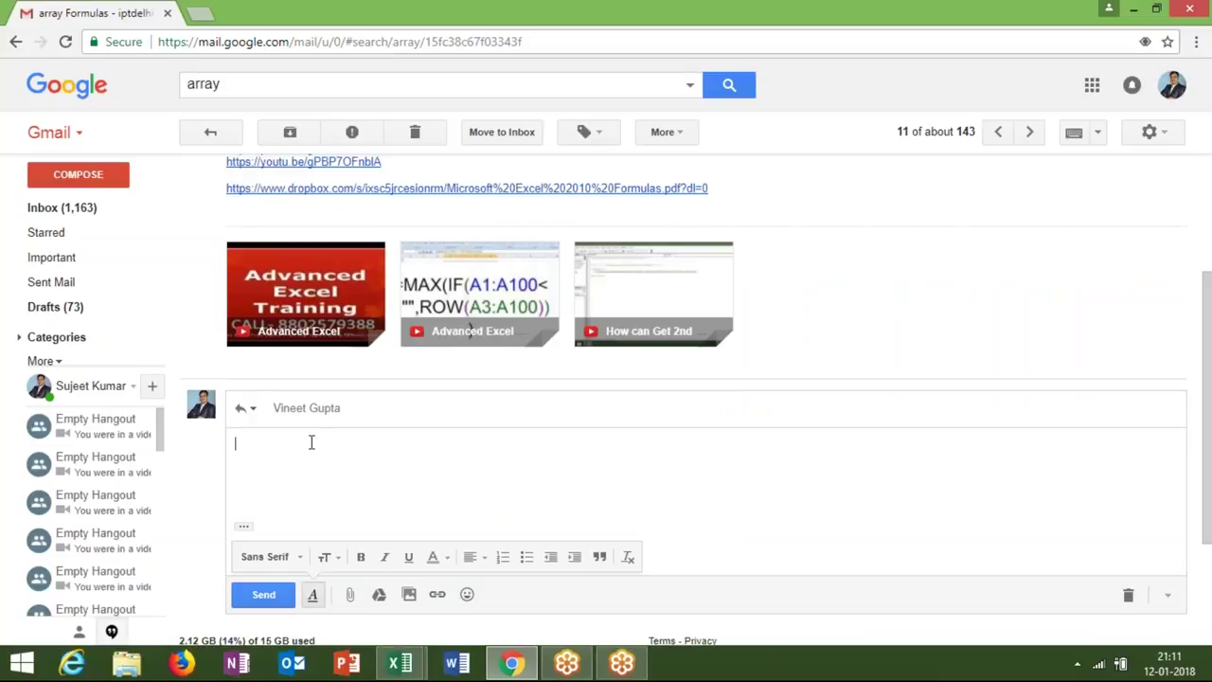
left_click(247, 407)
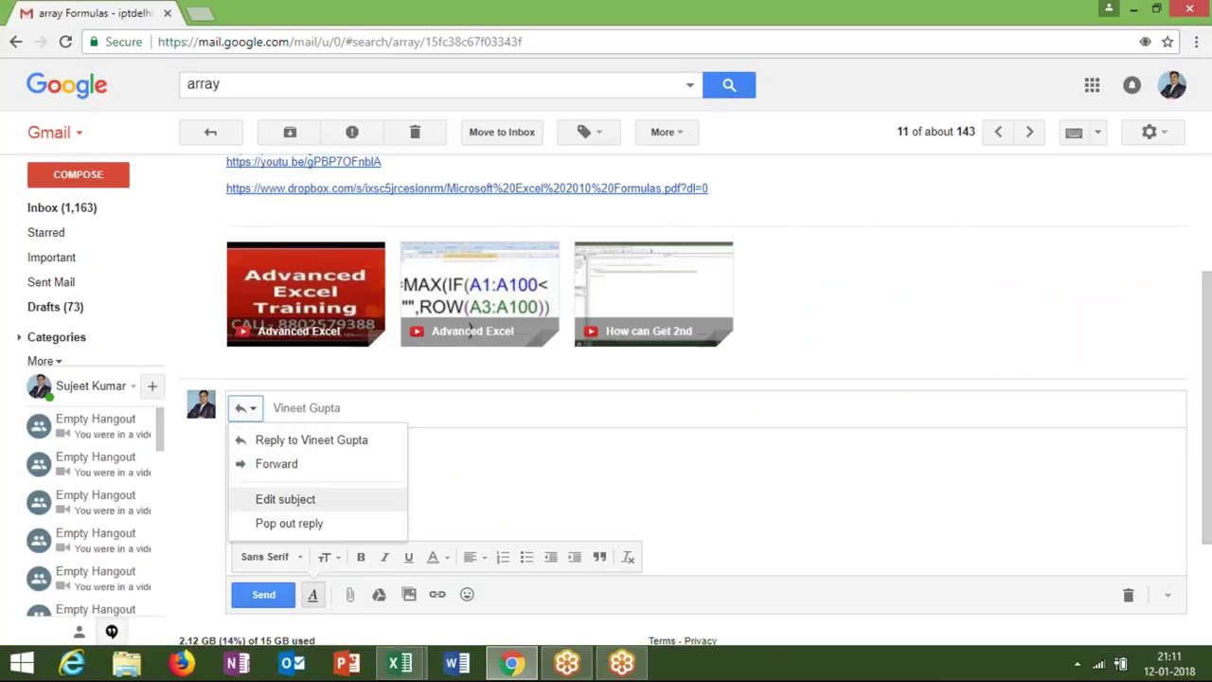
left_click(276, 499)
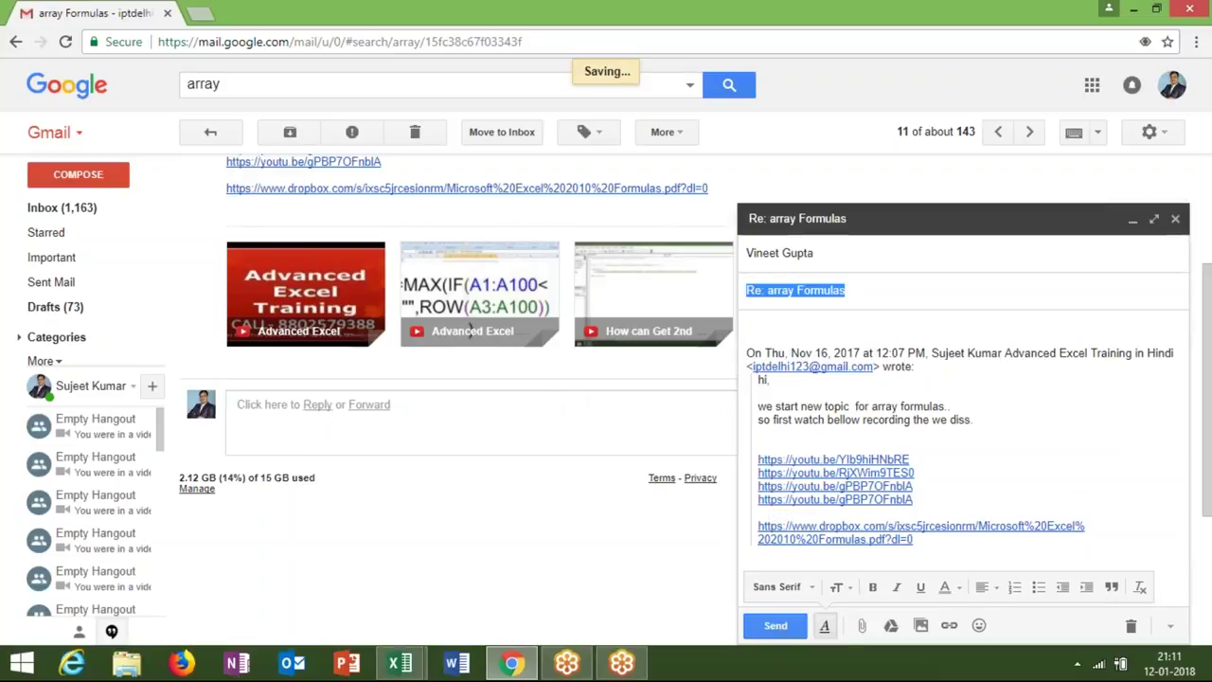
left_click_drag(909, 378, 786, 328)
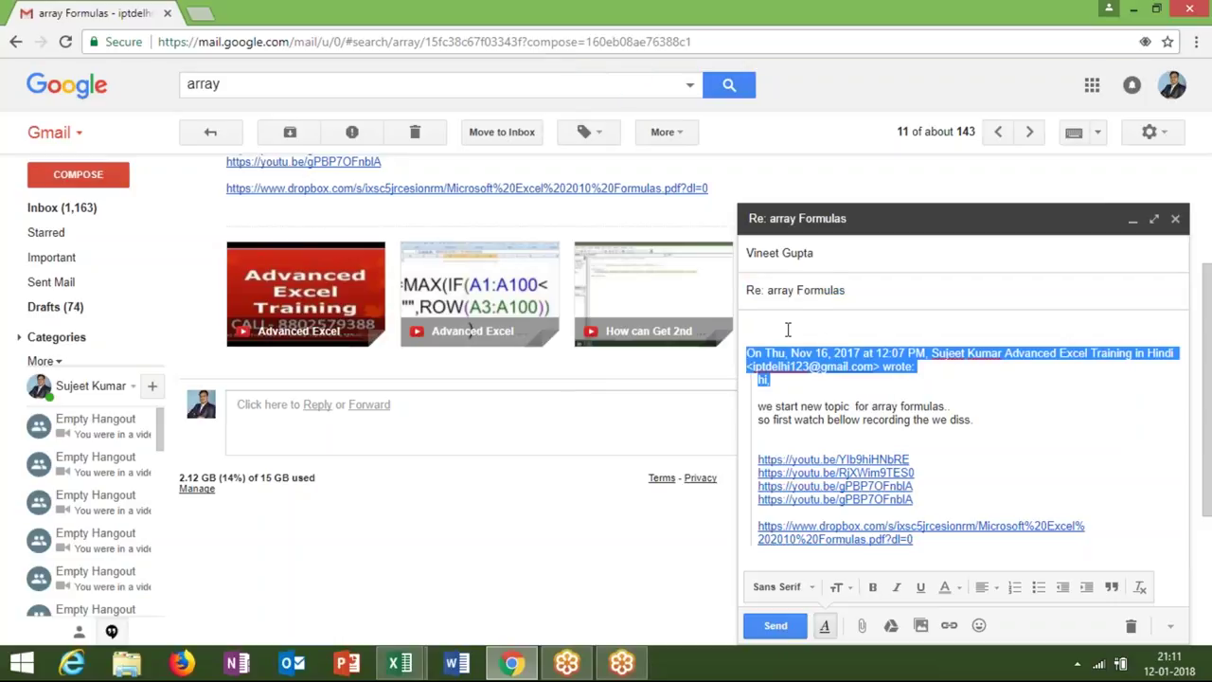
key("BackSpace")
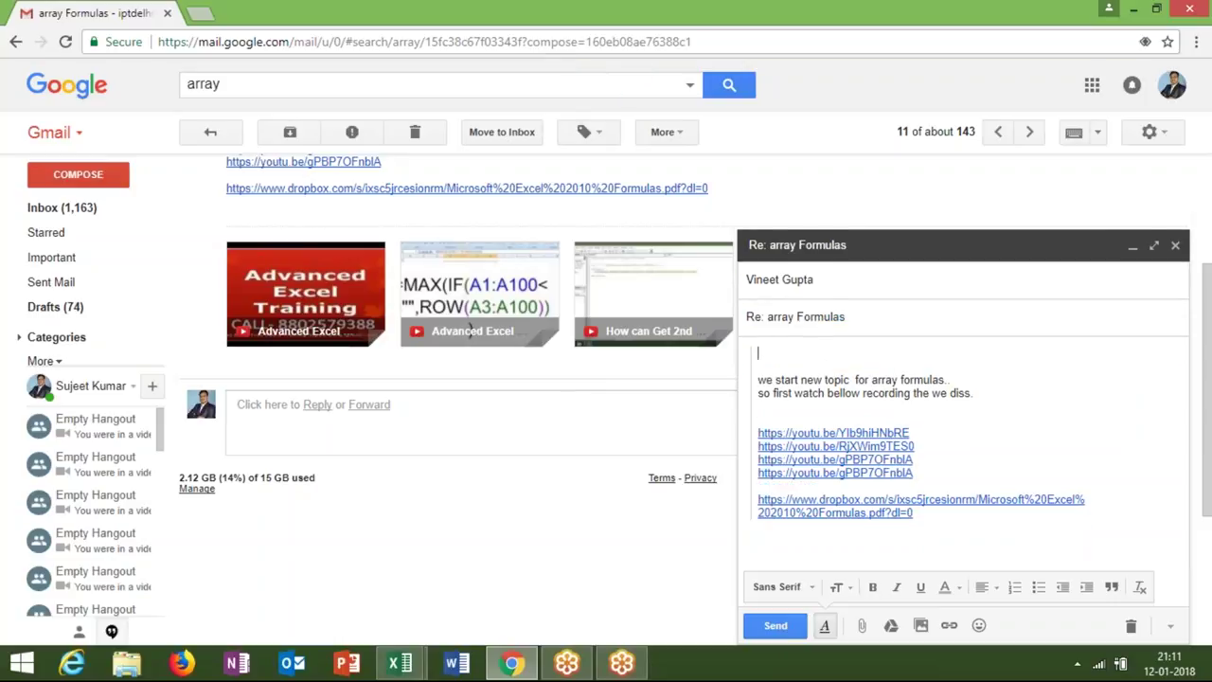
Remove the original recipient from the reply's To field.
left_click(823, 276)
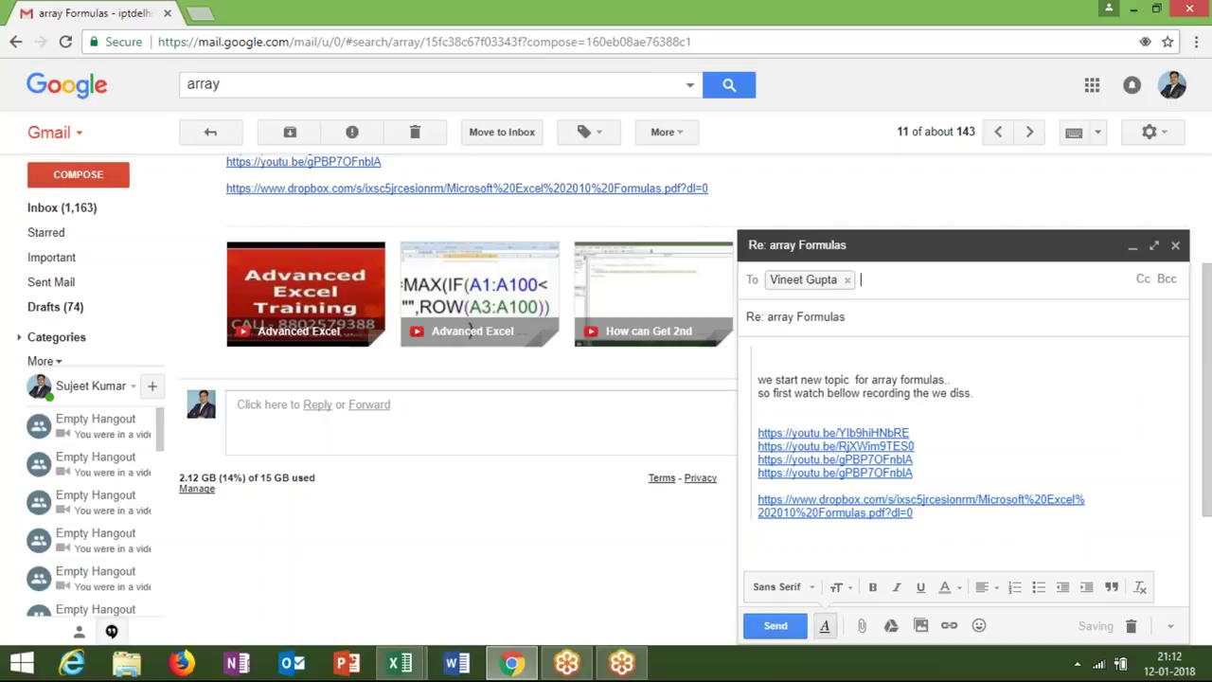
key("BackSpace")
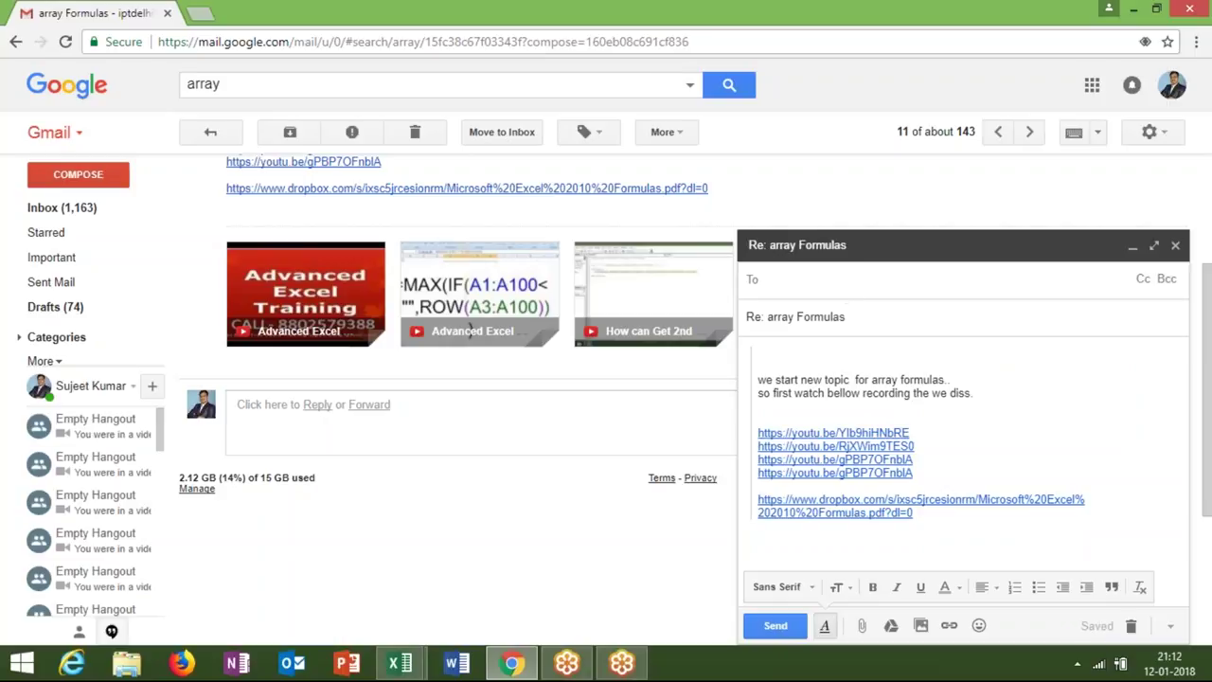
key("alt+Tab")
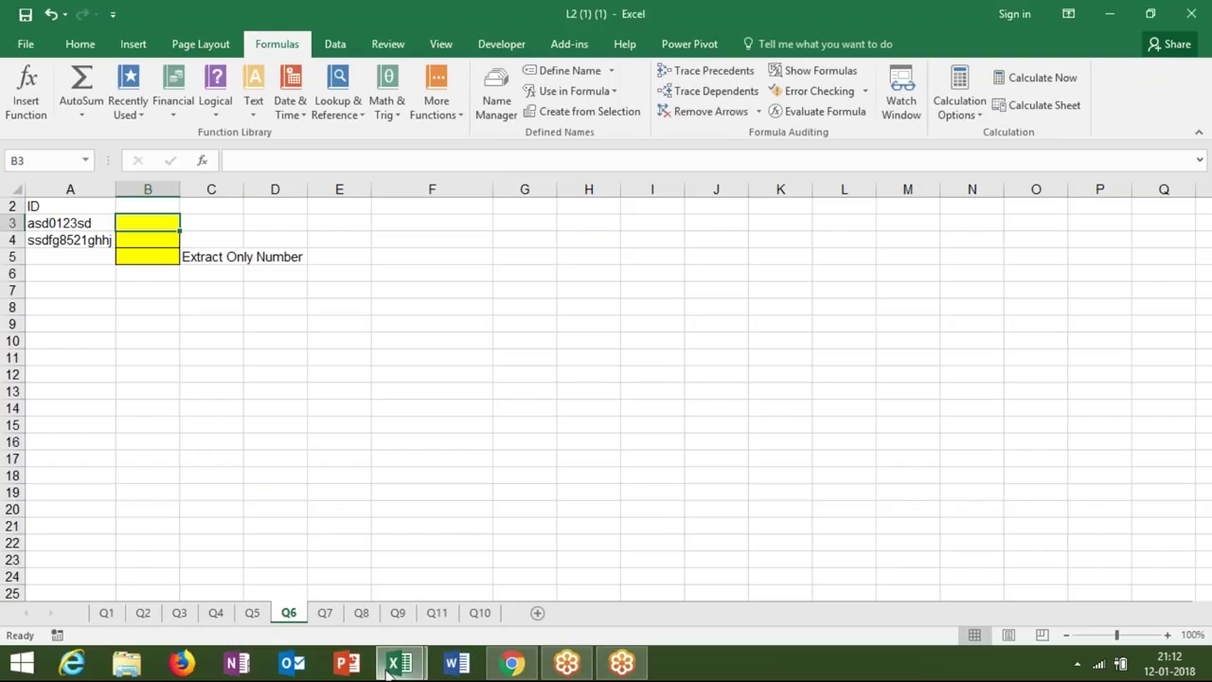
Copy the email addresses in C6:C17 from sheet 20 of IPT_Excel_School for the reply.
mouse_move(396, 665)
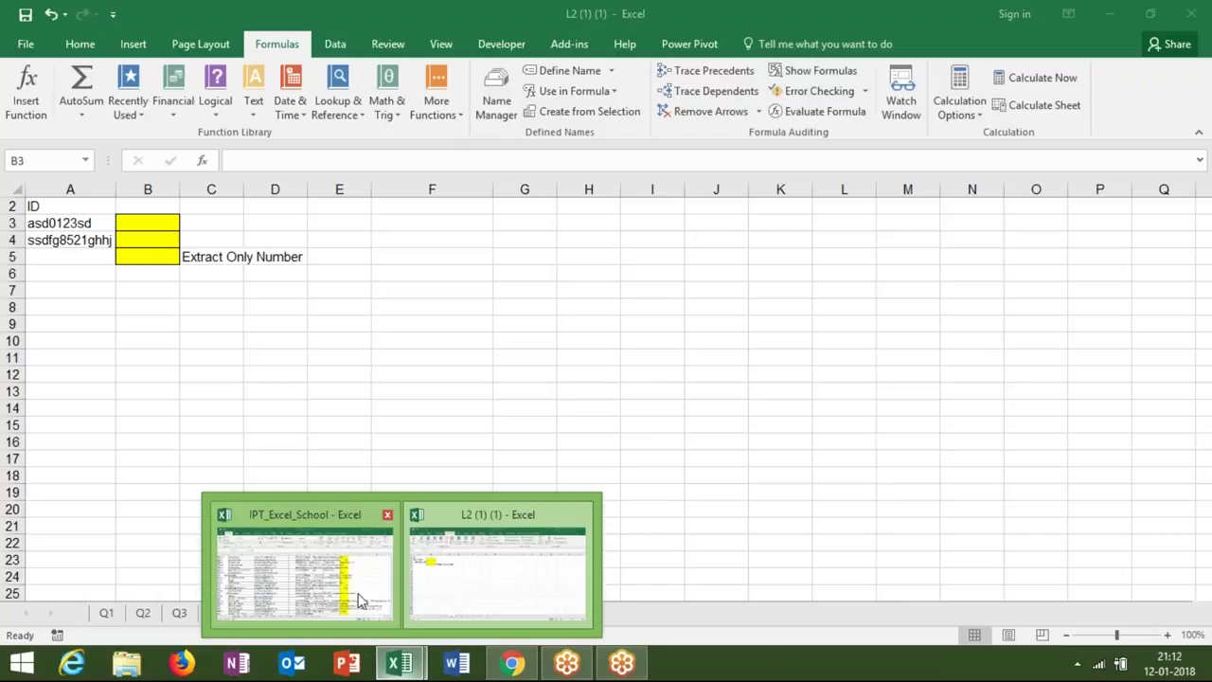
left_click(360, 599)
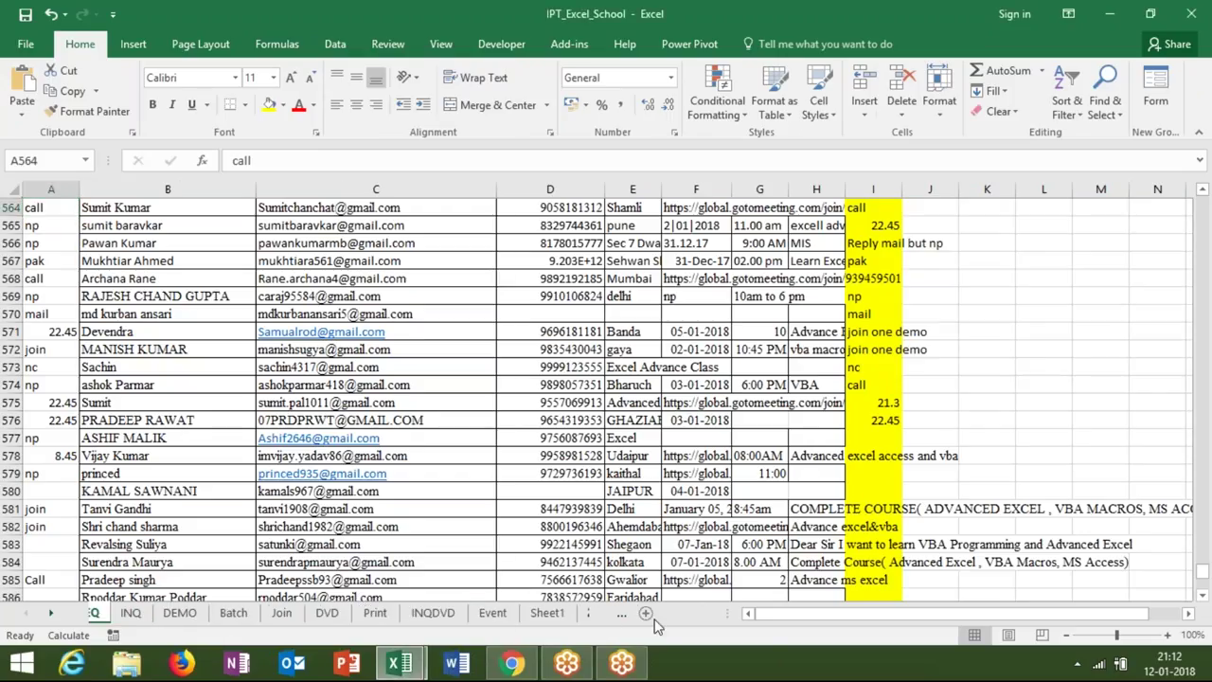
left_click(621, 613)
key("ctrl+c")
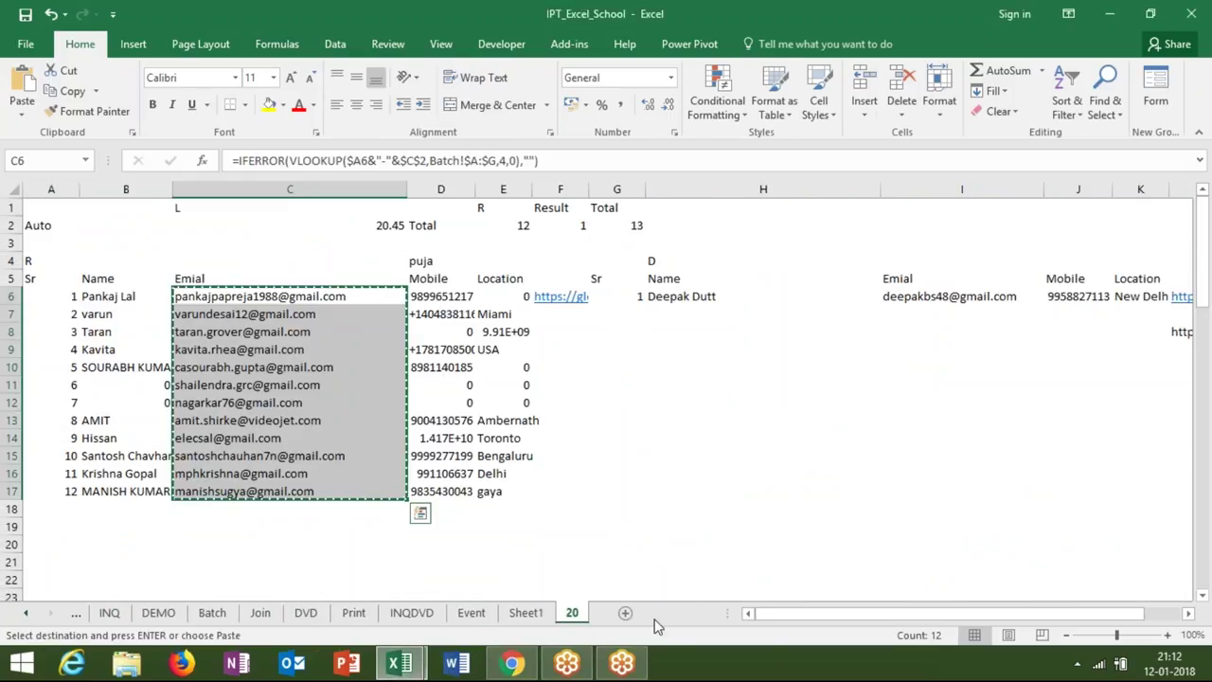
key("ctrl+Tab")
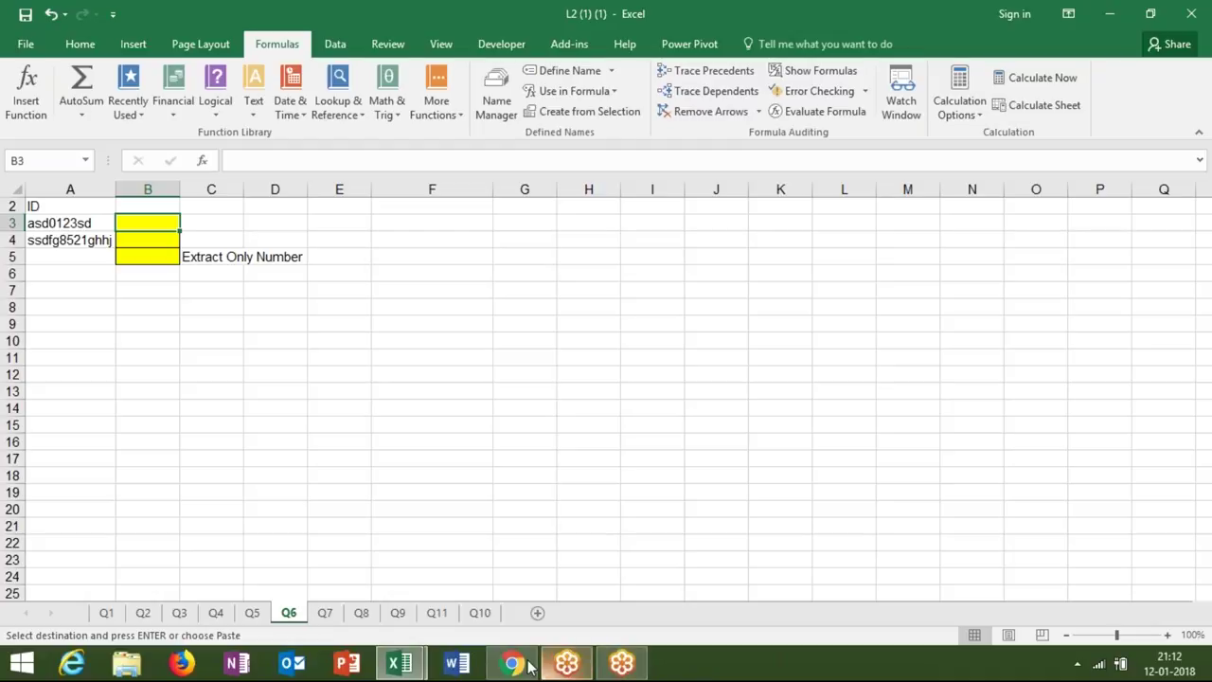
left_click(512, 662)
Paste the copied addresses as recipients, send the reply, then minimize Chrome and Excel.
key("ctrl+v")
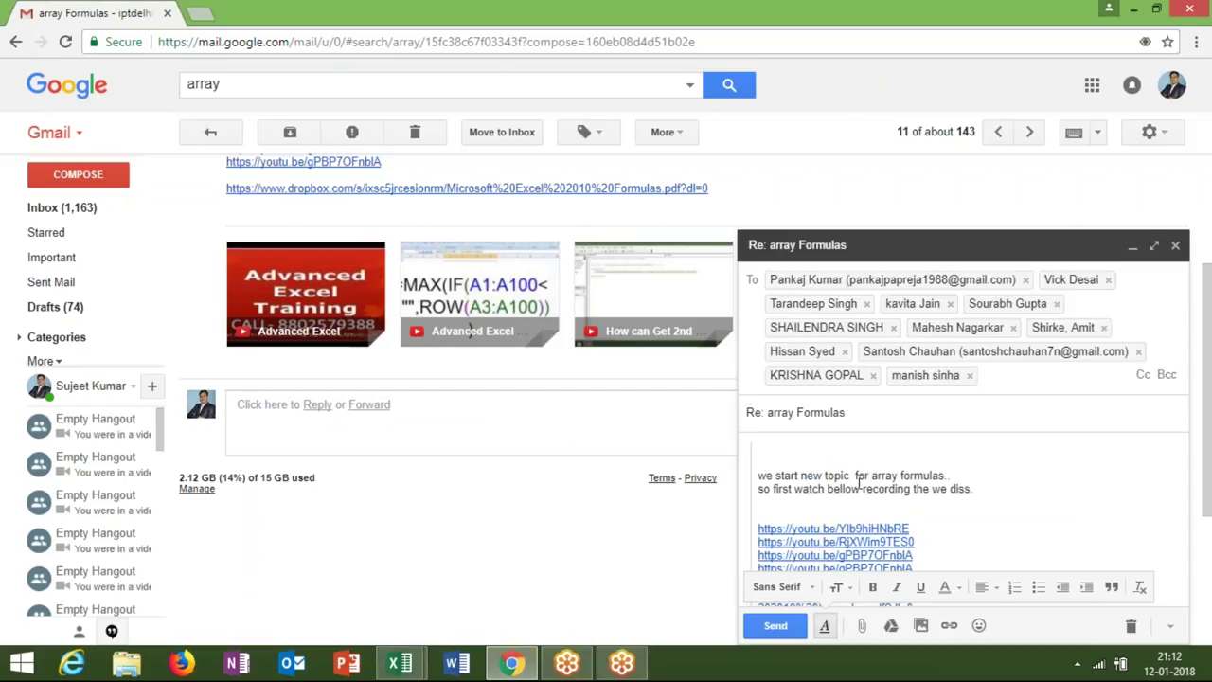
left_click(857, 479)
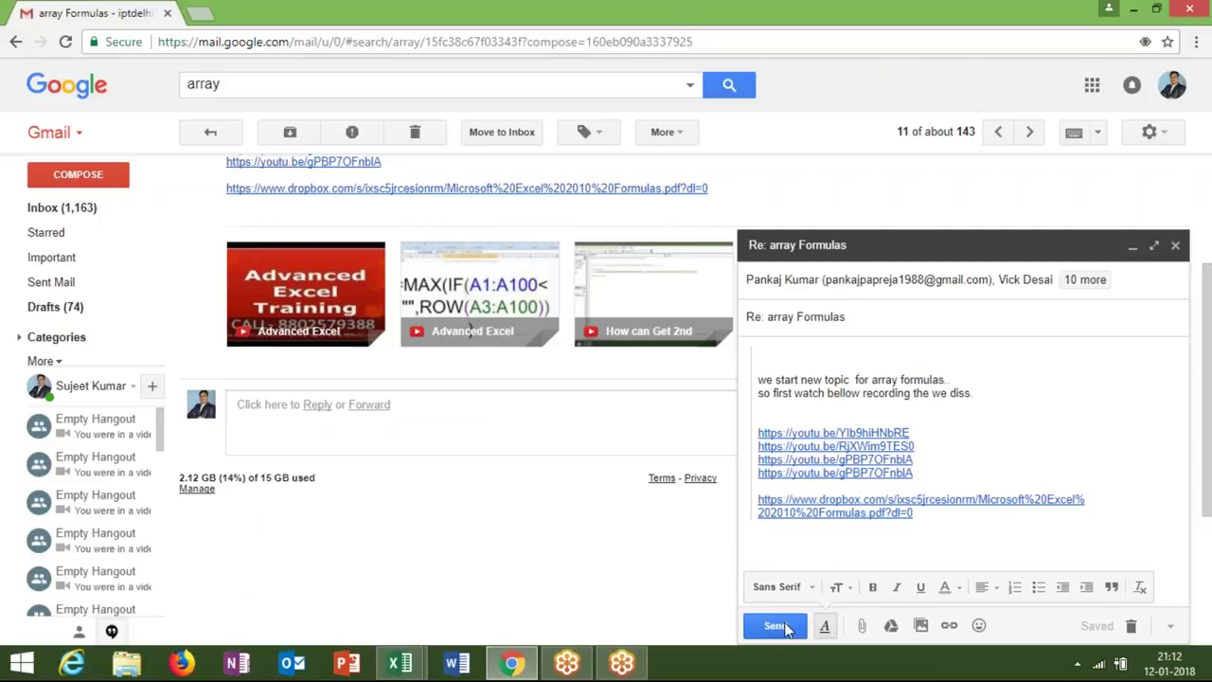
left_click(779, 626)
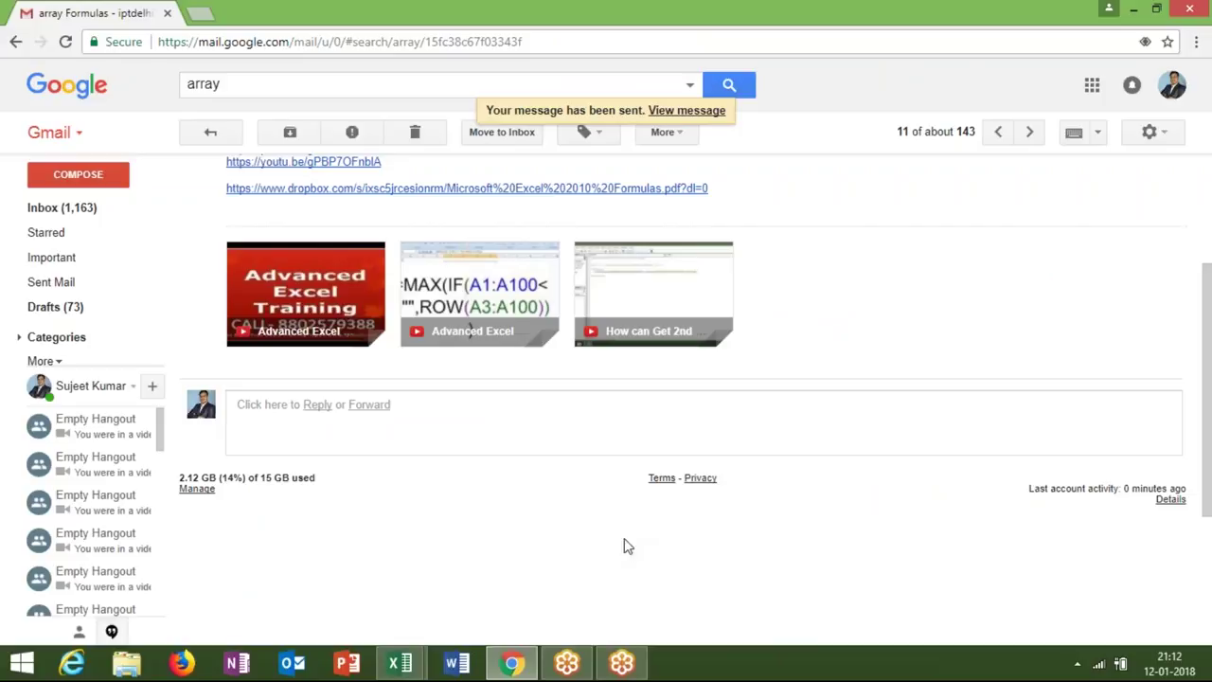
left_click(106, 216)
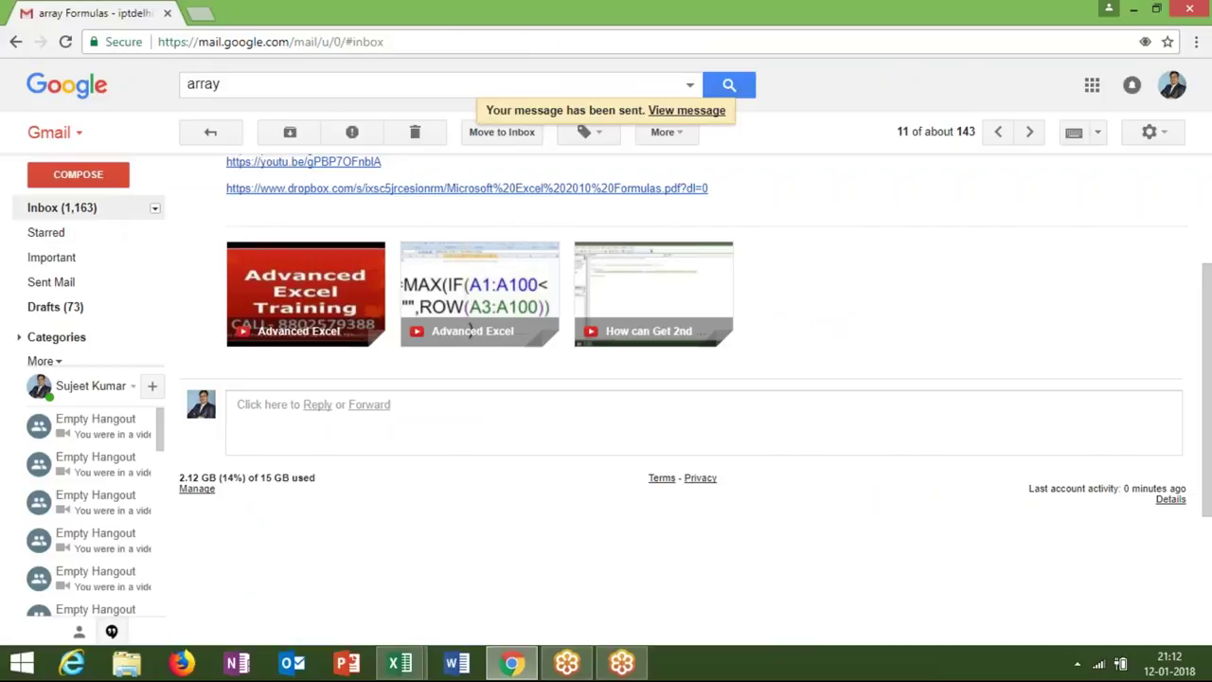
left_click(511, 662)
left_click(407, 663)
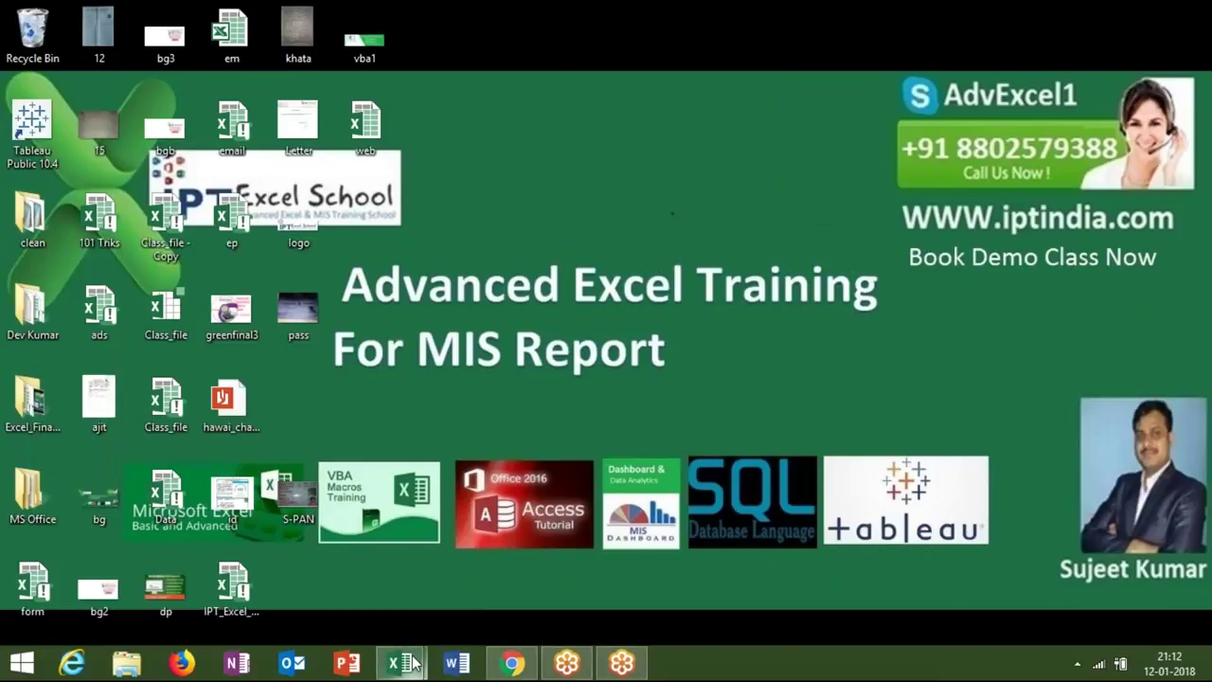
Restore workbook L2 (1) (1), save it, and go to Save As.
mouse_move(413, 660)
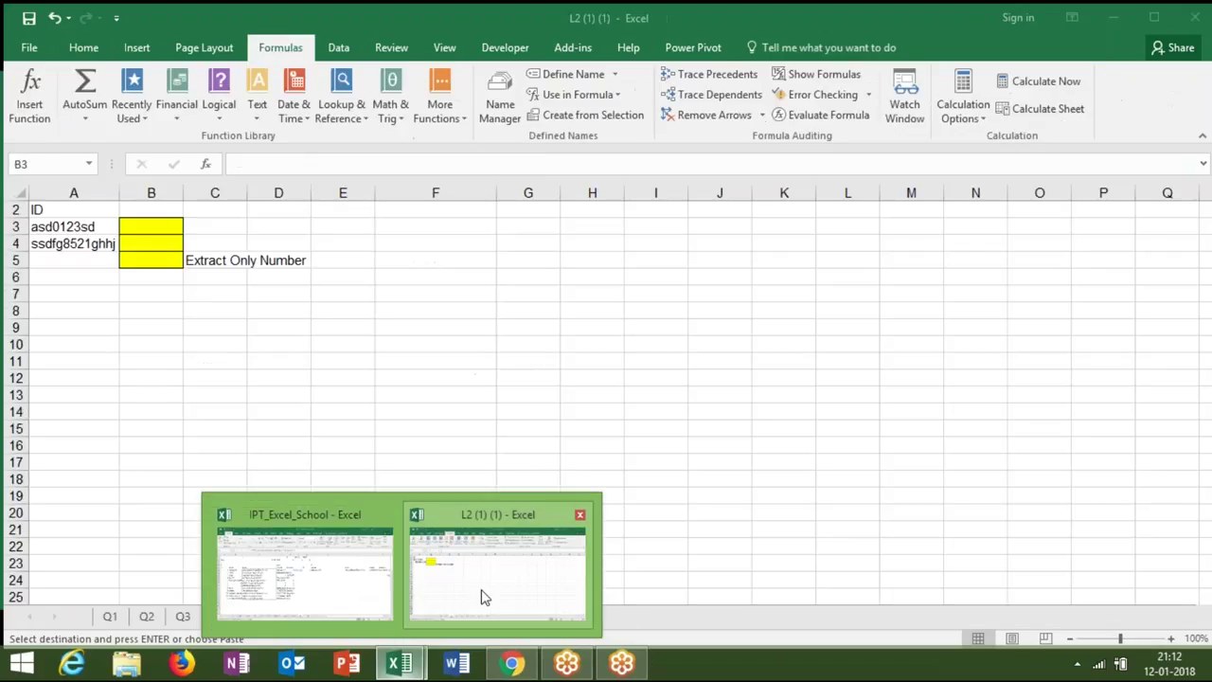
left_click(484, 596)
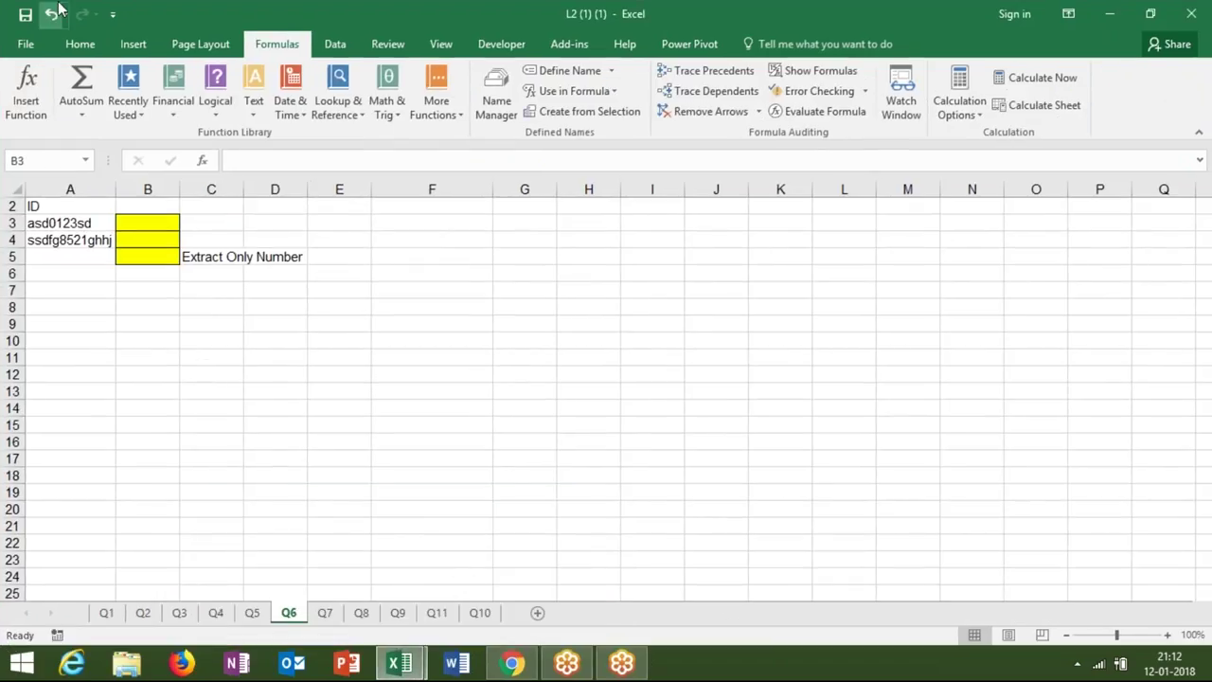
left_click(26, 14)
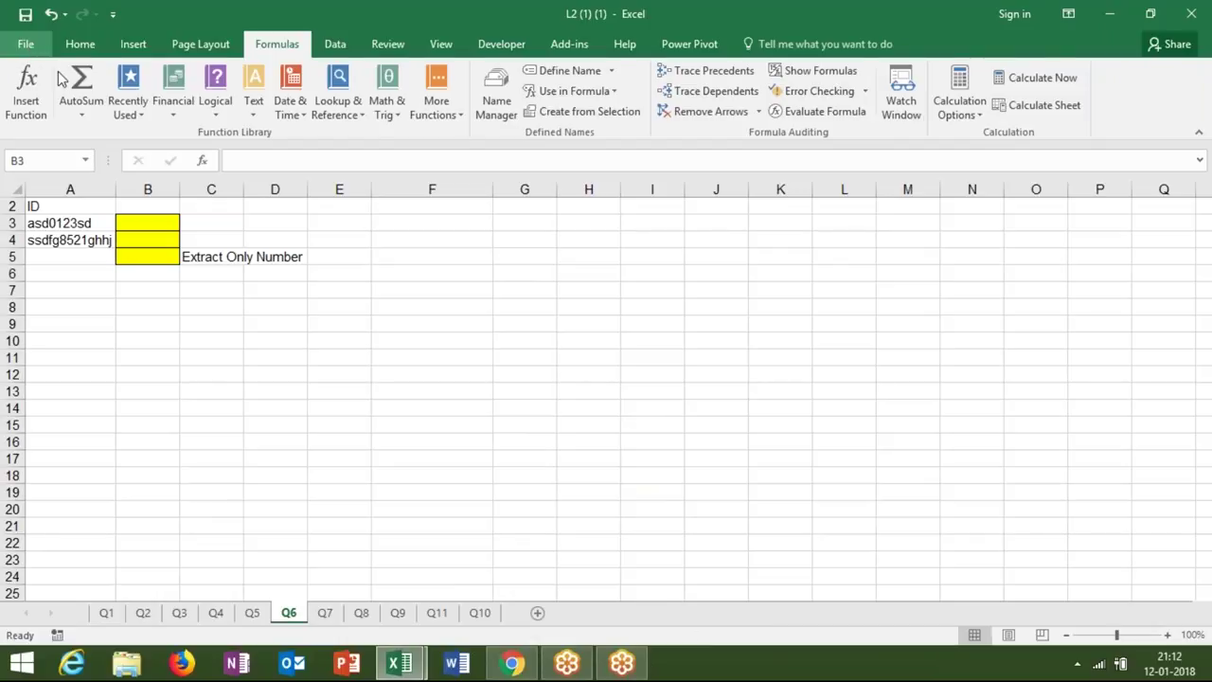
left_click(27, 47)
left_click(82, 221)
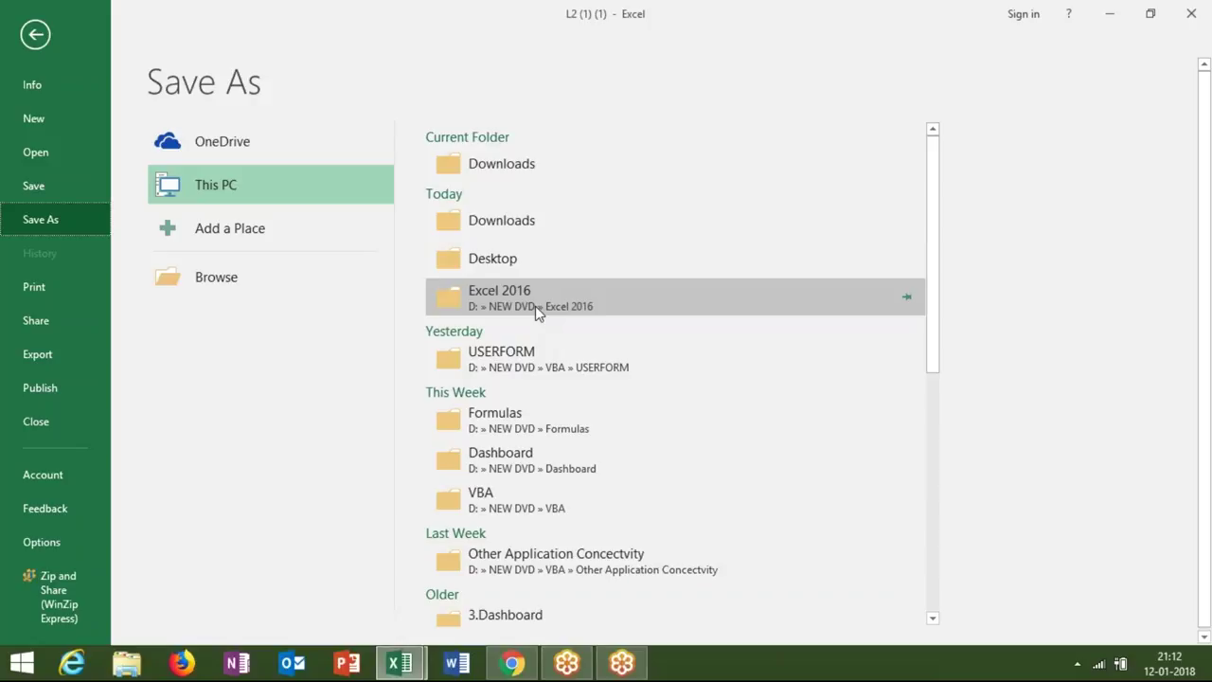
Save the workbook as 'Array Test -1' in the Formulas folder as a macro-enabled workbook.
left_click(511, 418)
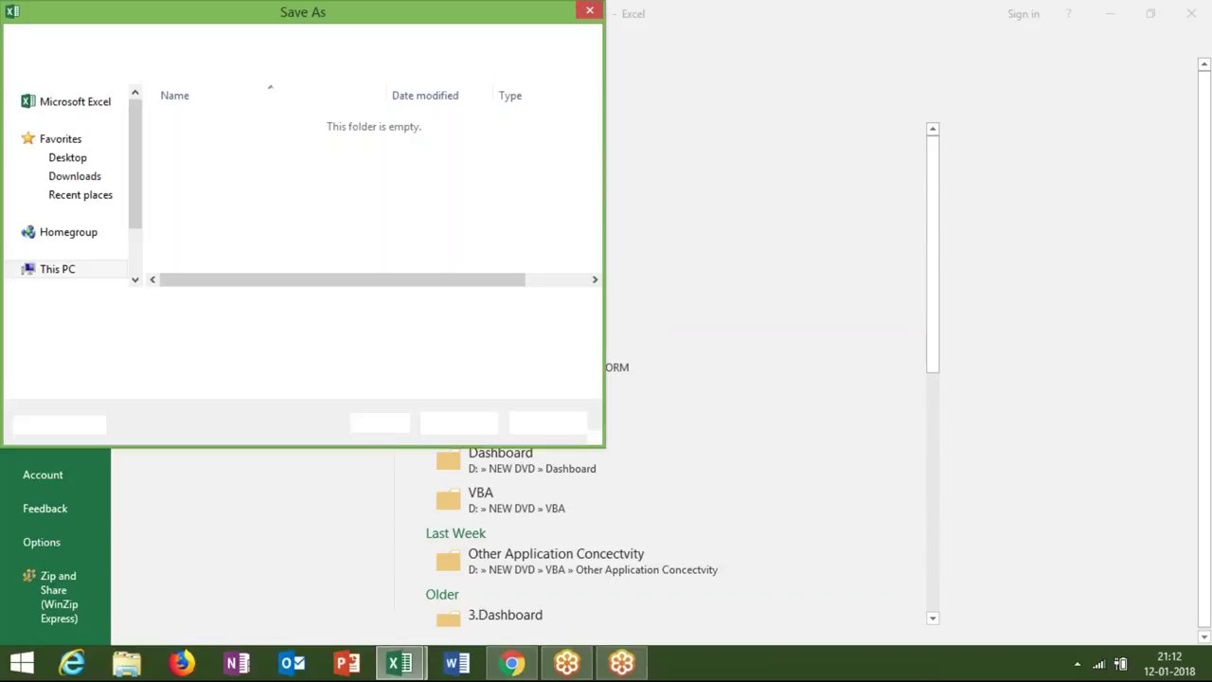
type("Array ")
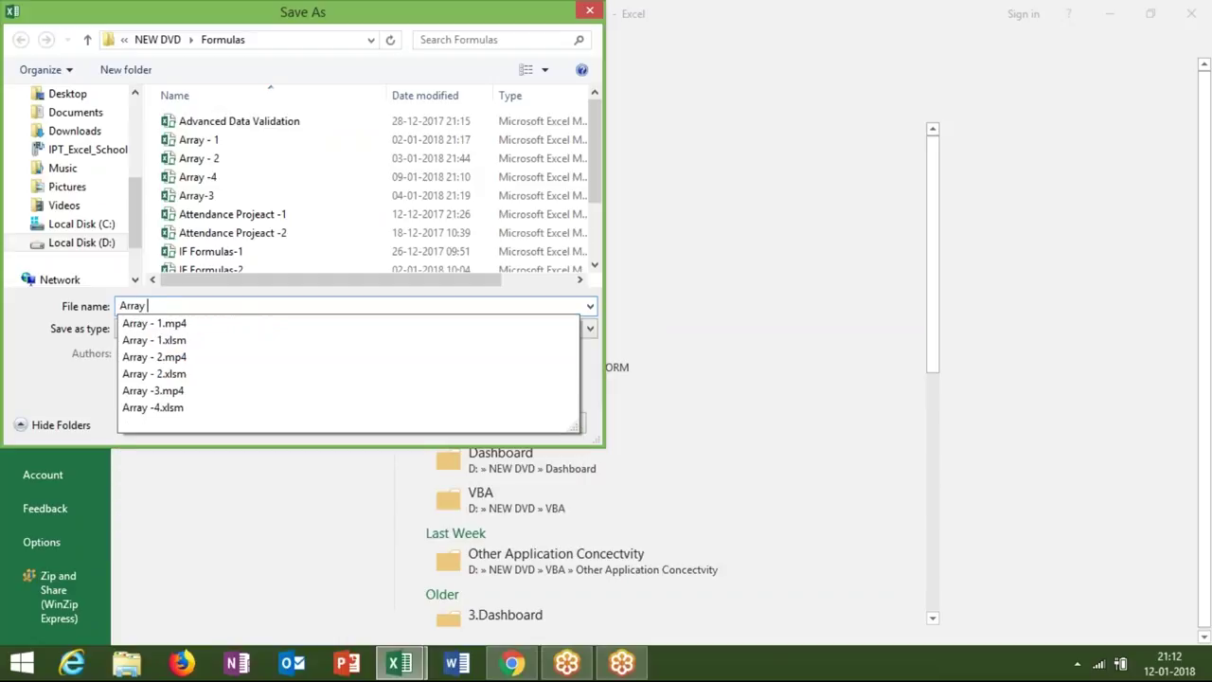
type("Test -1")
left_click(458, 422)
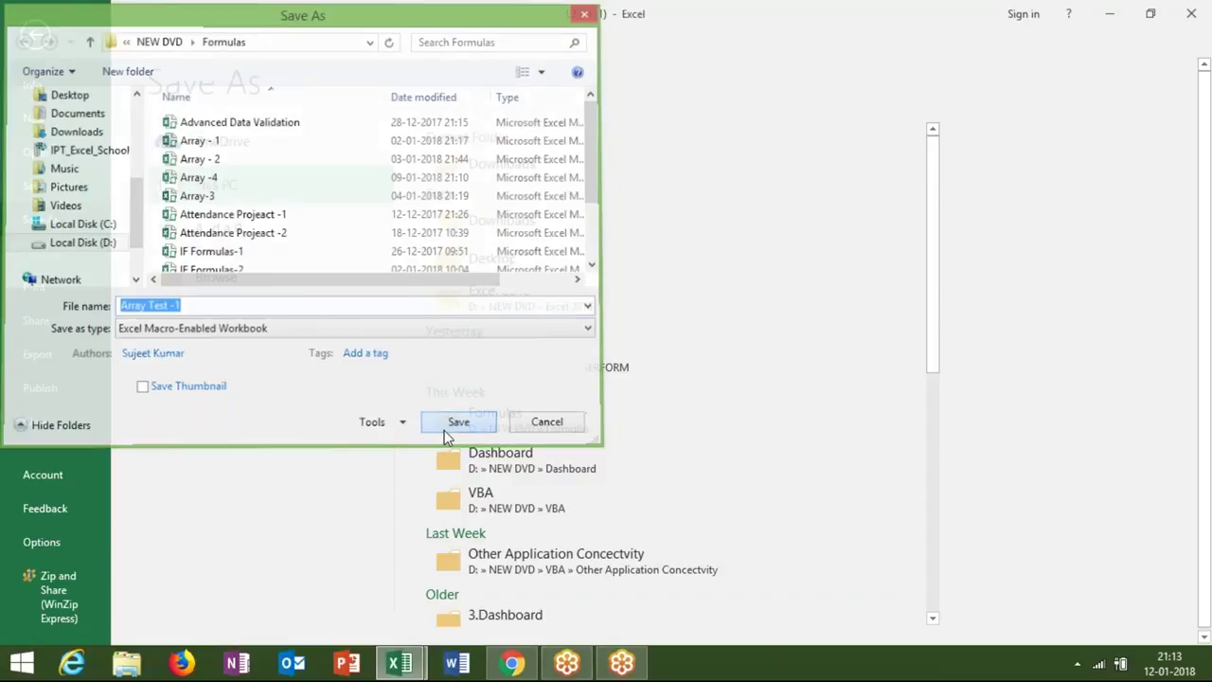